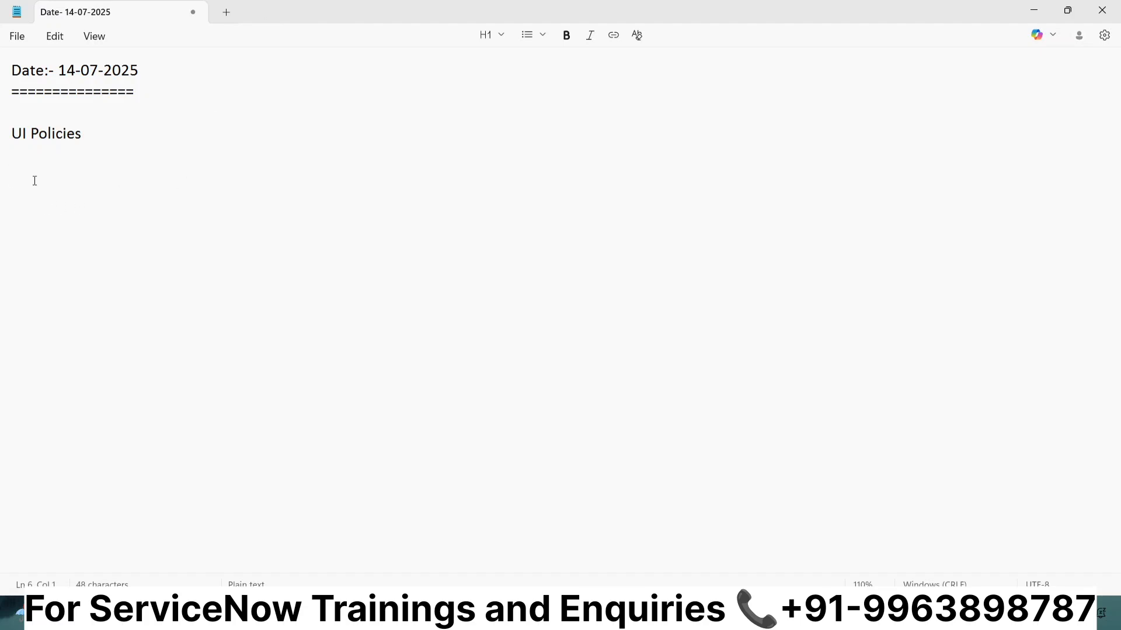
# - Add the note ">> UI Policies execute on Client Side / Form Level / Browser Level" under the UI Policies heading
pyautogui.write('>> UI Policies execute on Cl')
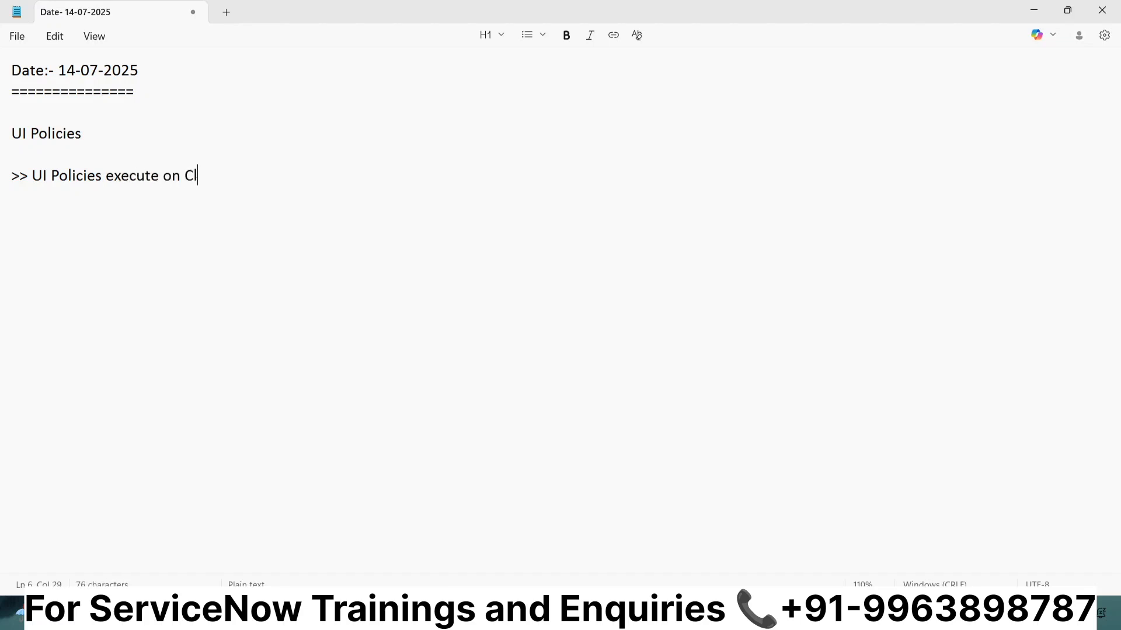
pyautogui.write('ient Side / Form ')
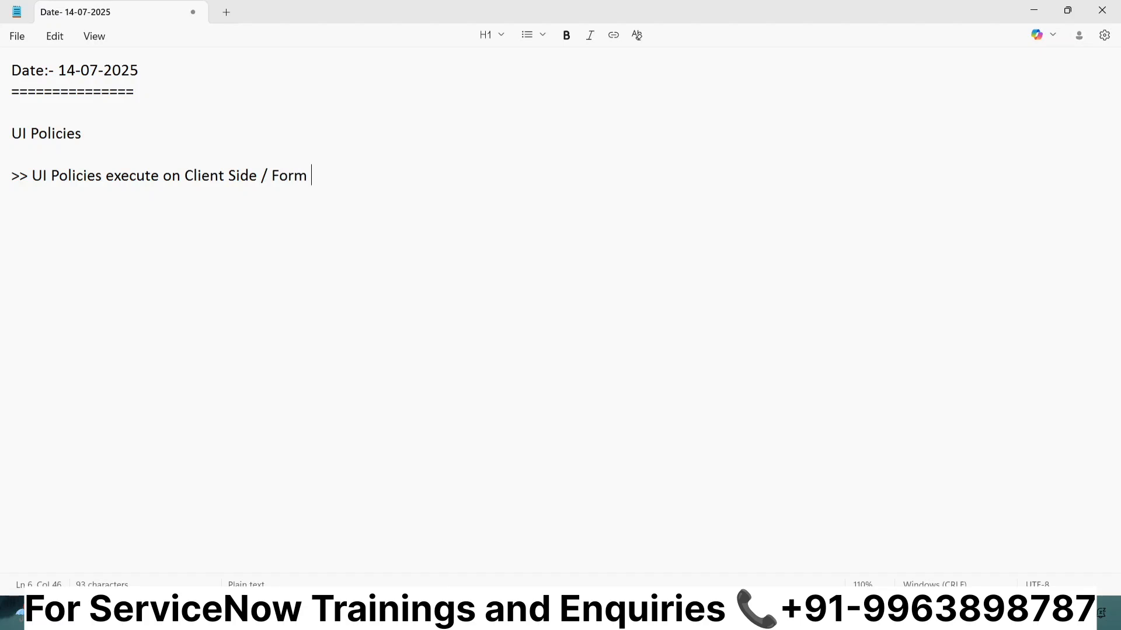
pyautogui.write('Level / Browser Level')
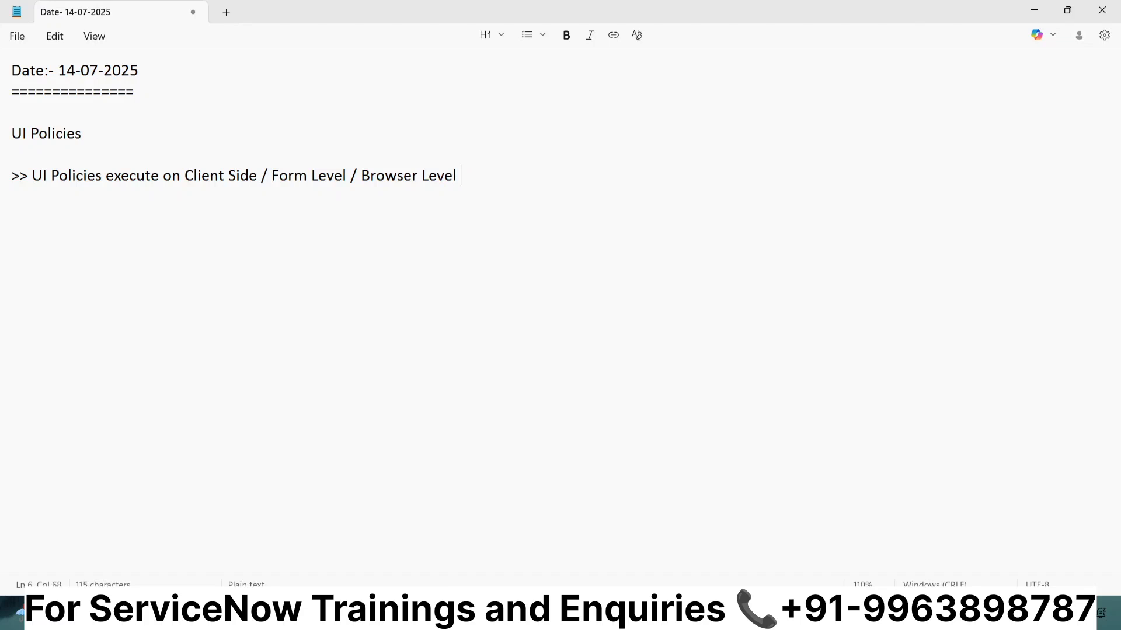
# - Add the note ">>As we have already client scripts , but UI Policies execute based on UI POLICY ACTIONS without writing Script"
pyautogui.write('>>As we have a')
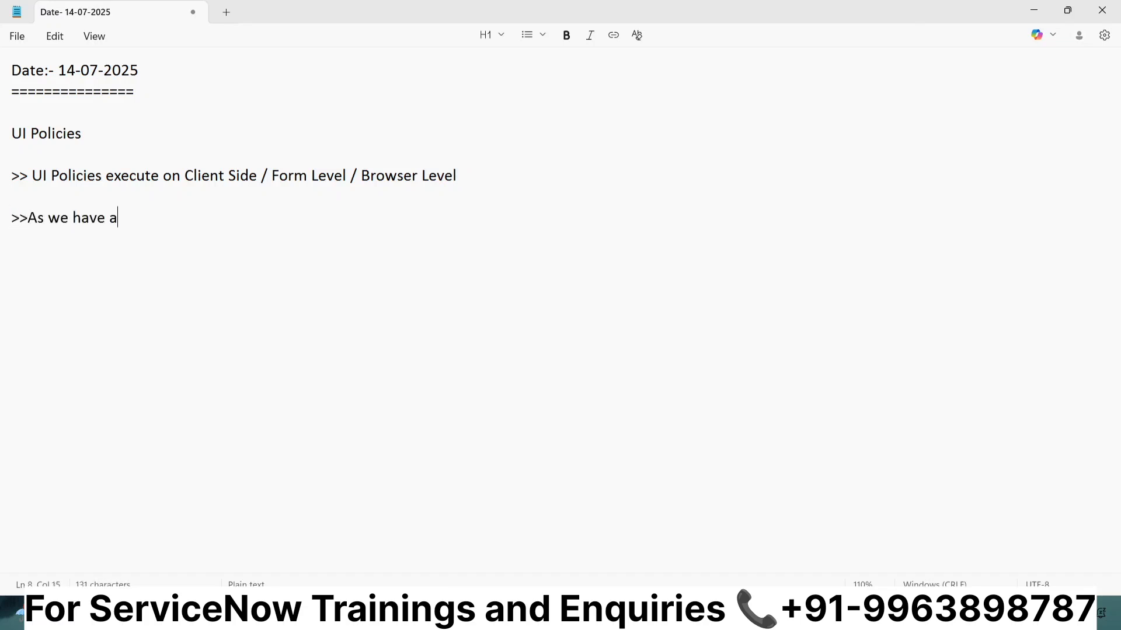
pyautogui.write('lready client scri')
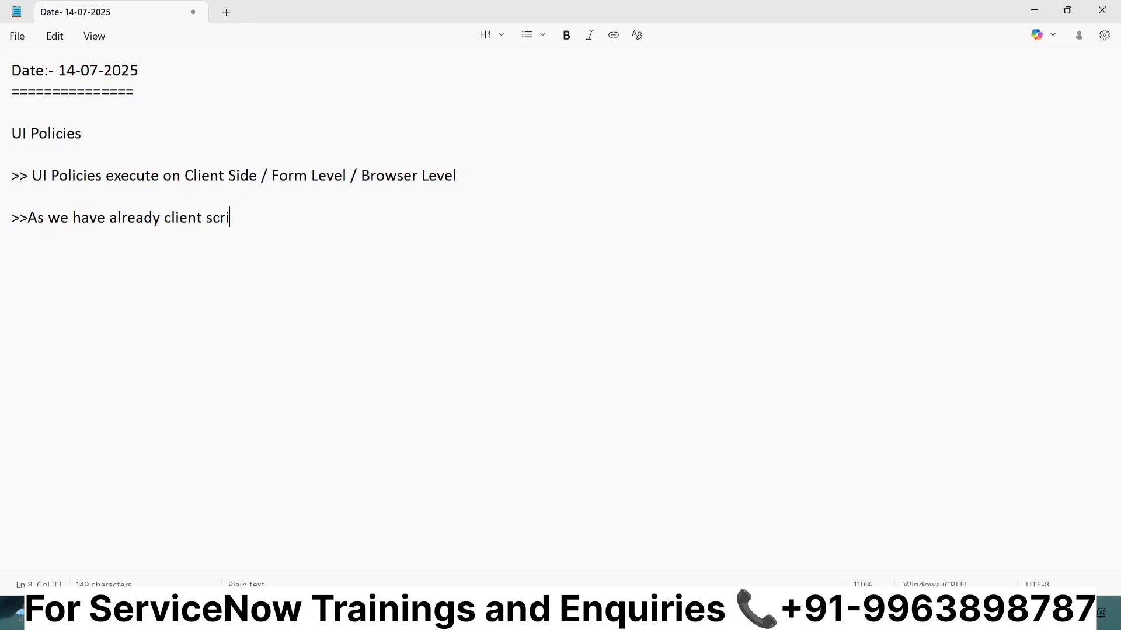
pyautogui.write('pts , but UI Poli')
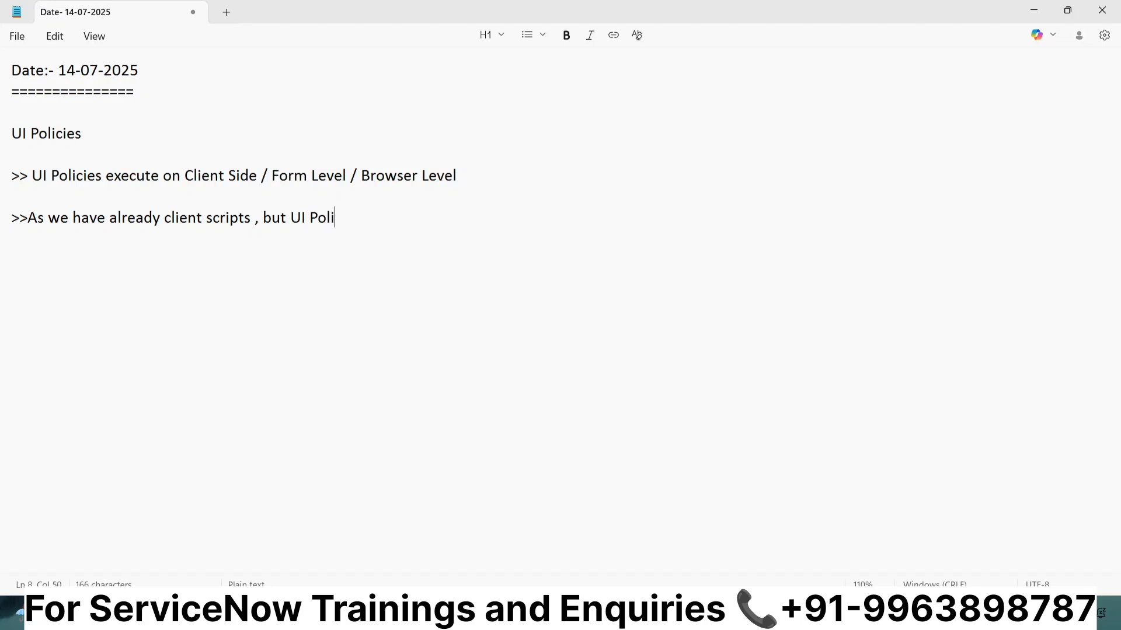
pyautogui.write('cies execute based on ')
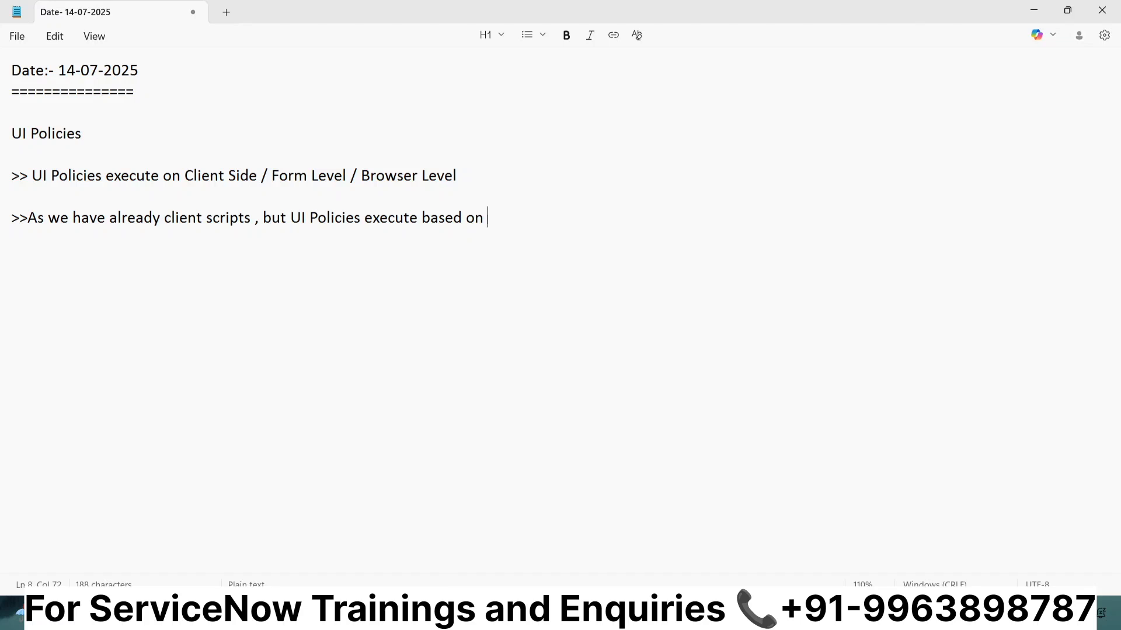
pyautogui.write('UI POLICY Ac')
pyautogui.press('BackSpace')
pyautogui.write('CTIONS')
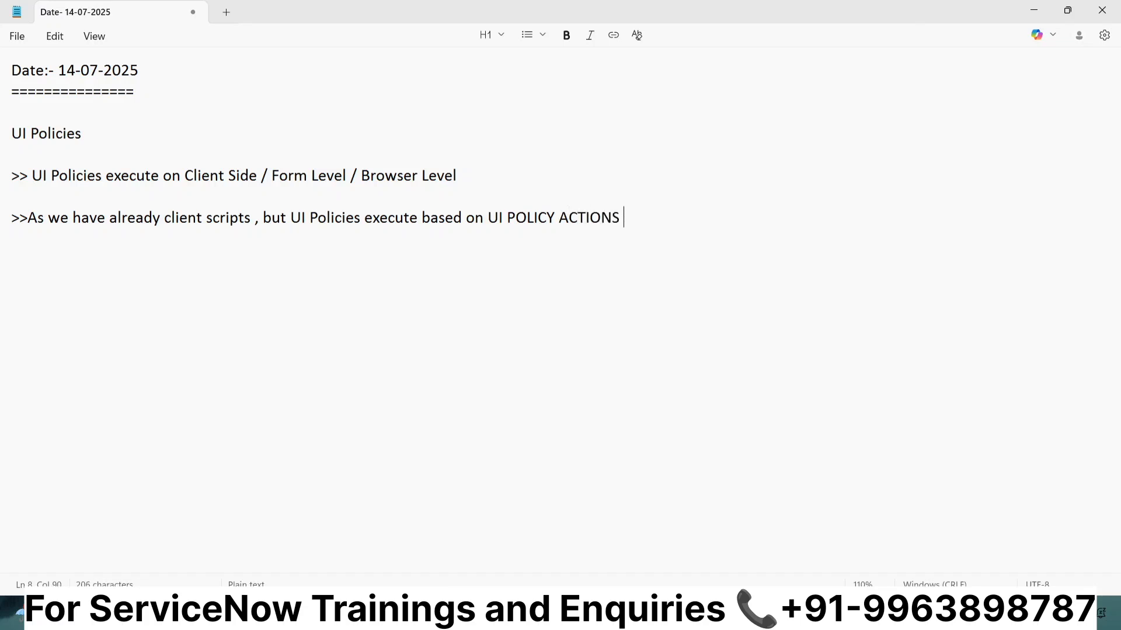
pyautogui.write(' without writ')
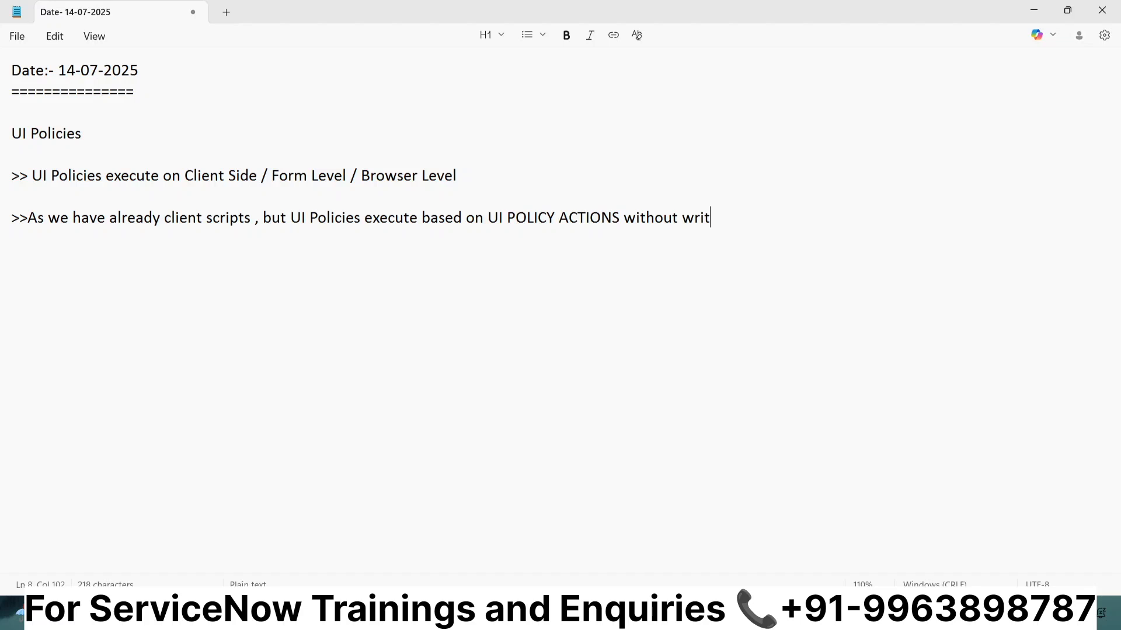
pyautogui.write('ing Script')
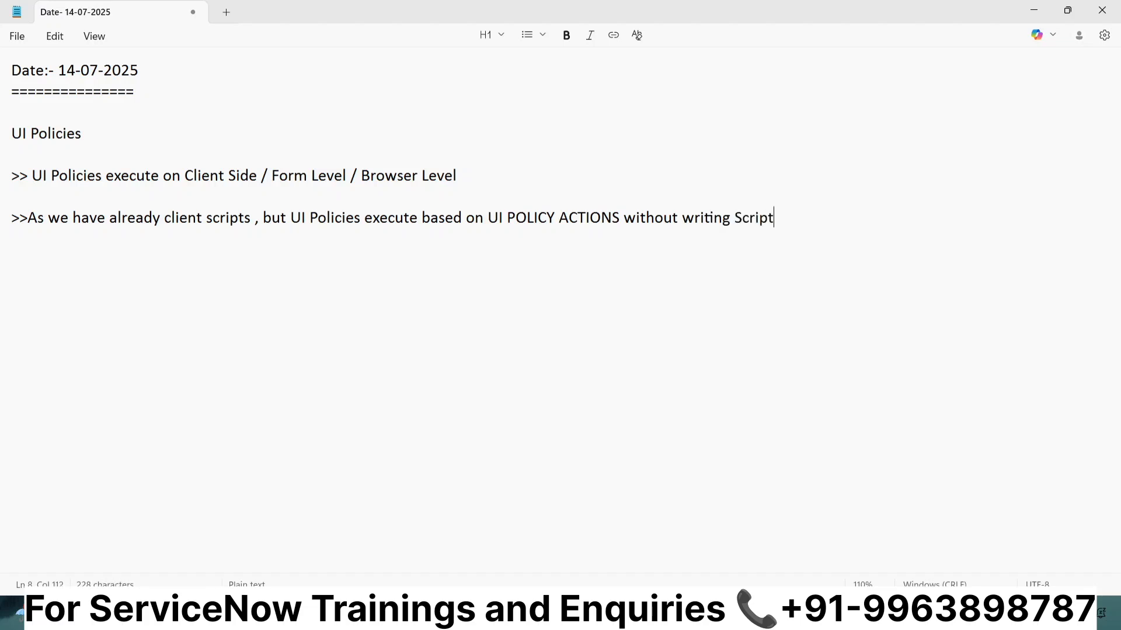
# - Add a "Path" heading below the notes with the line "All ---- UI Policies ---" under it
pyautogui.press('Return')
pyautogui.press('Return')
pyautogui.write('>>')
pyautogui.press('BackSpace')
pyautogui.press('BackSpace')
pyautogui.write('Path  ')
pyautogui.write('All ----')
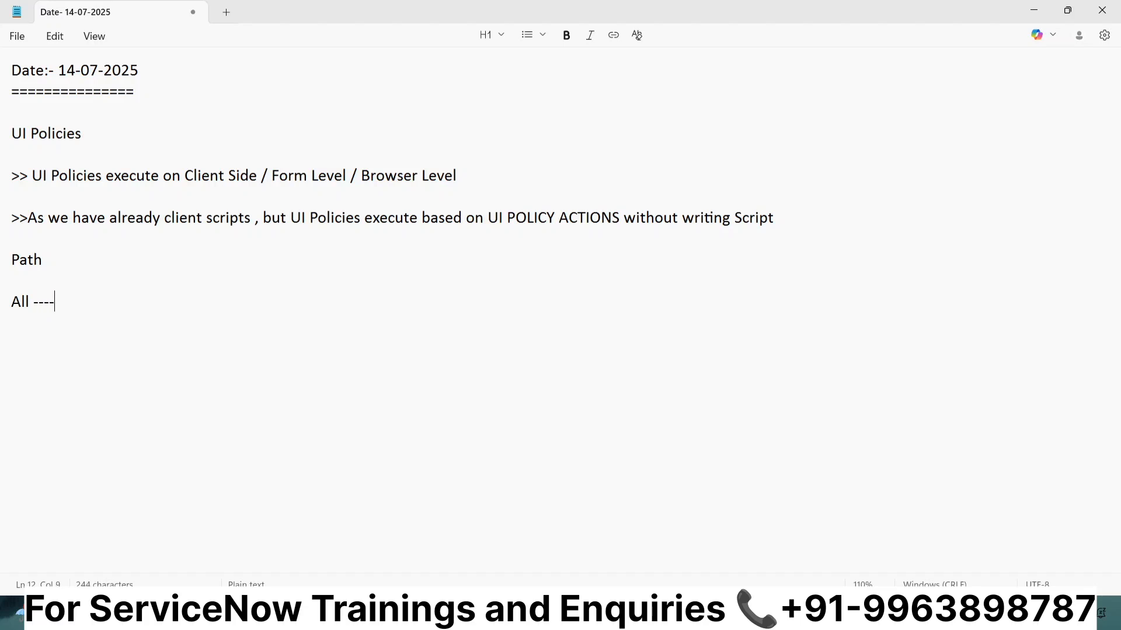
pyautogui.write(' UI Policies -')
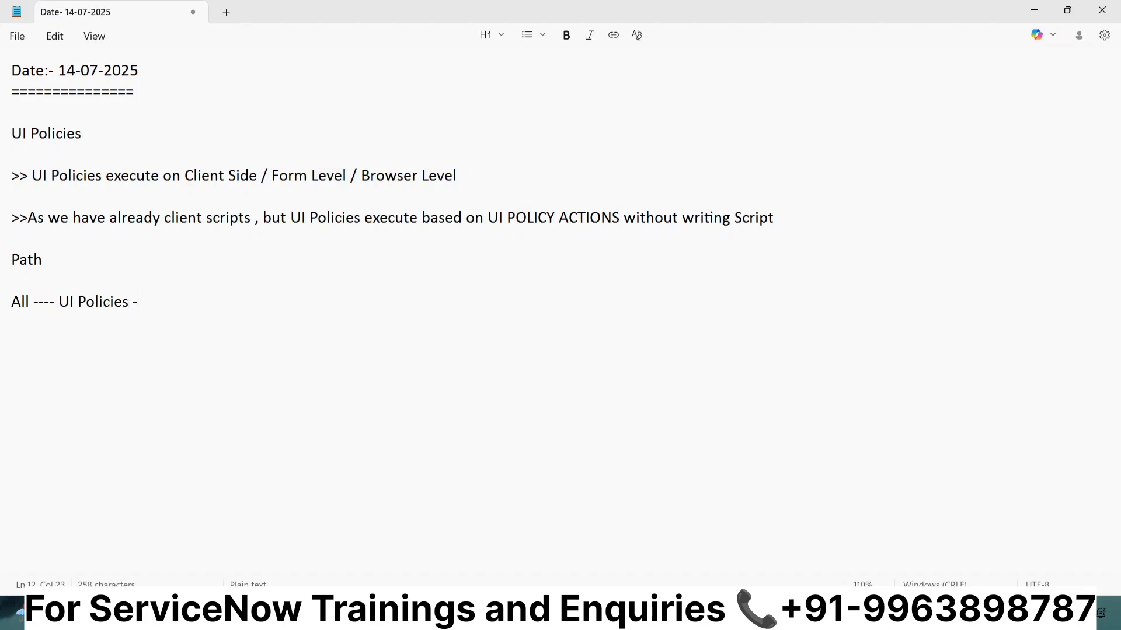
pyautogui.write('-- Al')
pyautogui.press('BackSpace')
pyautogui.press('BackSpace')
pyautogui.press('BackSpace')
# - Switch to ServiceNow in the browser, search all modules for "ui policies" and open UI Policies under System UI
pyautogui.hotkey('alt', 'Tab')
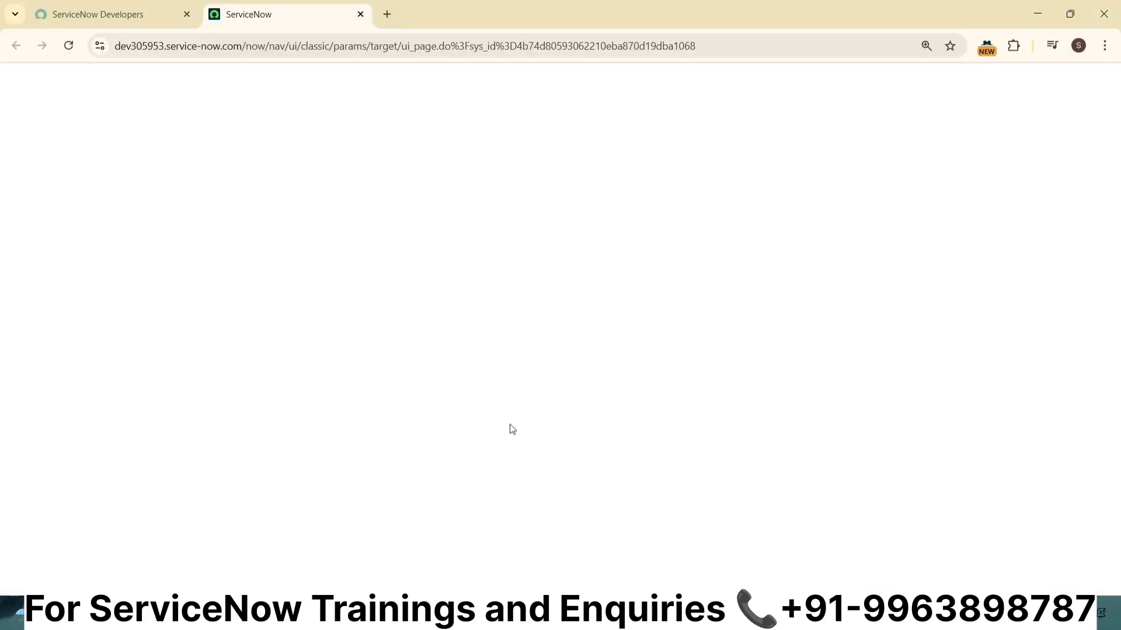
pyautogui.click(103, 99)
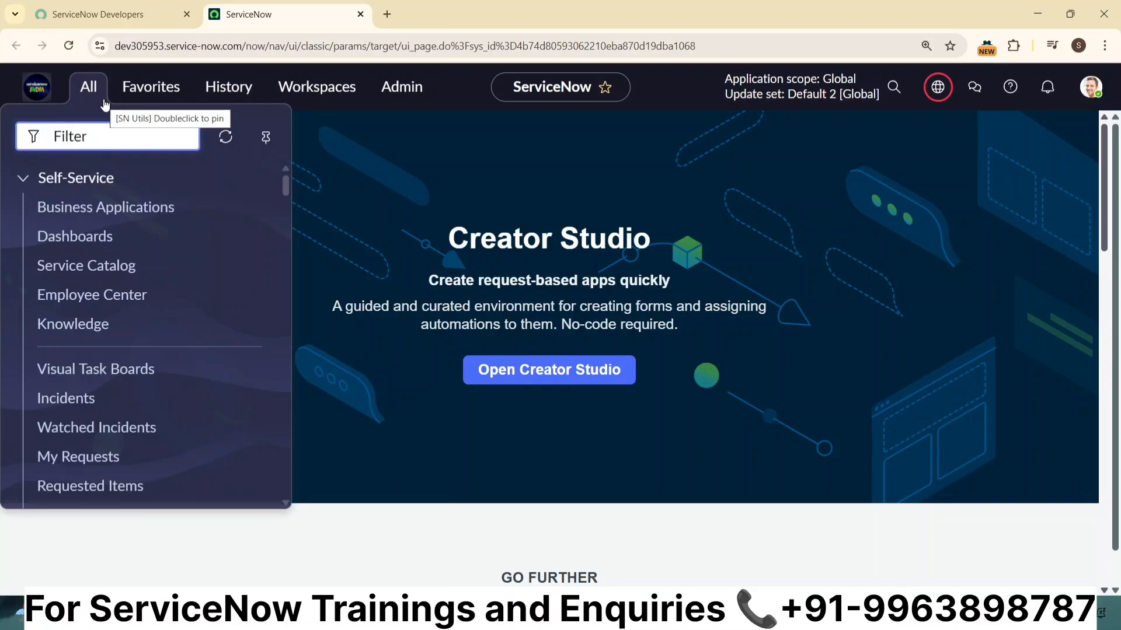
pyautogui.write('ui polic')
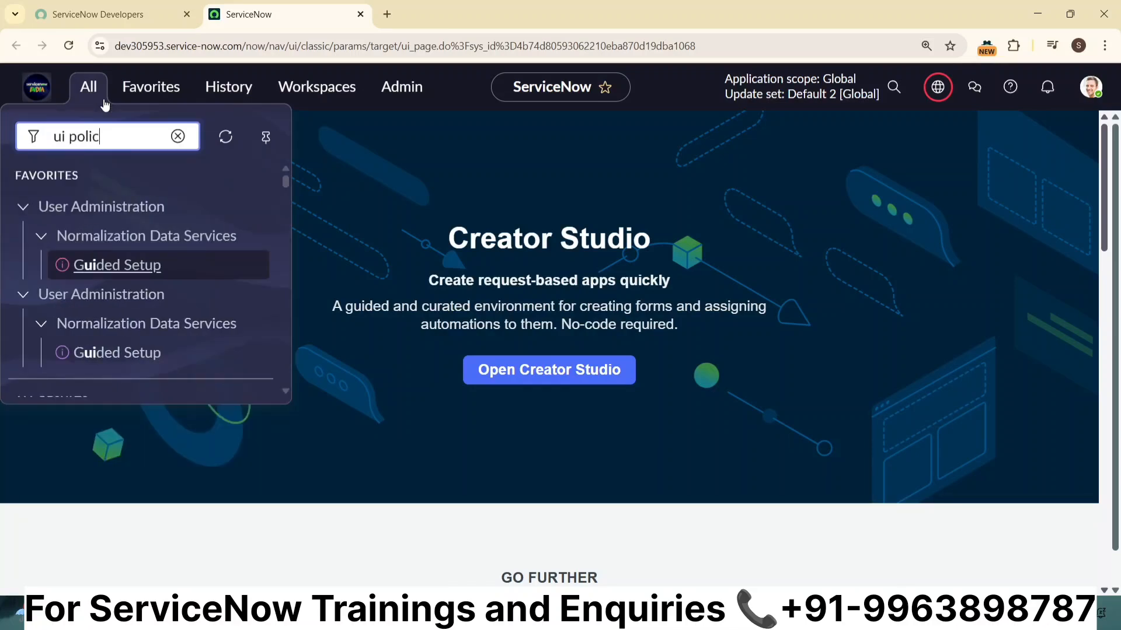
pyautogui.write('eies')
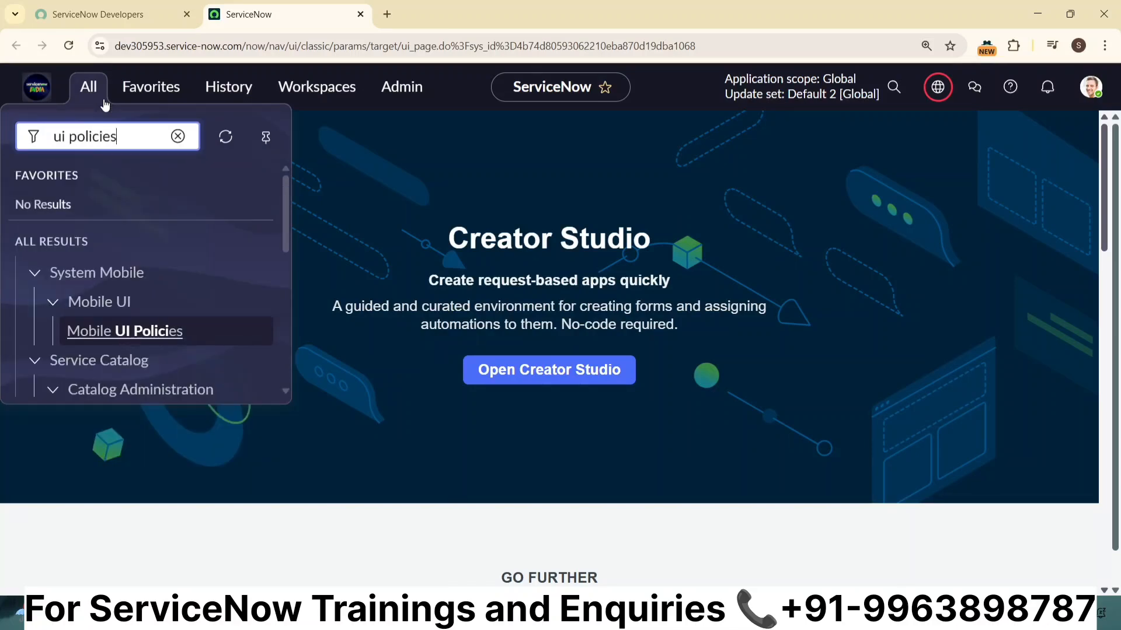
pyautogui.scroll(-5, 98, 298)
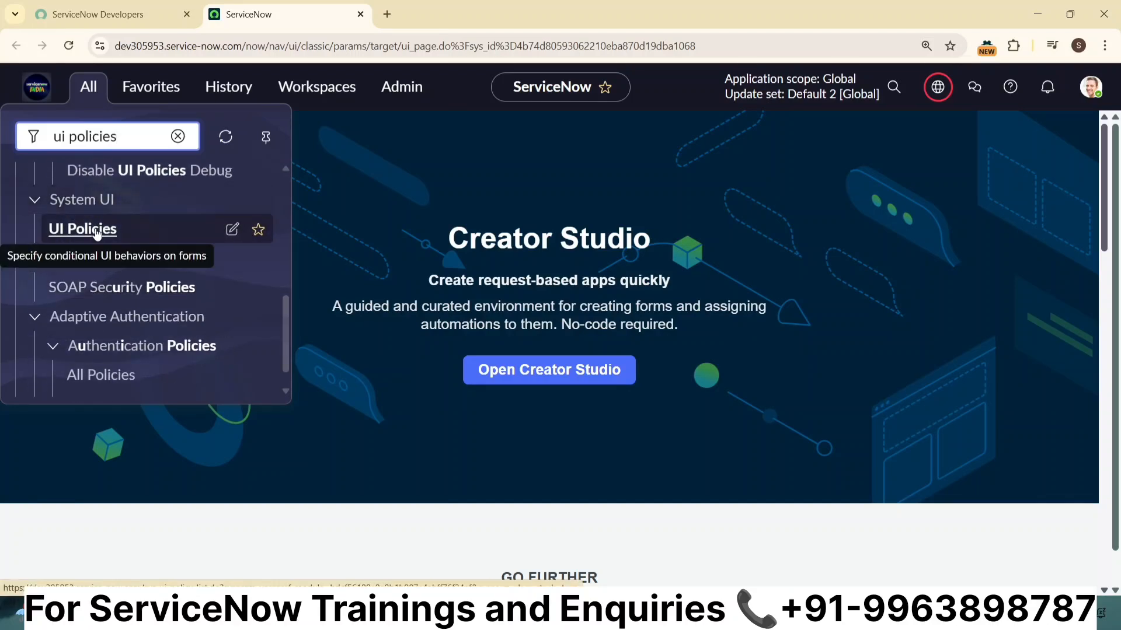
pyautogui.scroll(5, 117, 225)
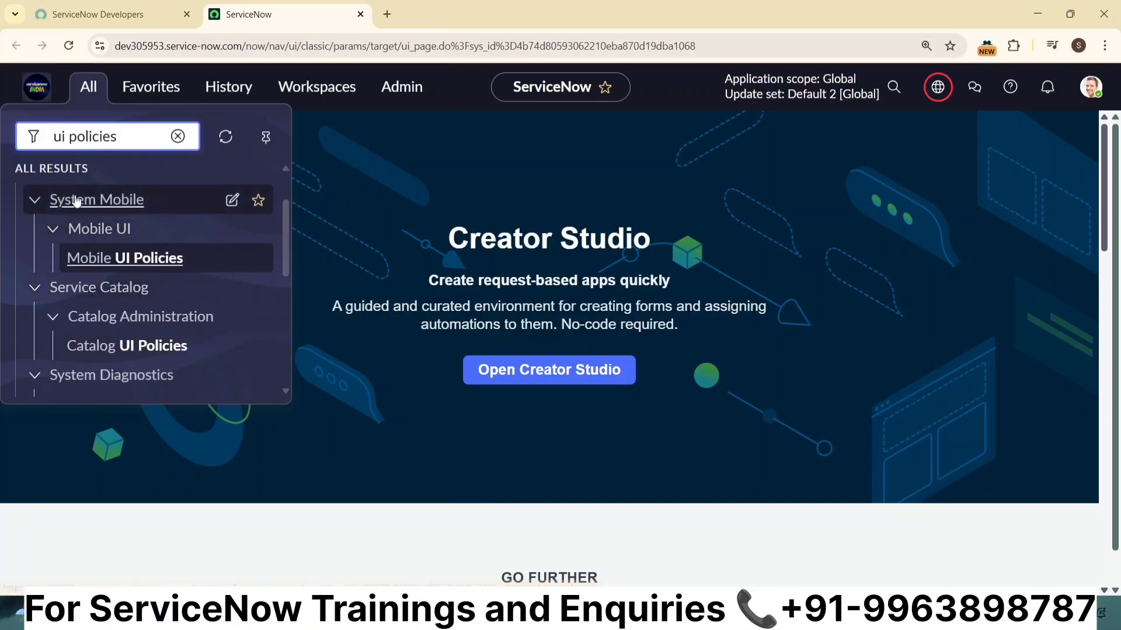
pyautogui.scroll(-3, 152, 233)
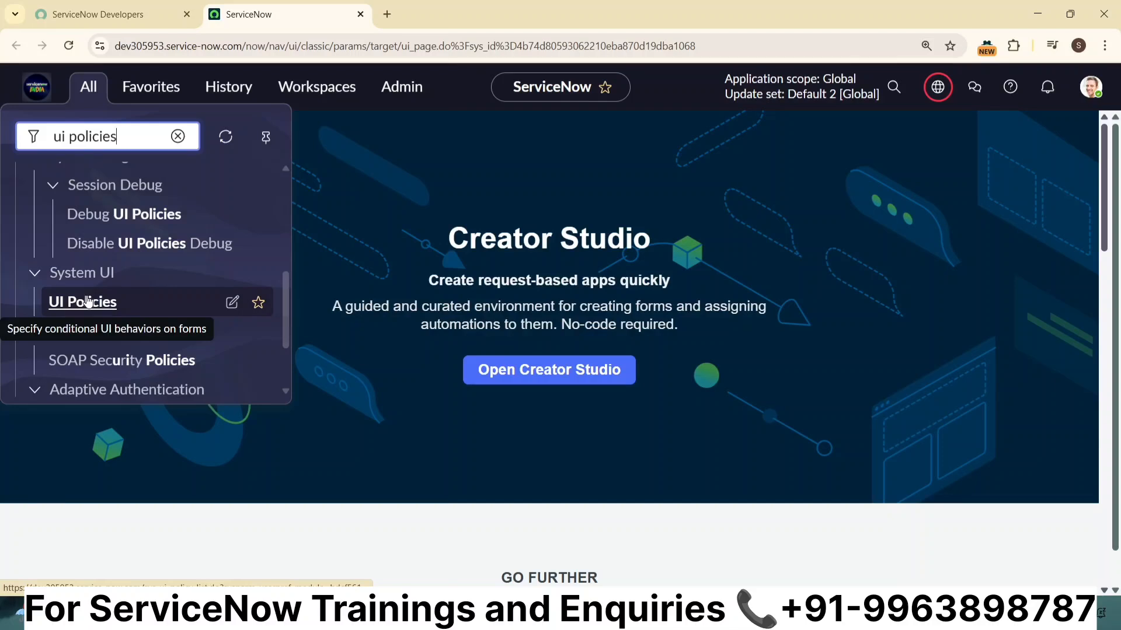
pyautogui.click(87, 301)
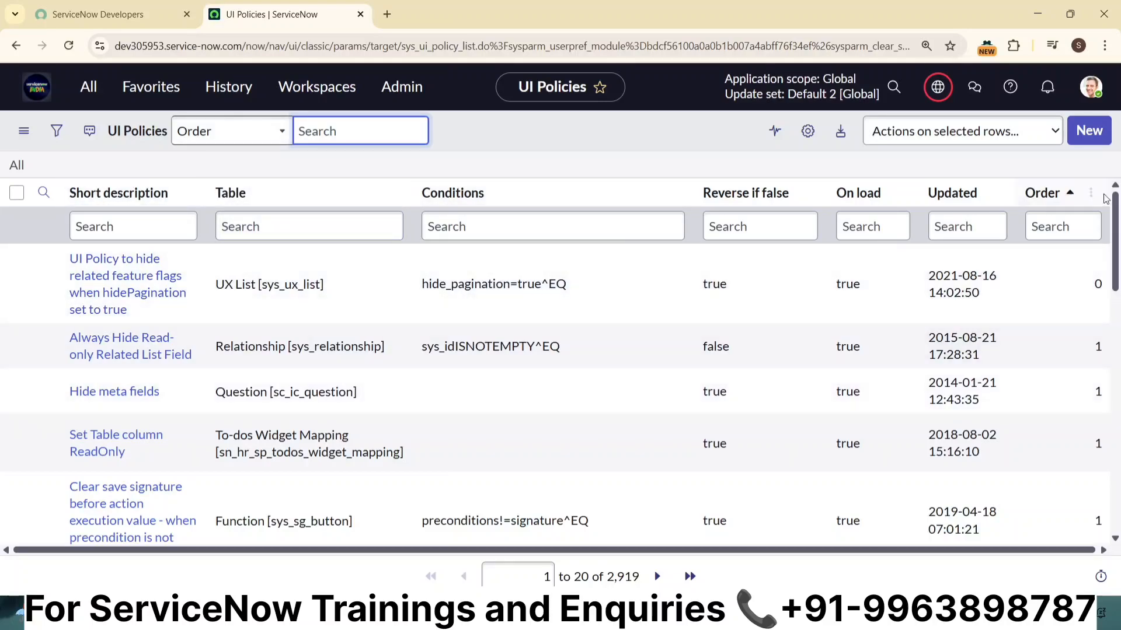
# - Open a new UI Policy record and review its fields and When to Apply options
pyautogui.click(1089, 131)
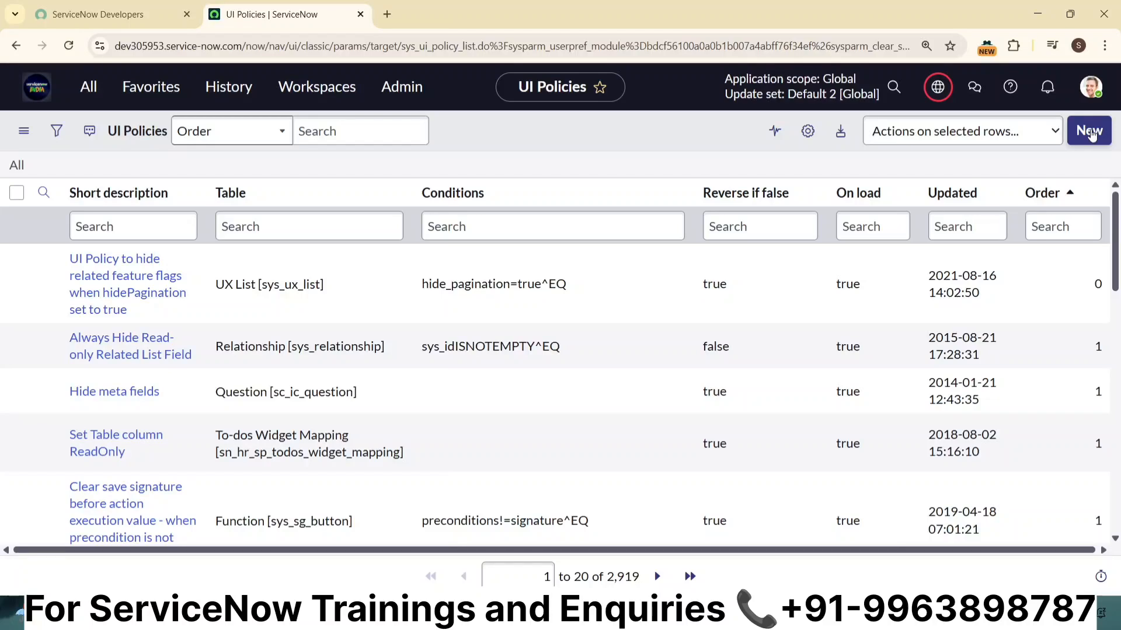
pyautogui.click(1089, 131)
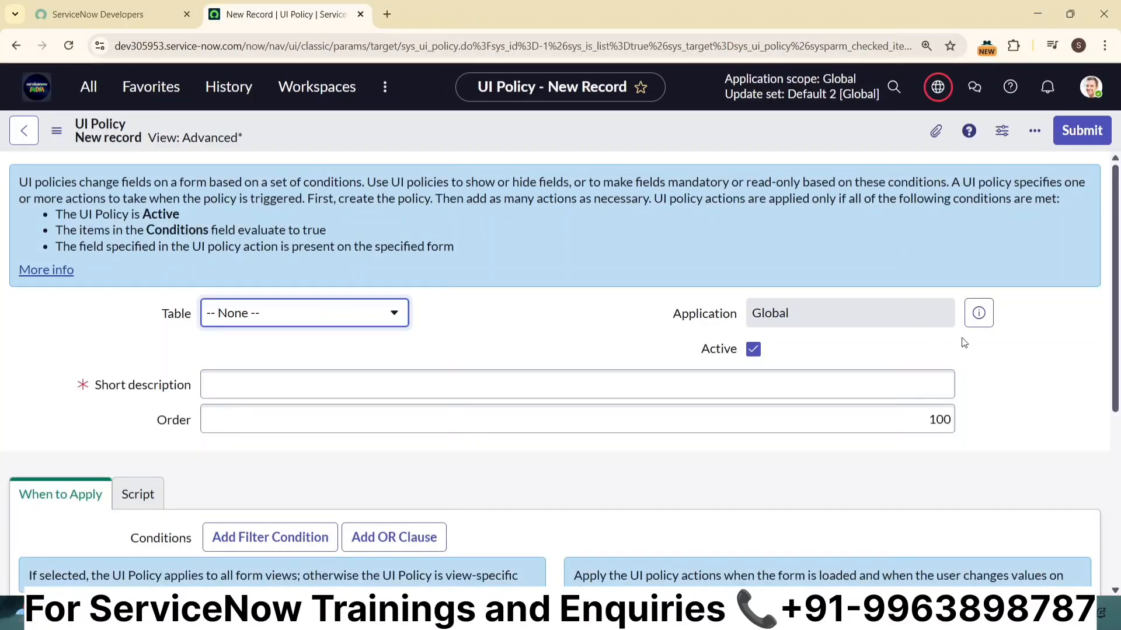
pyautogui.scroll(-5, 1002, 394)
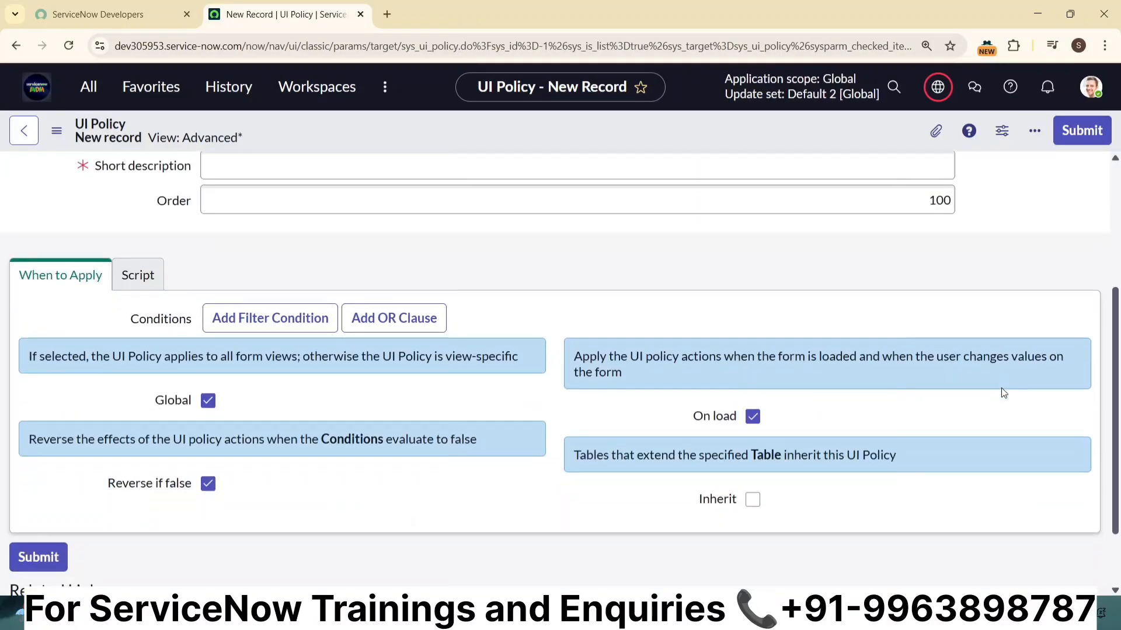
pyautogui.scroll(5, 1000, 374)
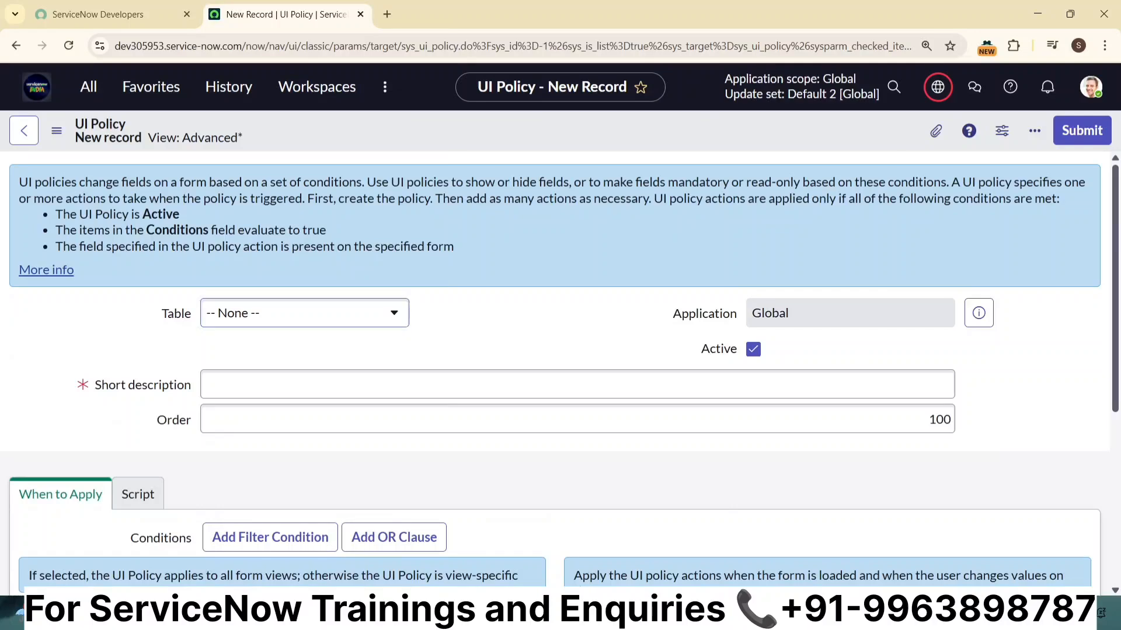
# - Switch back to the Notepad notes and add the lines "Client Script" and "Mandatory" below the path
pyautogui.click(700, 613)
pyautogui.press('Return')
pyautogui.press('Return')
pyautogui.press('Return')
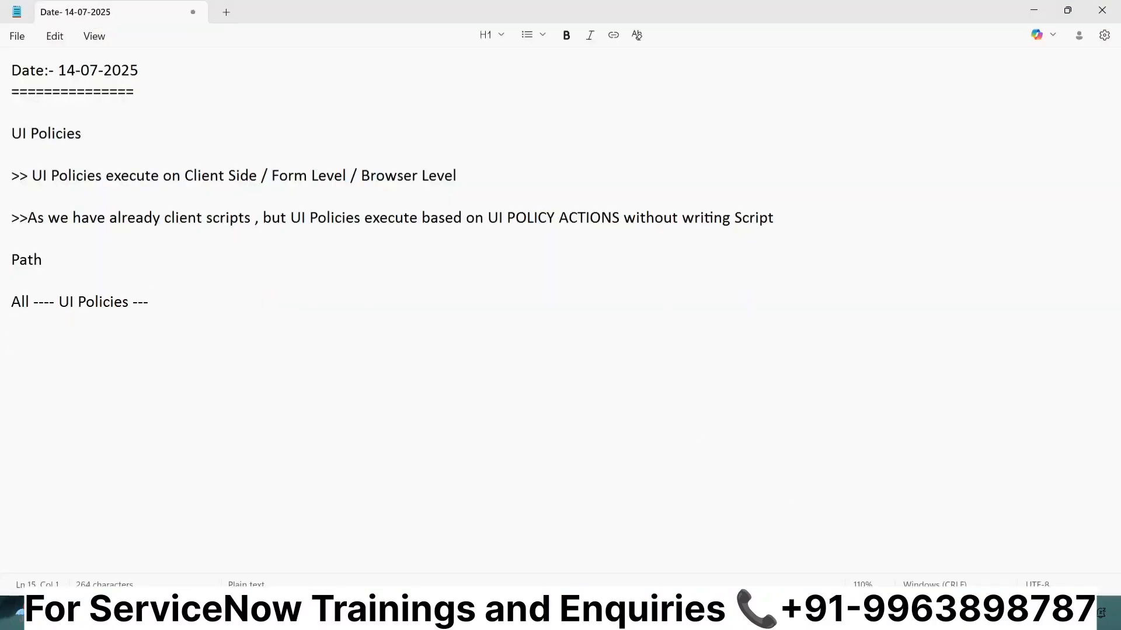
pyautogui.write('Client Script')
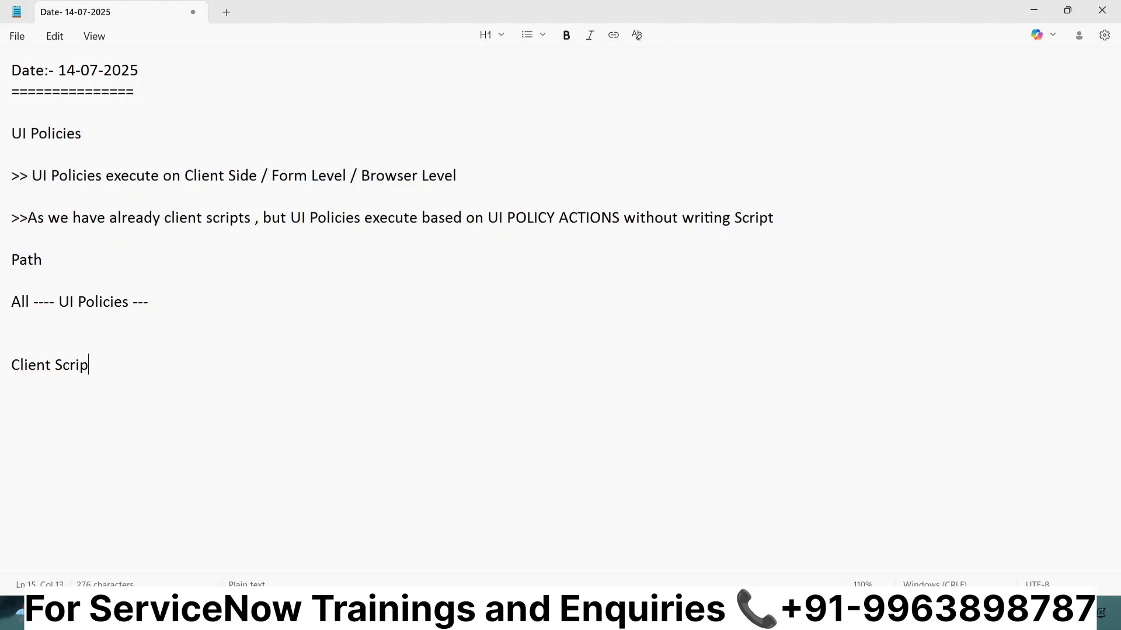
pyautogui.press('Return')
pyautogui.write('Mandator')
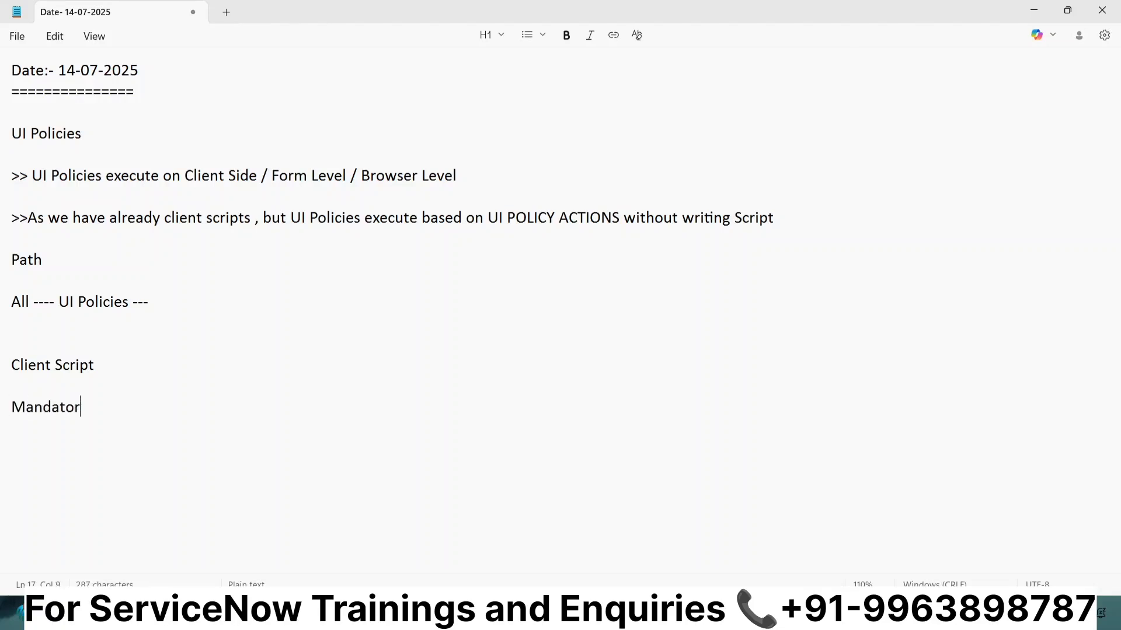
pyautogui.write('y')
# - Add the method "g_form.setMandatory" below the Mandatory line
pyautogui.press('Return')
pyautogui.write('g_form.Se')
pyautogui.press('BackSpace')
pyautogui.press('BackSpace')
pyautogui.write('set')
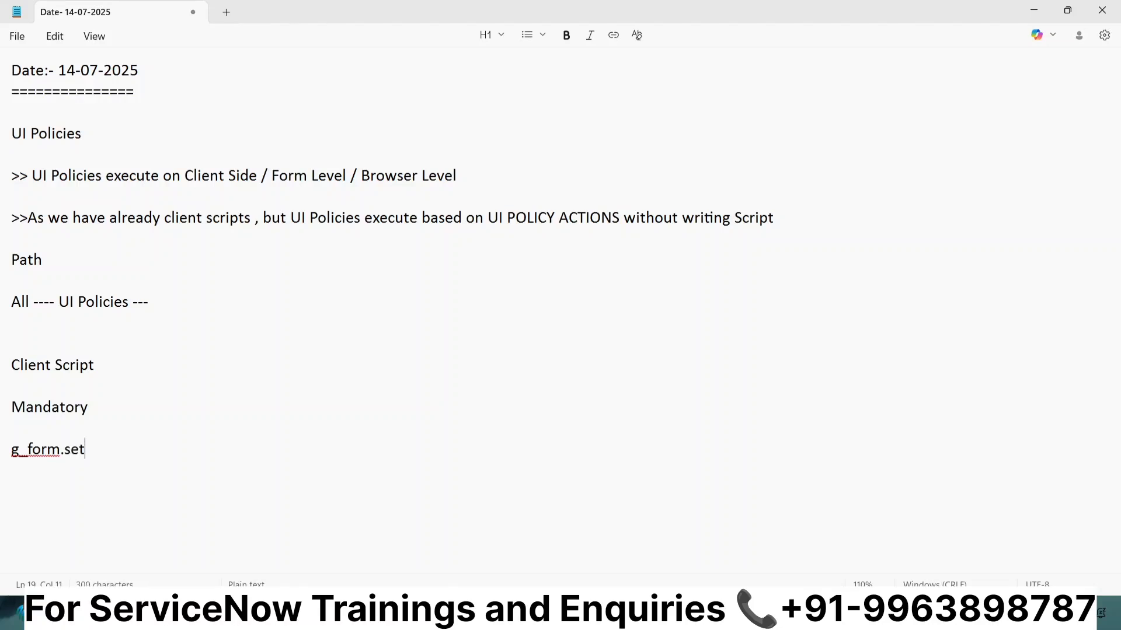
pyautogui.write('Mandatory')
pyautogui.press('Return')
pyautogui.press('Return')
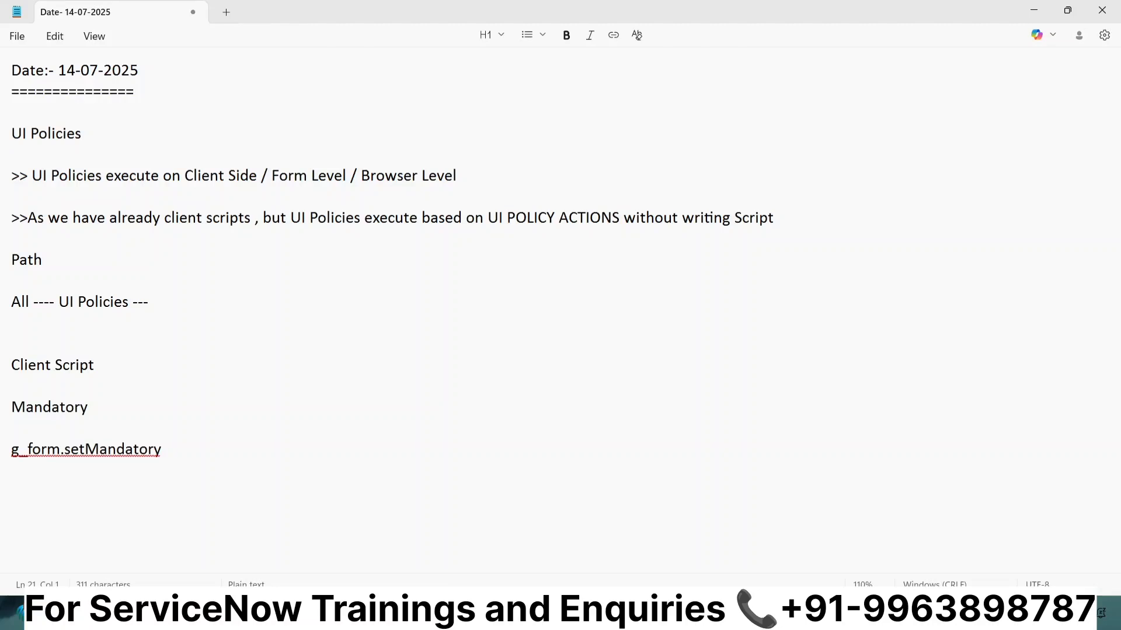
# - Add the lines "UI Policy" and "No Script" below the g_form.setMandatory line
pyautogui.click(166, 454)
pyautogui.press('Return')
pyautogui.press('Return')
pyautogui.write('UI Policy')
pyautogui.press('Return')
pyautogui.press('Return')
pyautogui.write('No ')
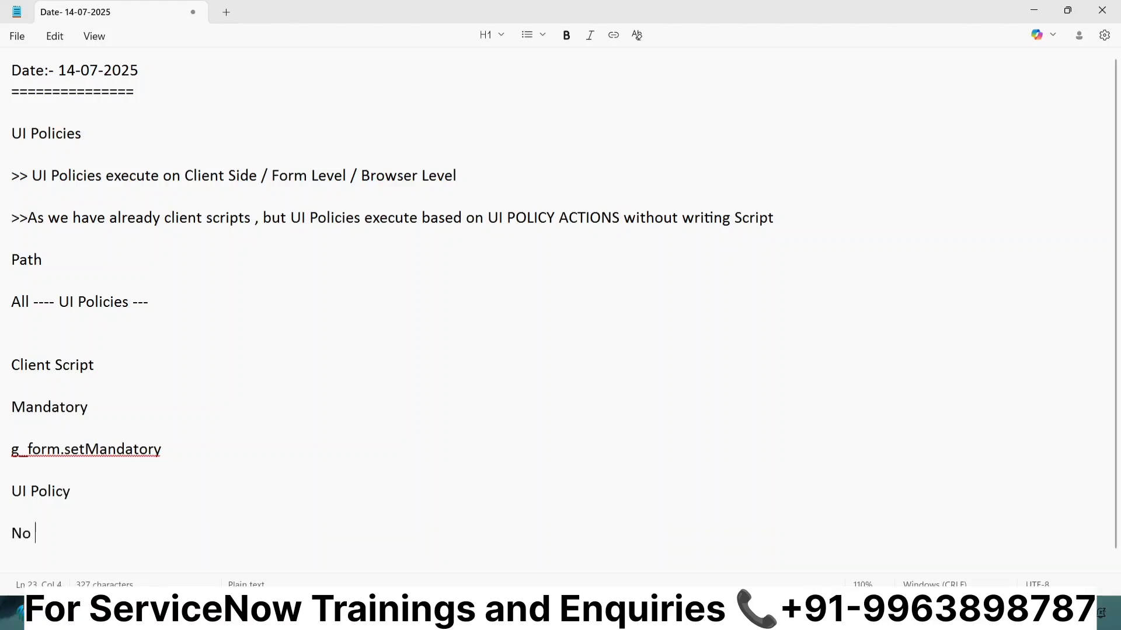
pyautogui.write('Script')
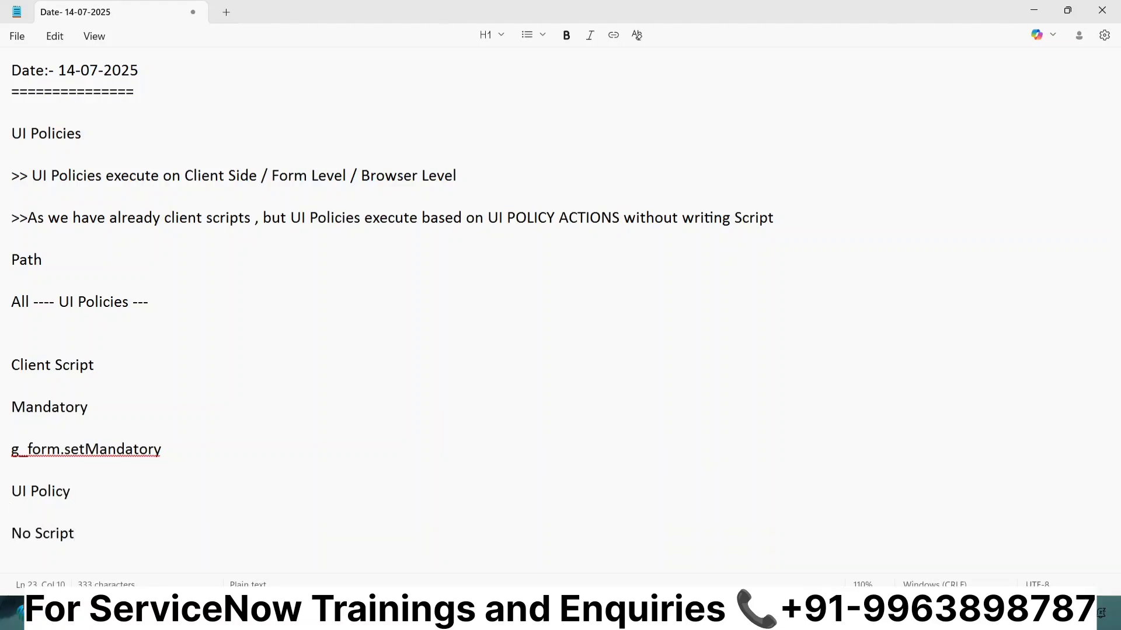
# - Add several blank lines below the "No Script" line in the notes
pyautogui.scroll(-1, 169, 463)
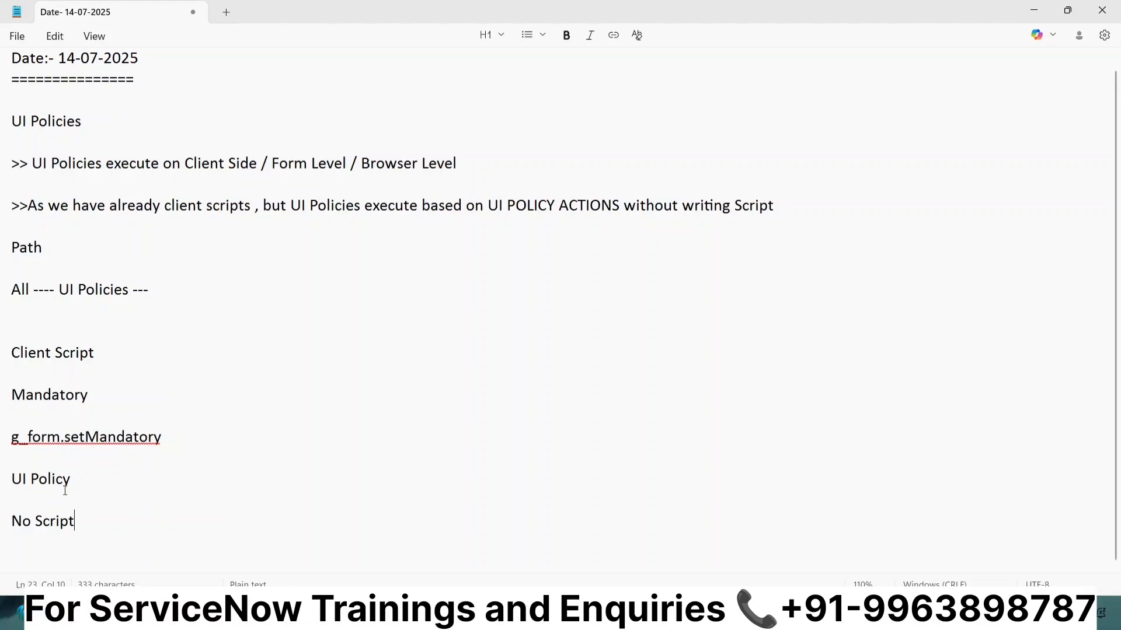
pyautogui.moveTo(73, 481); pyautogui.dragTo(3, 481)
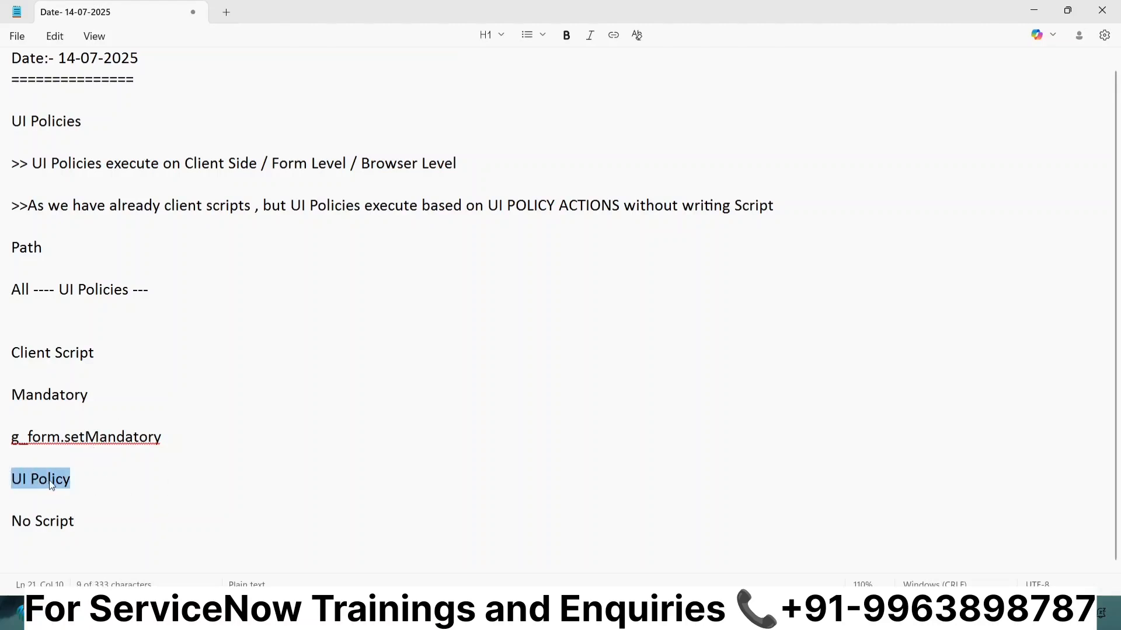
pyautogui.click(98, 516)
pyautogui.press('Return')
pyautogui.press('Return')
pyautogui.press('Return')
pyautogui.press('Return')
pyautogui.press('Return')
pyautogui.press('Return')
pyautogui.press('Return')
pyautogui.press('Return')
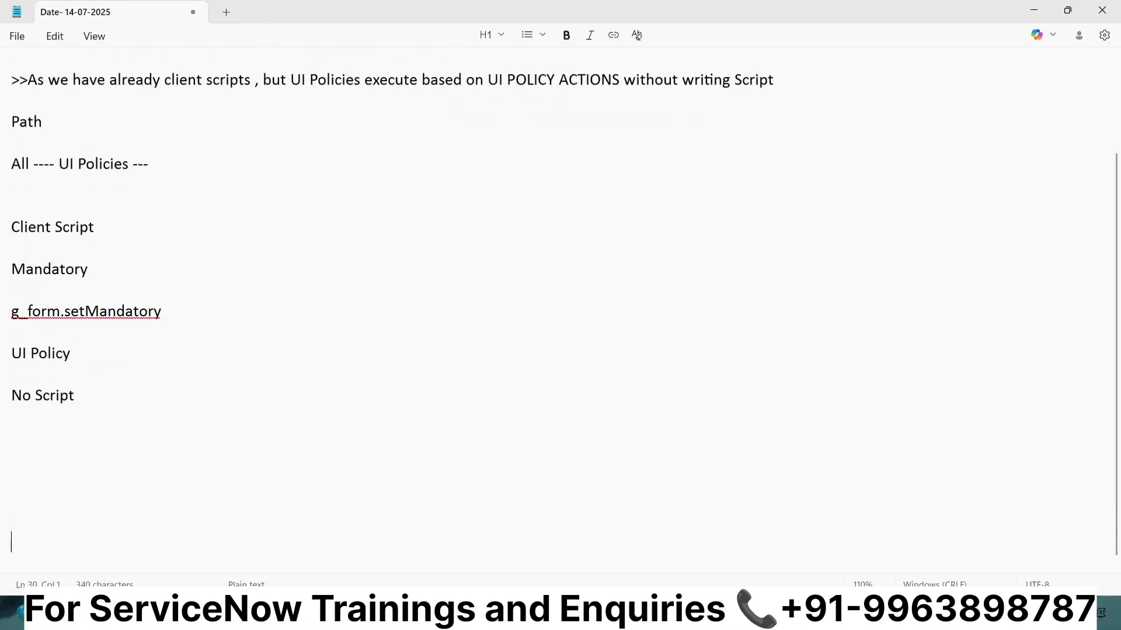
# - Add the list items "1.ReadOnly" and "2. Mandatory" below the "No Script" line
pyautogui.click(18, 410)
pyautogui.write('1.')
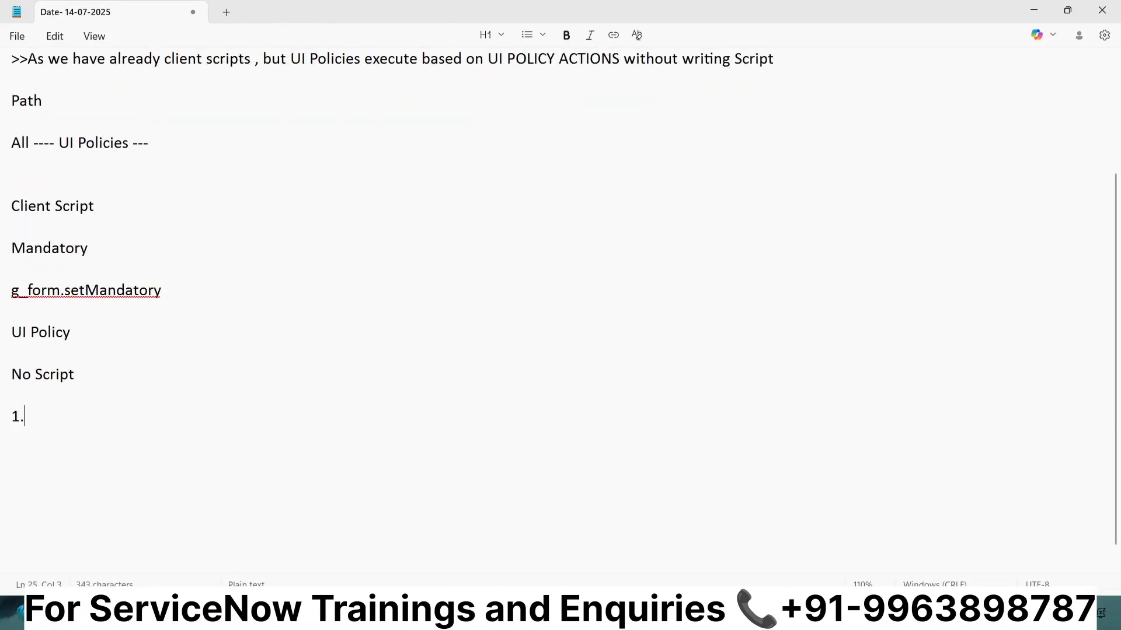
pyautogui.write('Rea')
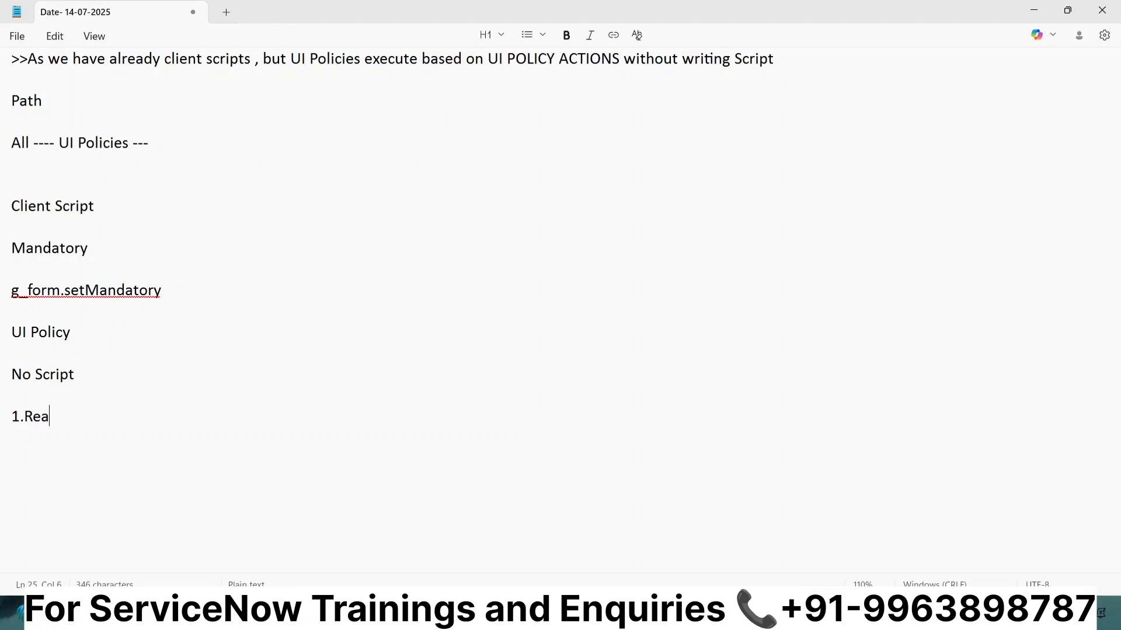
pyautogui.write('dOnly')
pyautogui.press('Return')
pyautogui.press('Return')
pyautogui.write('2. Manda')
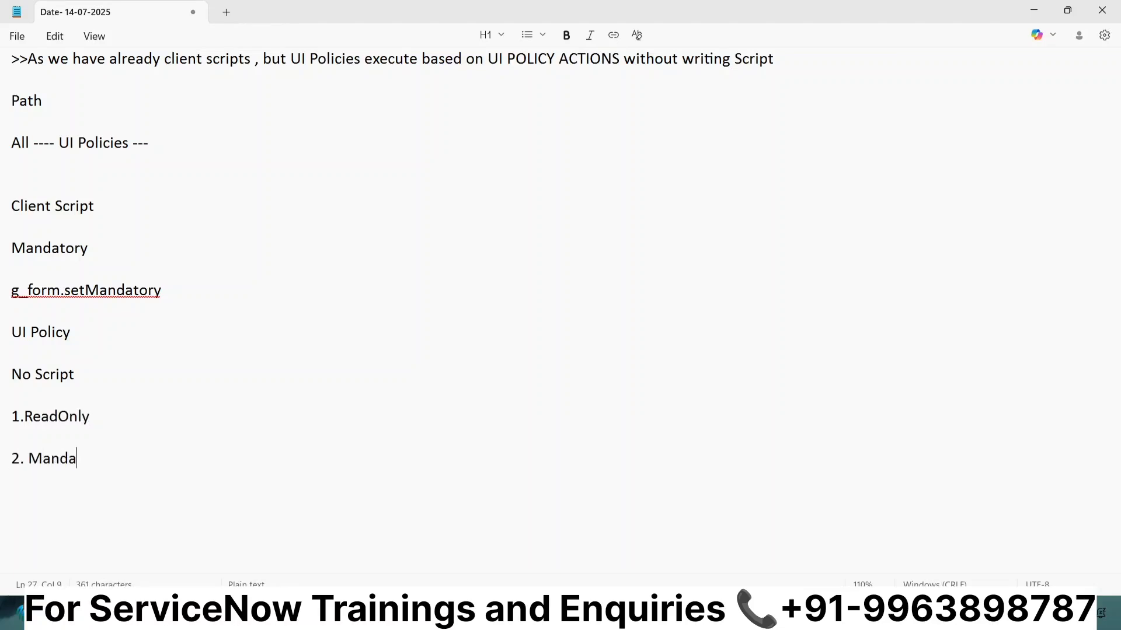
pyautogui.write('tory')
# - Add the items "3.Hide/Show" and "4.Clear Column Value" to the numbered list
pyautogui.press('Return')
pyautogui.press('Return')
pyautogui.write('3.Hid')
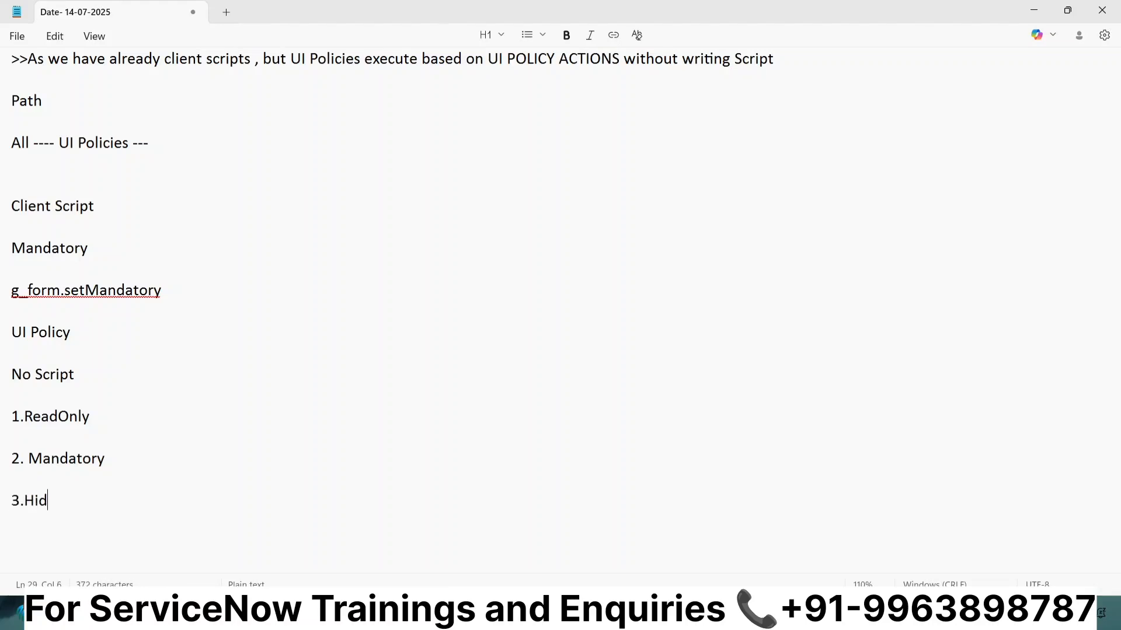
pyautogui.write('e/Show')
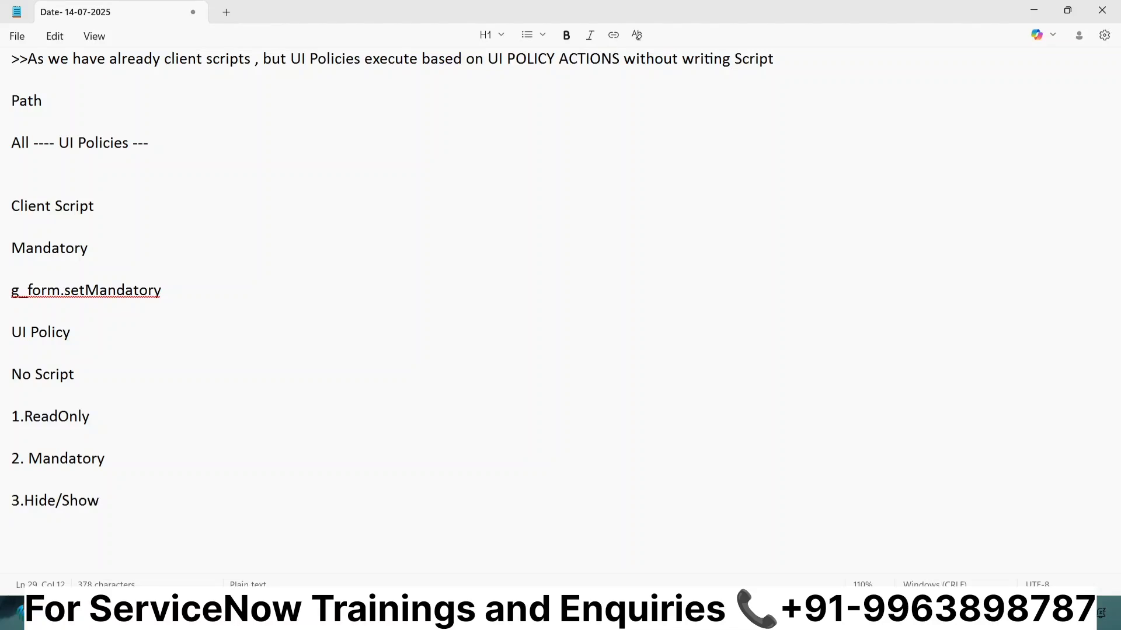
pyautogui.press('Return')
pyautogui.press('Return')
pyautogui.write('4.Clear a Va')
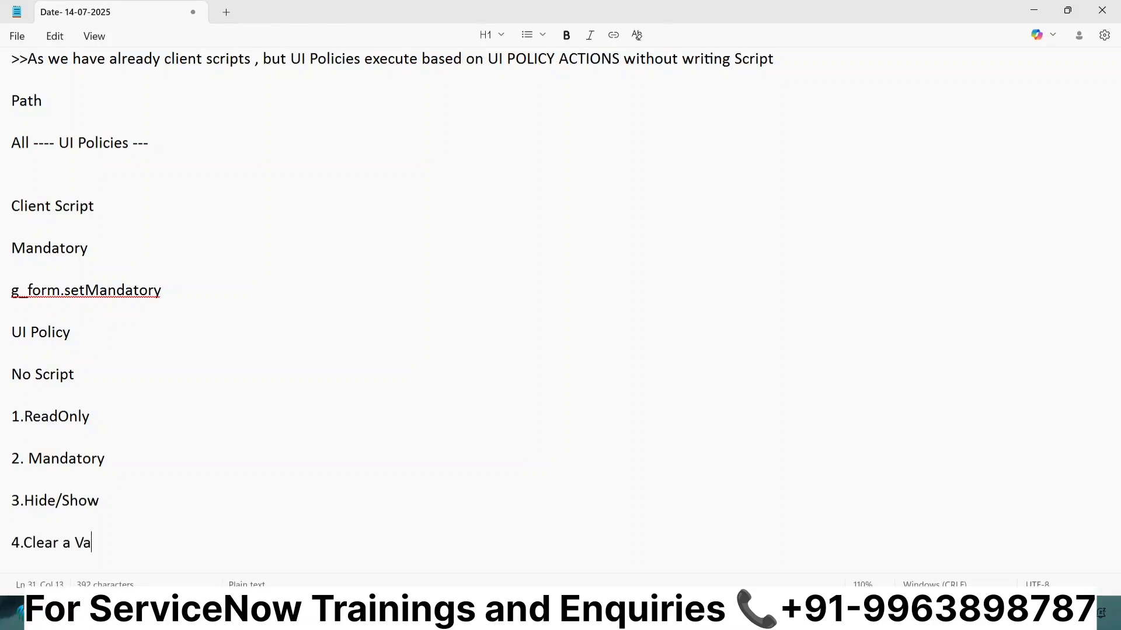
pyautogui.press('BackSpace')
pyautogui.press('BackSpace')
pyautogui.press('BackSpace')
pyautogui.press('BackSpace')
pyautogui.write('Column Value')
# - Highlight the "UI Policy" and "No Script" lines and the four numbered list items for review
pyautogui.scroll(-3, 18, 445)
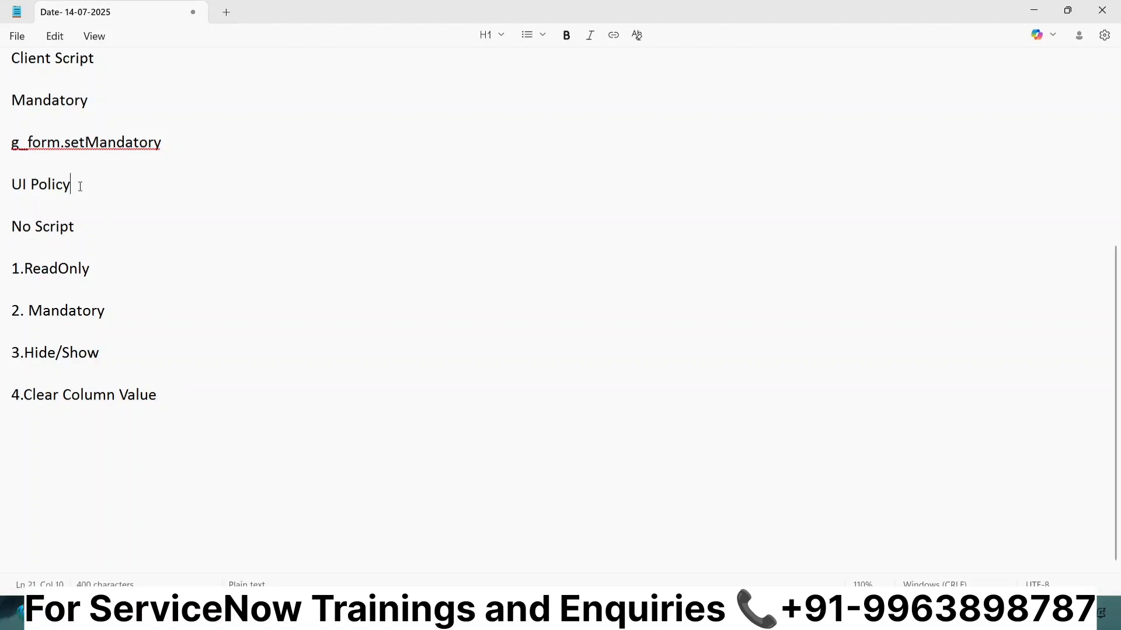
pyautogui.moveTo(78, 183); pyautogui.dragTo(2, 177)
pyautogui.moveTo(82, 226); pyautogui.dragTo(1, 218)
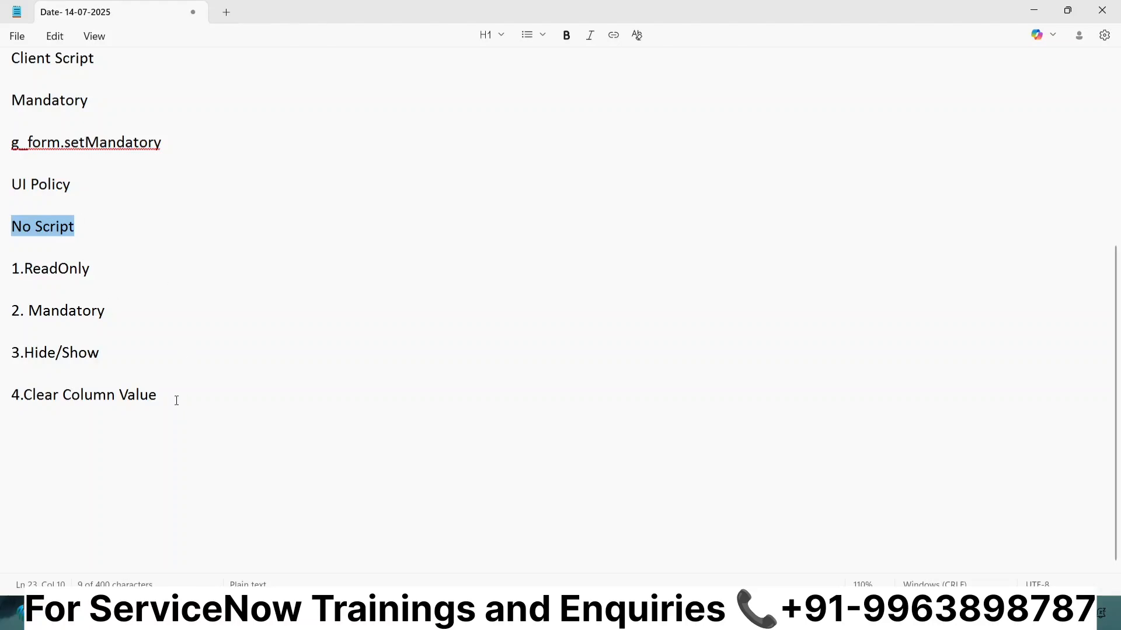
pyautogui.moveTo(177, 400); pyautogui.dragTo(2, 277)
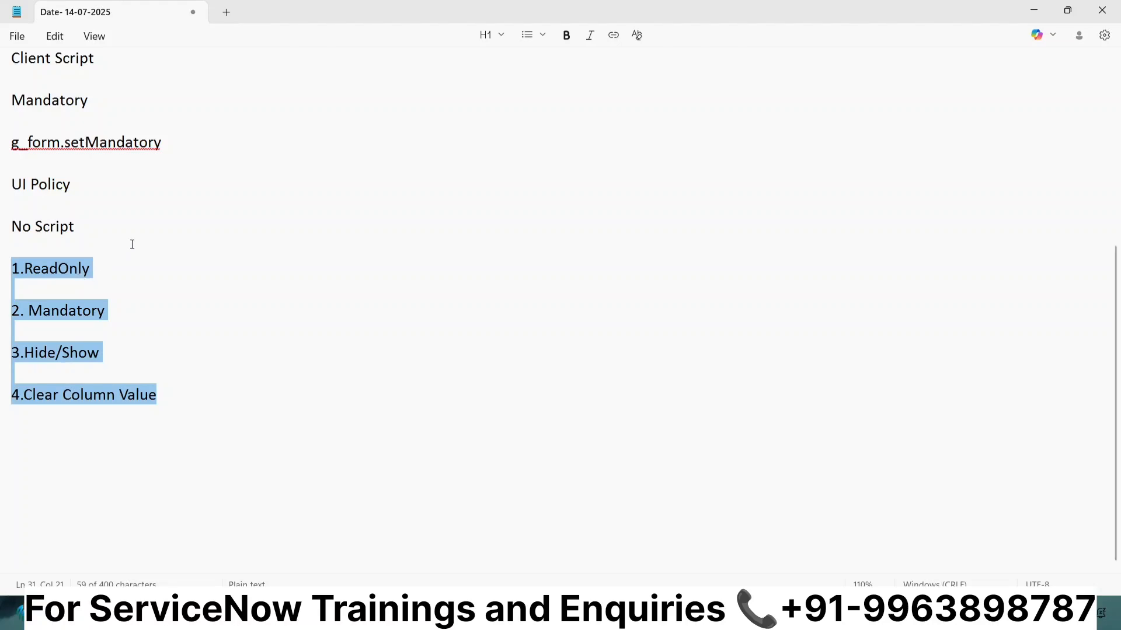
# - Below the numbered list, add the heading "Path" and the line "All --- UI Polices --- New"
pyautogui.click(85, 445)
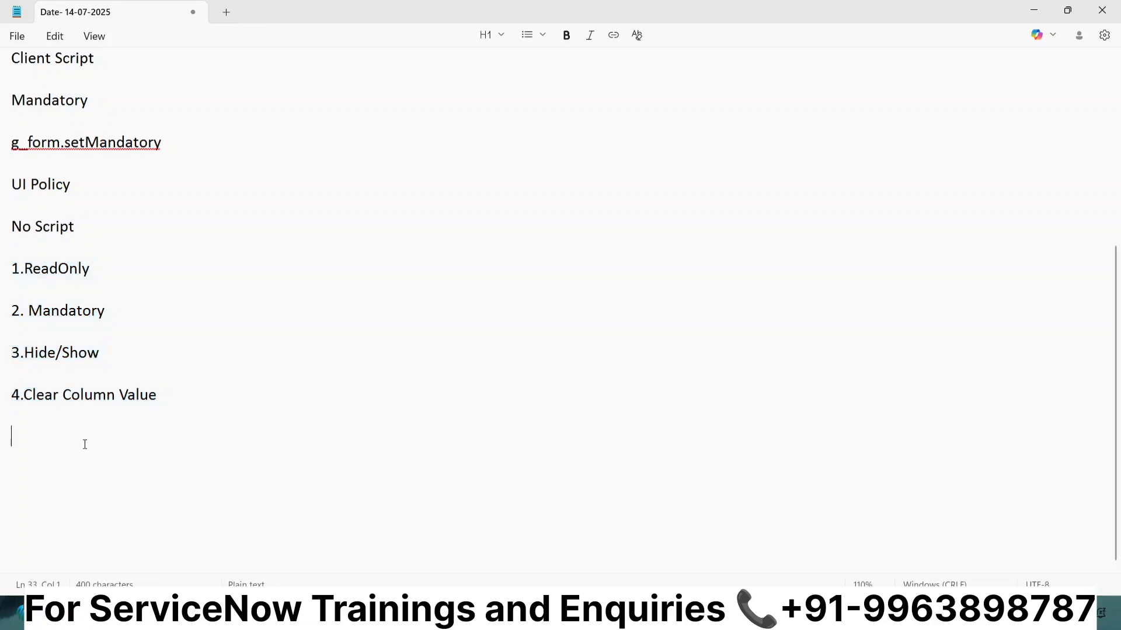
pyautogui.press('Return')
pyautogui.press('Return')
pyautogui.write('O')
pyautogui.press('BackSpace')
pyautogui.write('Path')
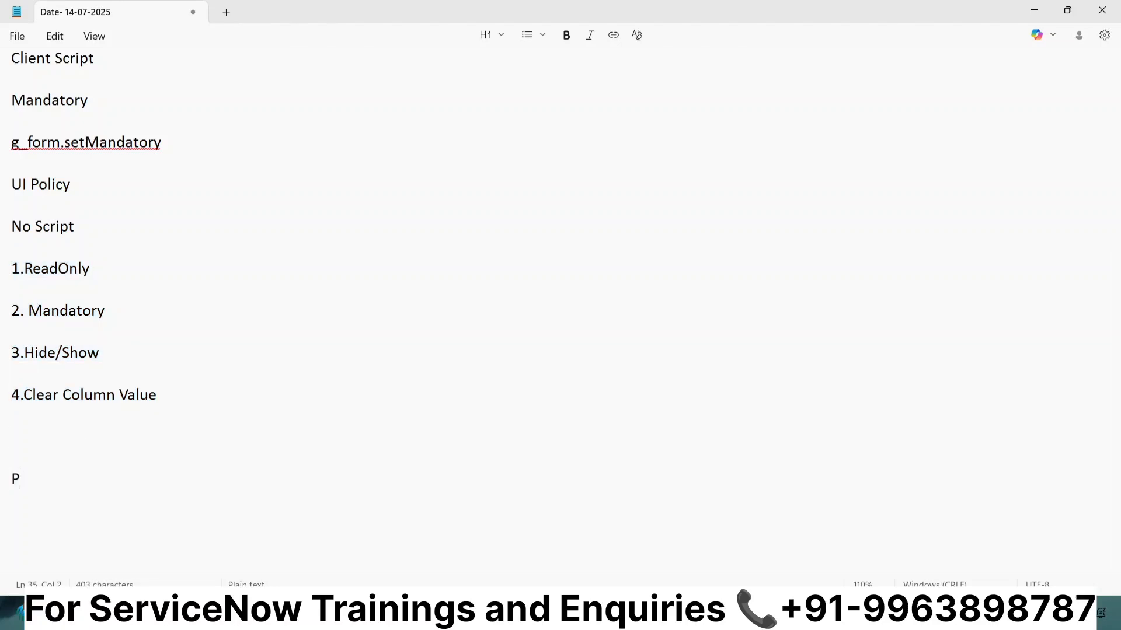
pyautogui.press('Return')
pyautogui.press('Return')
pyautogui.write('Alll')
pyautogui.write('--- UI Pol')
pyautogui.write('ices')
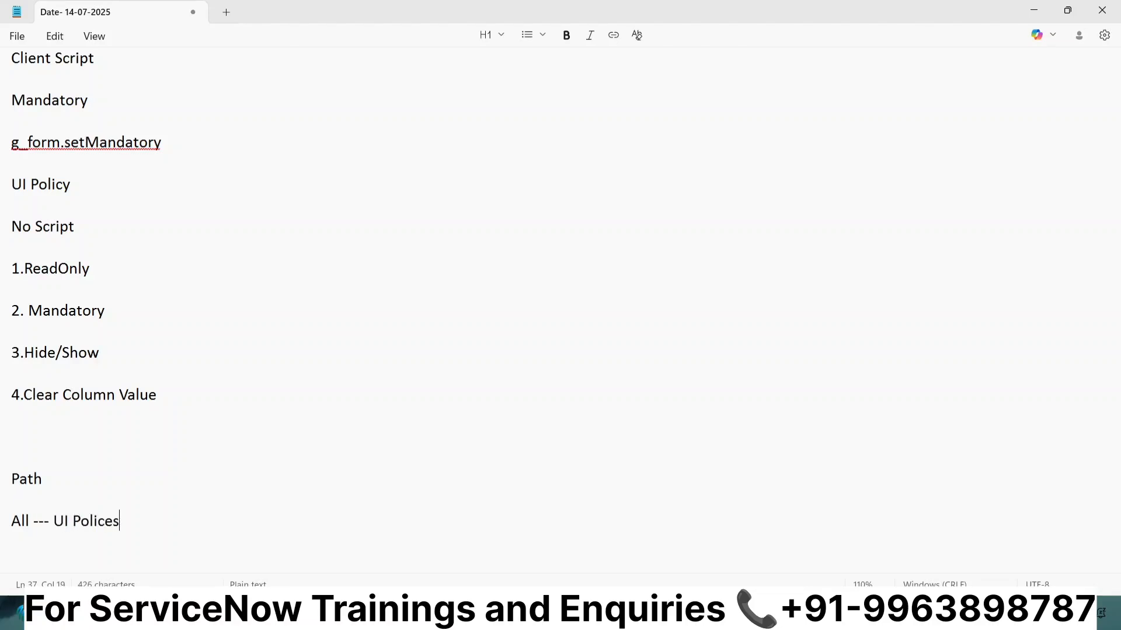
pyautogui.write(' --- New')
# - Switch to ServiceNow in the browser and set the new UI Policy's table to Passport Application
pyautogui.hotkey('alt', 'Tab')
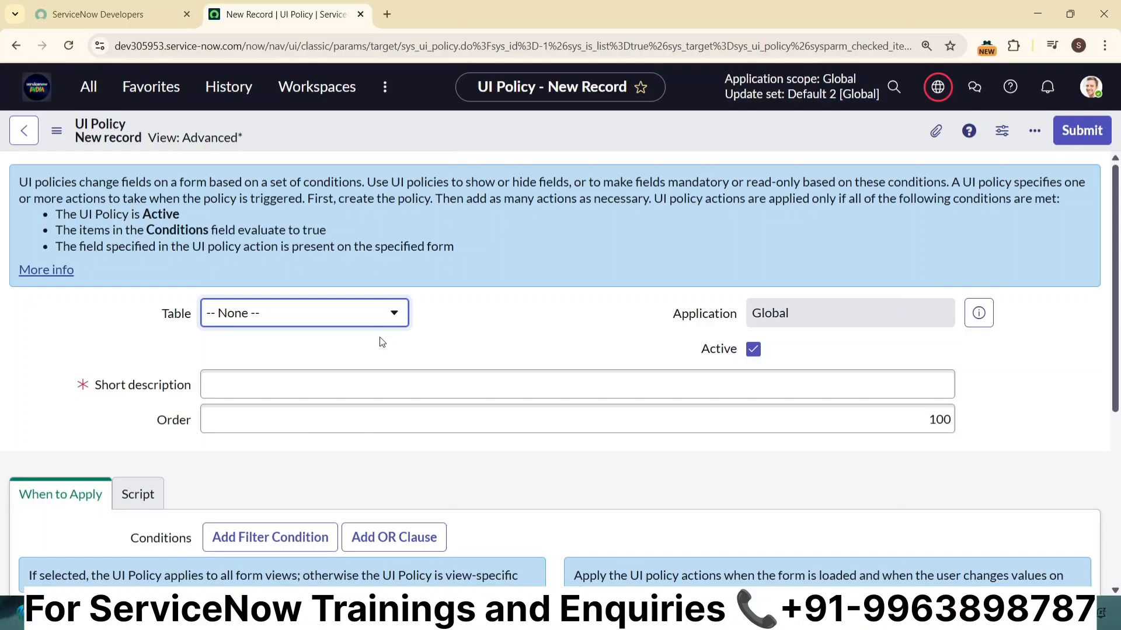
pyautogui.scroll(-1, 480, 319)
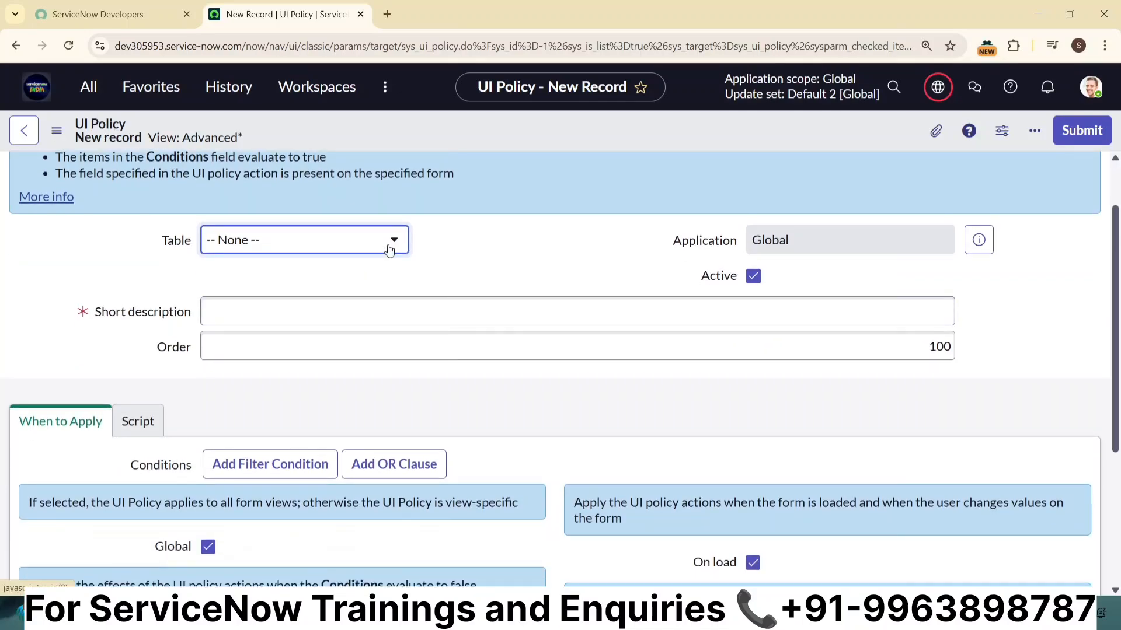
pyautogui.click(301, 245)
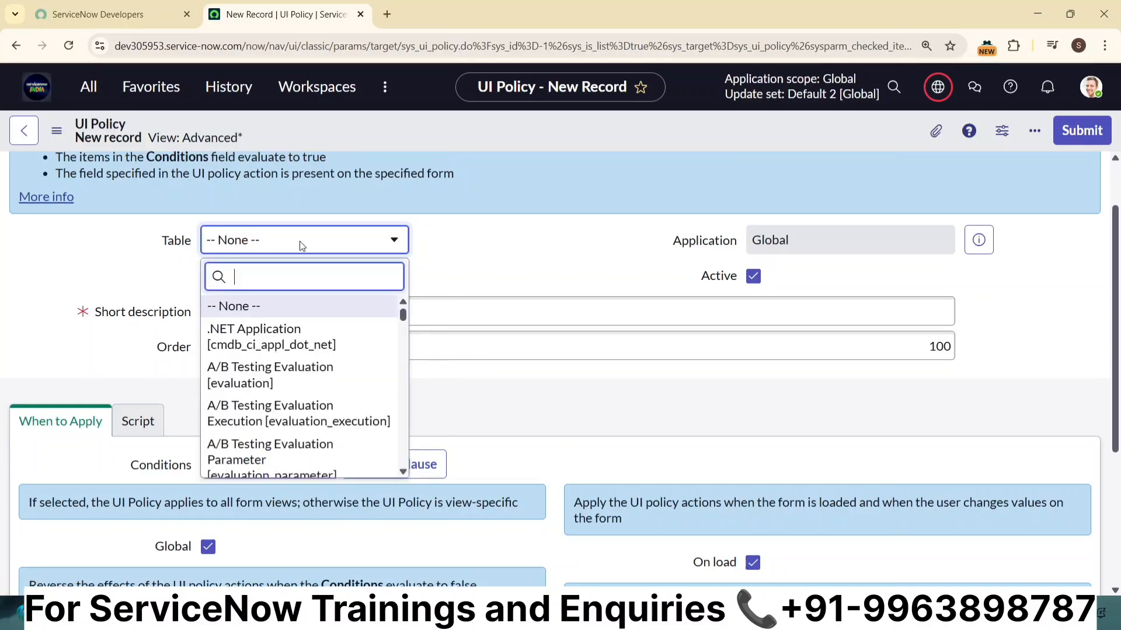
pyautogui.write('u+pass')
pyautogui.press('BackSpace')
pyautogui.press('BackSpace')
pyautogui.press('BackSpace')
pyautogui.press('BackSpace')
pyautogui.press('BackSpace')
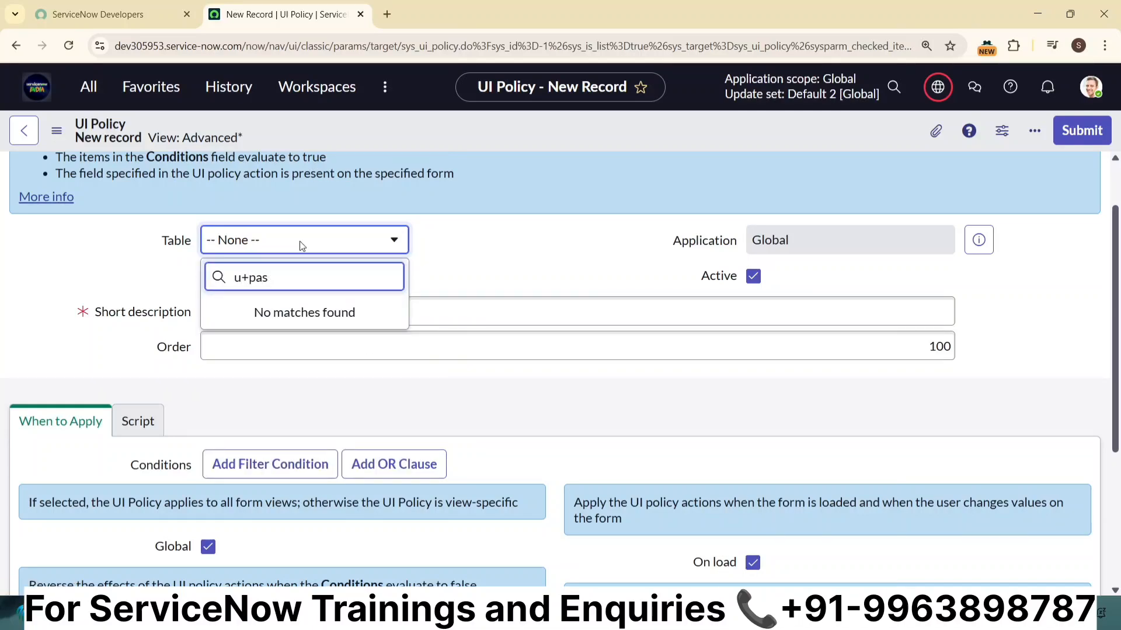
pyautogui.write('_p')
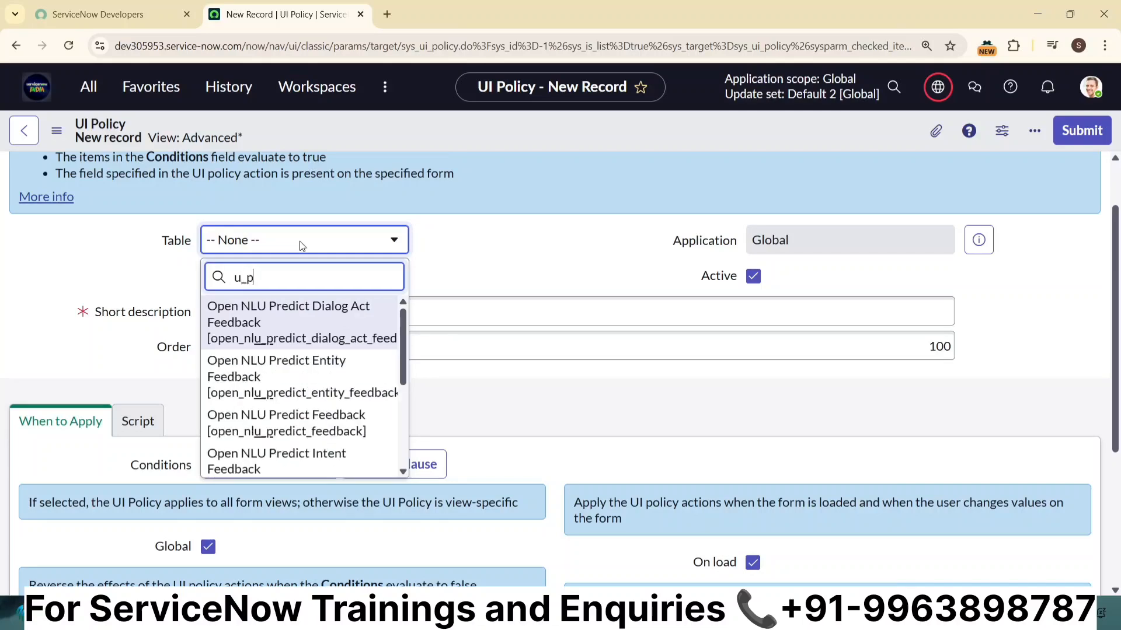
pyautogui.write('a')
pyautogui.click(277, 315)
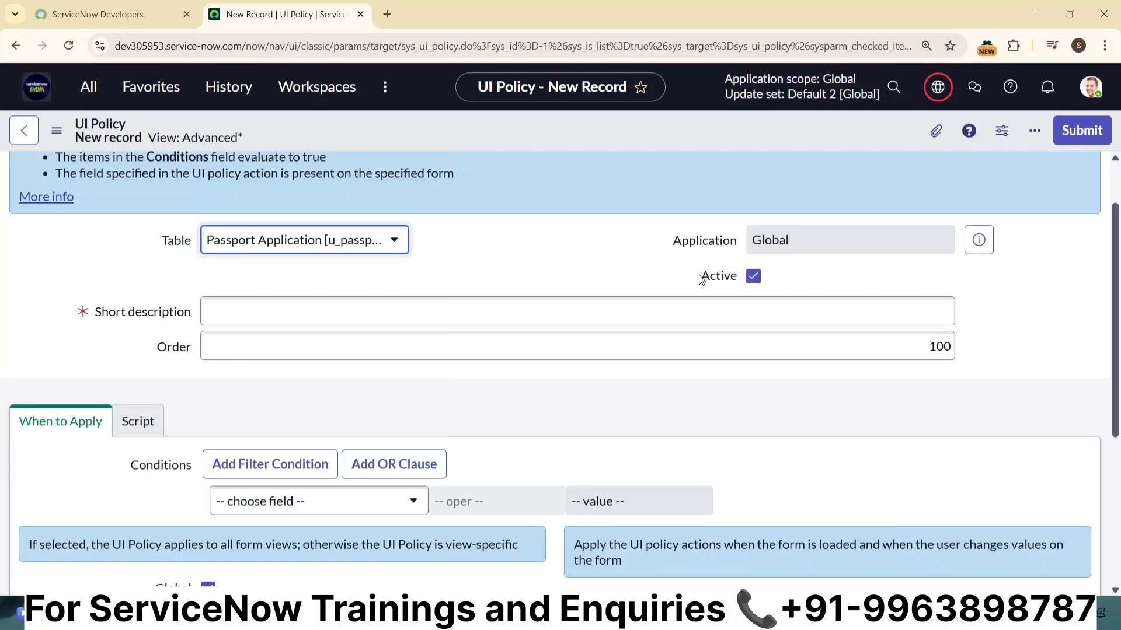
# - Switch the policy's Active option off and on again, and enter "Demo of UI Policy" as the short description
pyautogui.click(753, 277)
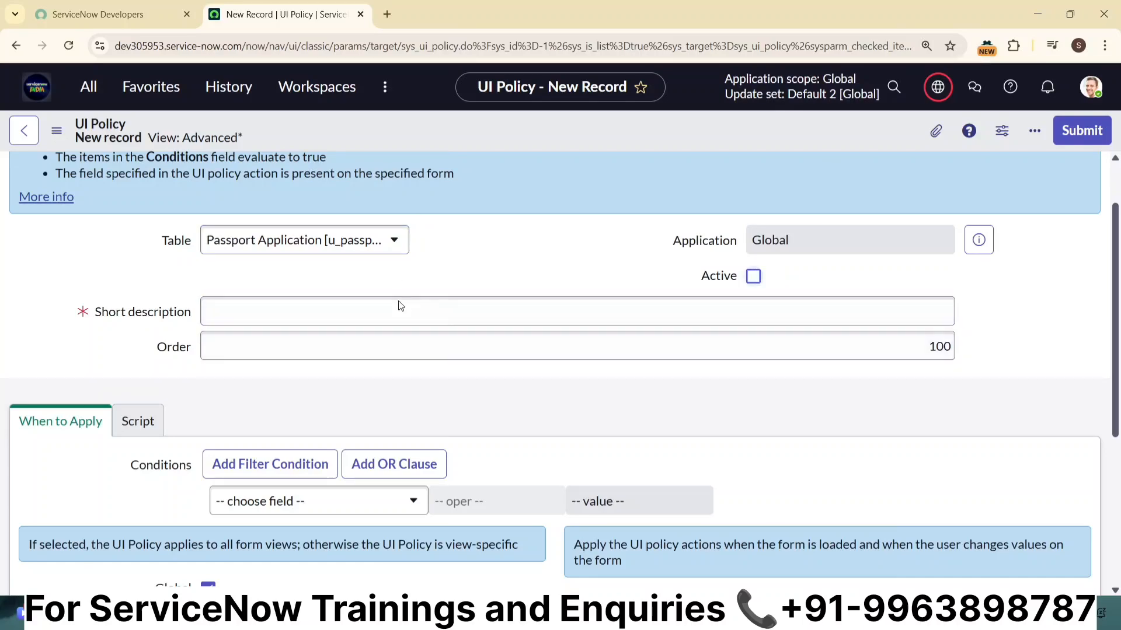
pyautogui.click(753, 276)
pyautogui.click(536, 305)
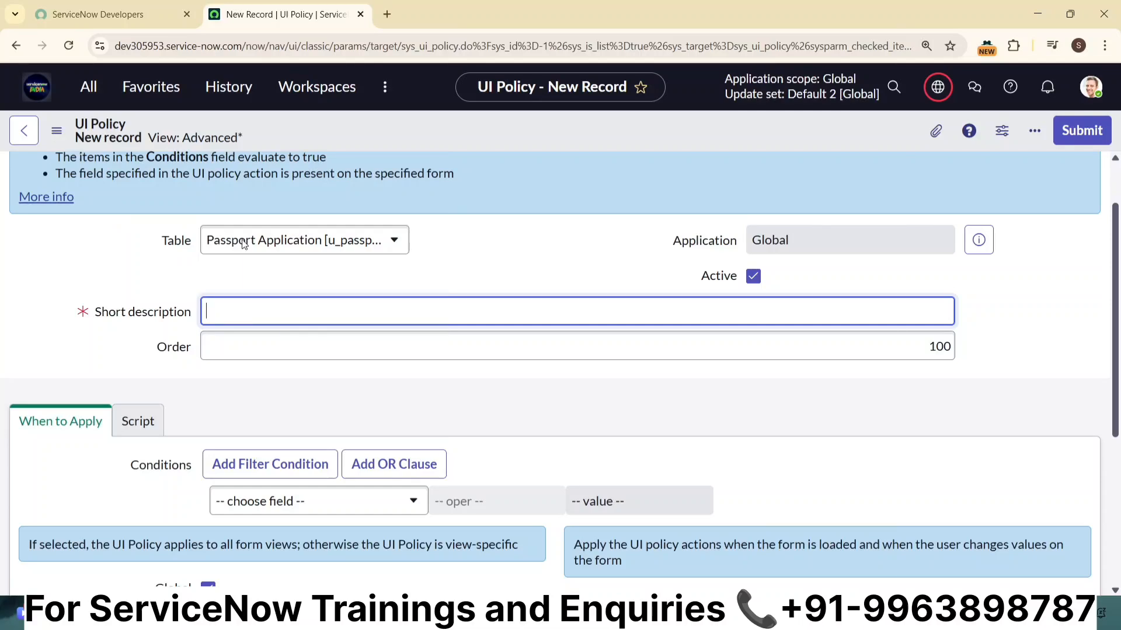
pyautogui.write('Demo of UI Policy')
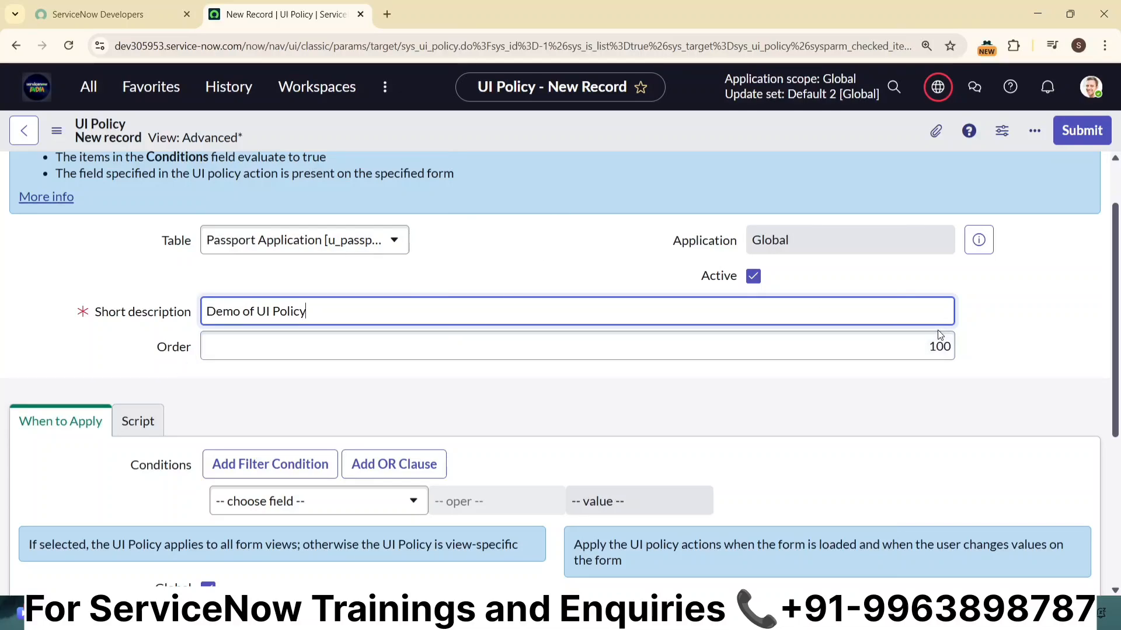
# - Temporarily enable Run scripts for the UI Policy to examine its Execute if true and Execute if false scripts
pyautogui.scroll(-4, 920, 420)
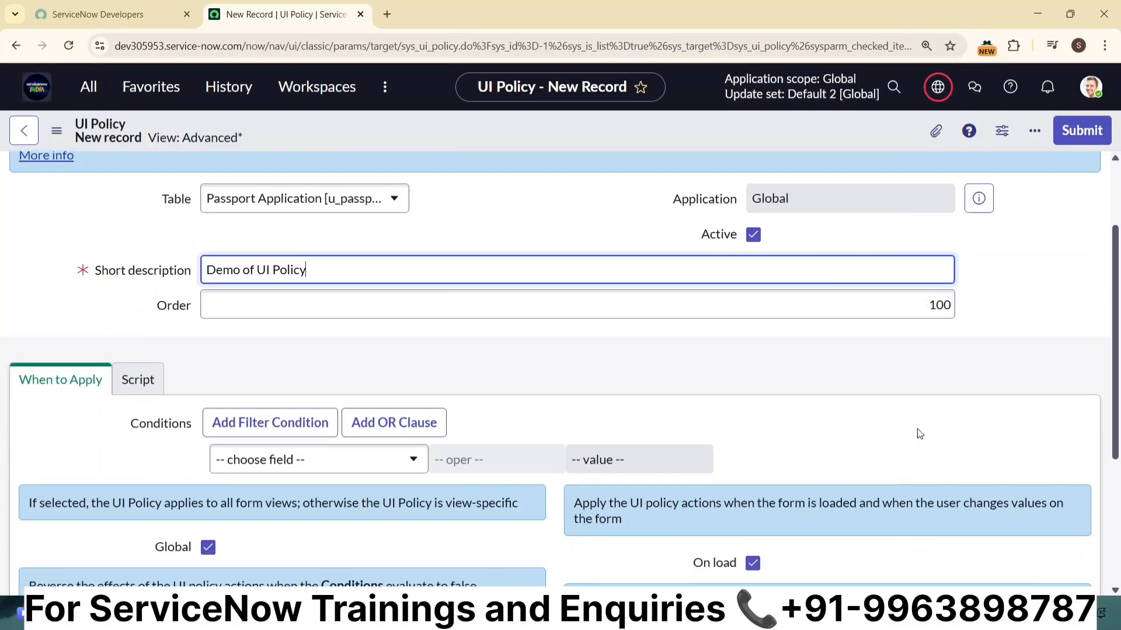
pyautogui.scroll(3, 918, 433)
pyautogui.scroll(2, 921, 438)
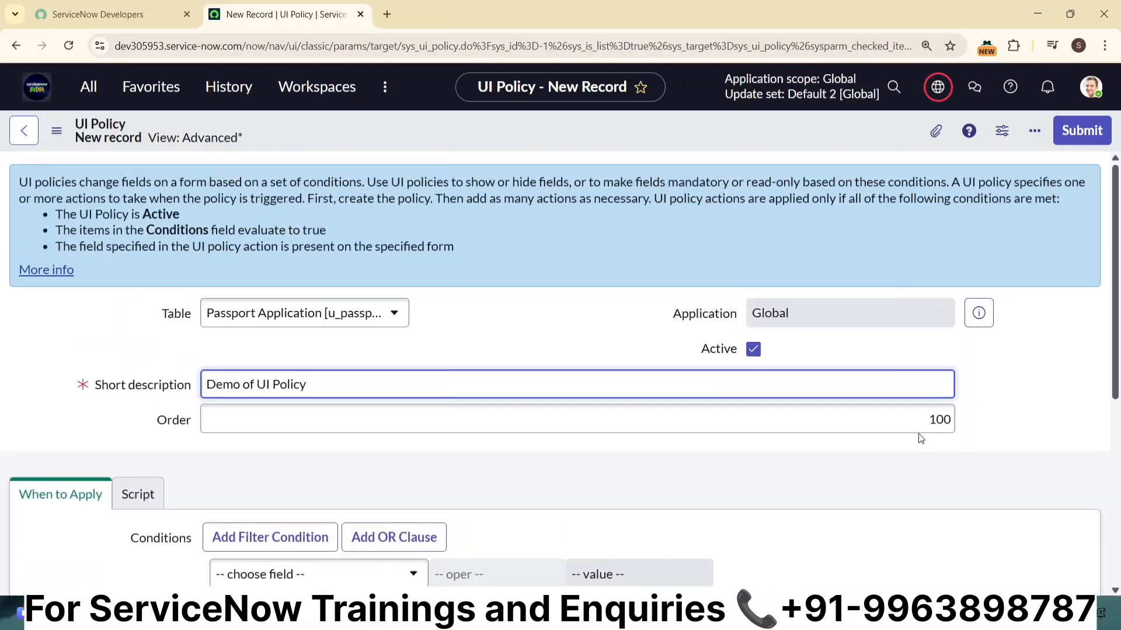
pyautogui.scroll(-3, 920, 439)
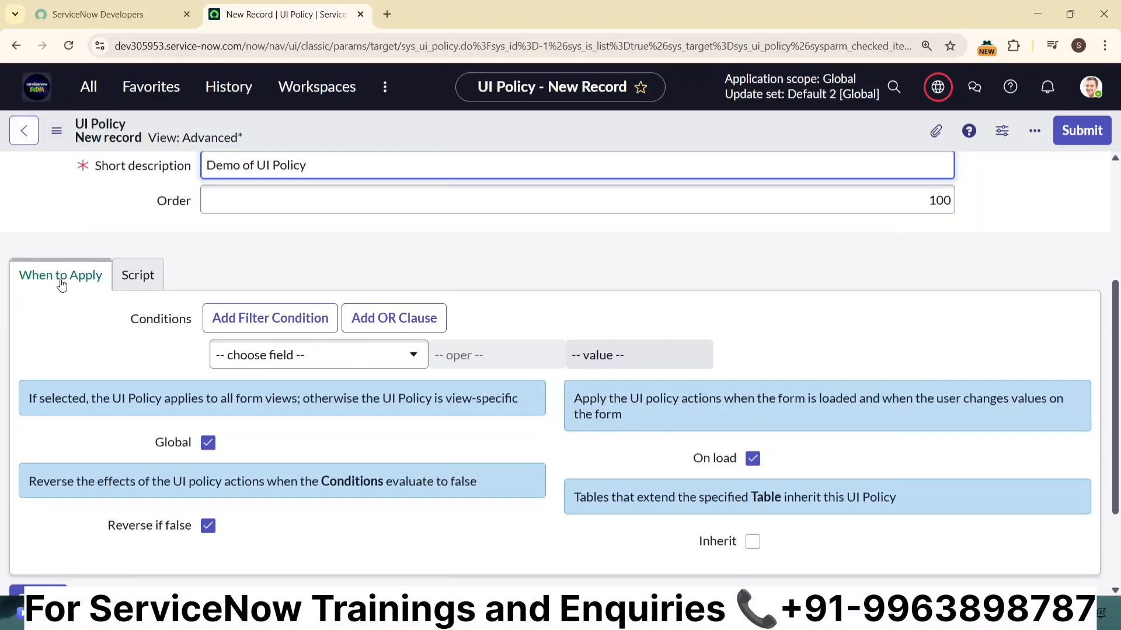
pyautogui.click(133, 276)
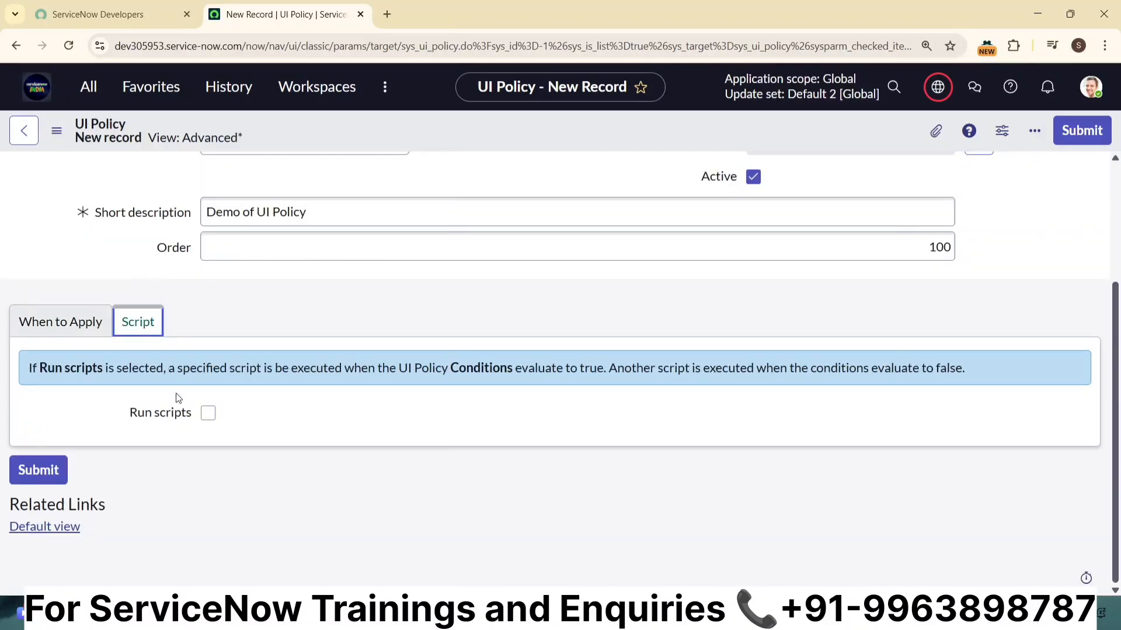
pyautogui.click(208, 413)
pyautogui.scroll(-3, 292, 379)
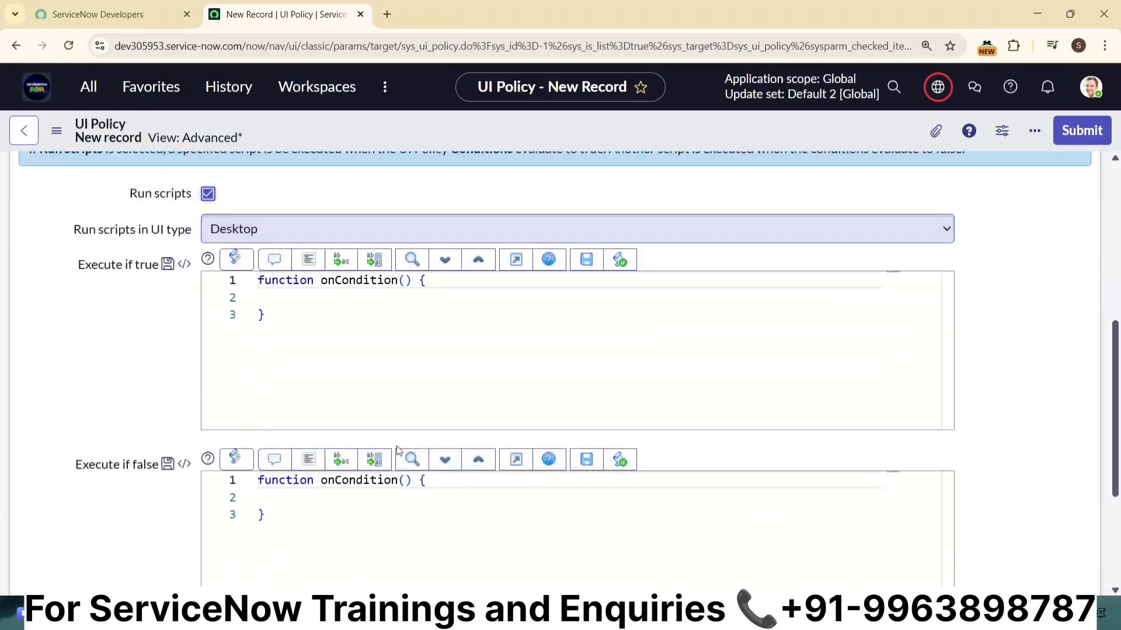
pyautogui.click(314, 310)
pyautogui.click(314, 304)
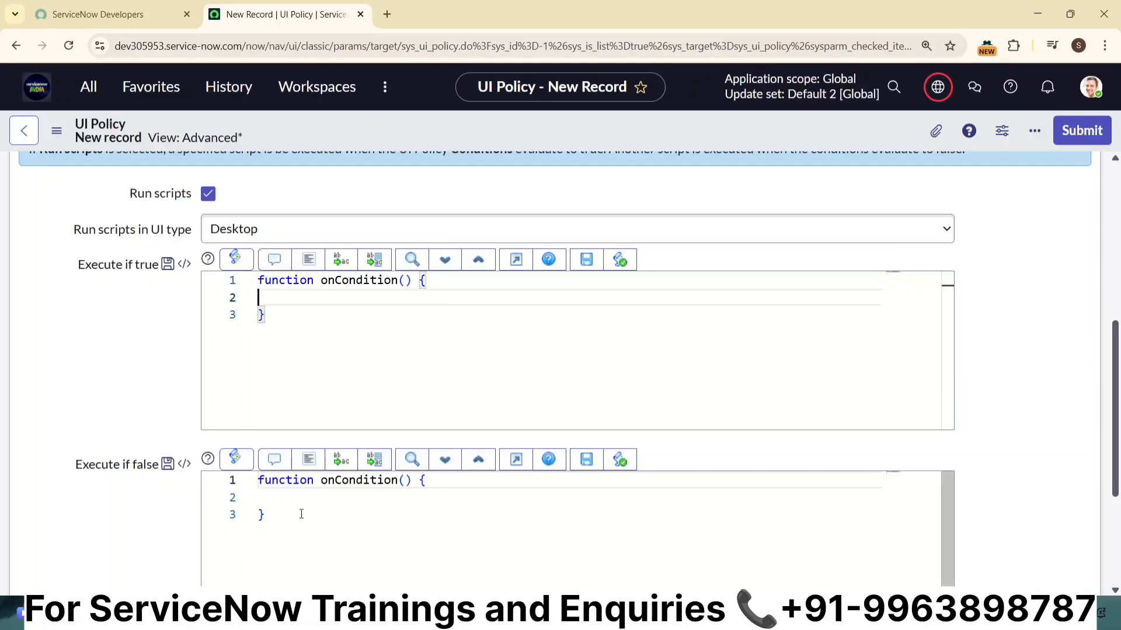
pyautogui.click(314, 497)
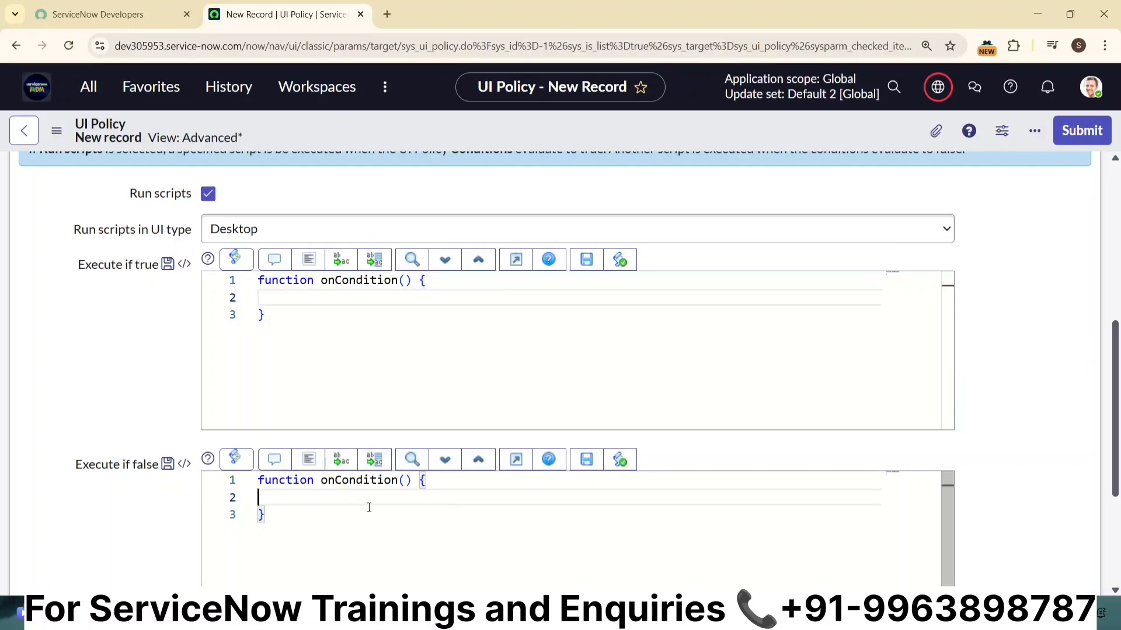
pyautogui.click(206, 197)
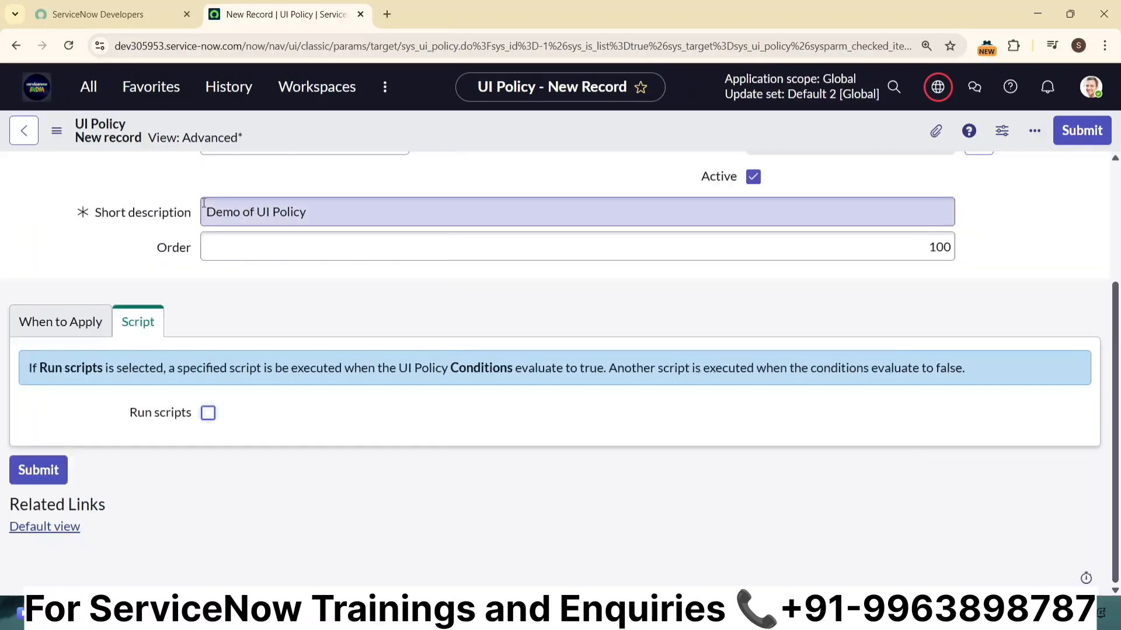
# - Return to the When to Apply settings and review the UI Policy's conditions and main fields
pyautogui.click(50, 330)
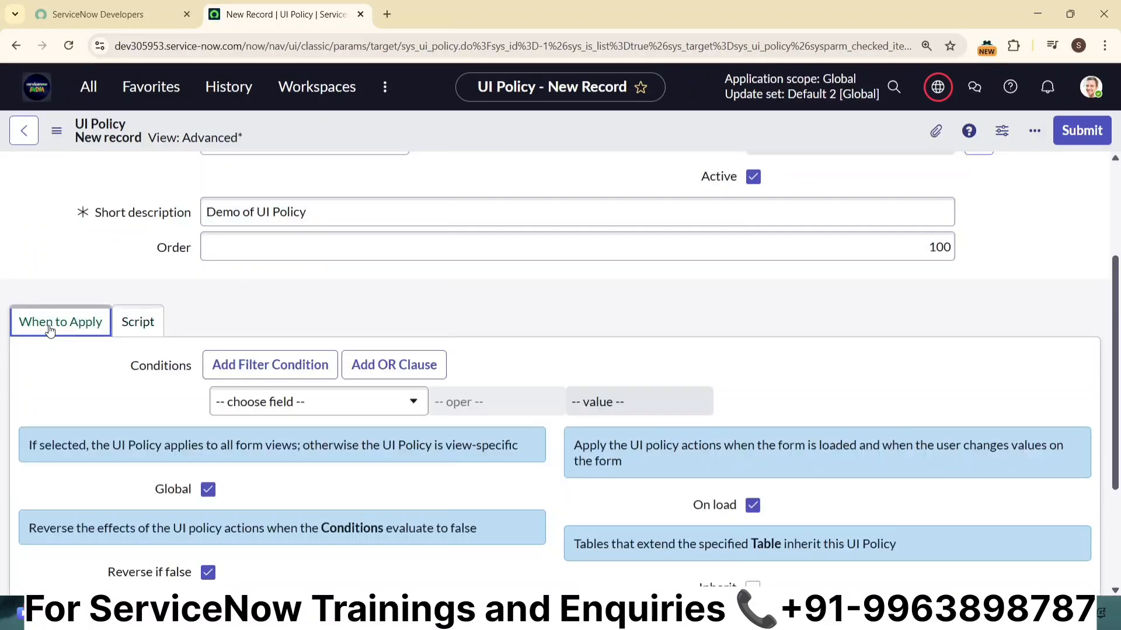
pyautogui.scroll(-1, 463, 303)
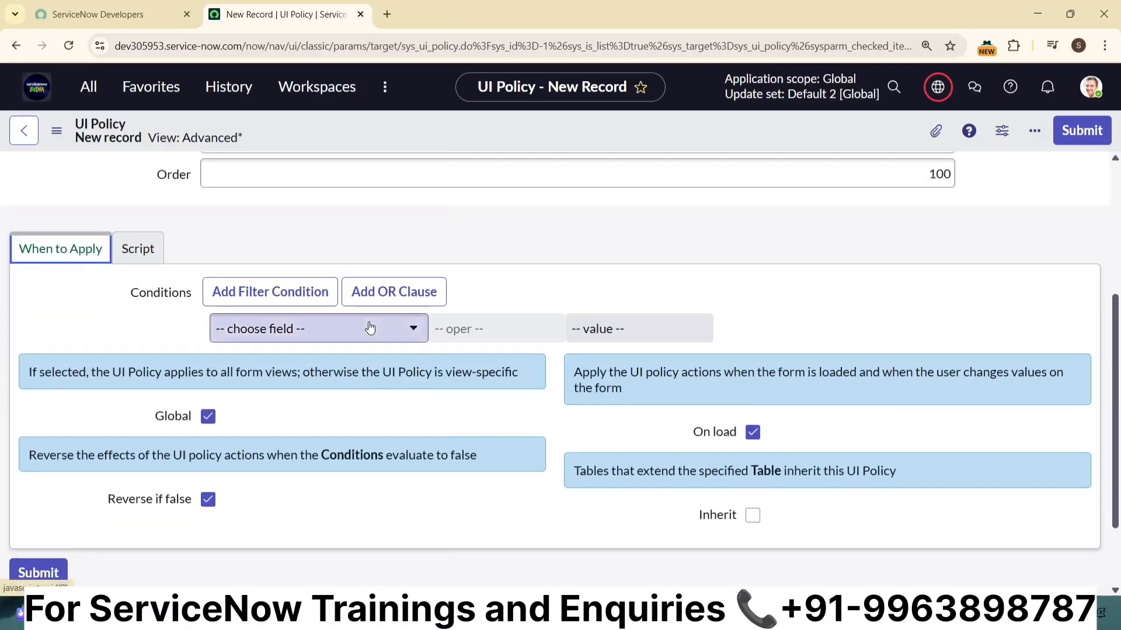
pyautogui.scroll(4, 546, 274)
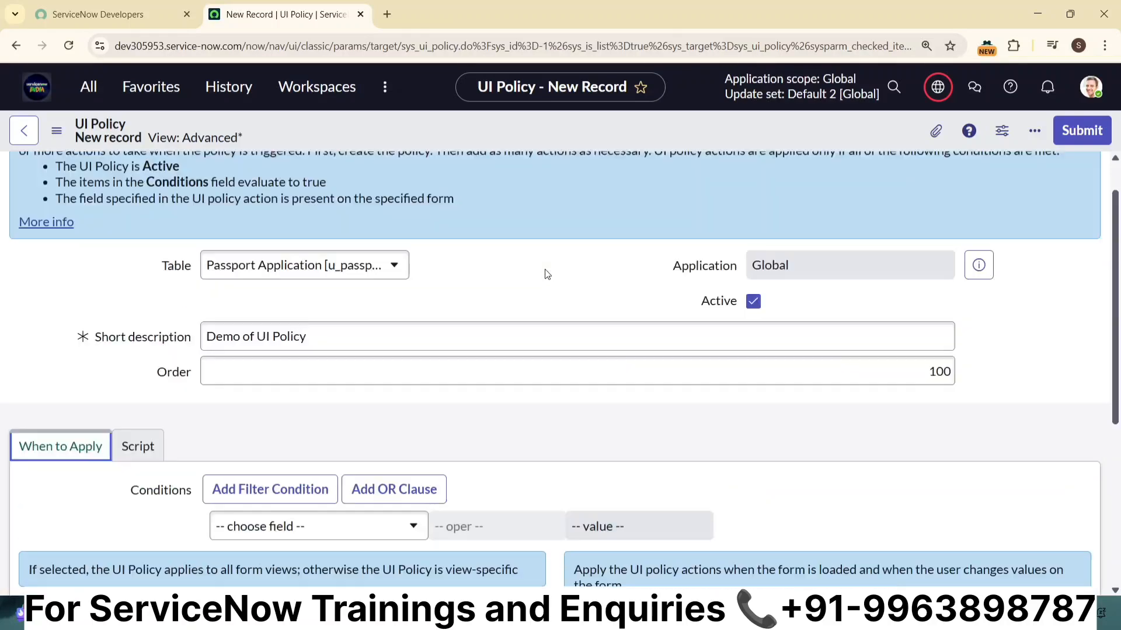
# - Build a trial condition of Gender is Male for the UI Policy, and remove that condition again
pyautogui.scroll(-5, 536, 284)
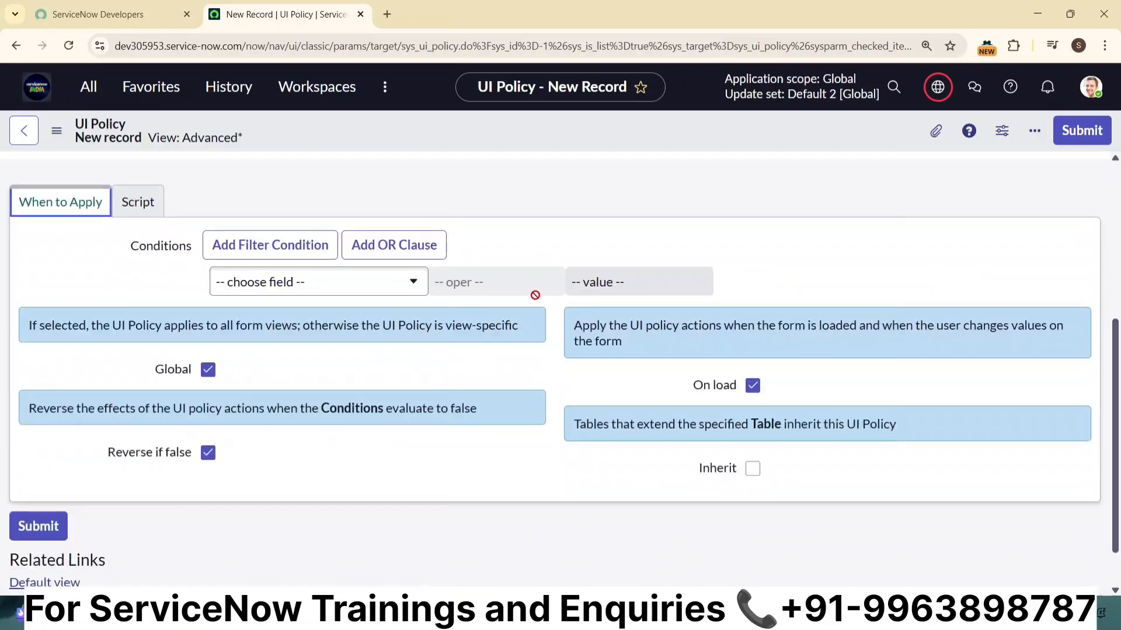
pyautogui.click(310, 284)
pyautogui.scroll(-3, 305, 420)
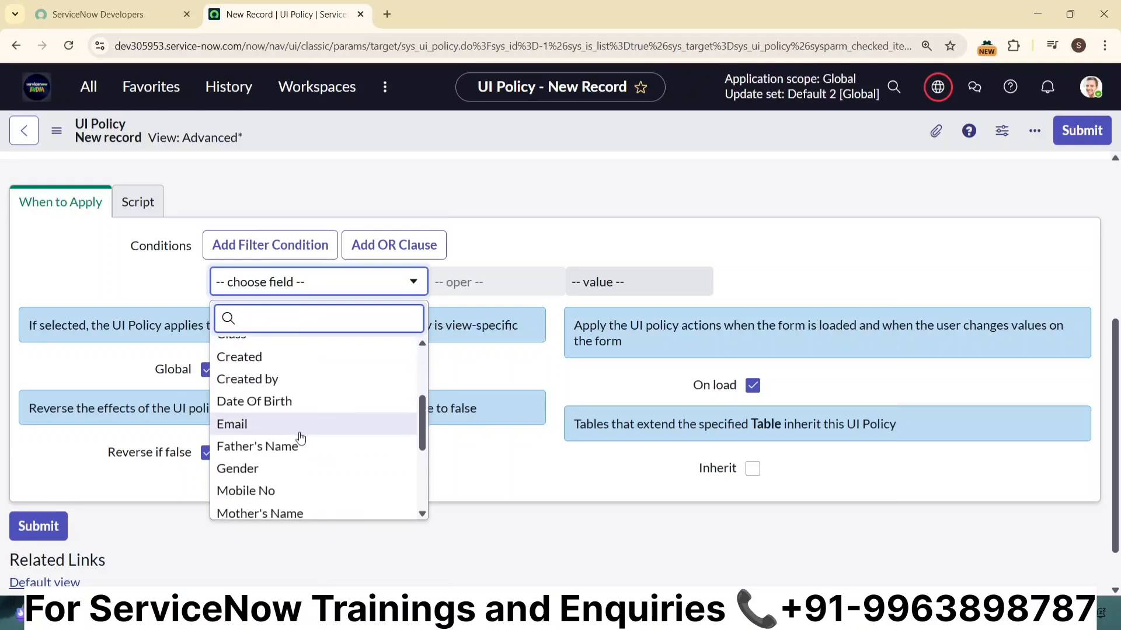
pyautogui.scroll(-1, 300, 439)
pyautogui.click(274, 400)
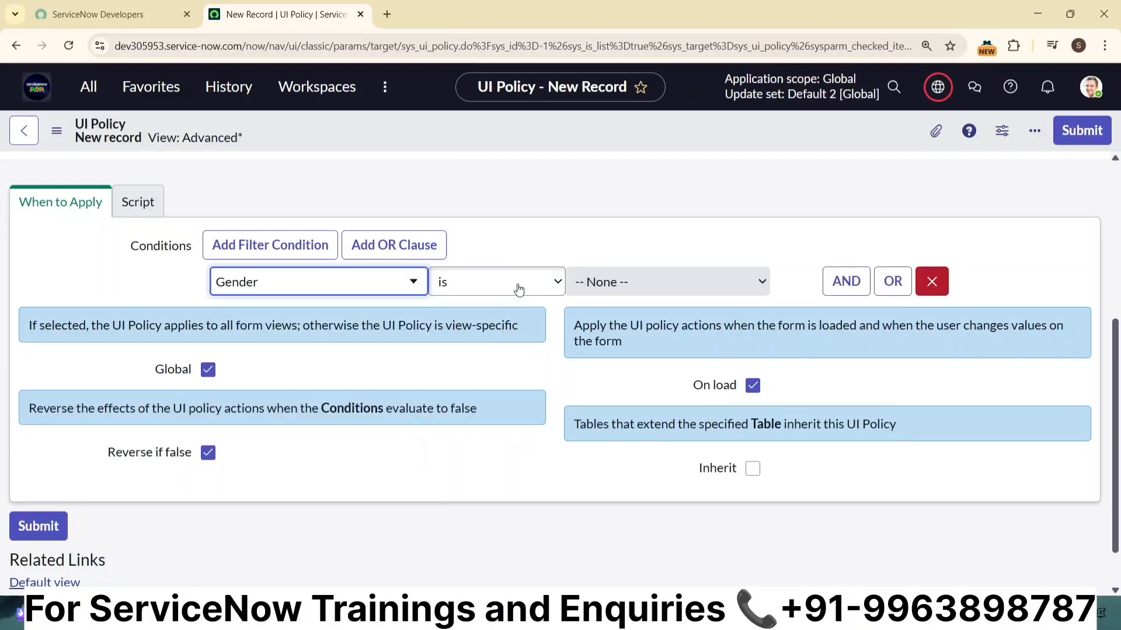
pyautogui.click(666, 281)
pyautogui.click(638, 326)
pyautogui.scroll(-1, 552, 424)
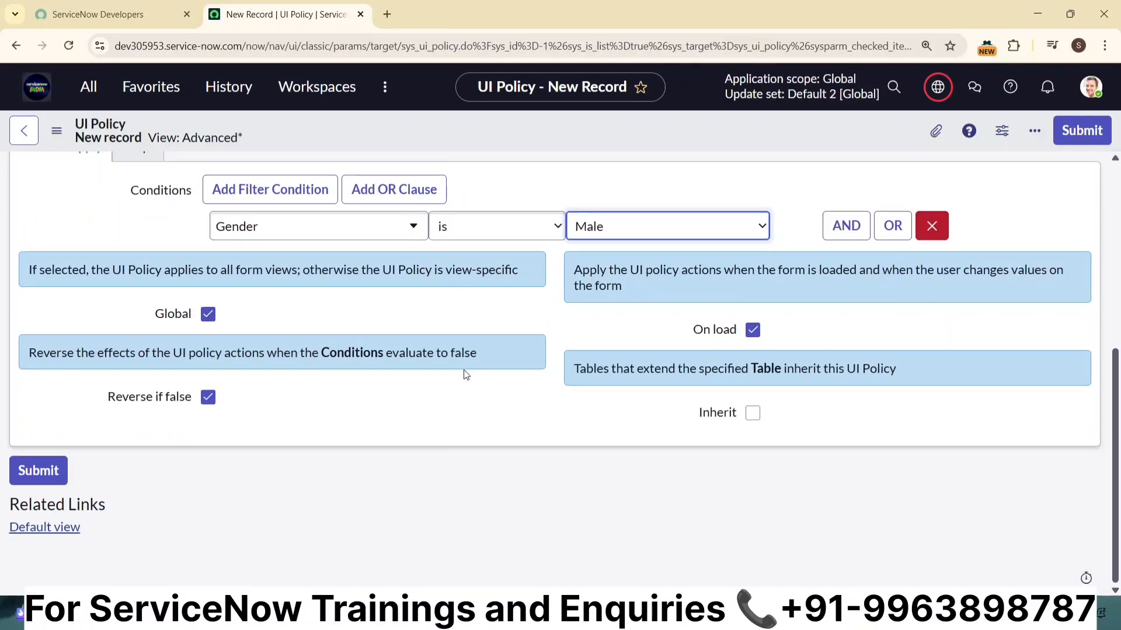
pyautogui.click(928, 231)
# - Save the UI Policy without conditions and open its UI Policy Related List Actions list
pyautogui.rightClick(602, 137)
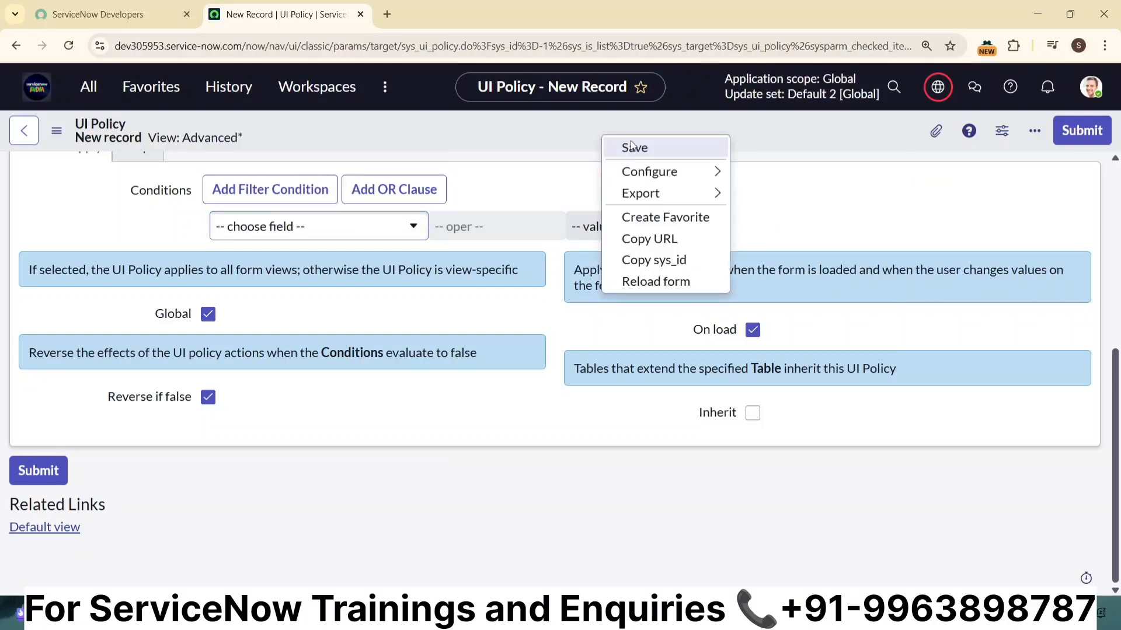
pyautogui.click(633, 147)
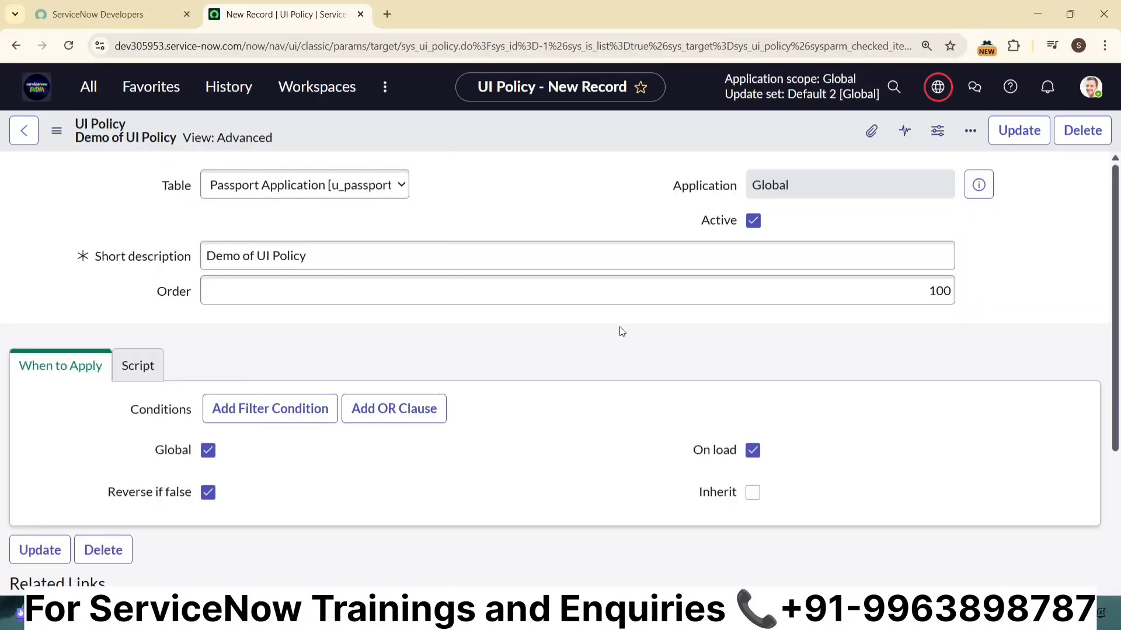
pyautogui.scroll(-3, 619, 329)
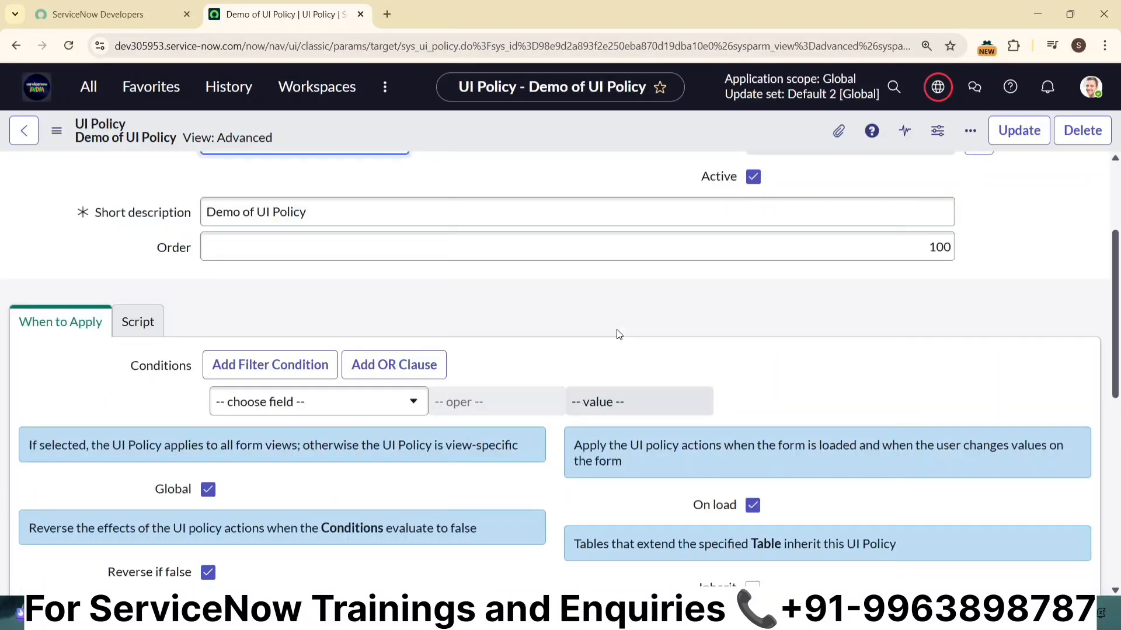
pyautogui.scroll(-8, 618, 334)
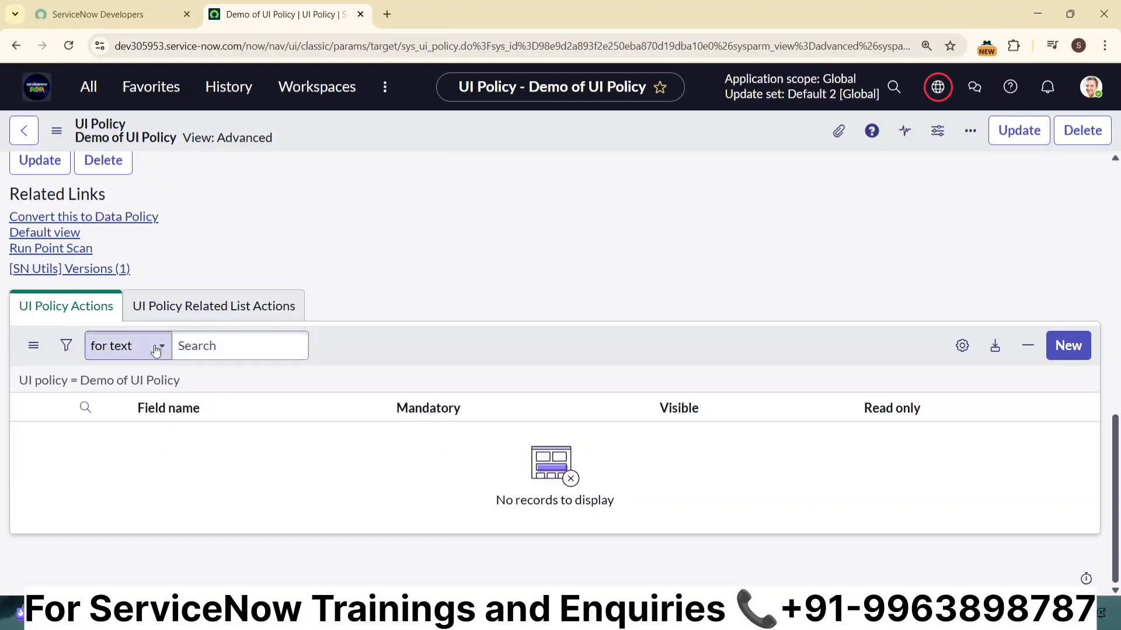
pyautogui.click(153, 317)
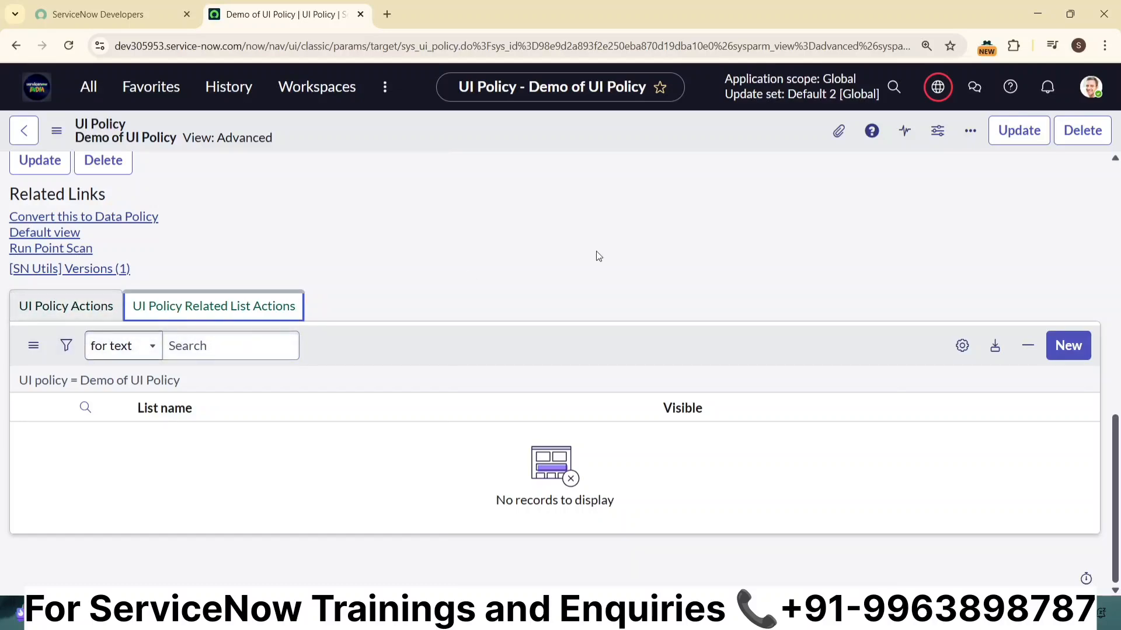
pyautogui.scroll(8, 598, 251)
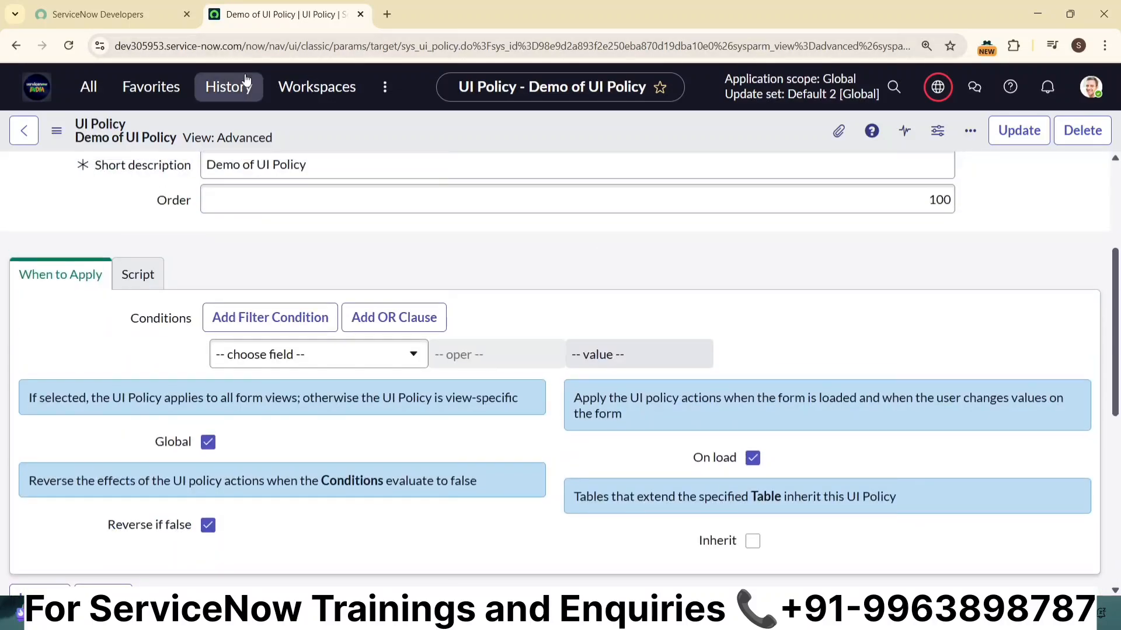
pyautogui.click(233, 88)
pyautogui.scroll(-8, 216, 304)
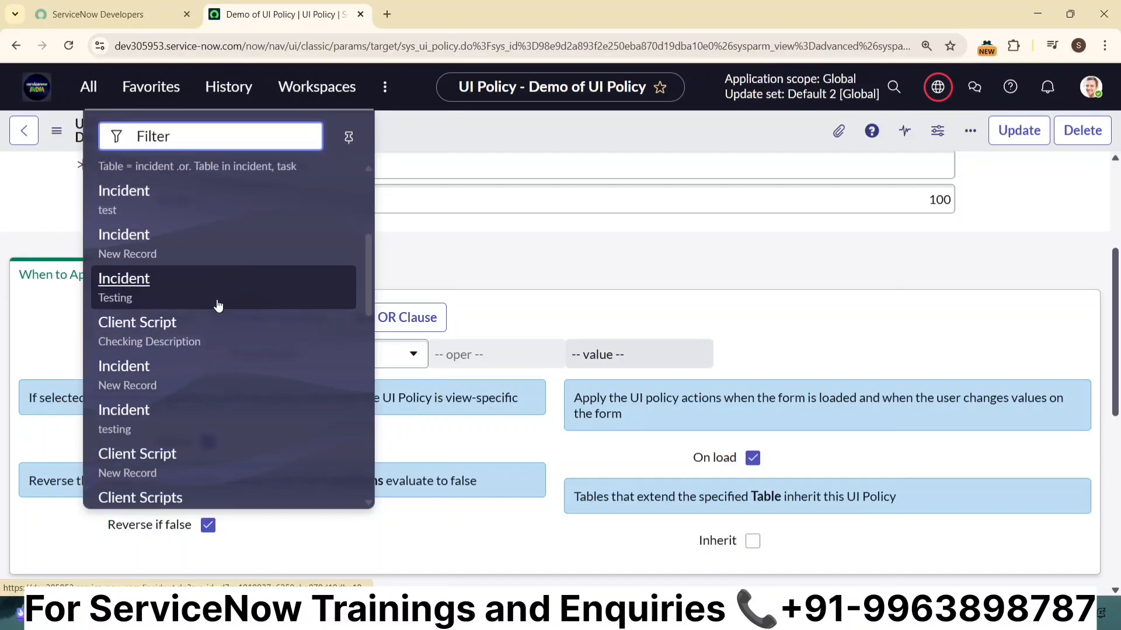
pyautogui.scroll(-10, 218, 304)
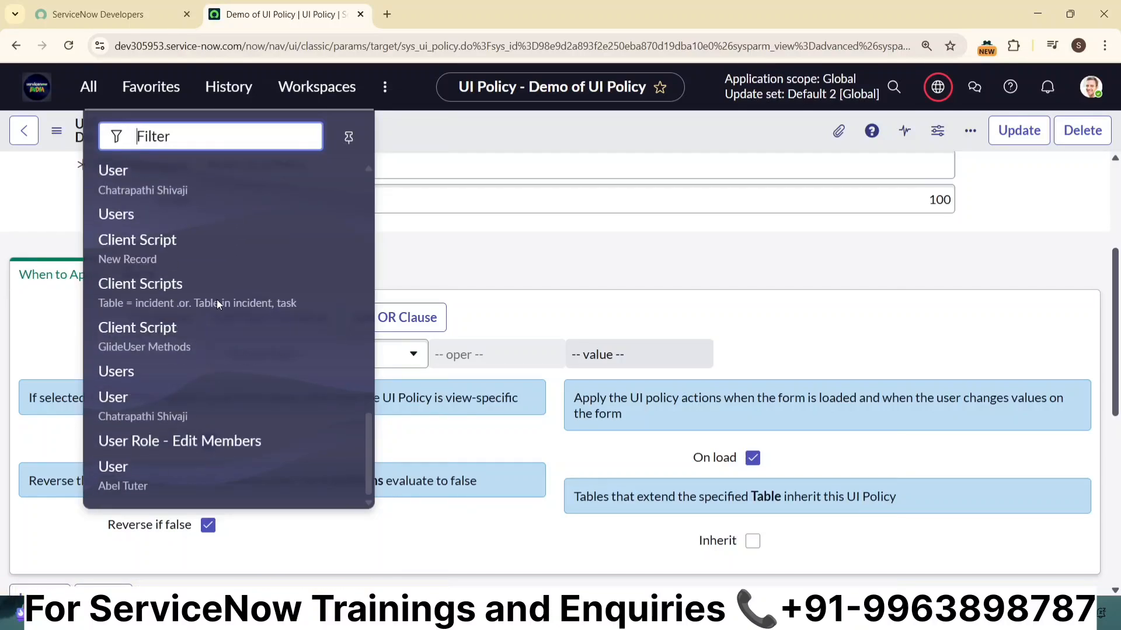
pyautogui.scroll(15, 217, 304)
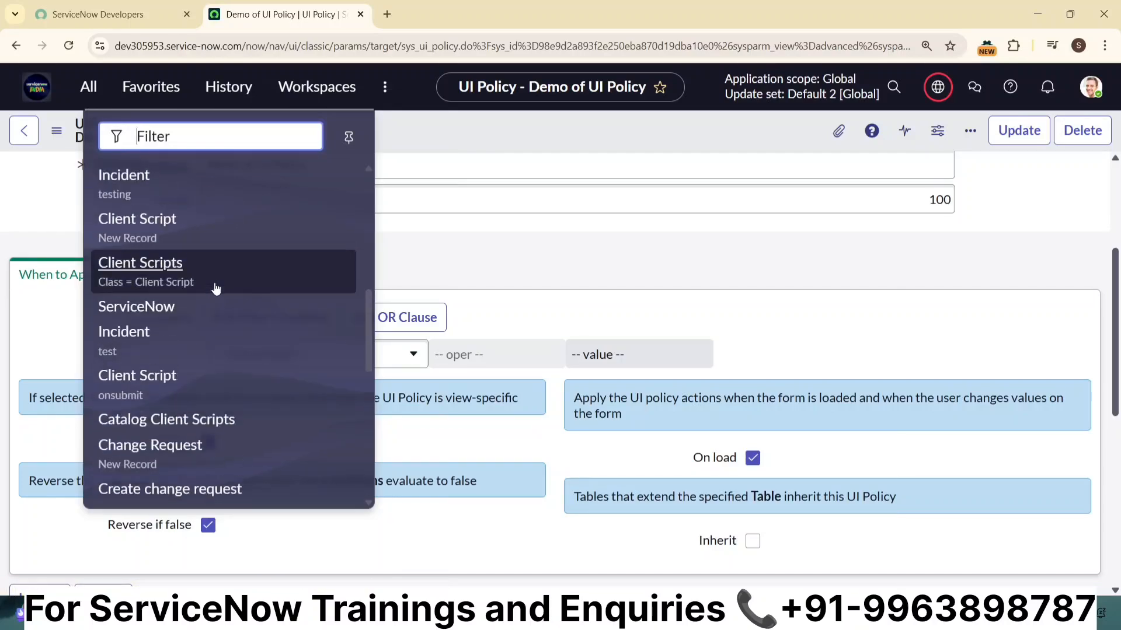
pyautogui.click(487, 121)
# - Search the navigator for "tables" and open System Definition - Tables in a new browser tab
pyautogui.click(106, 88)
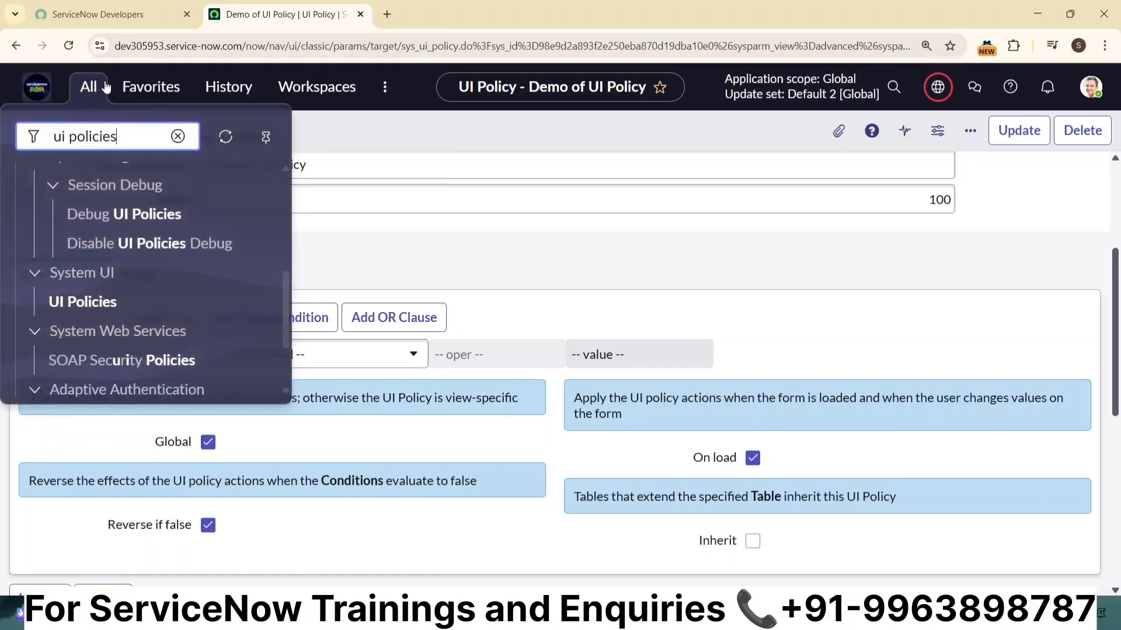
pyautogui.hotkey('ctrl', 'a')
pyautogui.write('tables')
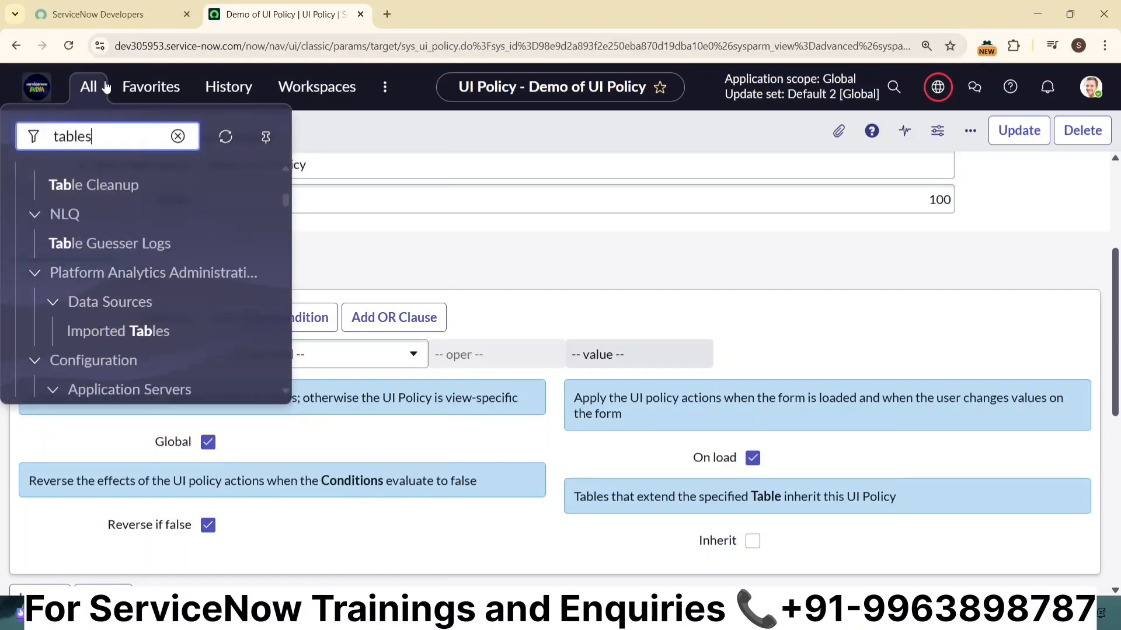
pyautogui.scroll(5, 120, 262)
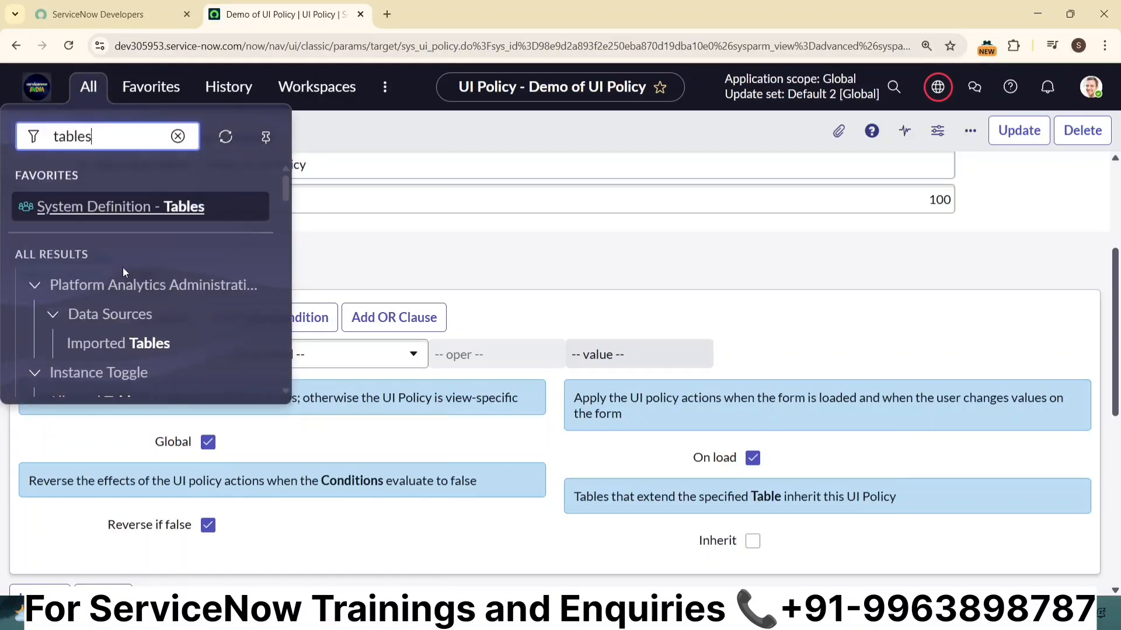
pyautogui.keyDown('ctrl'); pyautogui.click(144, 204); pyautogui.keyUp('ctrl')
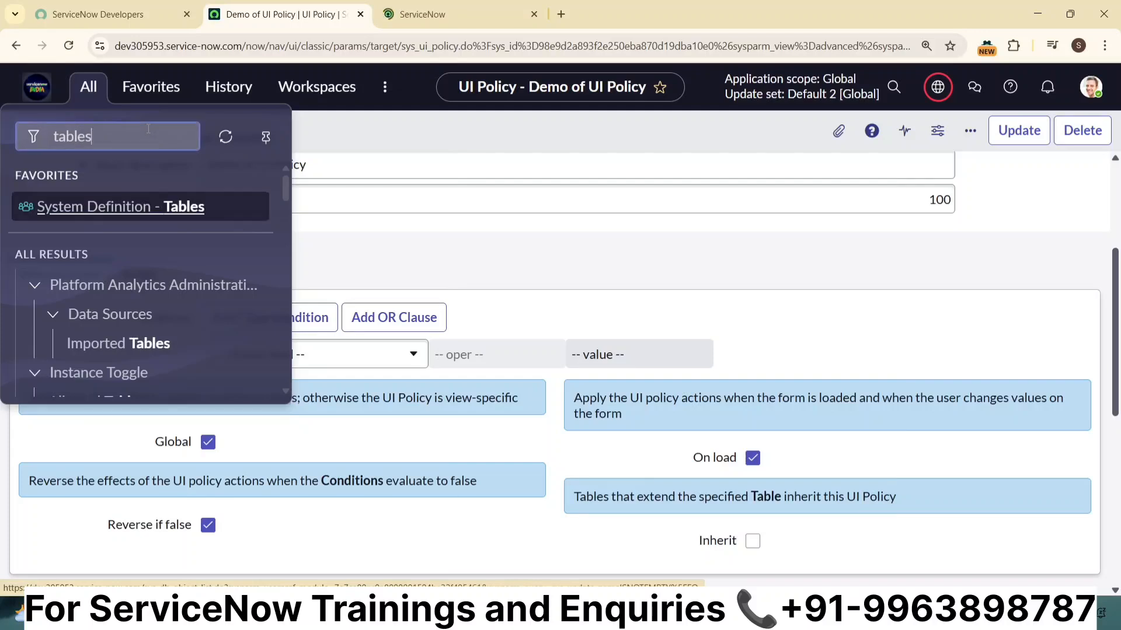
pyautogui.click(429, 14)
# - Filter the tables list by labels starting with "passport" and show the form of the Passport Application table
pyautogui.click(135, 178)
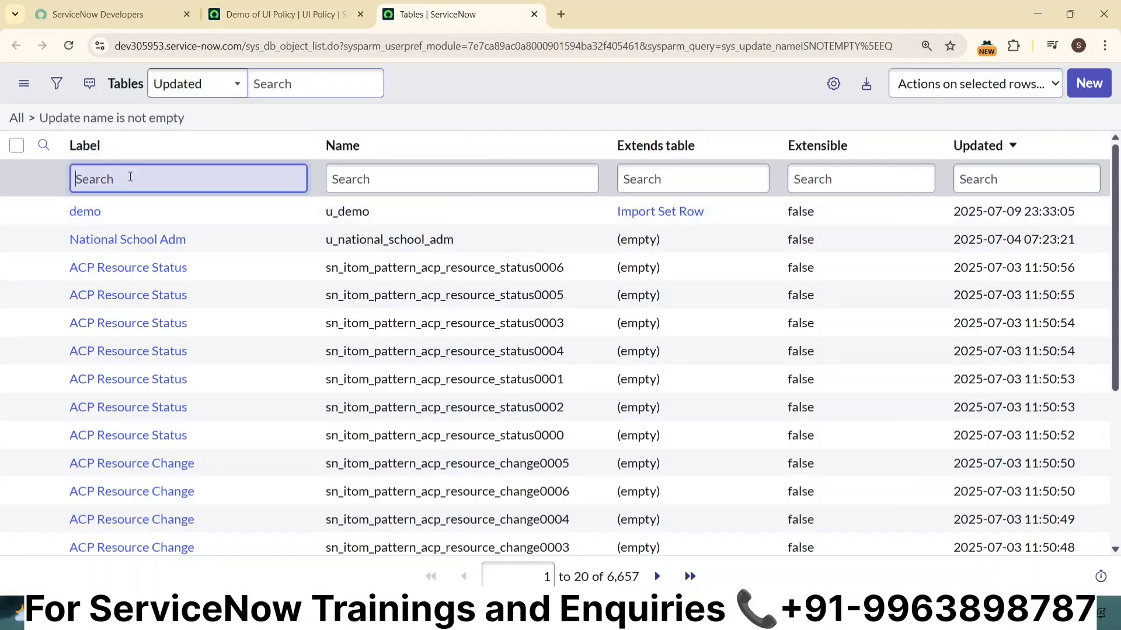
pyautogui.click(166, 242)
pyautogui.press('Return')
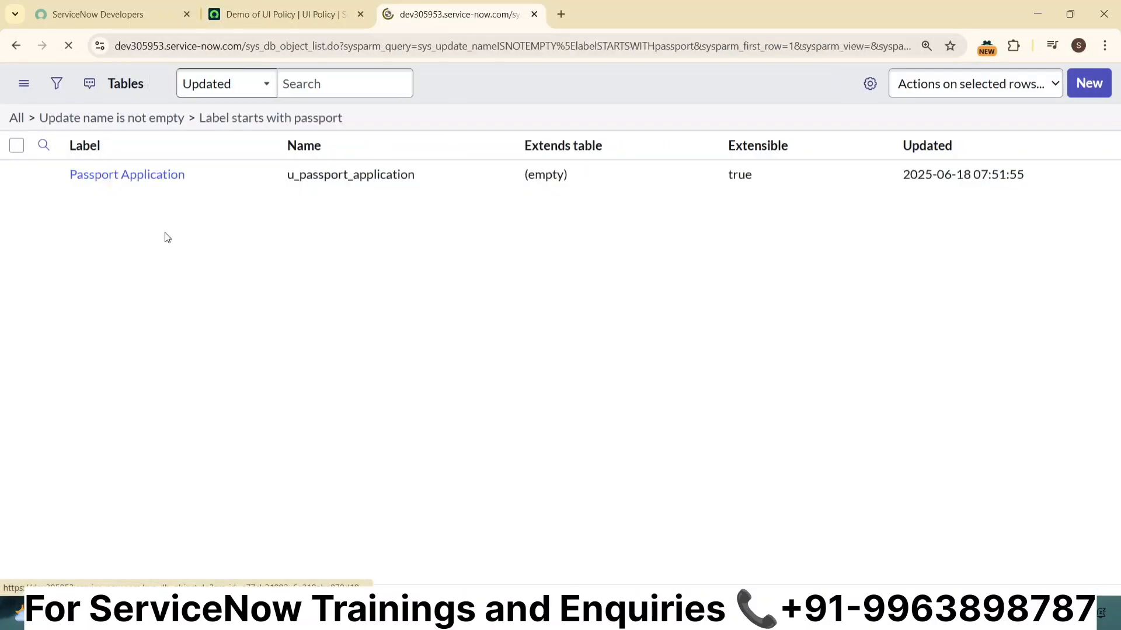
pyautogui.click(151, 220)
pyautogui.rightClick(150, 215)
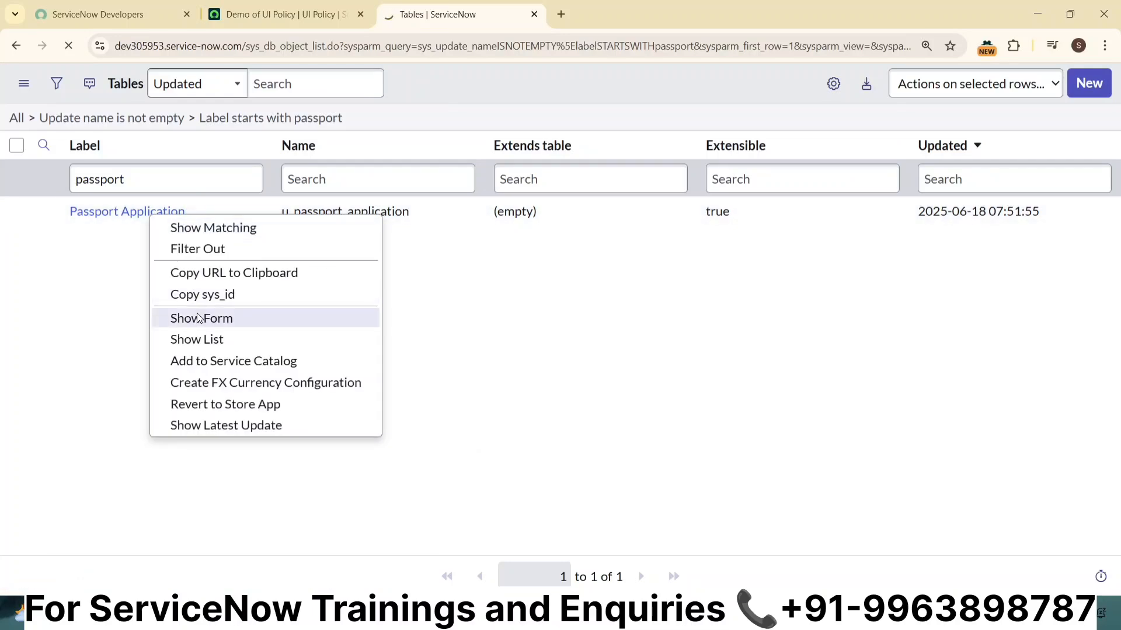
pyautogui.click(199, 318)
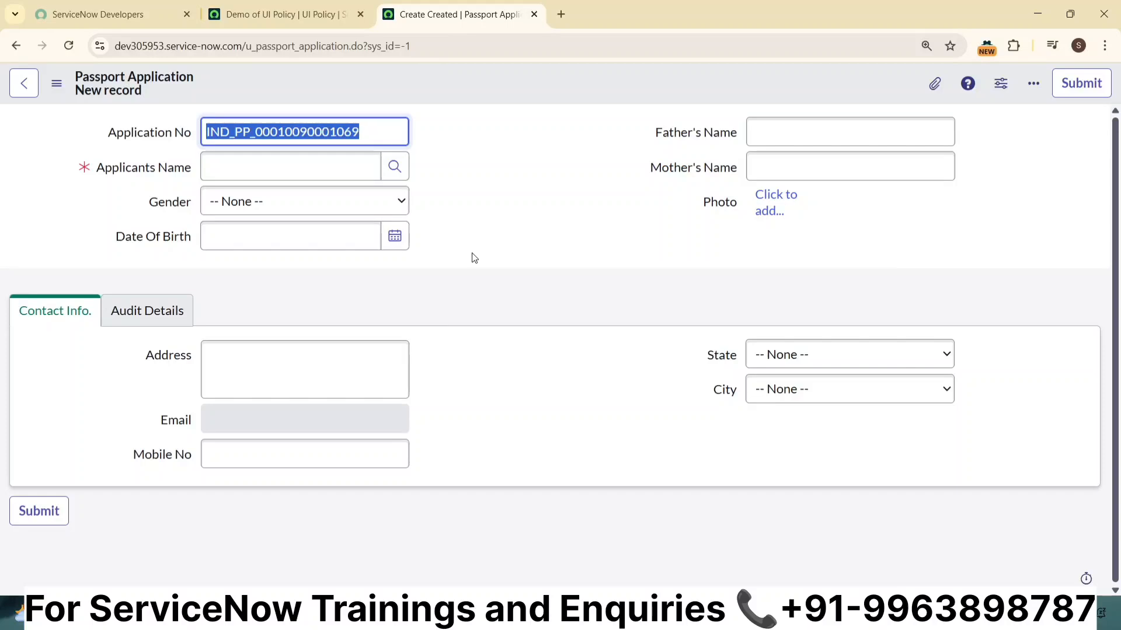
pyautogui.click(503, 262)
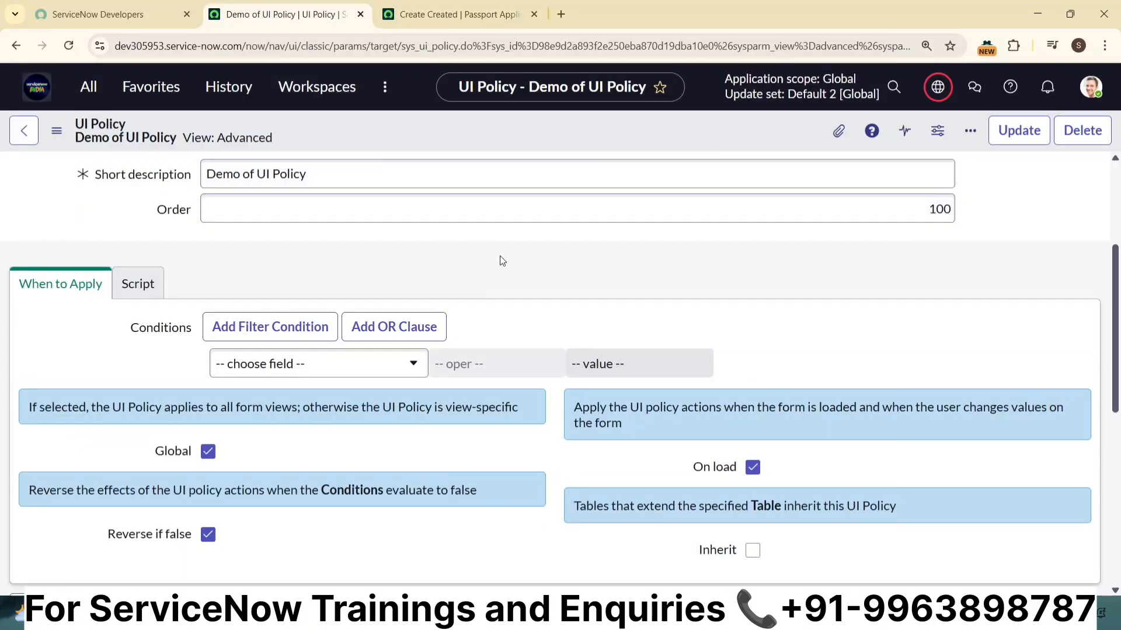
# - Return to the UI Policy and review its When to Apply settings, highlighting the explanation of the Global option
pyautogui.scroll(4, 500, 255)
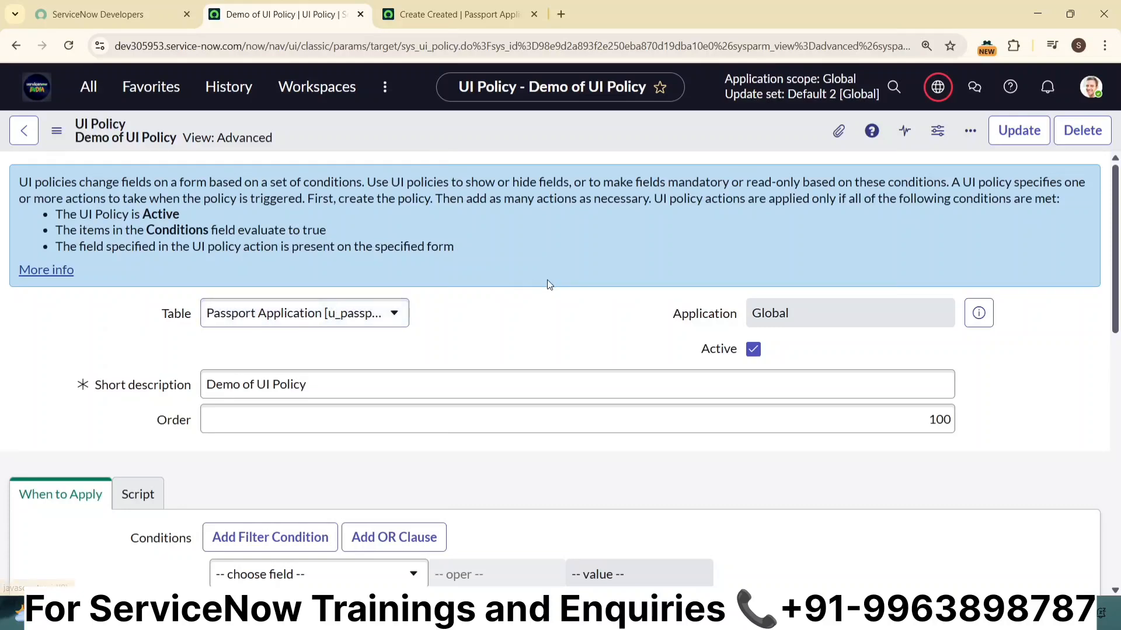
pyautogui.scroll(-4, 550, 282)
pyautogui.scroll(-1, 48, 284)
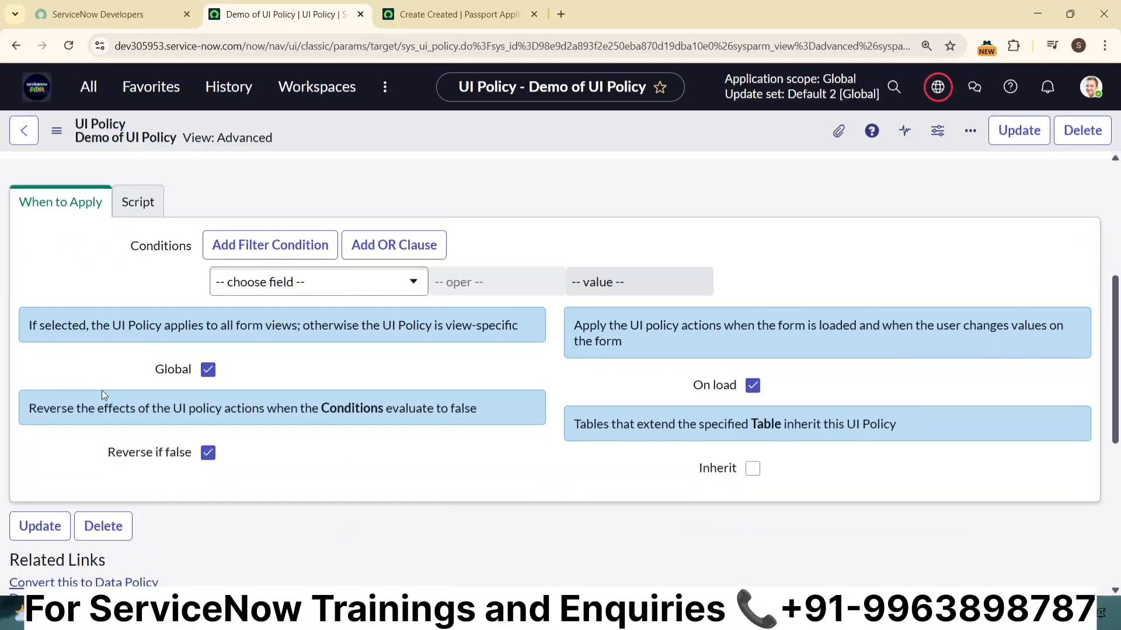
pyautogui.scroll(-1, 204, 388)
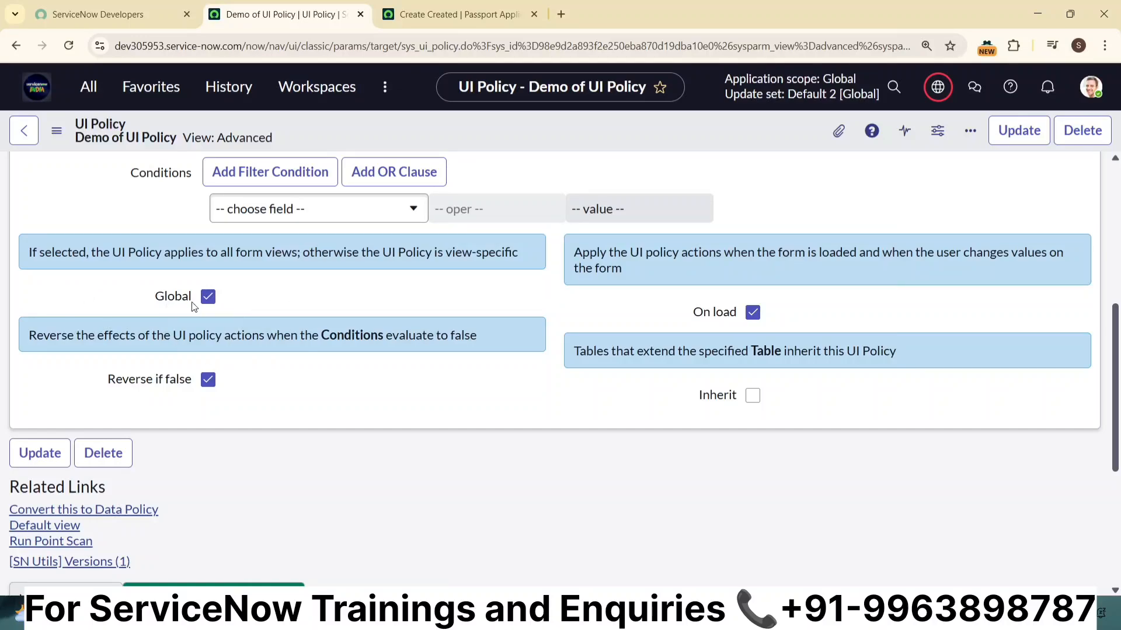
pyautogui.moveTo(111, 252); pyautogui.dragTo(298, 252)
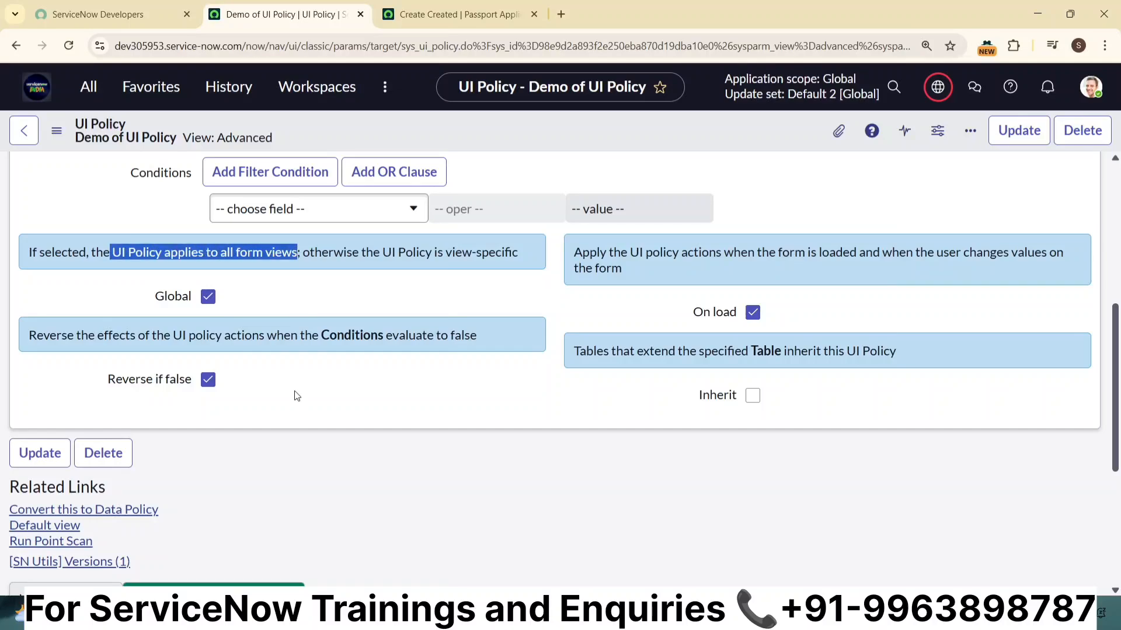
pyautogui.click(257, 295)
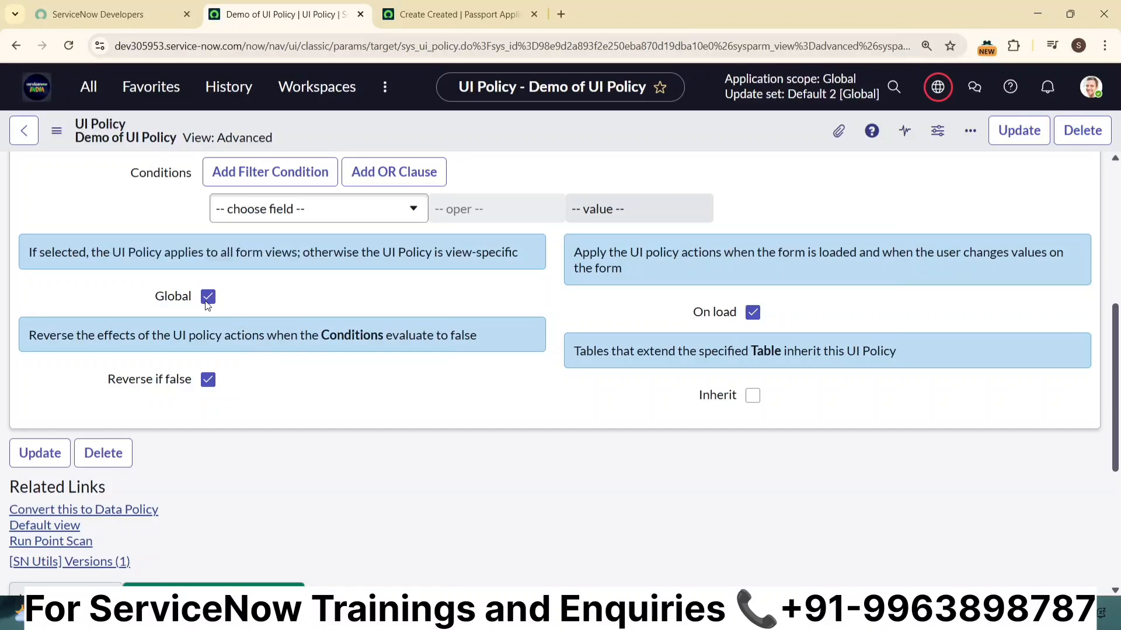
# - Temporarily turn off the Global option to examine the View field, re-enable it, and highlight the form views explanation
pyautogui.click(206, 298)
pyautogui.click(243, 329)
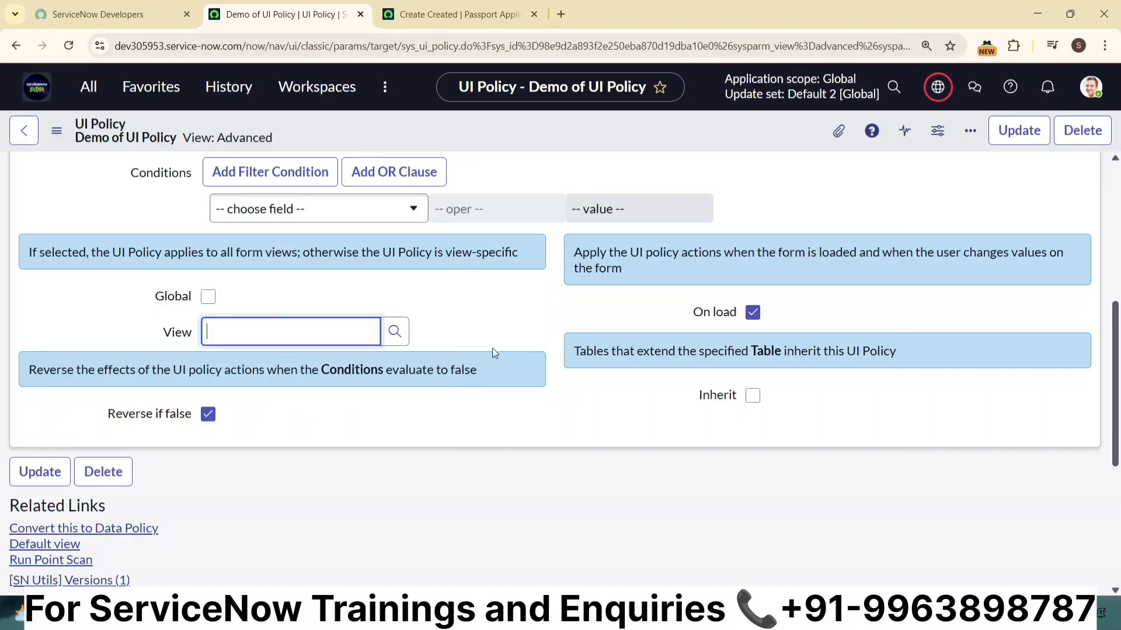
pyautogui.scroll(5, 492, 348)
pyautogui.scroll(-5, 292, 397)
pyautogui.click(208, 297)
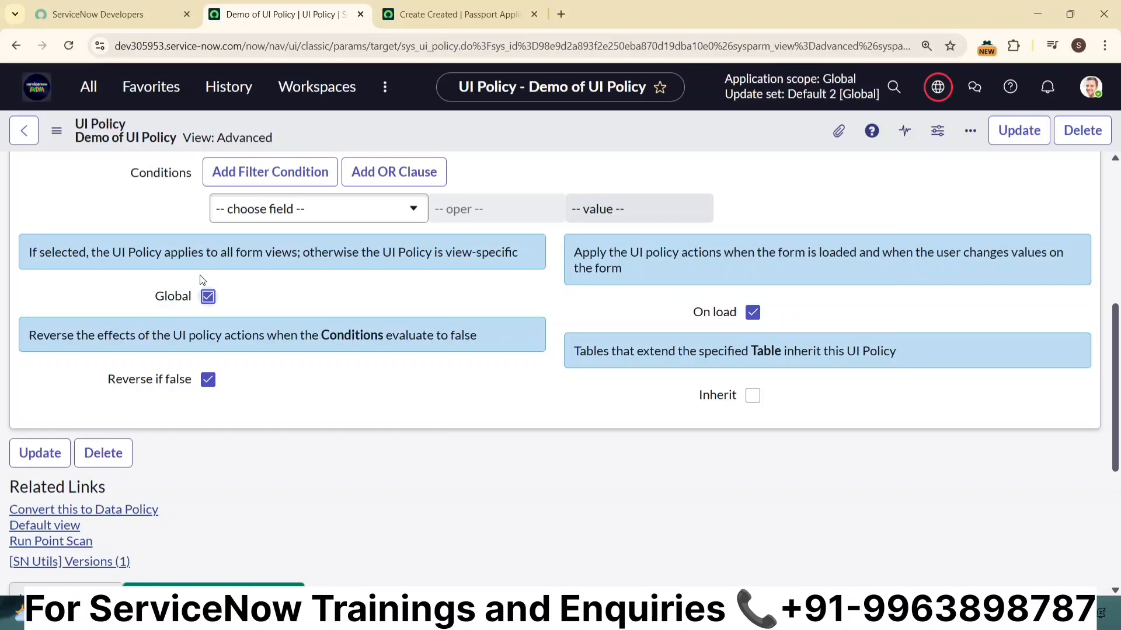
pyautogui.moveTo(114, 252); pyautogui.dragTo(296, 257)
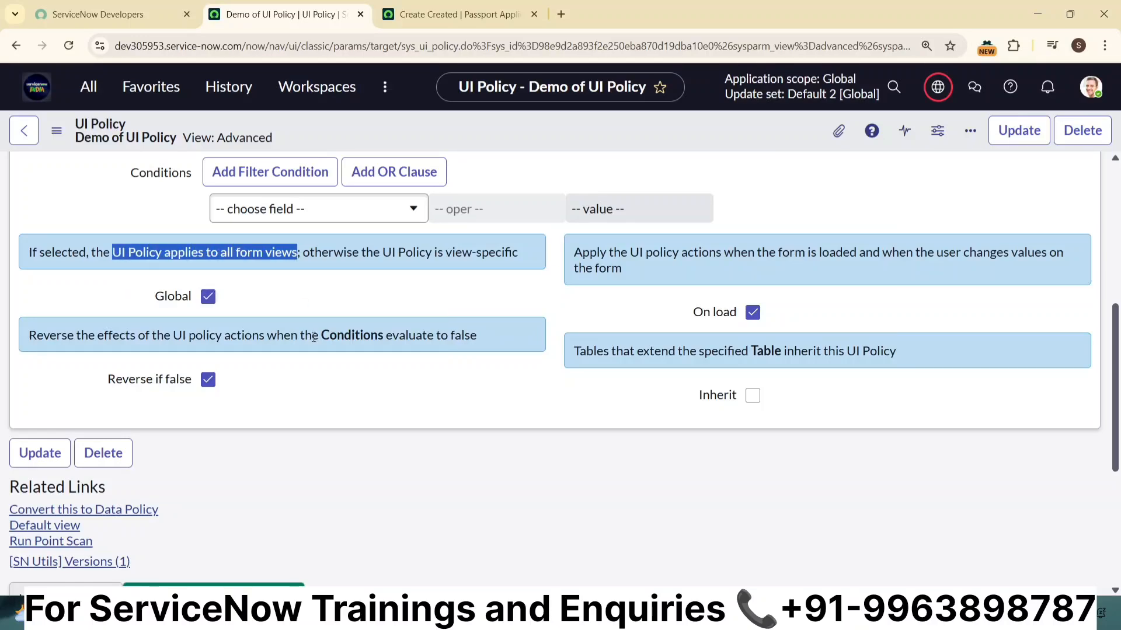
pyautogui.click(462, 421)
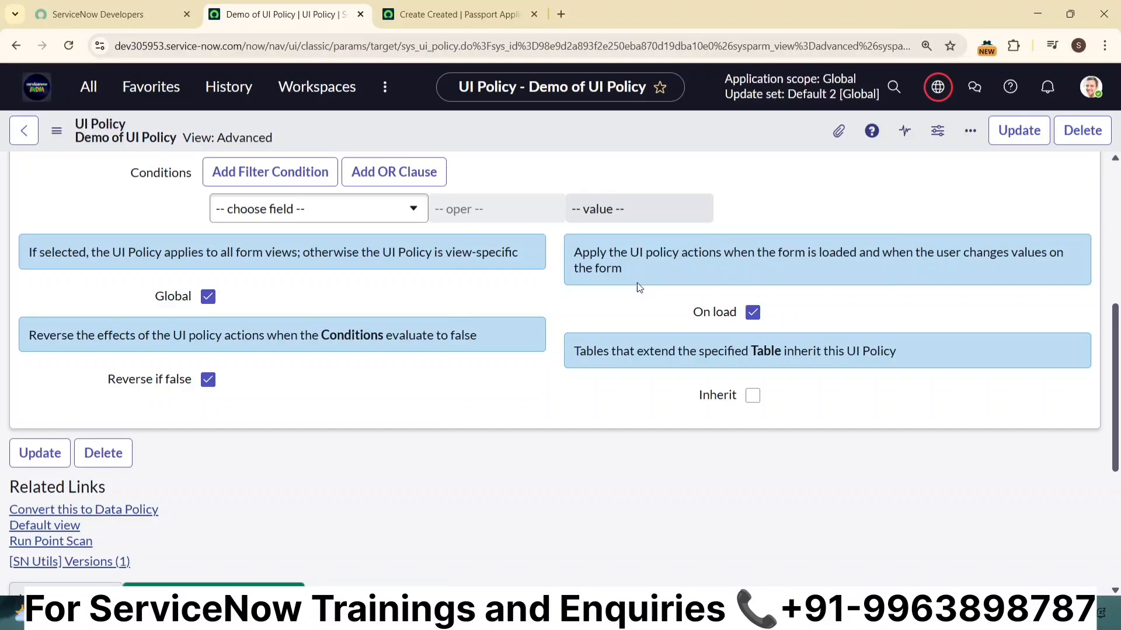
# - Toggle the On load option, leaving it enabled, and compare the policy's settings with the new Passport Application form
pyautogui.click(752, 314)
pyautogui.scroll(-5, 462, 376)
pyautogui.scroll(7, 483, 309)
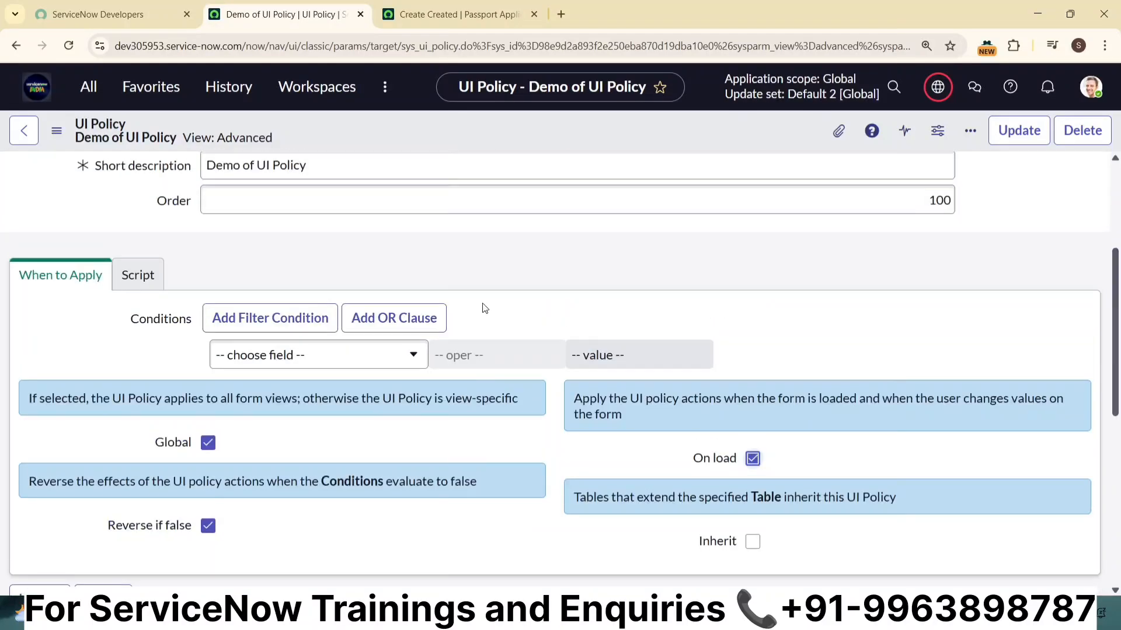
pyautogui.click(455, 15)
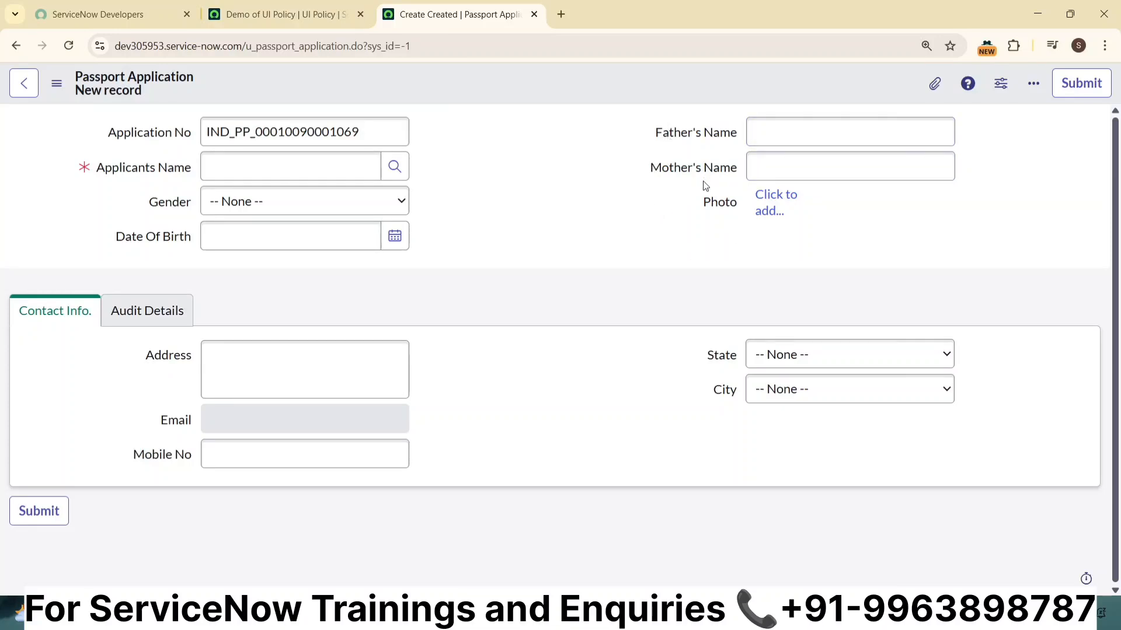
pyautogui.click(336, 18)
pyautogui.scroll(-3, 459, 346)
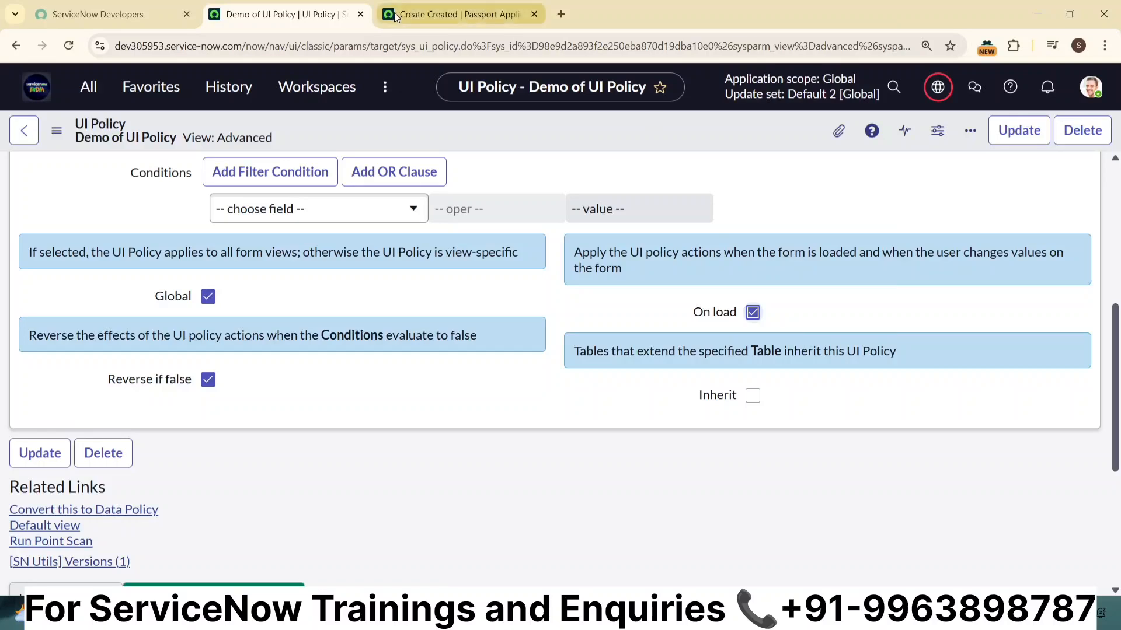
pyautogui.scroll(6, 424, 274)
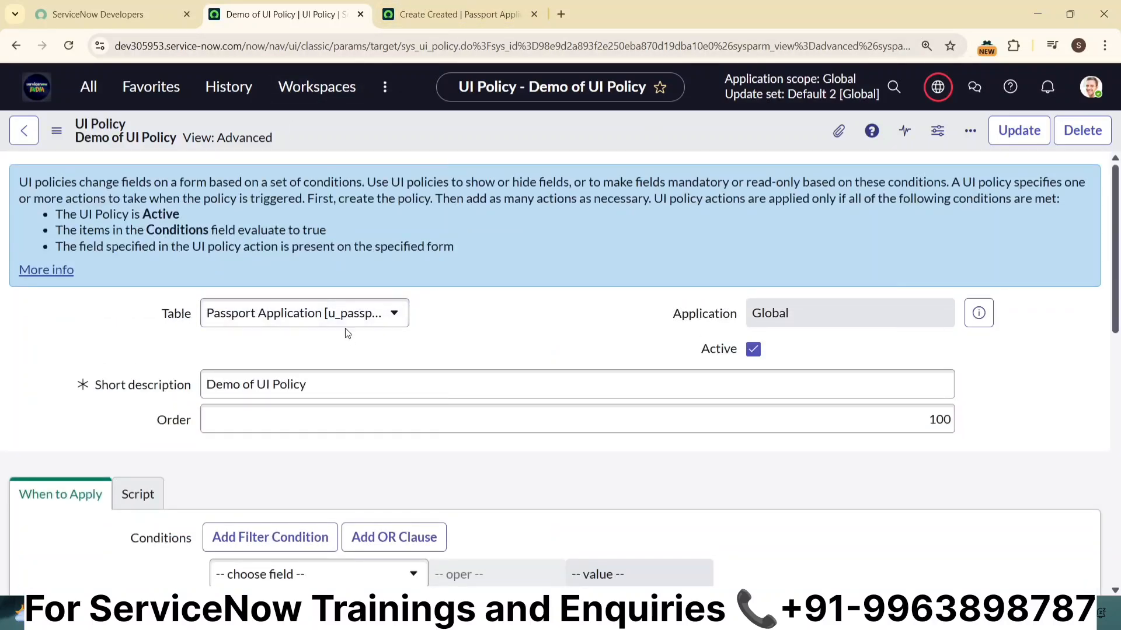
# - Start a new UI Policy Action on the Demo of UI Policy record and select Father's Name as its field
pyautogui.scroll(-5, 602, 426)
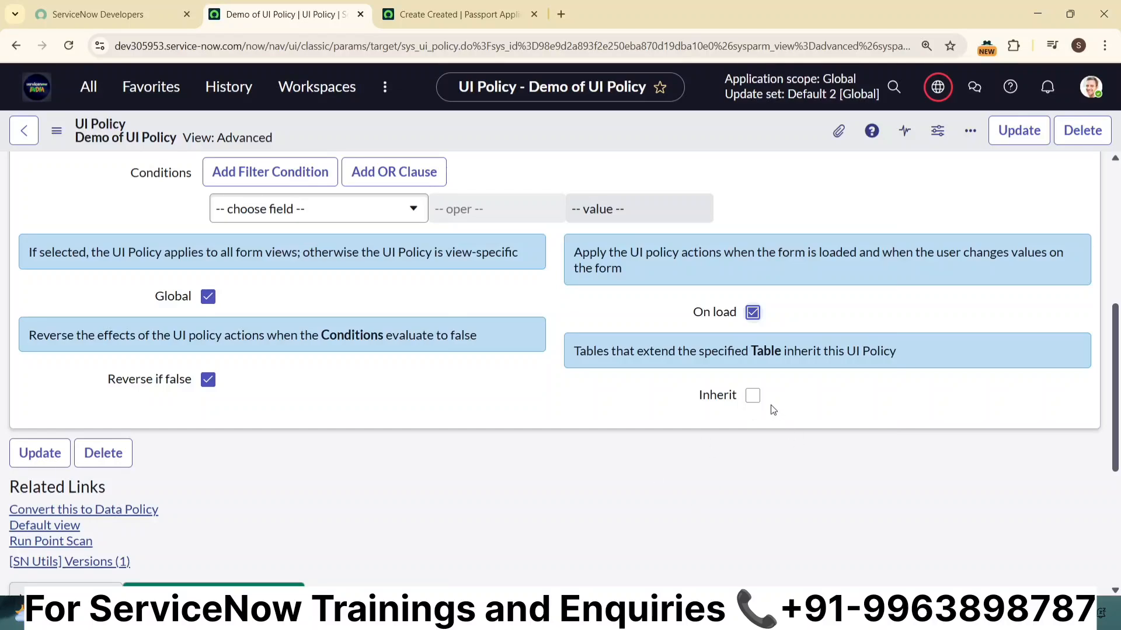
pyautogui.scroll(-5, 782, 403)
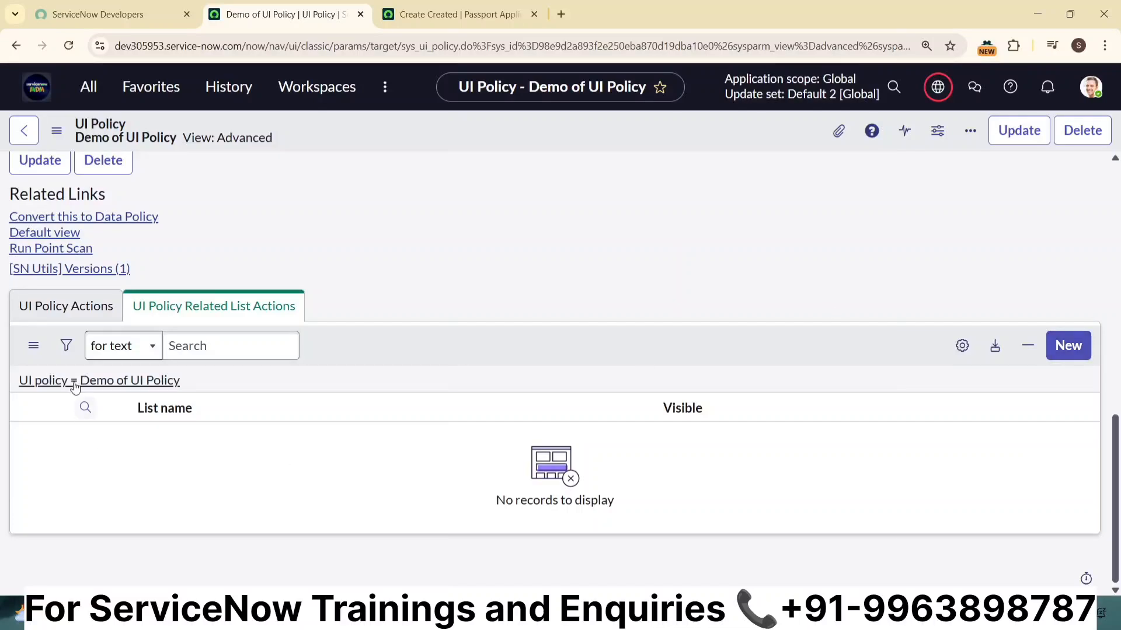
pyautogui.click(79, 310)
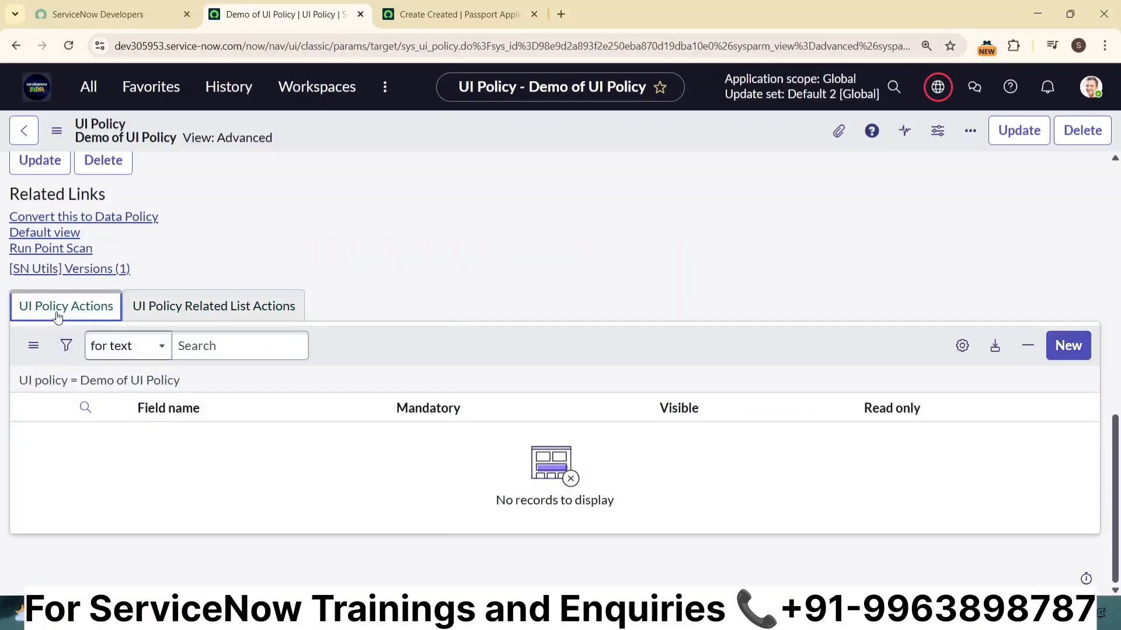
pyautogui.click(1081, 347)
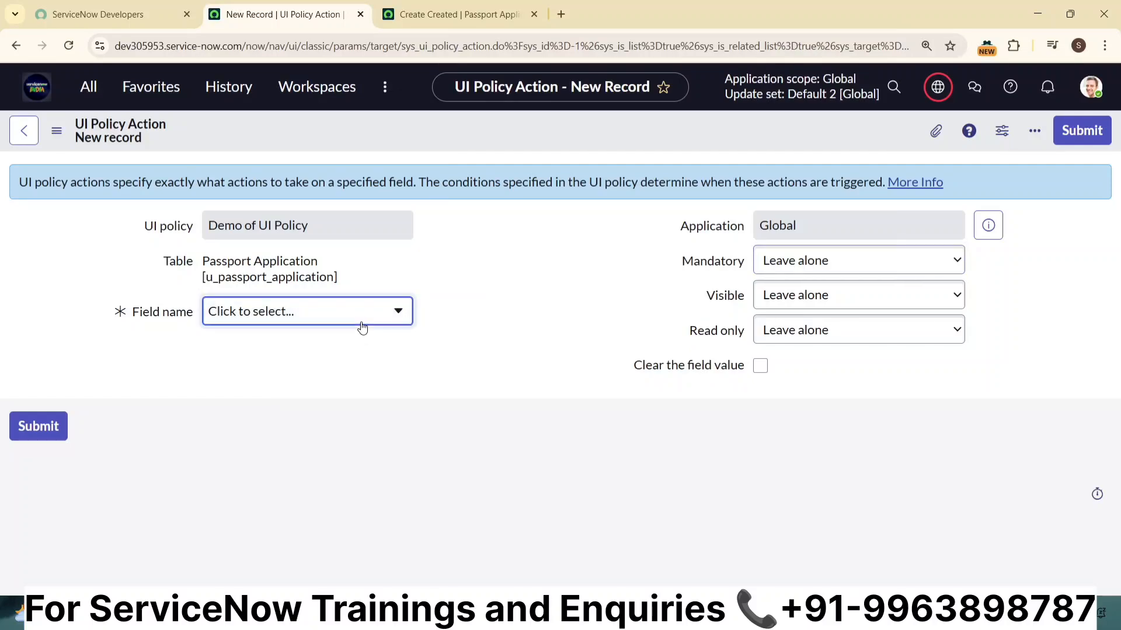
pyautogui.click(309, 314)
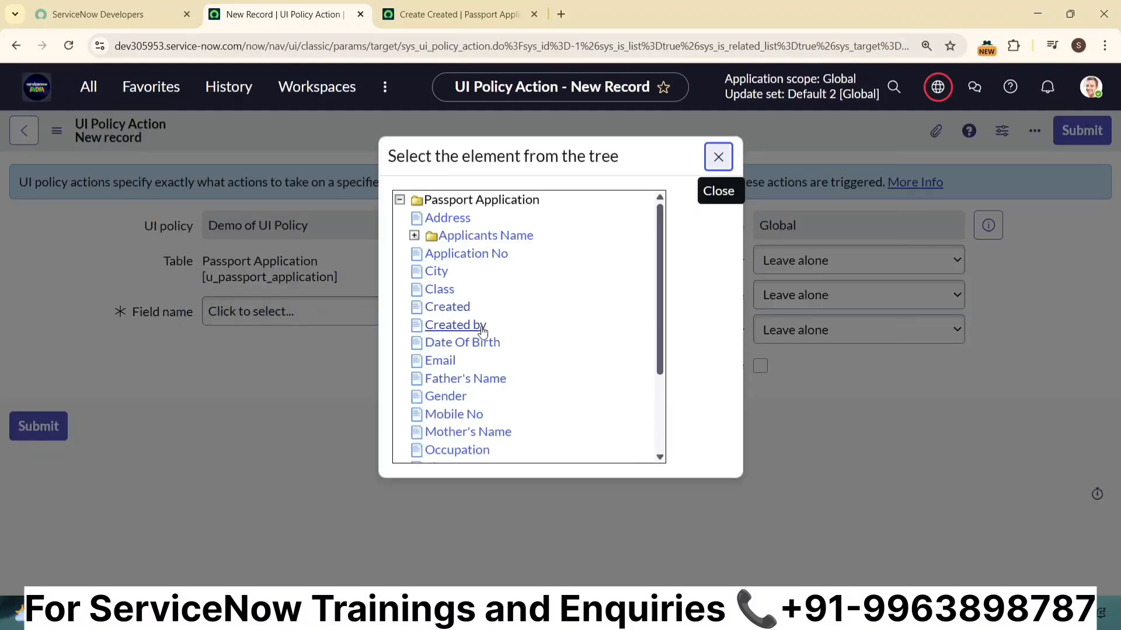
pyautogui.scroll(-3, 512, 374)
pyautogui.click(476, 261)
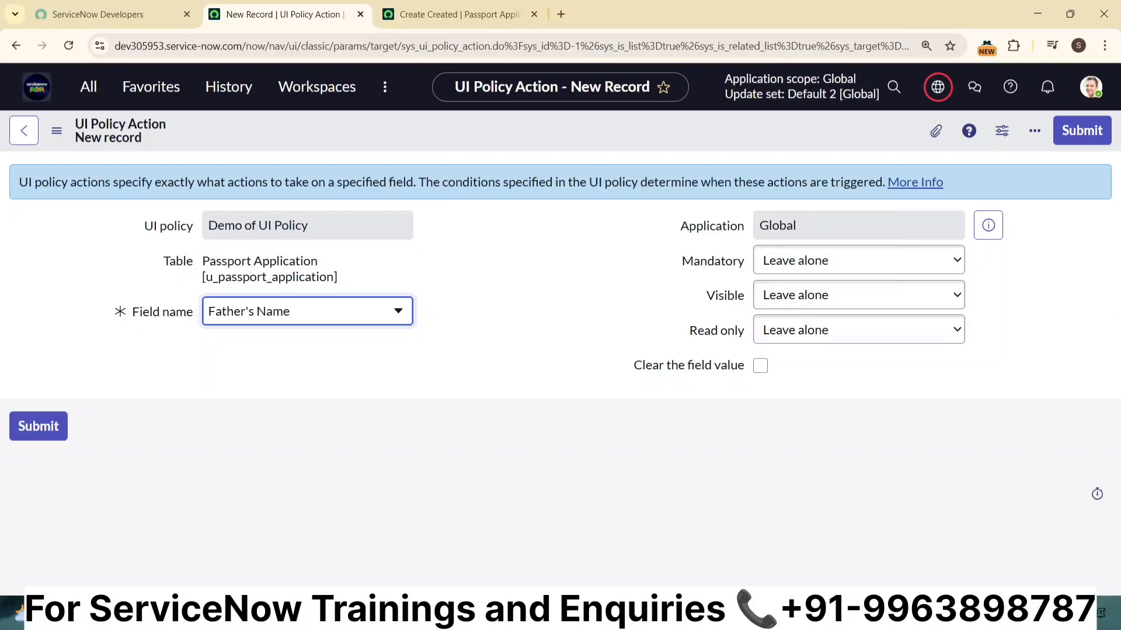
# - Switch to the Notepad notes to review the list of UI Policy uses, from ReadOnly to Clear Column Value, and return to the browser
pyautogui.hotkey('alt', 'Tab')
pyautogui.click(104, 255)
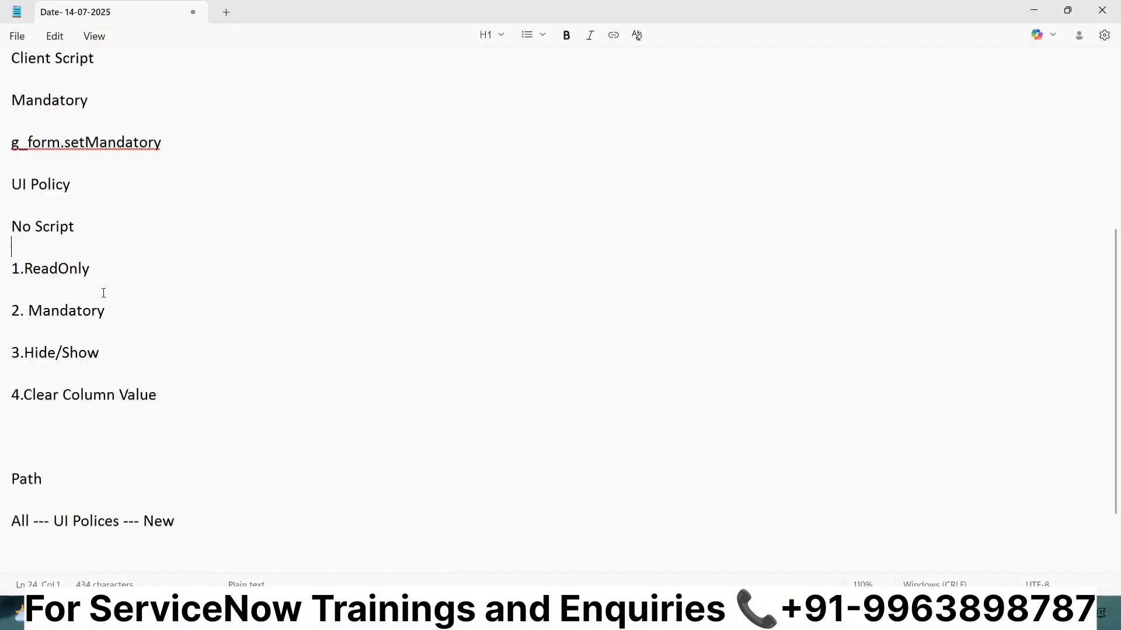
pyautogui.click(105, 309)
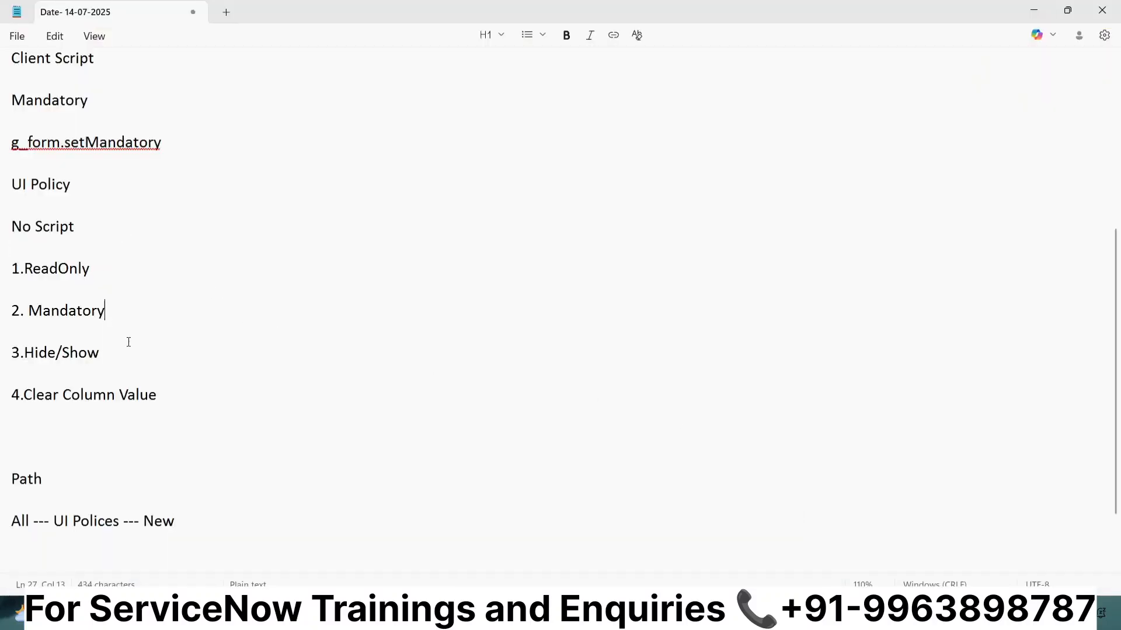
pyautogui.click(192, 395)
pyautogui.hotkey('alt', 'Tab')
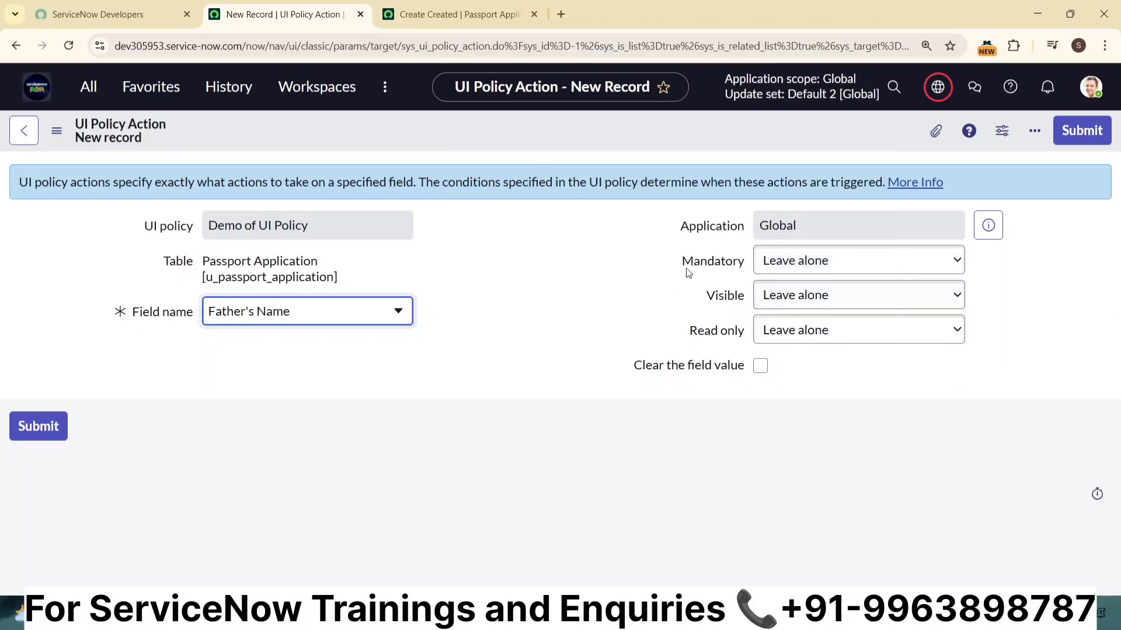
# - Set Mandatory to True for the Father's Name action and submit it
pyautogui.click(873, 265)
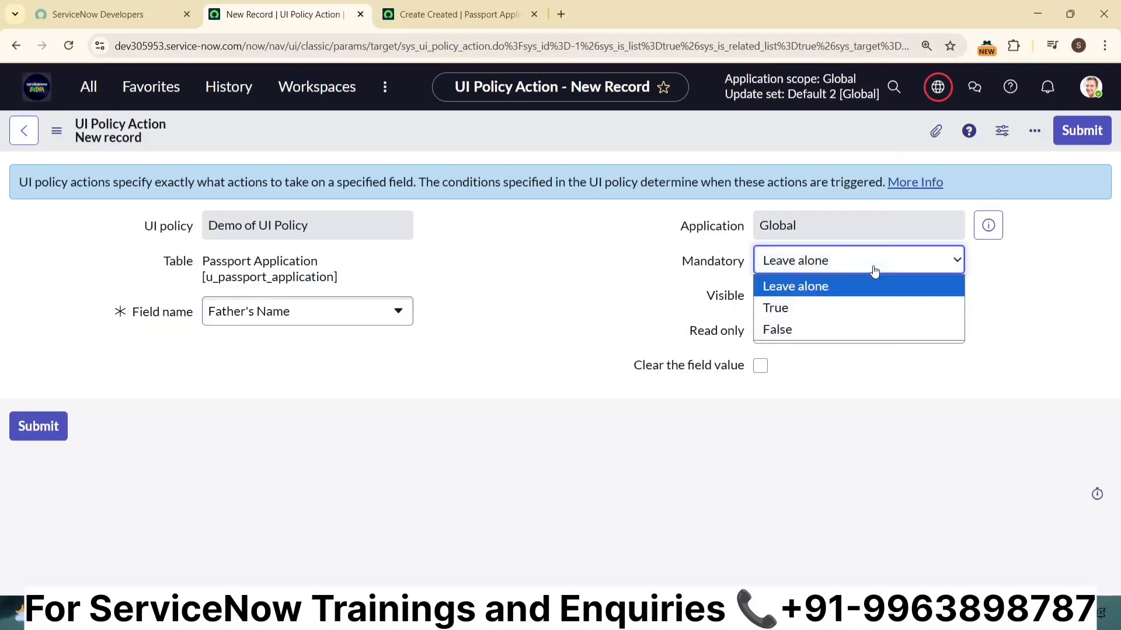
pyautogui.click(828, 308)
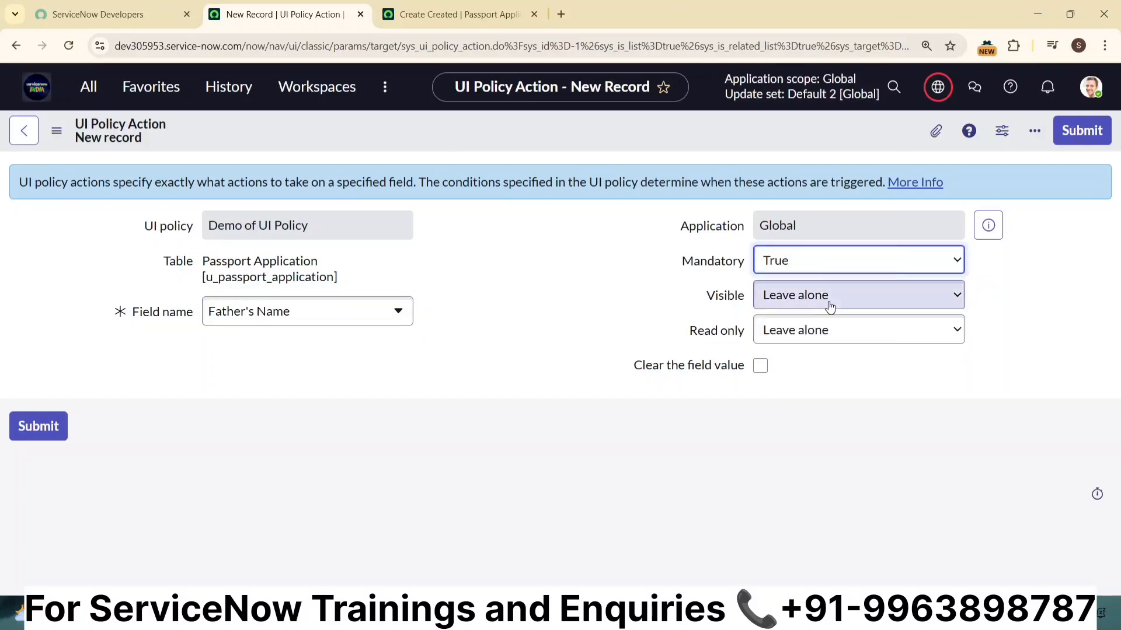
pyautogui.click(866, 265)
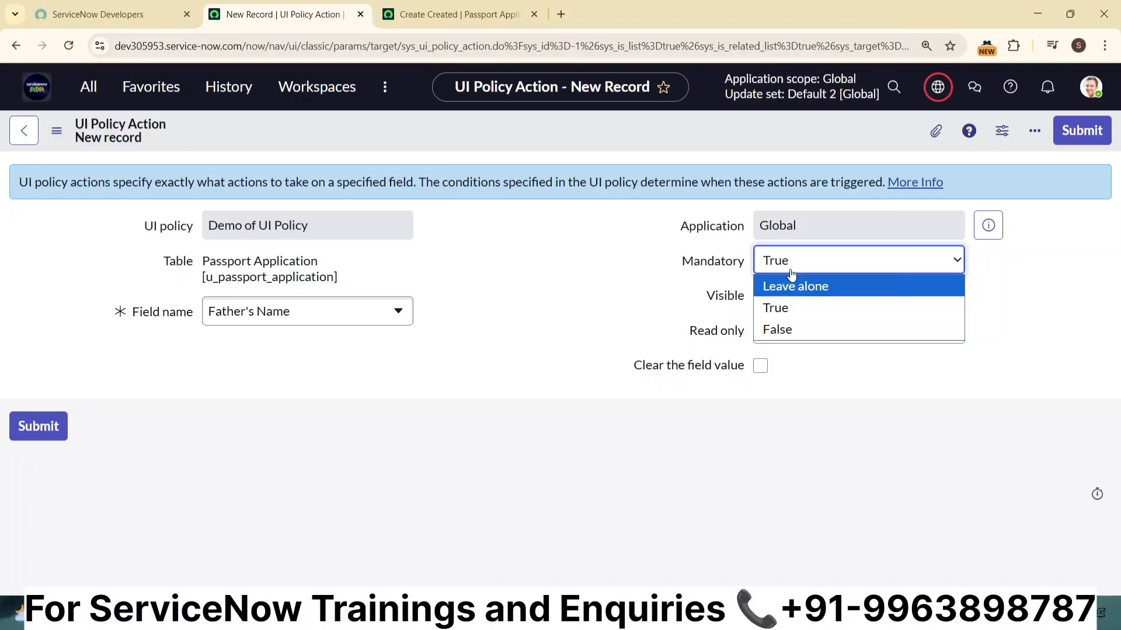
pyautogui.click(783, 318)
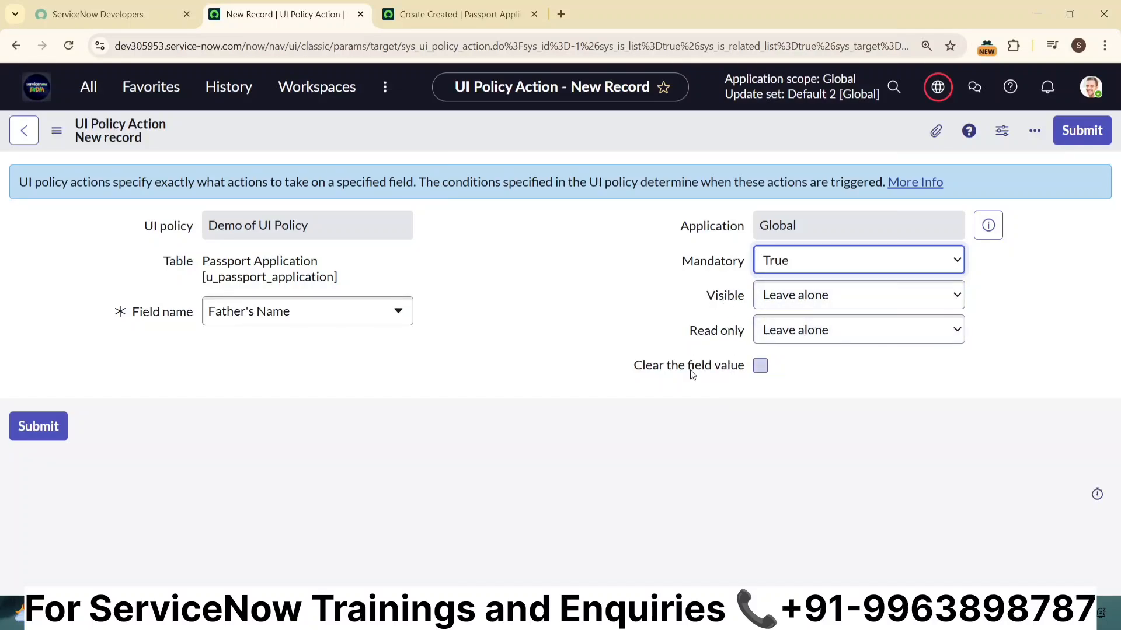
pyautogui.click(1081, 131)
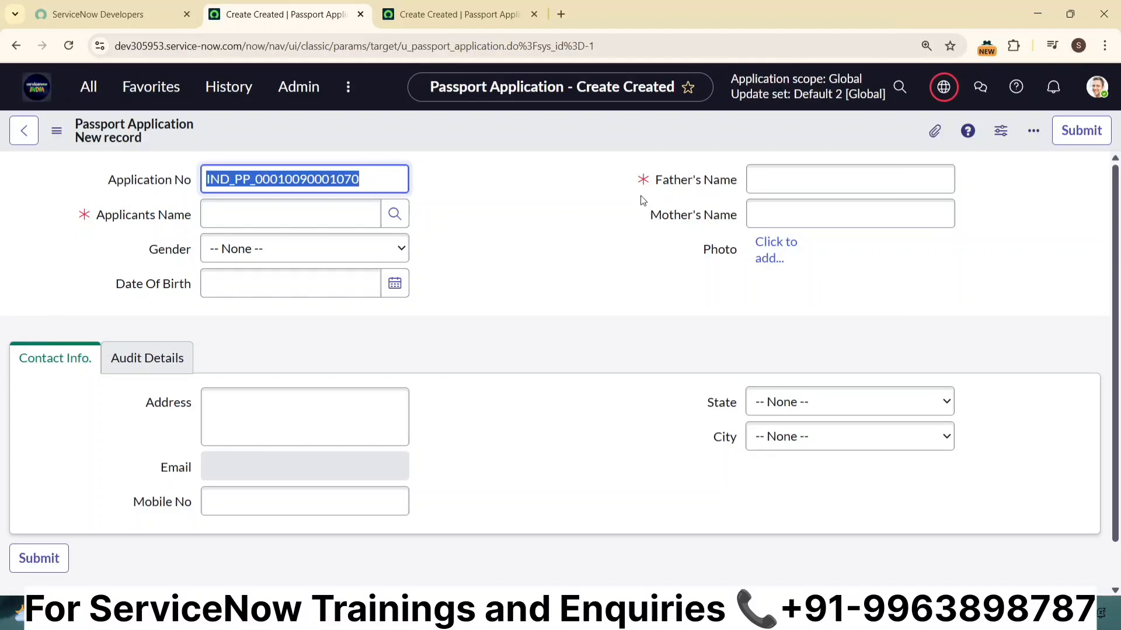
# - Open Demo of UI Policy through the UI Policies configured for the Passport Application form and show its UI Policy Actions
pyautogui.rightClick(413, 121)
pyautogui.moveTo(441, 163)
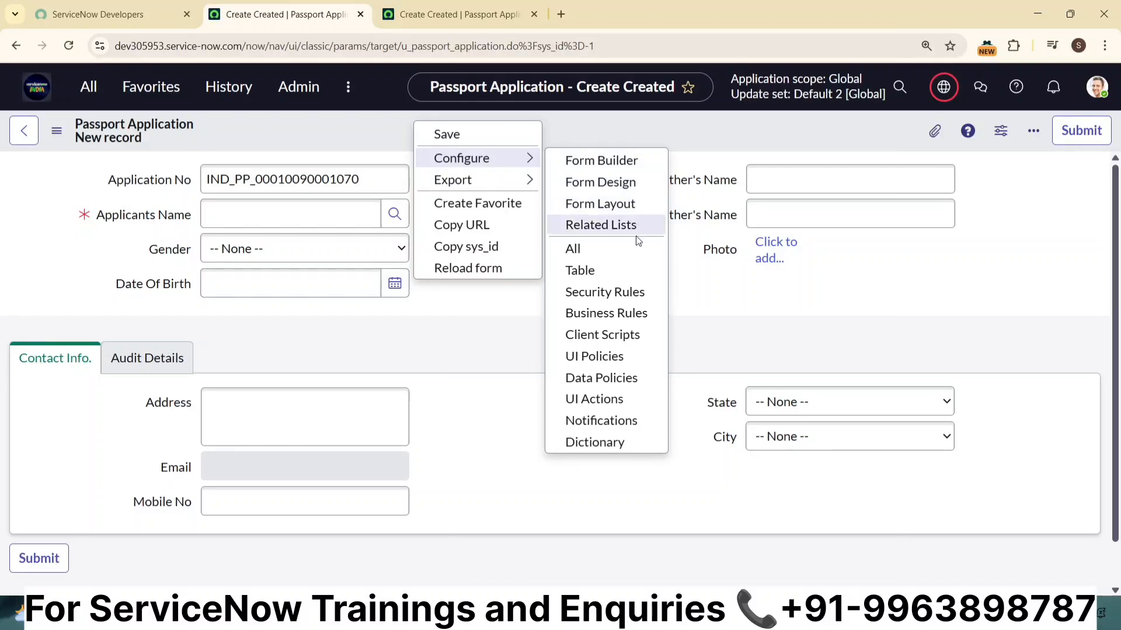
pyautogui.click(622, 356)
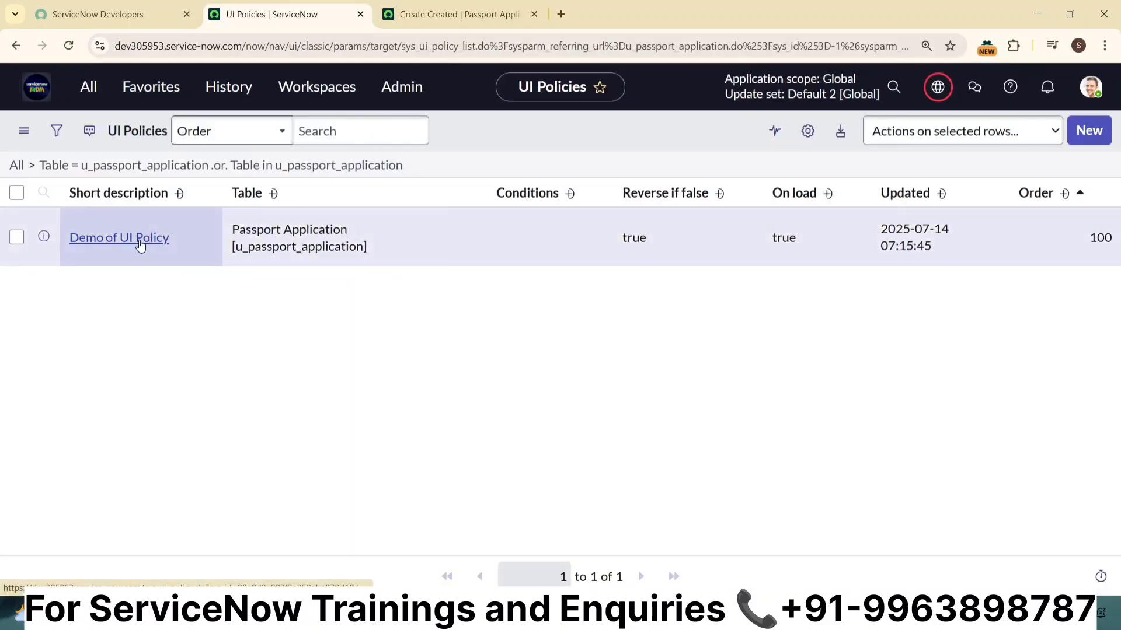
pyautogui.click(140, 244)
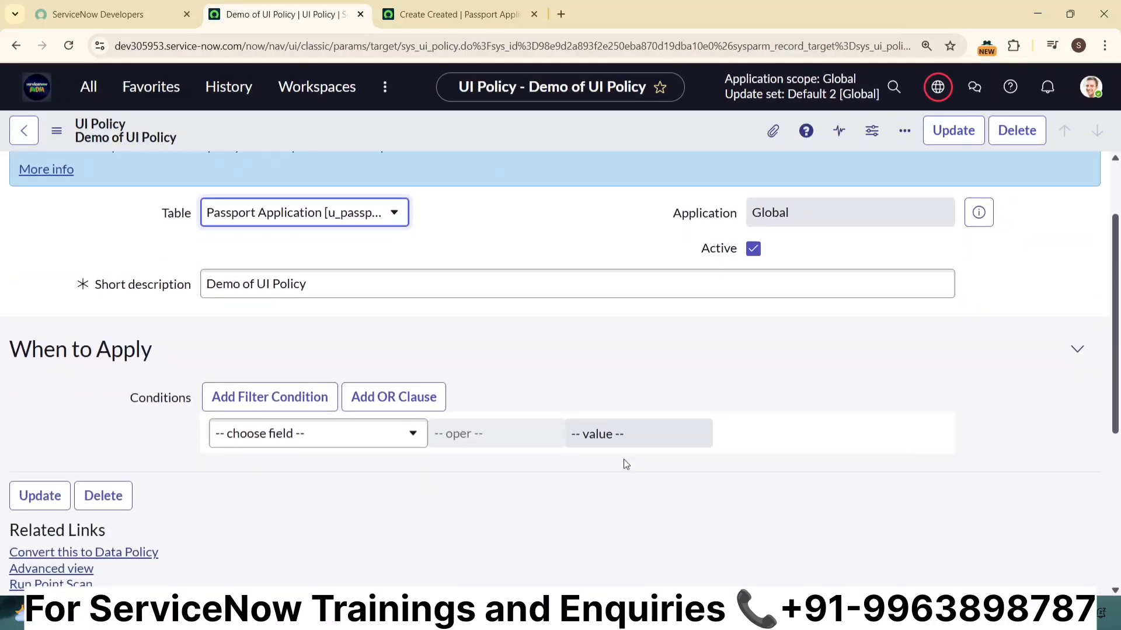
pyautogui.scroll(-5, 625, 464)
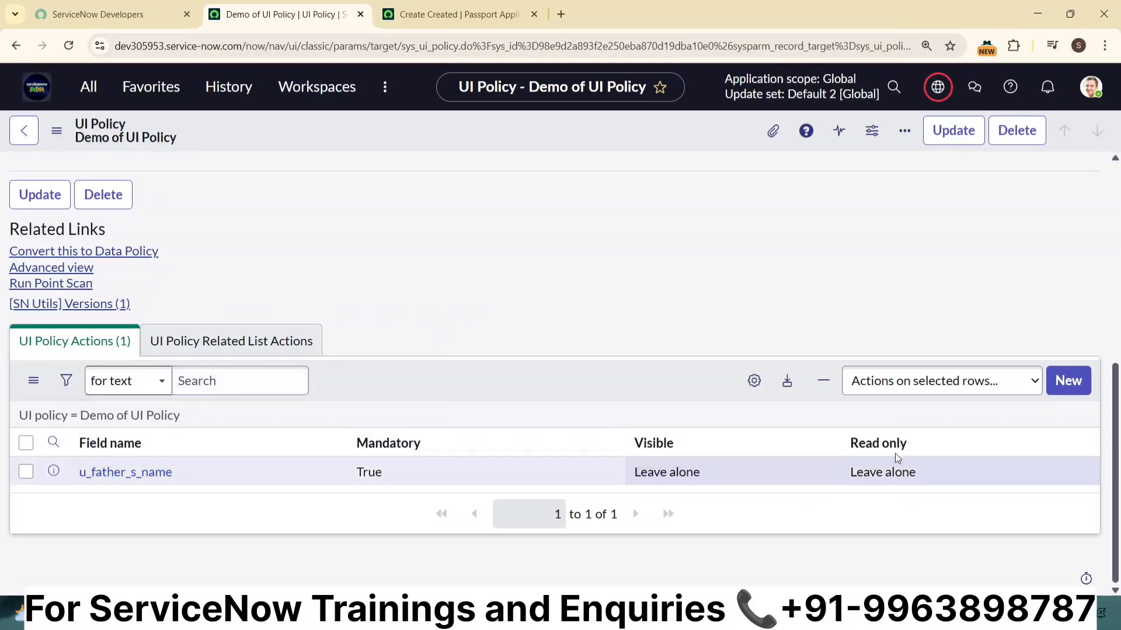
# - Add a second UI Policy Action with Mother's Name as the field and Mandatory set to True, and submit it
pyautogui.click(1062, 386)
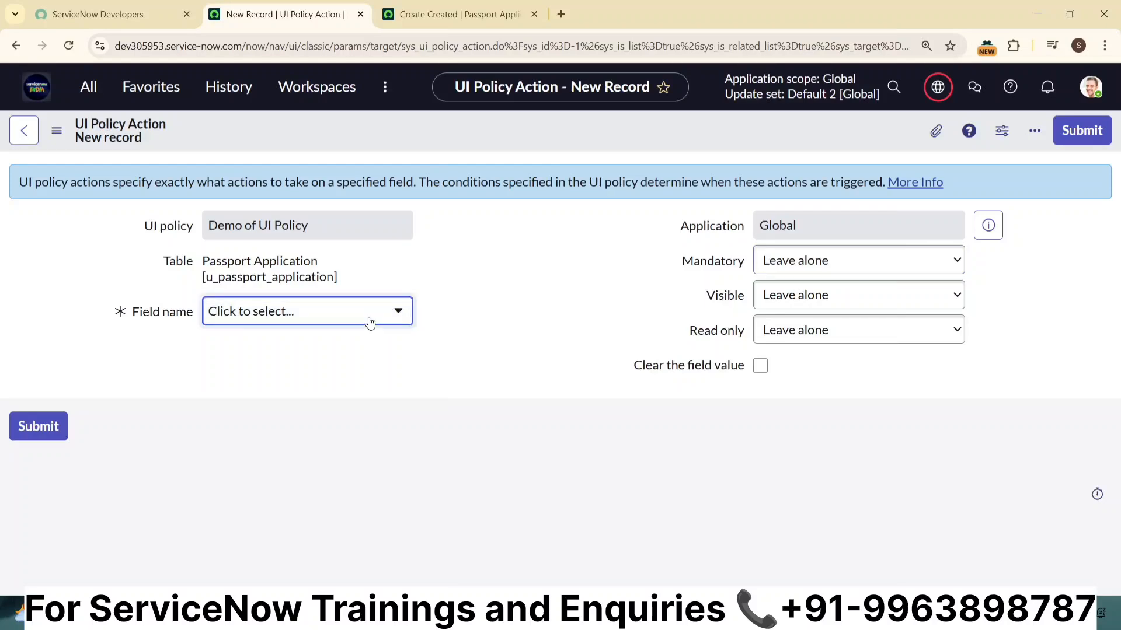
pyautogui.click(370, 321)
pyautogui.click(466, 433)
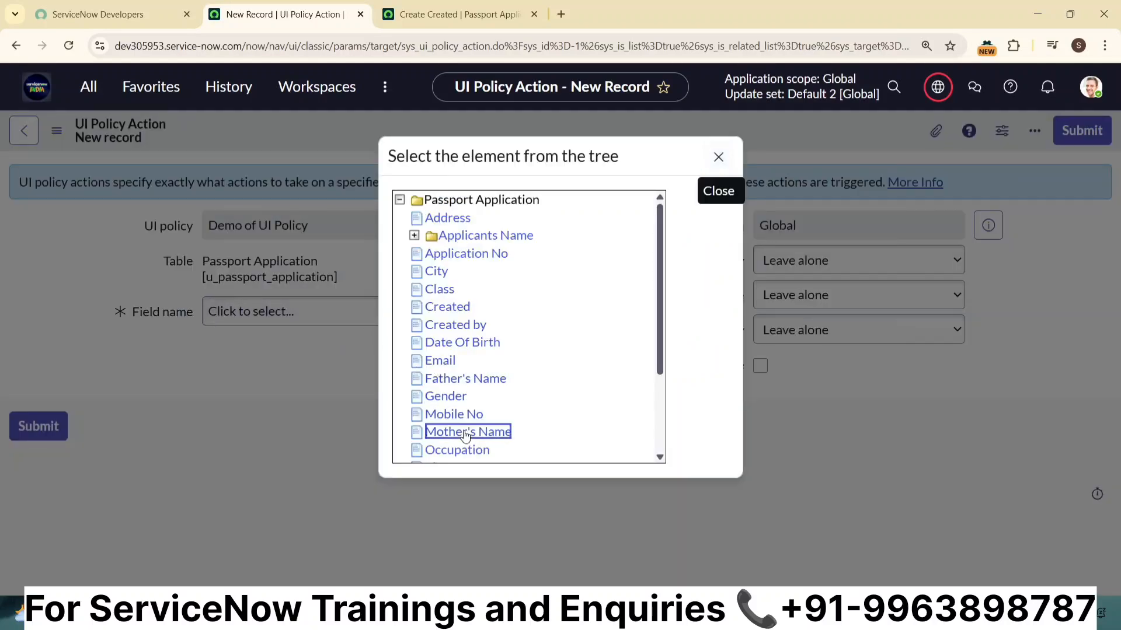
pyautogui.click(949, 260)
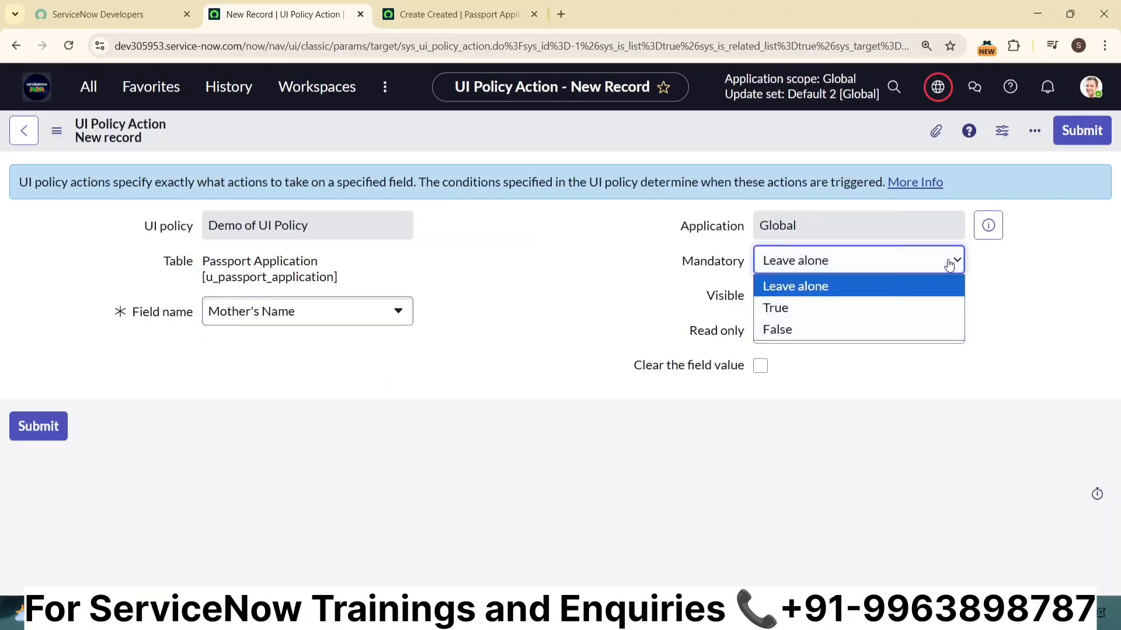
pyautogui.click(781, 307)
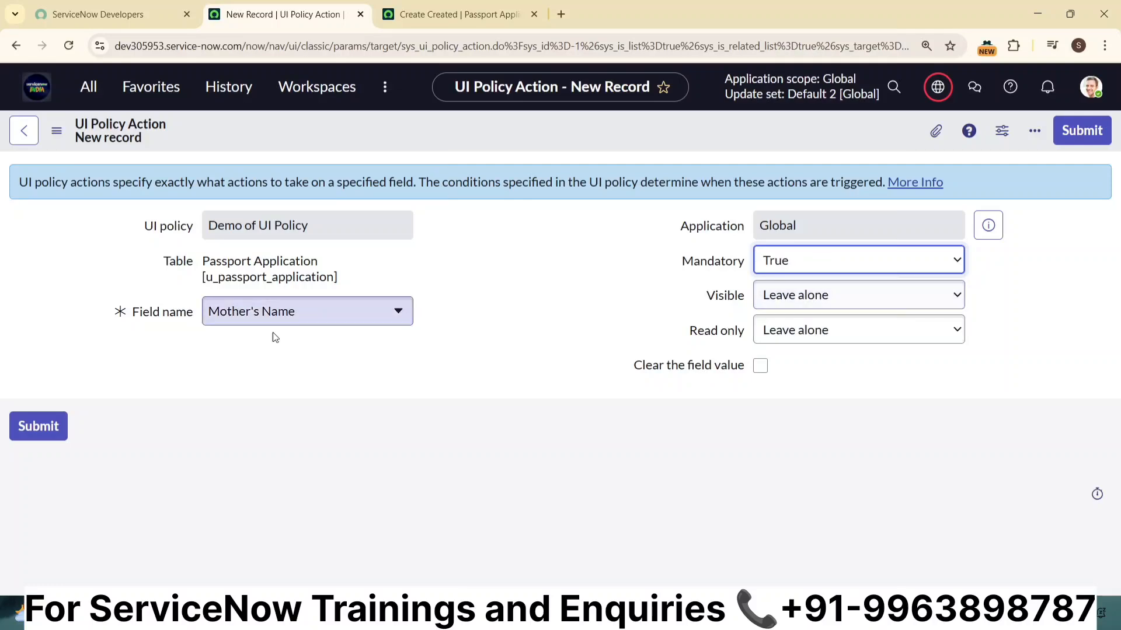
pyautogui.moveTo(714, 268)
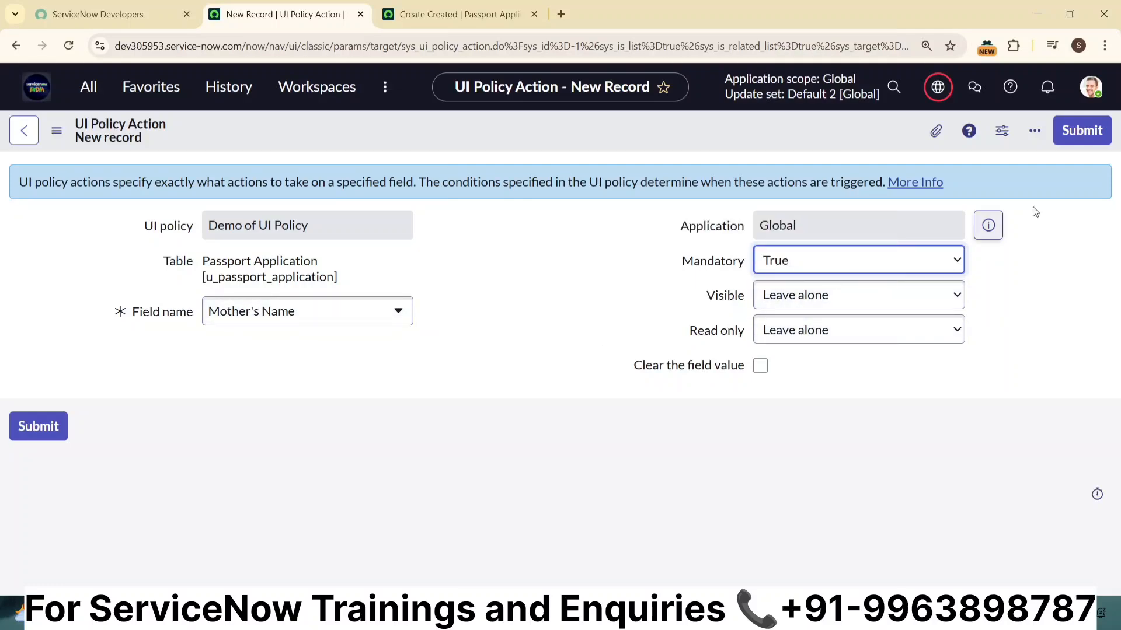
pyautogui.click(1086, 131)
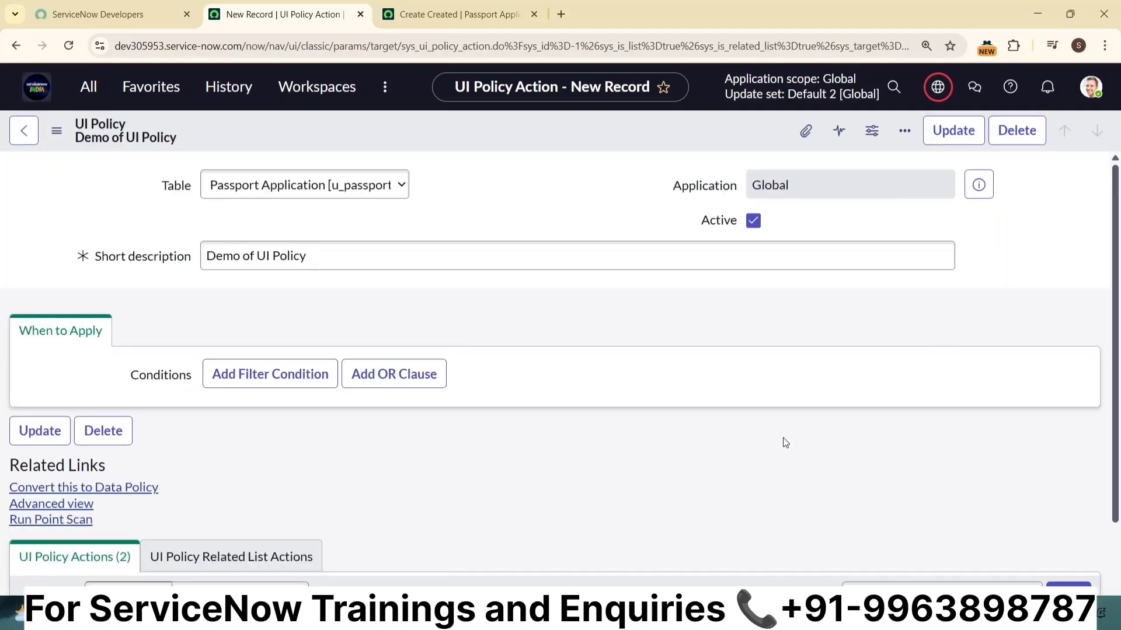
# - Reload the new Passport Application form to check its mandatory fields, and review the conditions and actions of Demo of UI Policy
pyautogui.click(483, 6)
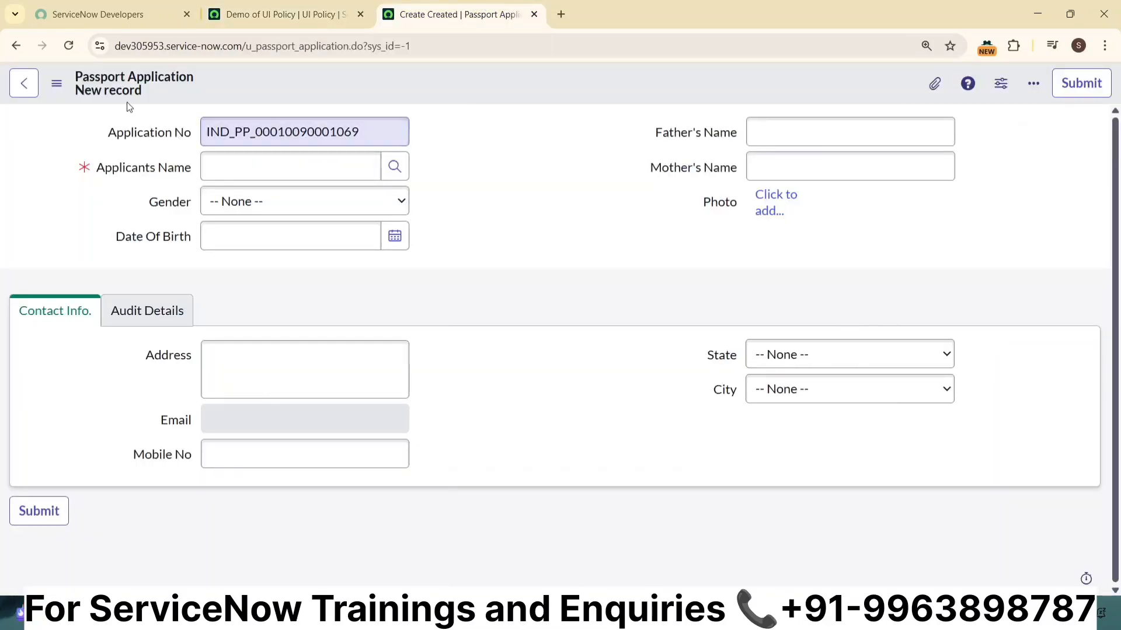
pyautogui.click(68, 46)
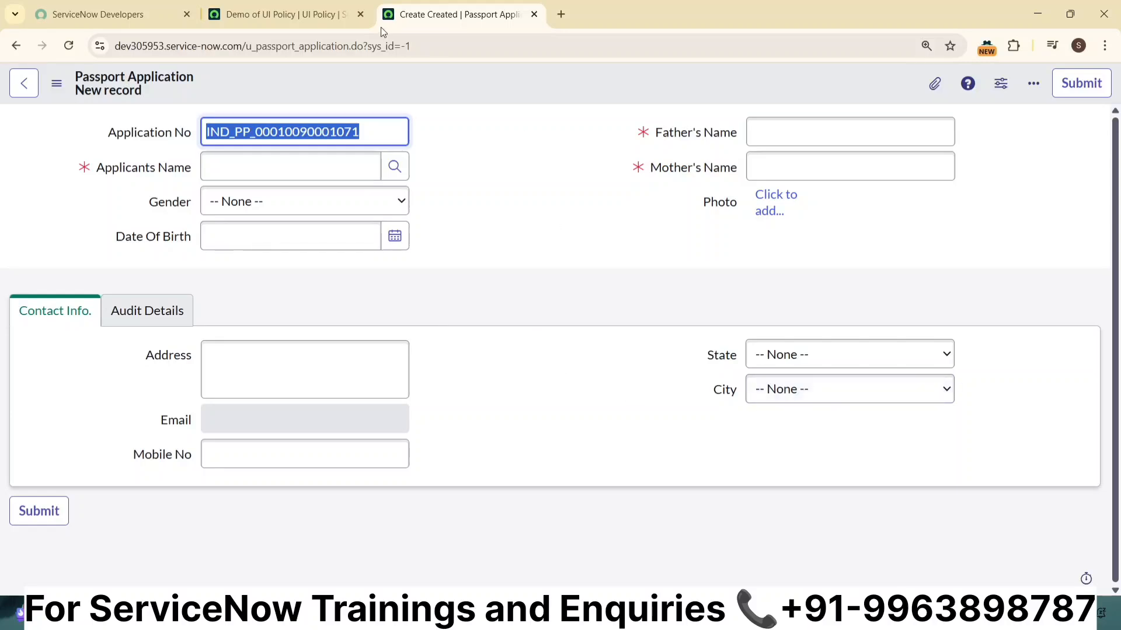
pyautogui.click(303, 15)
pyautogui.scroll(-10, 844, 436)
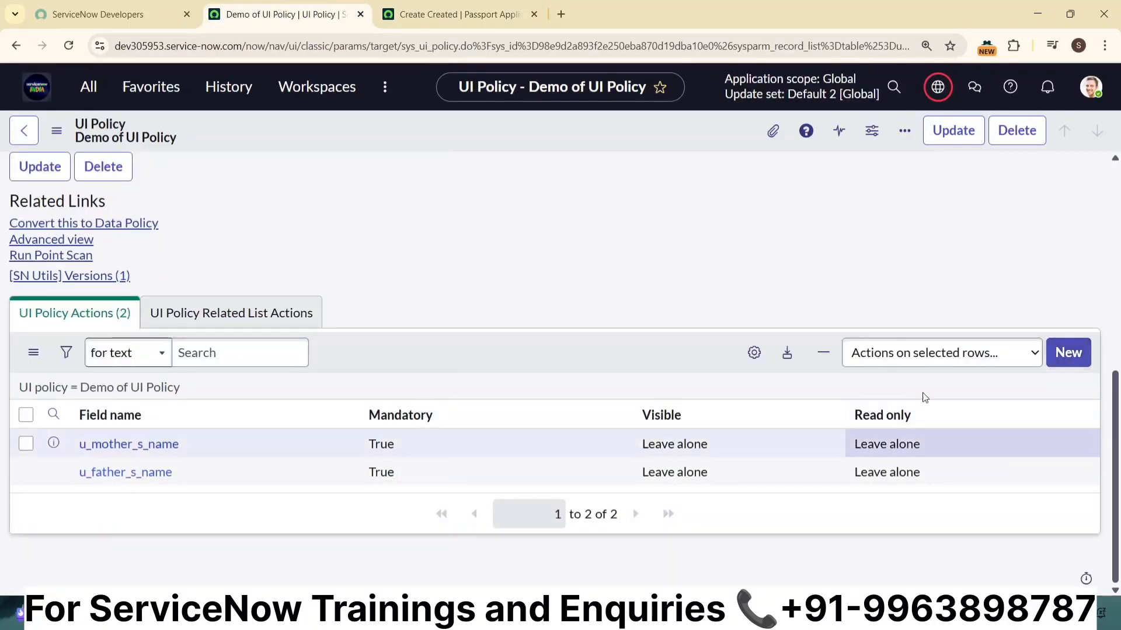
pyautogui.scroll(10, 867, 272)
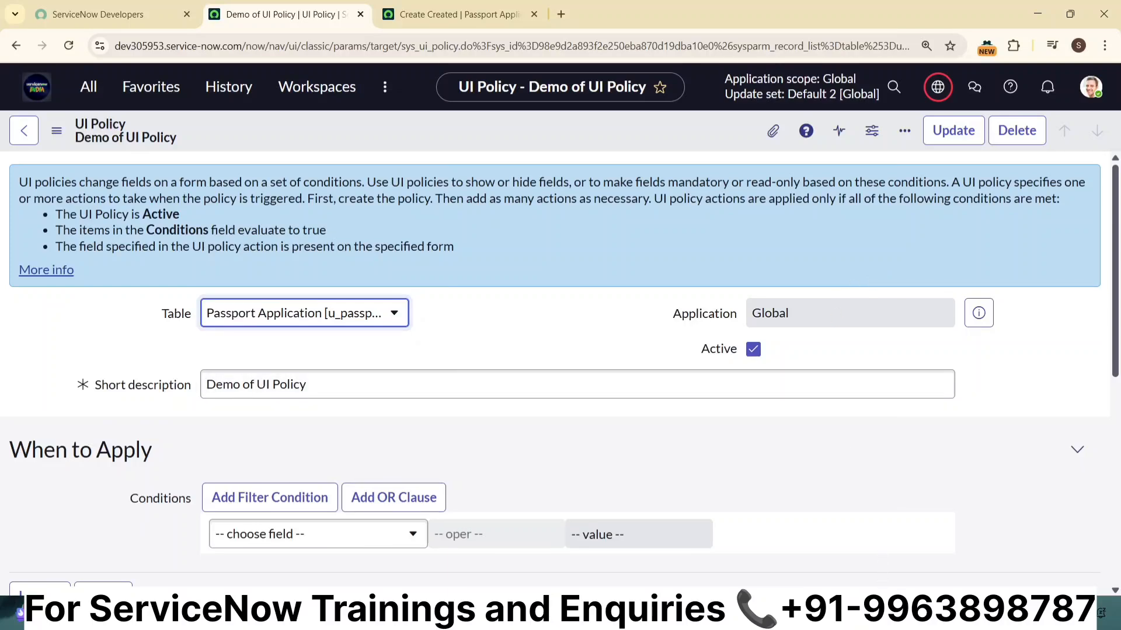
pyautogui.scroll(-10, 947, 473)
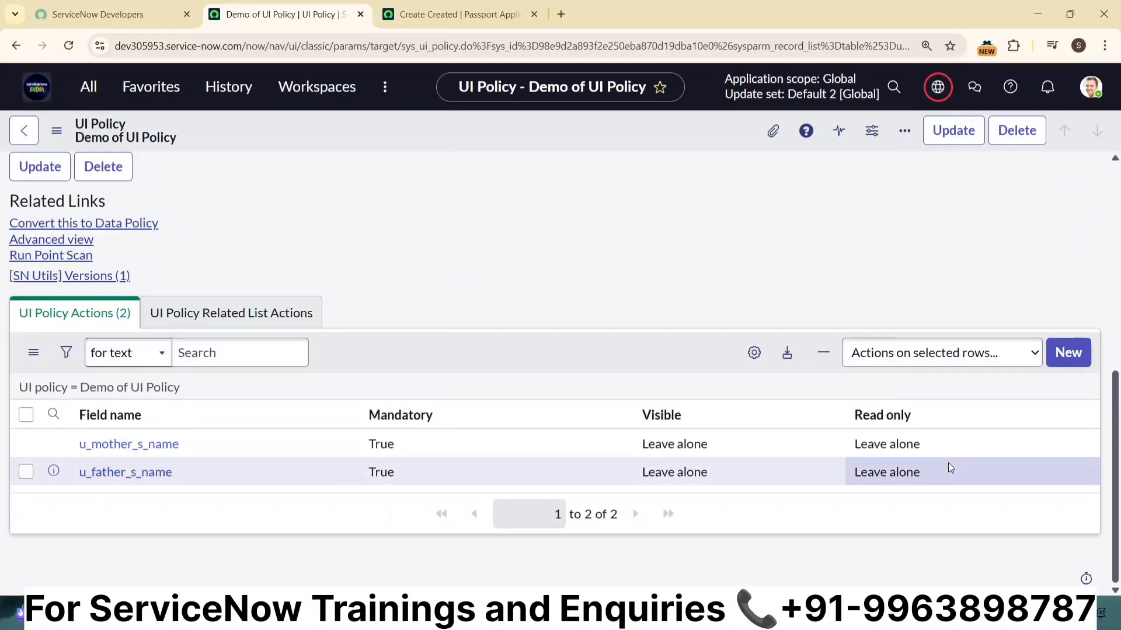
pyautogui.scroll(10, 952, 460)
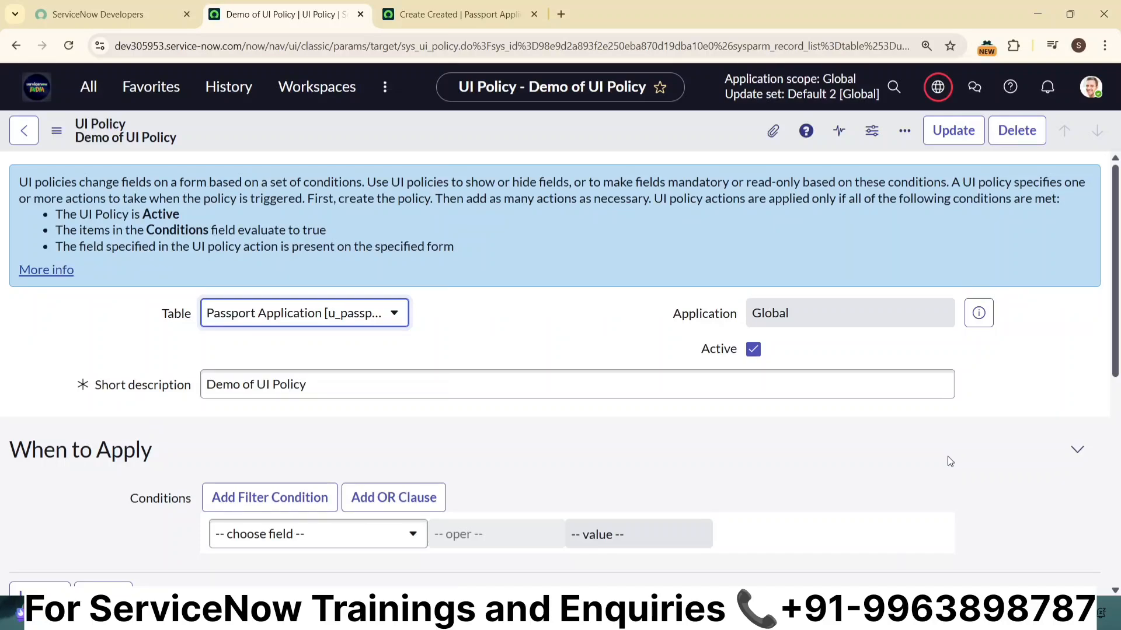
pyautogui.scroll(-10, 950, 464)
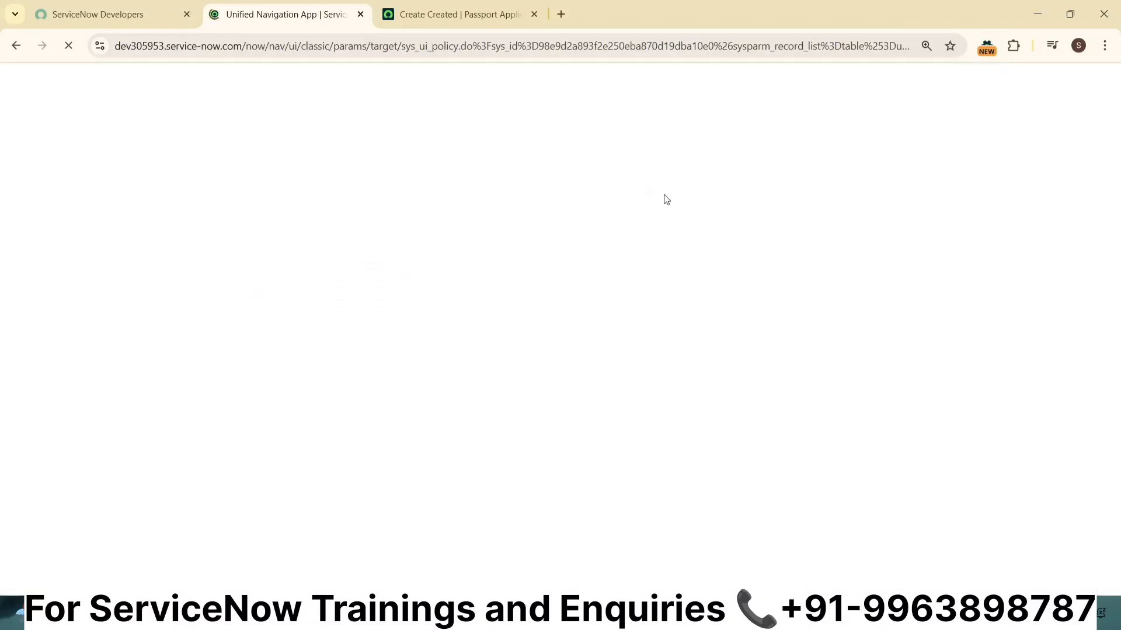
# - Return to the new Passport Application form and point out the Gender, Address and Mobile No fields
pyautogui.click(484, 16)
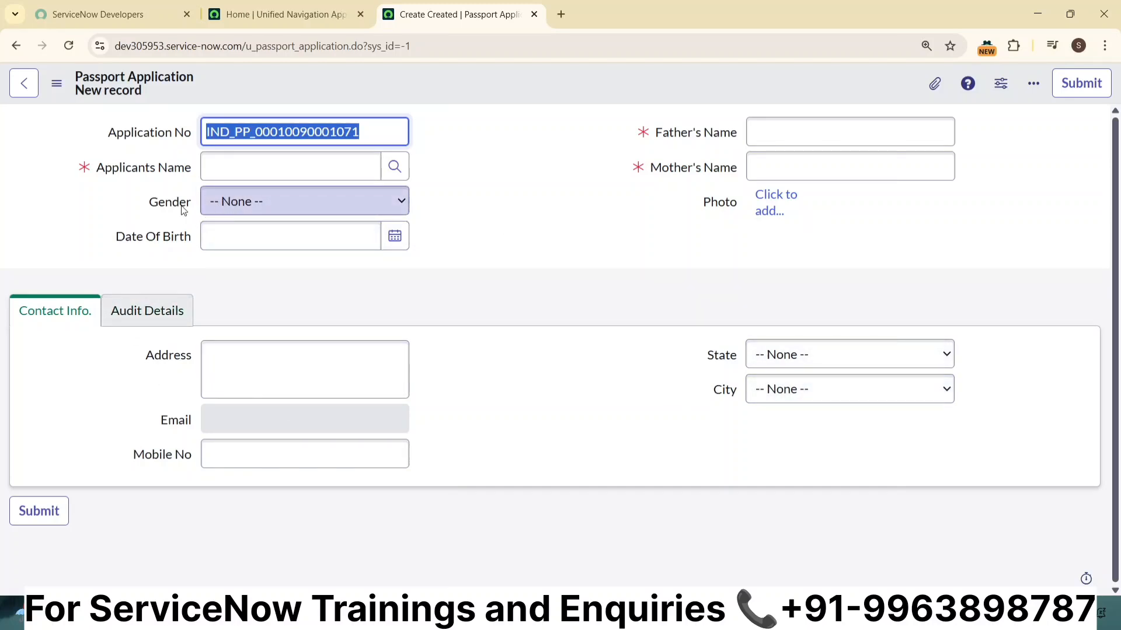
pyautogui.click(386, 210)
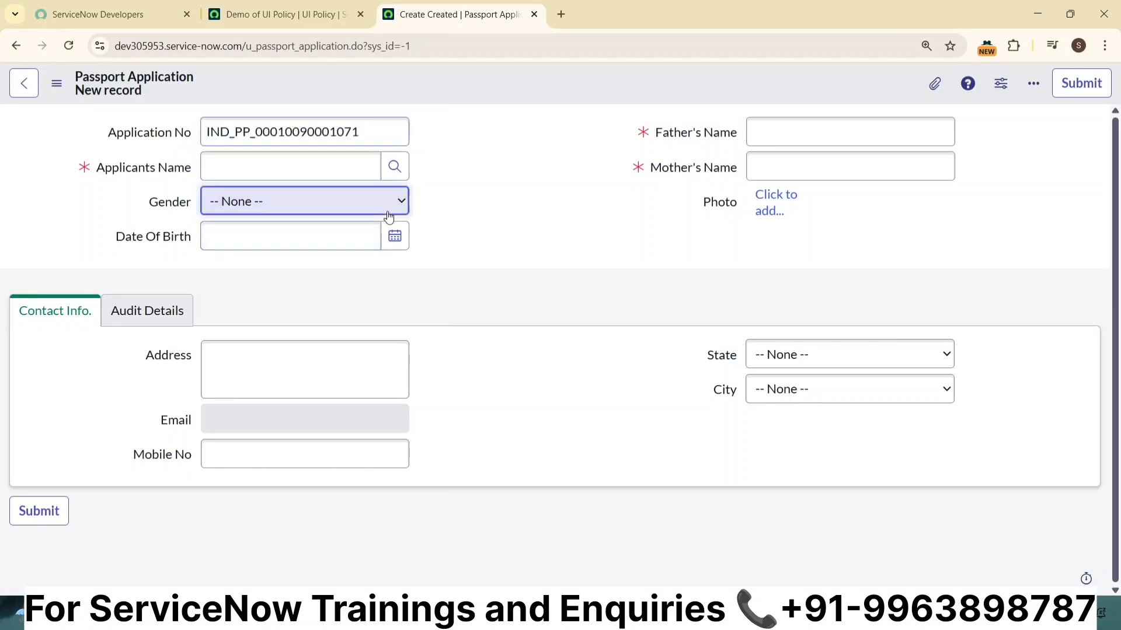
pyautogui.click(500, 274)
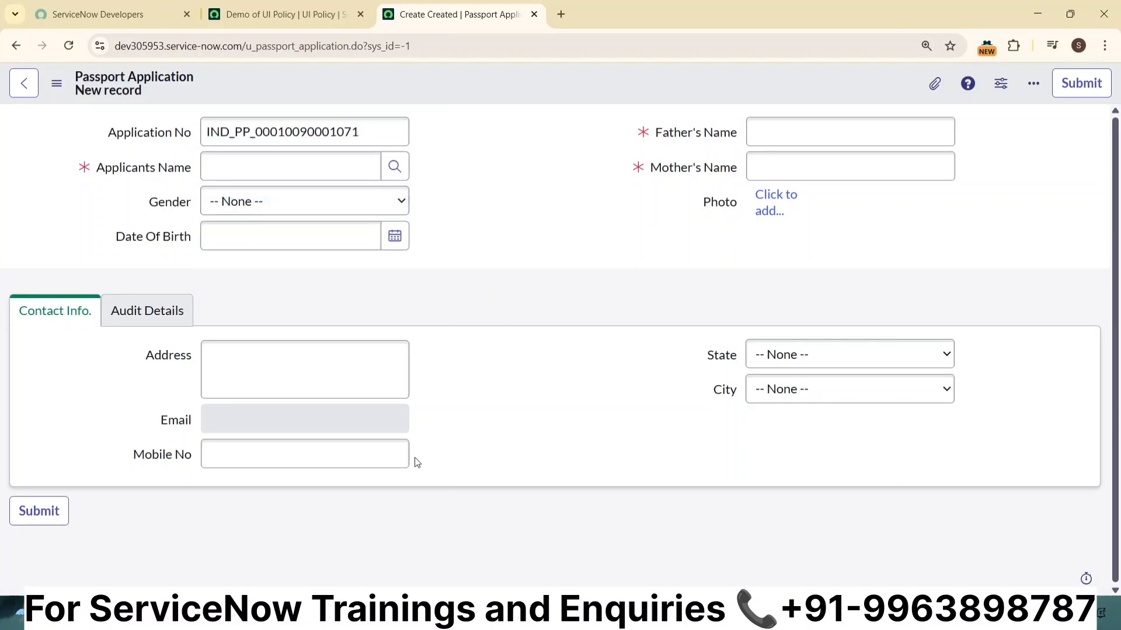
pyautogui.click(278, 378)
pyautogui.click(269, 458)
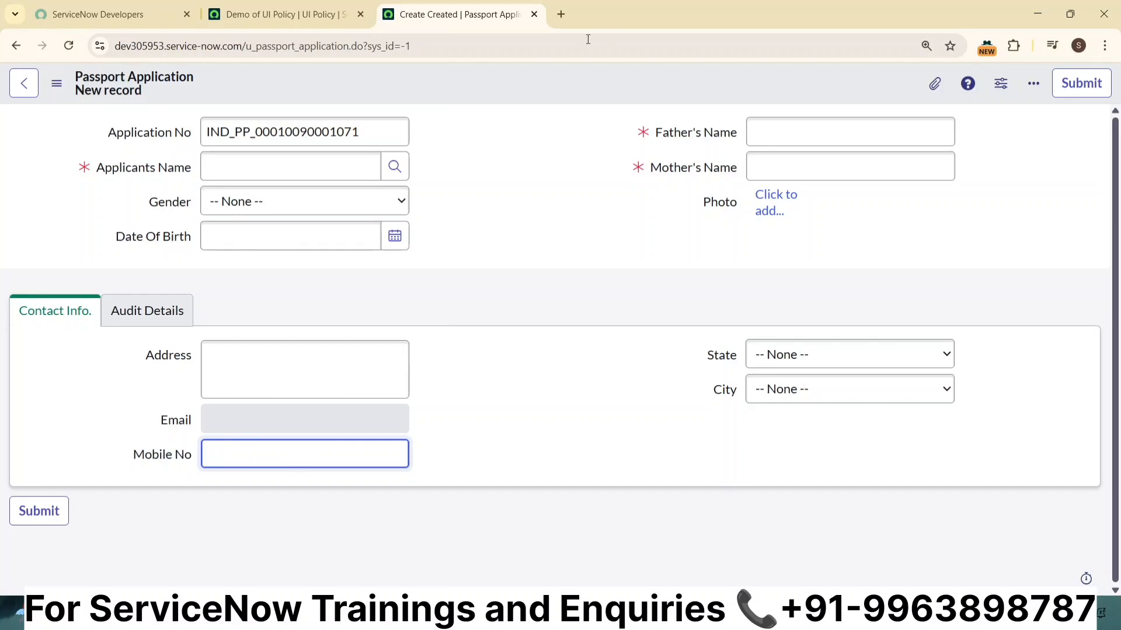
# - Add a UI Policy Action to Demo of UI Policy with Mobile No as the field and Read only set to True, and submit it
pyautogui.click(322, 23)
pyautogui.scroll(-10, 637, 391)
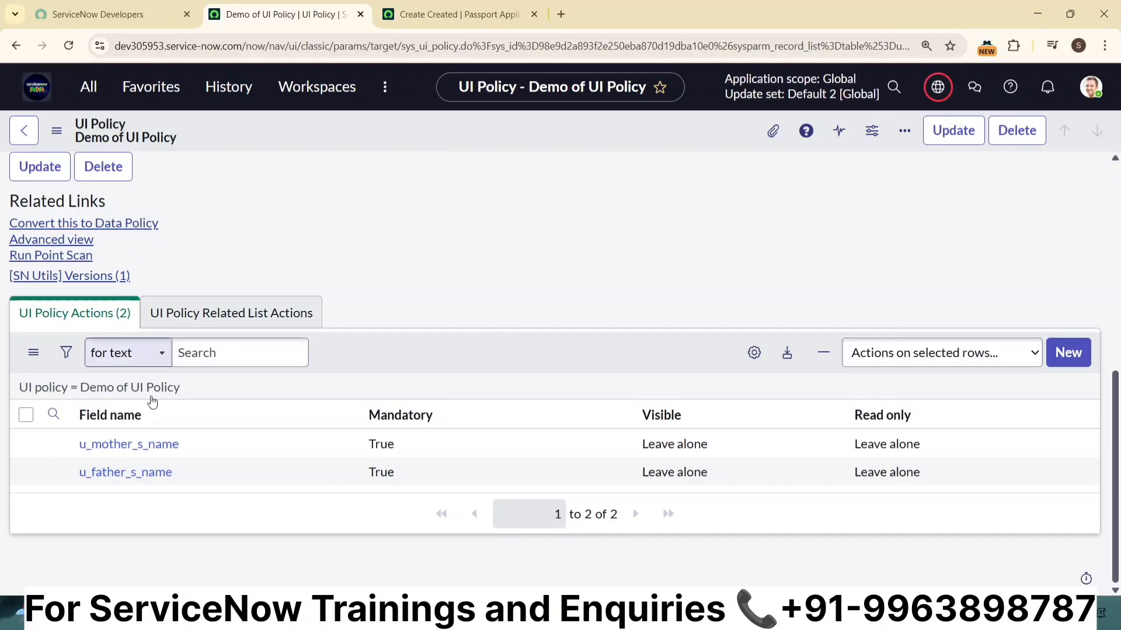
pyautogui.click(1069, 354)
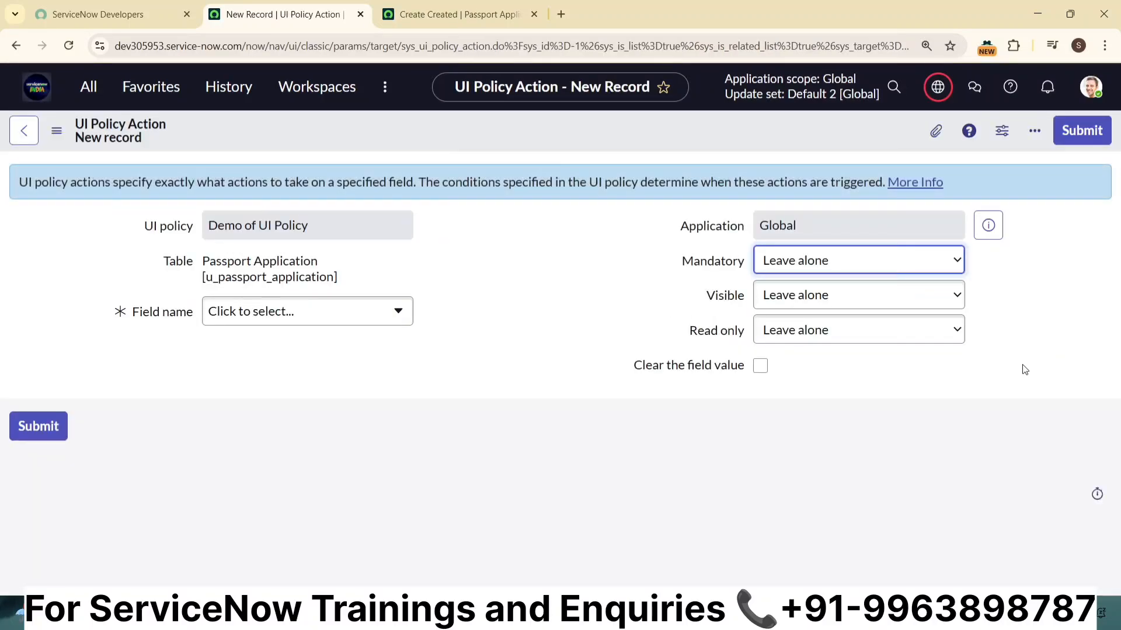
pyautogui.click(363, 318)
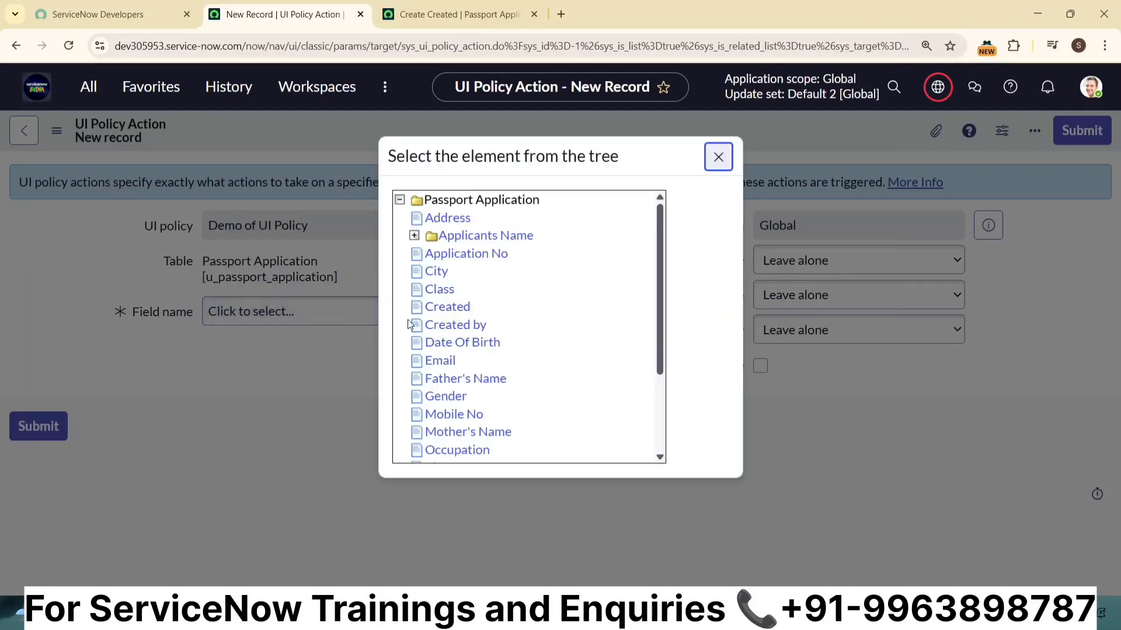
pyautogui.scroll(-3, 492, 315)
pyautogui.click(471, 295)
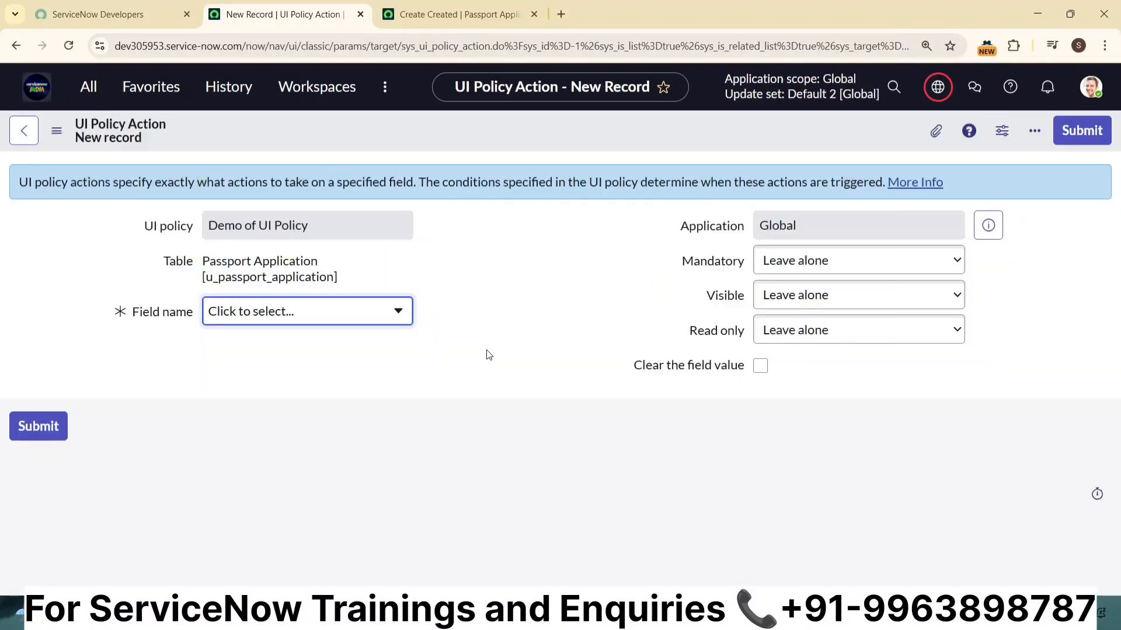
pyautogui.click(819, 334)
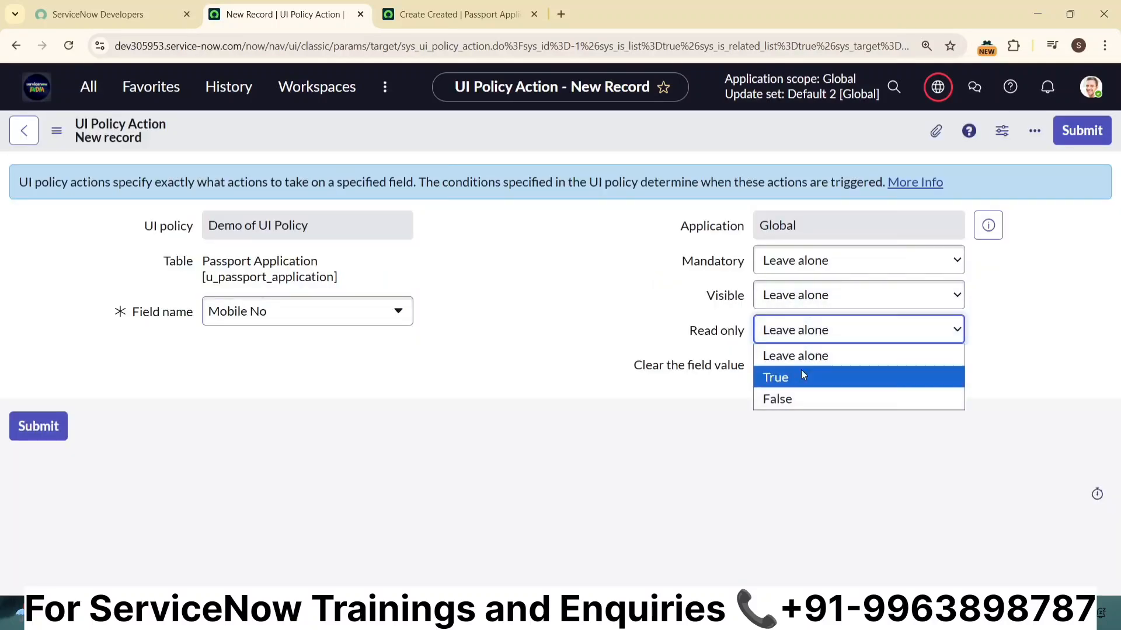
pyautogui.click(800, 374)
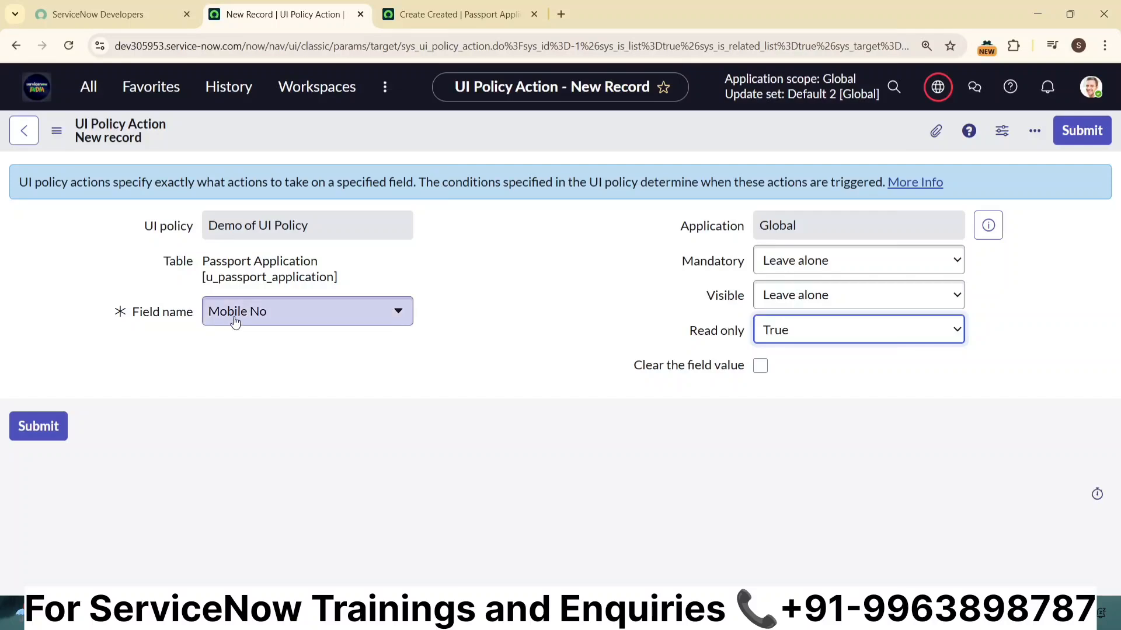
pyautogui.click(1077, 130)
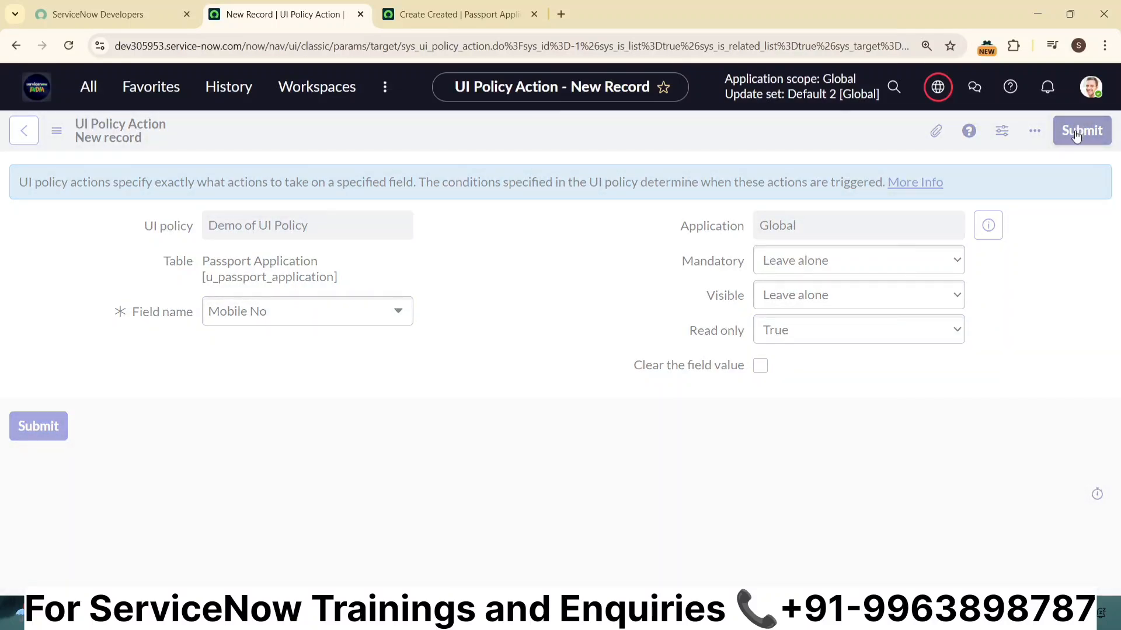
# - Reload the new Passport Application form to check the Mobile No field, comparing it with the actions listed on Demo of UI Policy
pyautogui.click(466, 7)
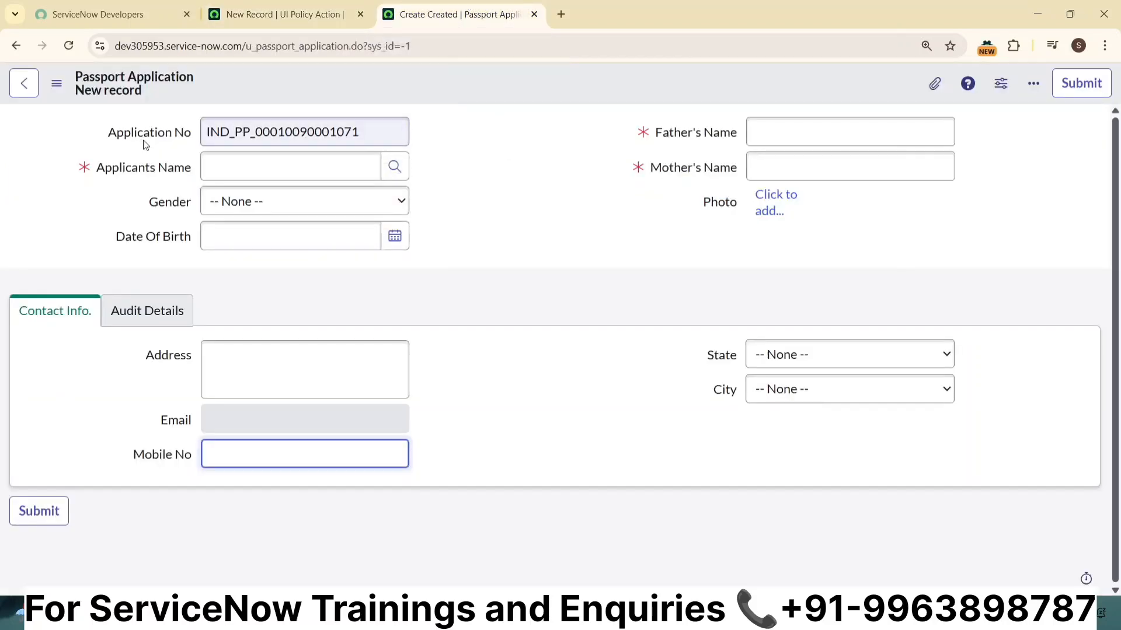
pyautogui.click(68, 45)
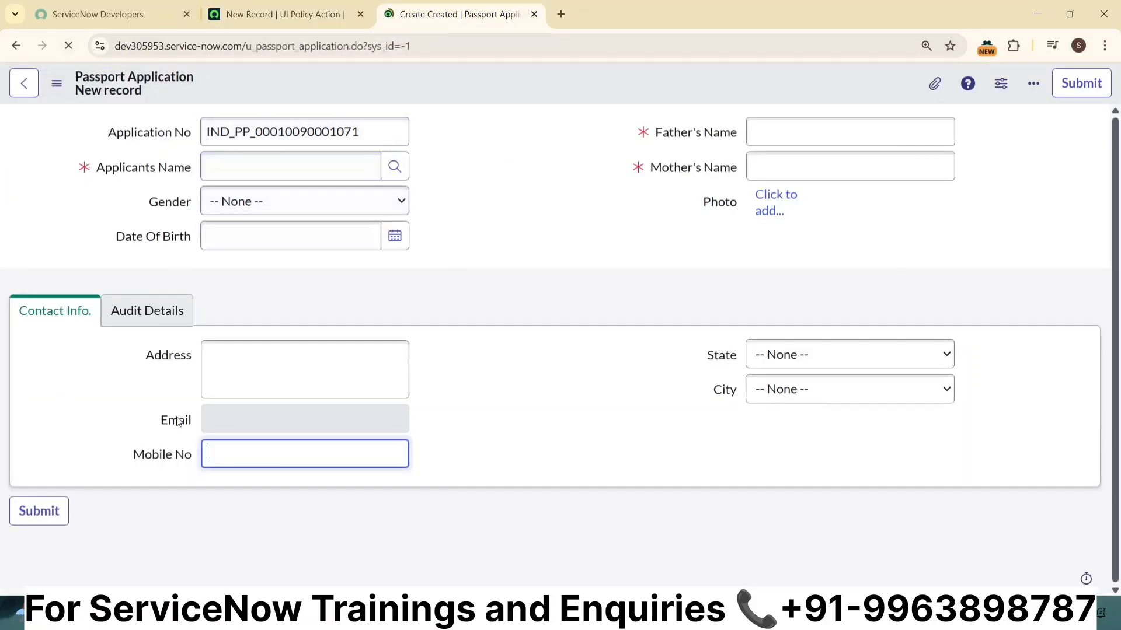
pyautogui.click(224, 445)
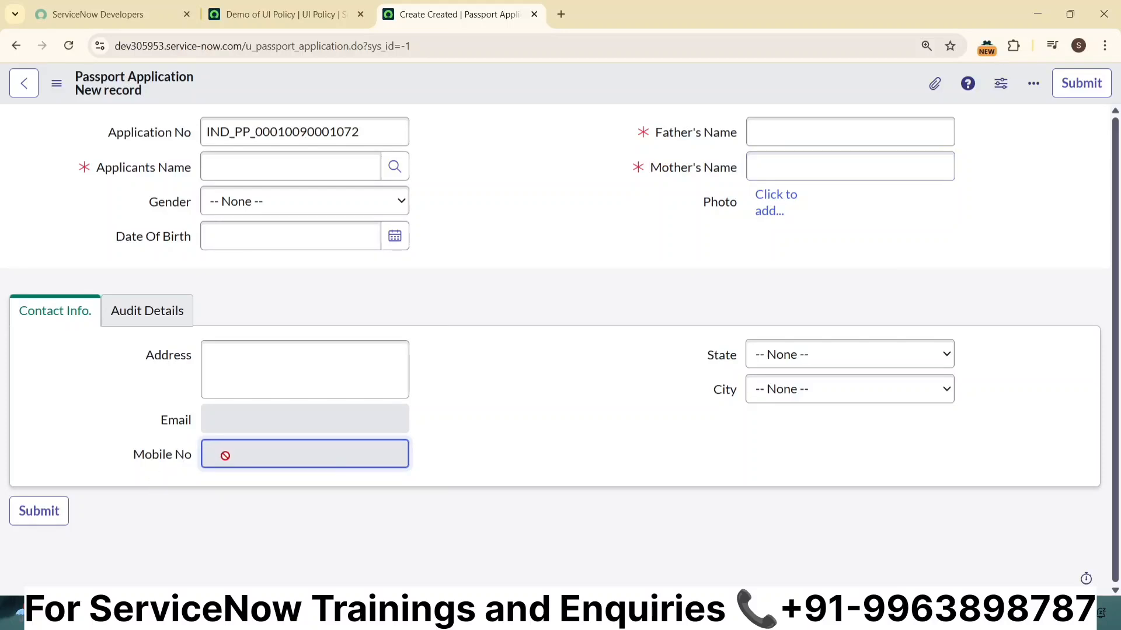
pyautogui.click(298, 2)
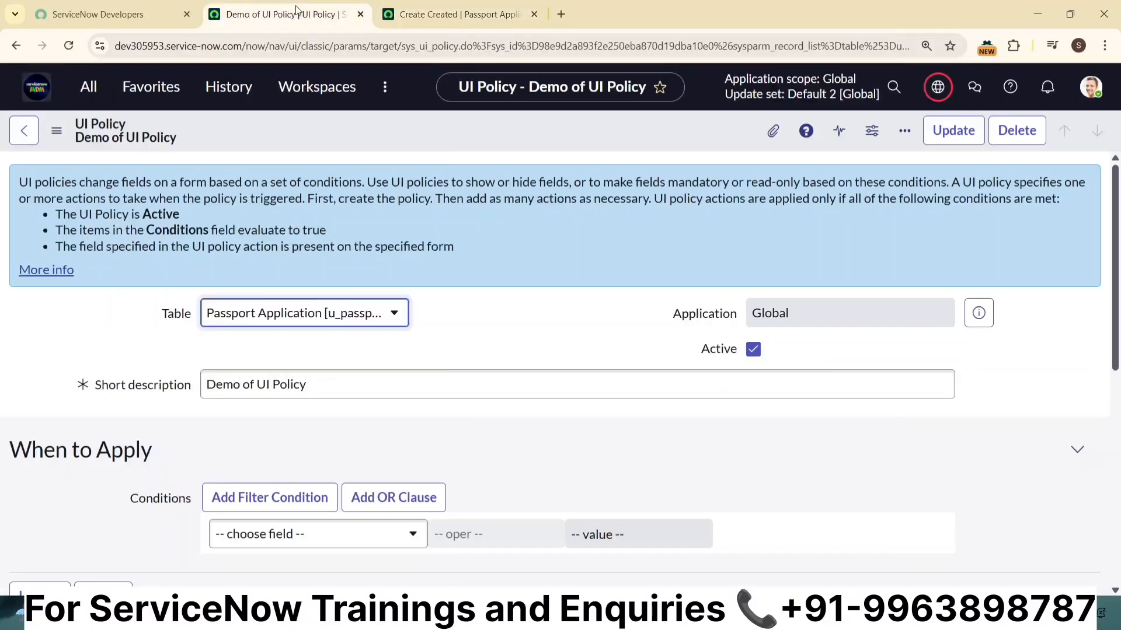
pyautogui.scroll(-2, 740, 365)
pyautogui.scroll(-5, 739, 365)
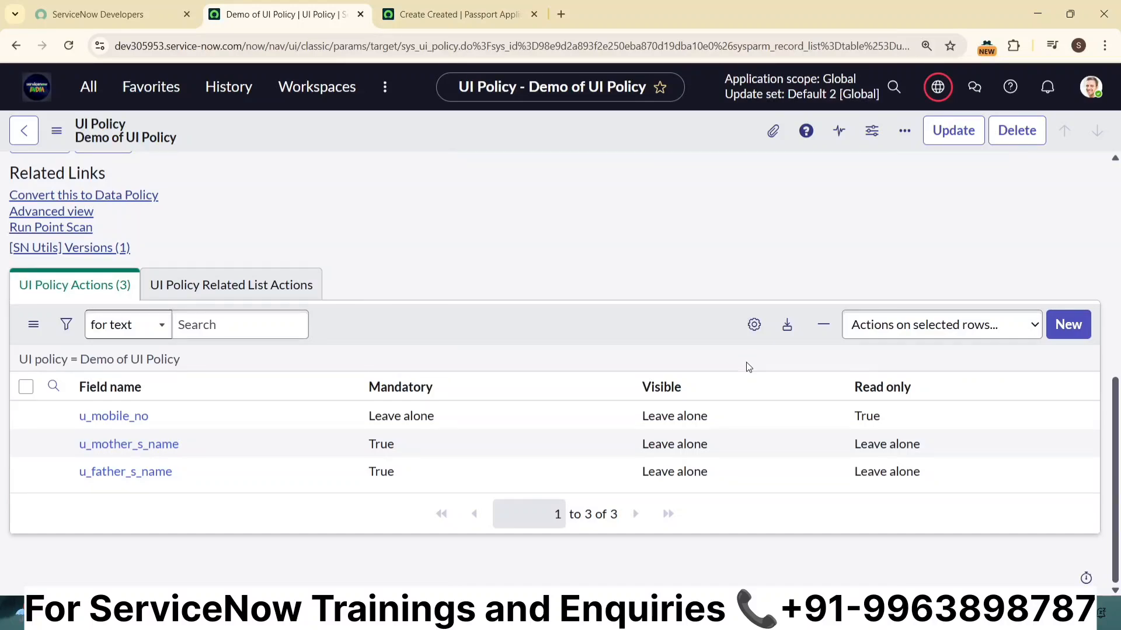
pyautogui.click(482, 15)
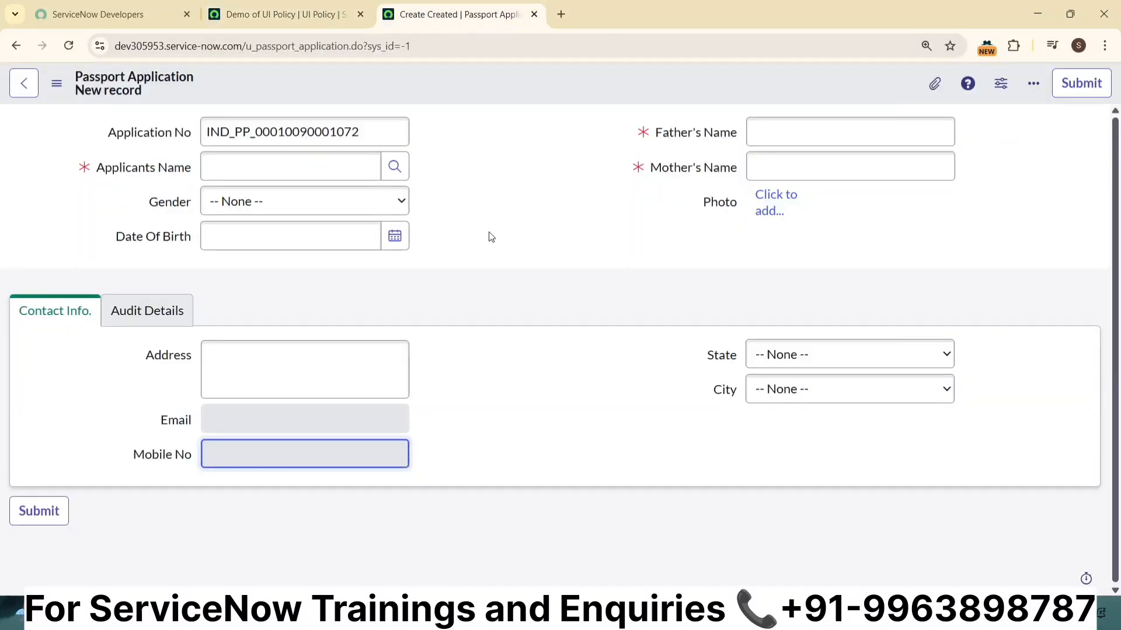
pyautogui.click(600, 310)
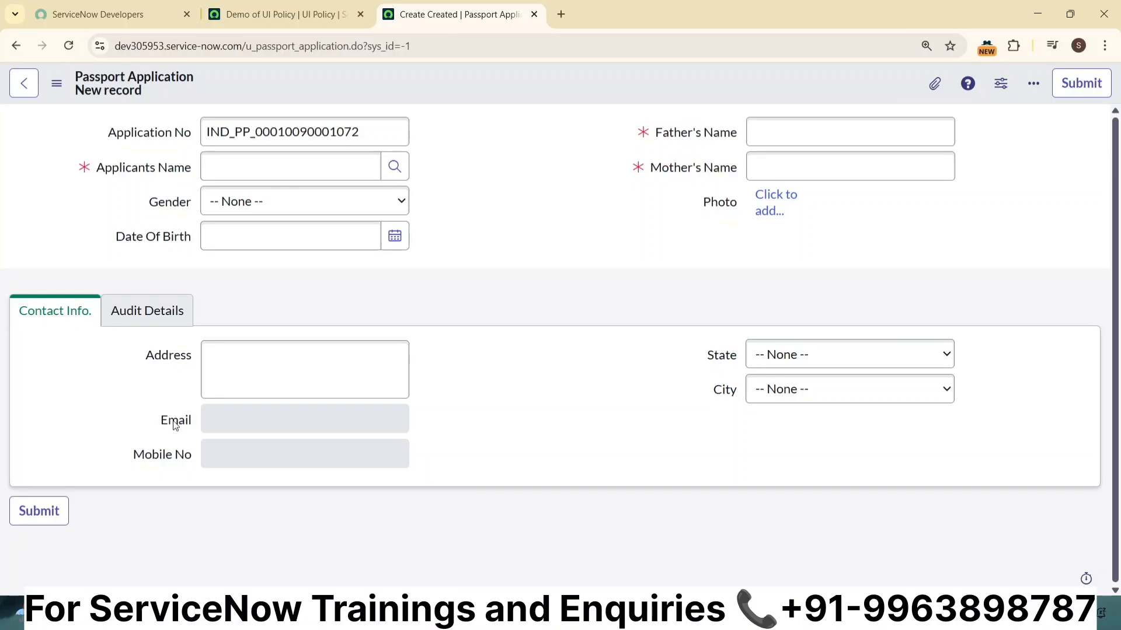
# - Add a UI Policy Action to Demo of UI Policy with Email as the field and Visible set to False, and submit it
pyautogui.click(307, 18)
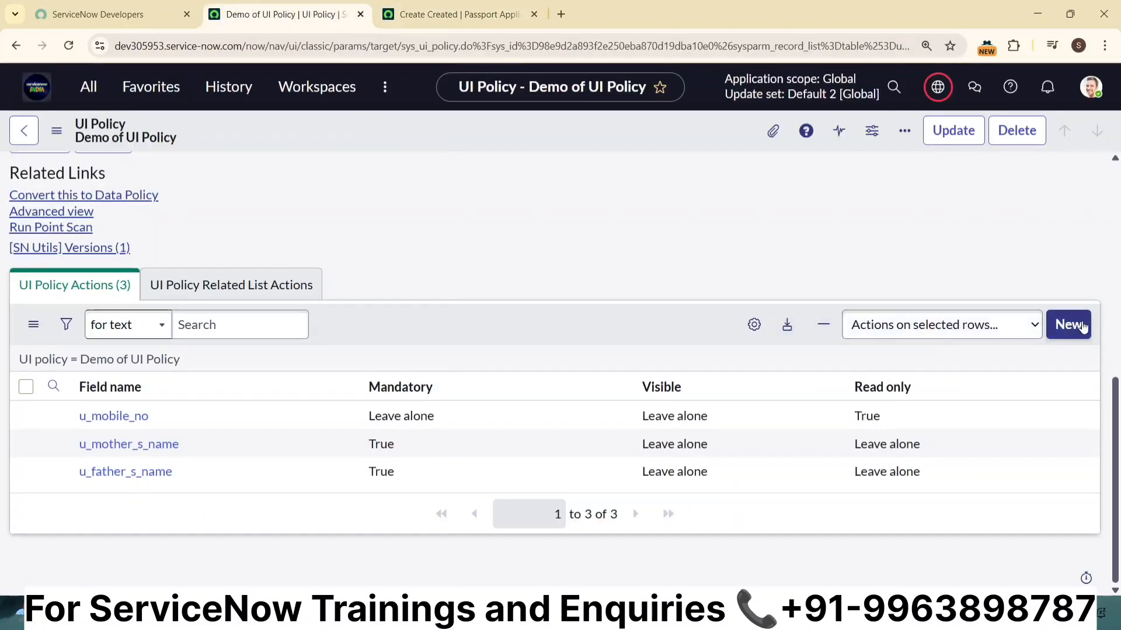
pyautogui.click(1083, 328)
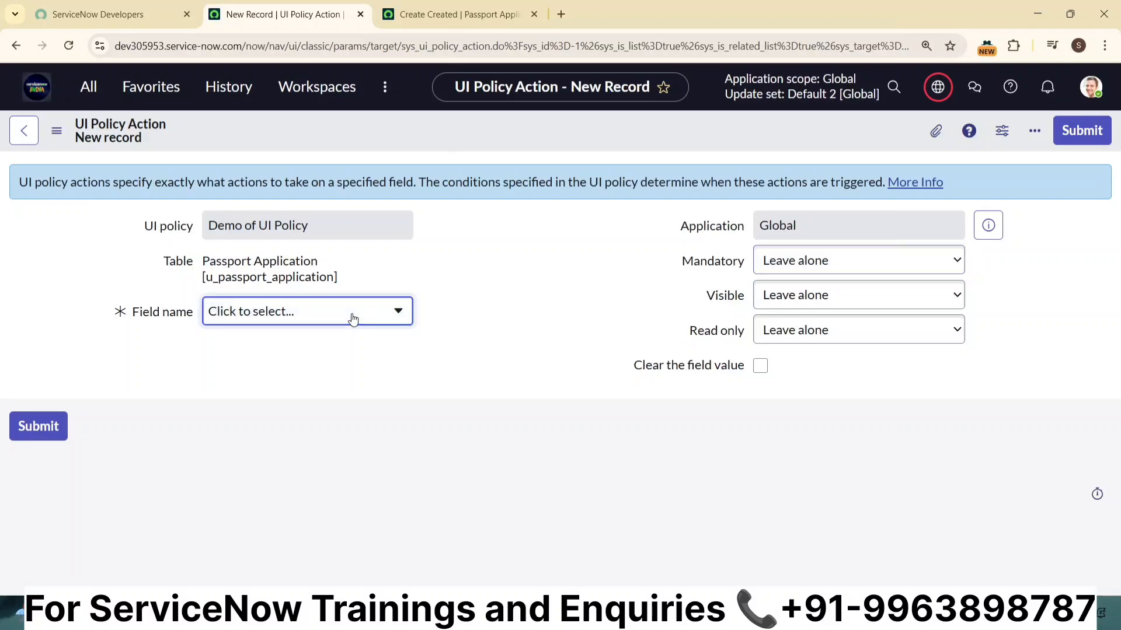
pyautogui.click(351, 318)
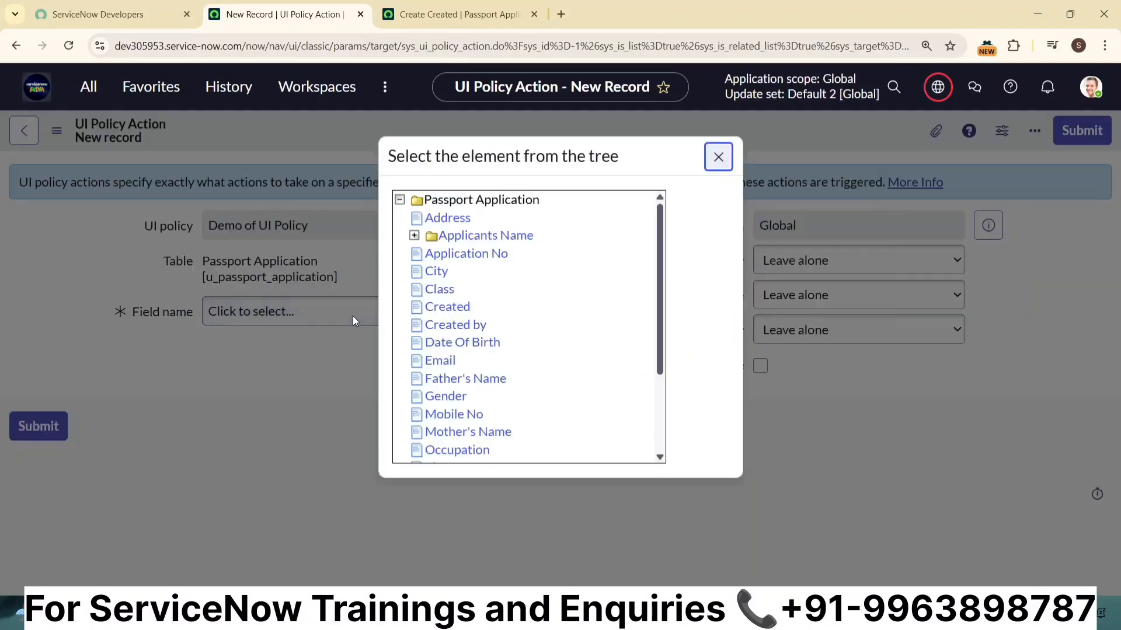
pyautogui.click(439, 363)
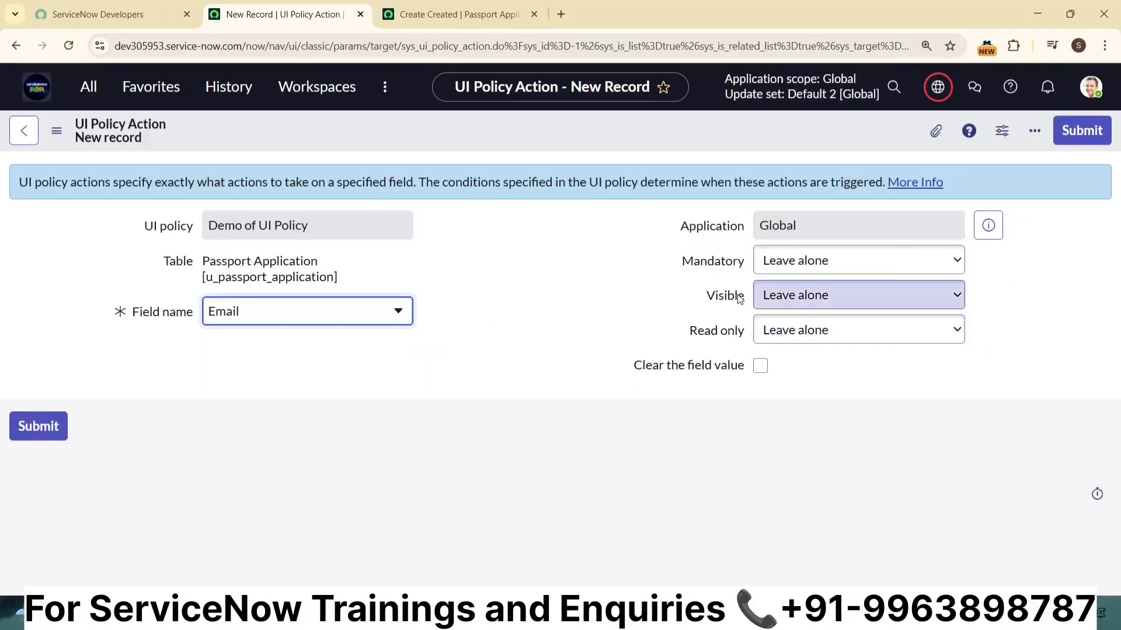
pyautogui.click(816, 302)
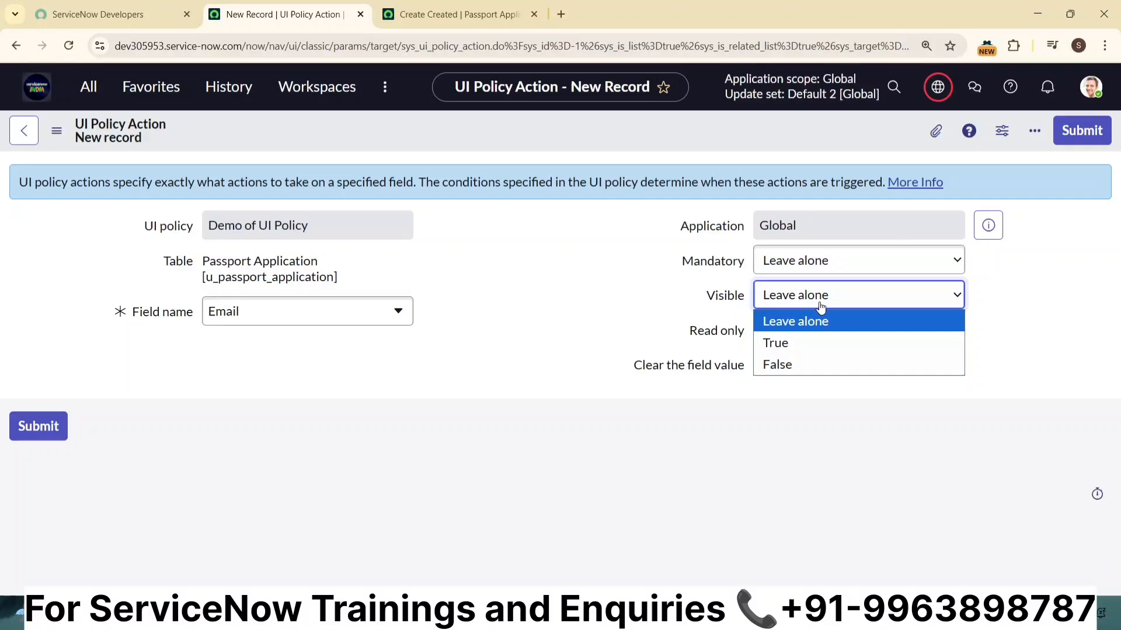
pyautogui.click(796, 365)
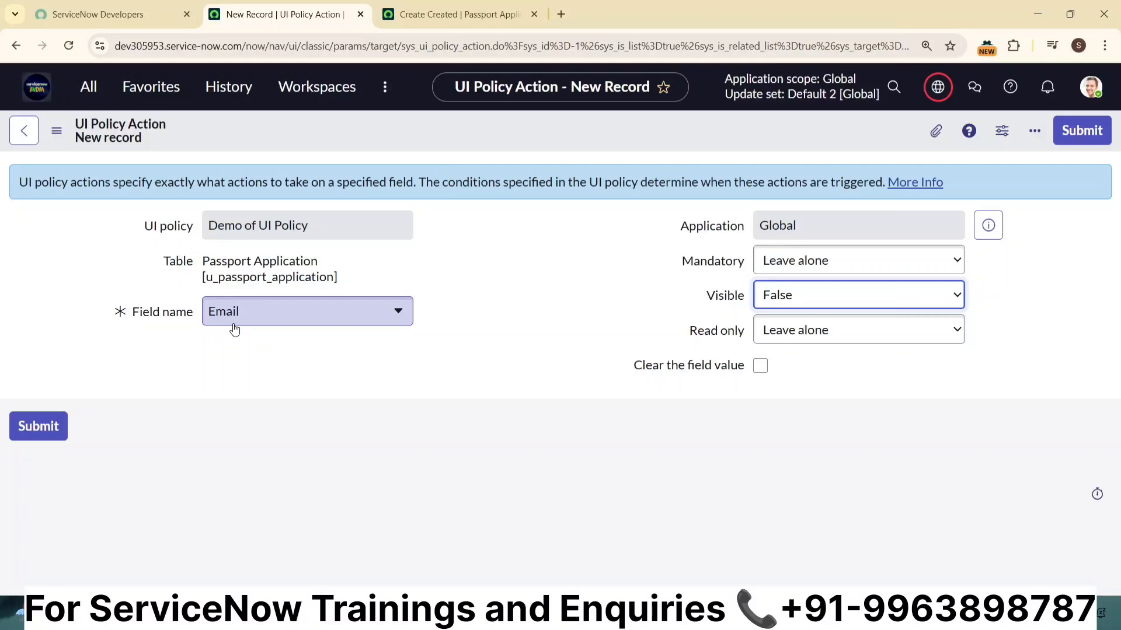
pyautogui.click(788, 309)
pyautogui.click(791, 345)
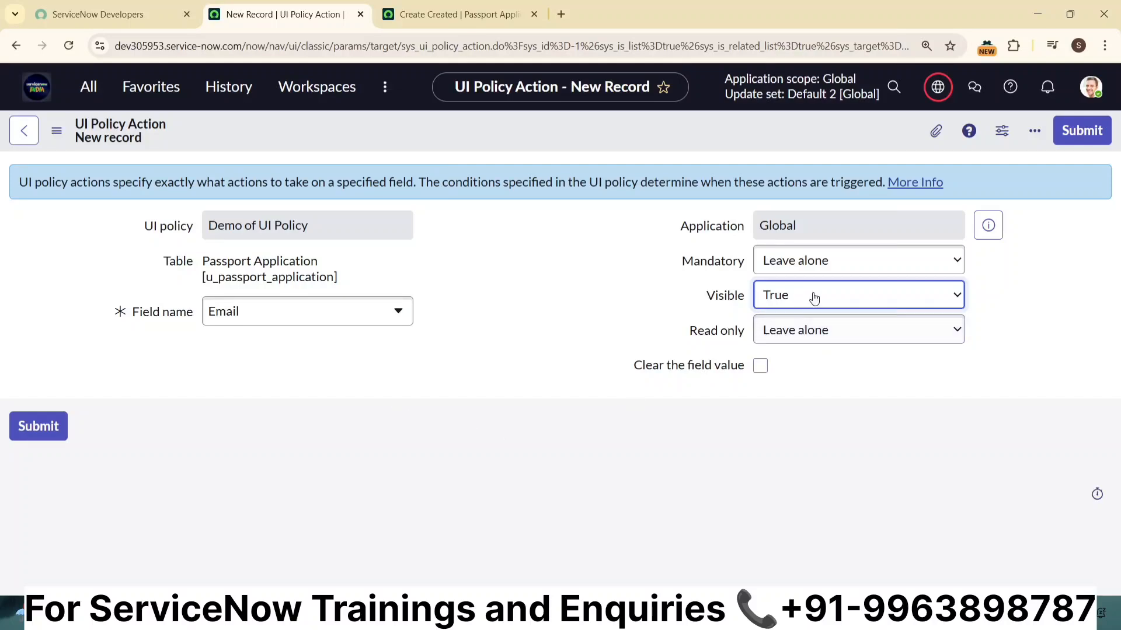
pyautogui.click(816, 296)
pyautogui.click(767, 375)
pyautogui.click(1081, 130)
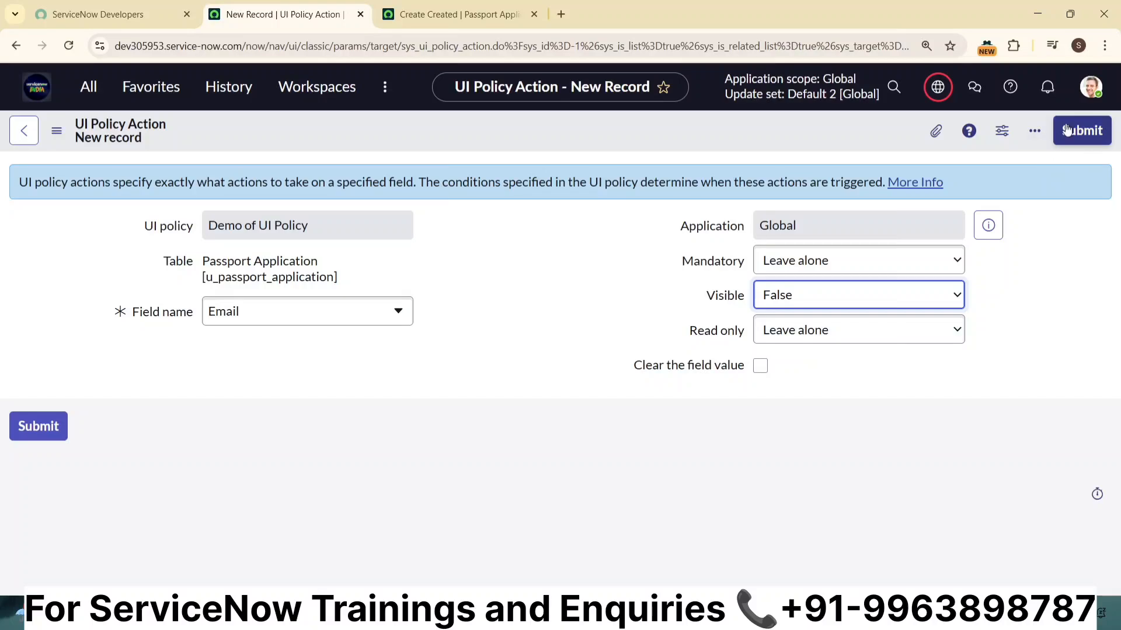
# - Reload the new Passport Application form and check whether the Email field is shown under Contact Info
pyautogui.click(451, 14)
pyautogui.click(69, 46)
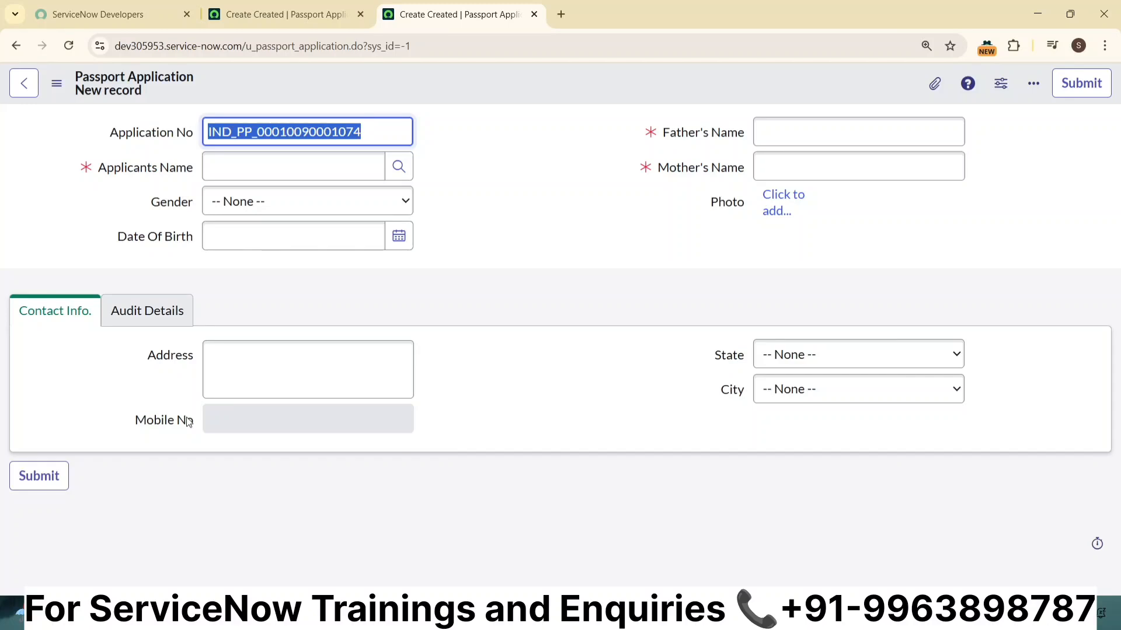
pyautogui.click(331, 18)
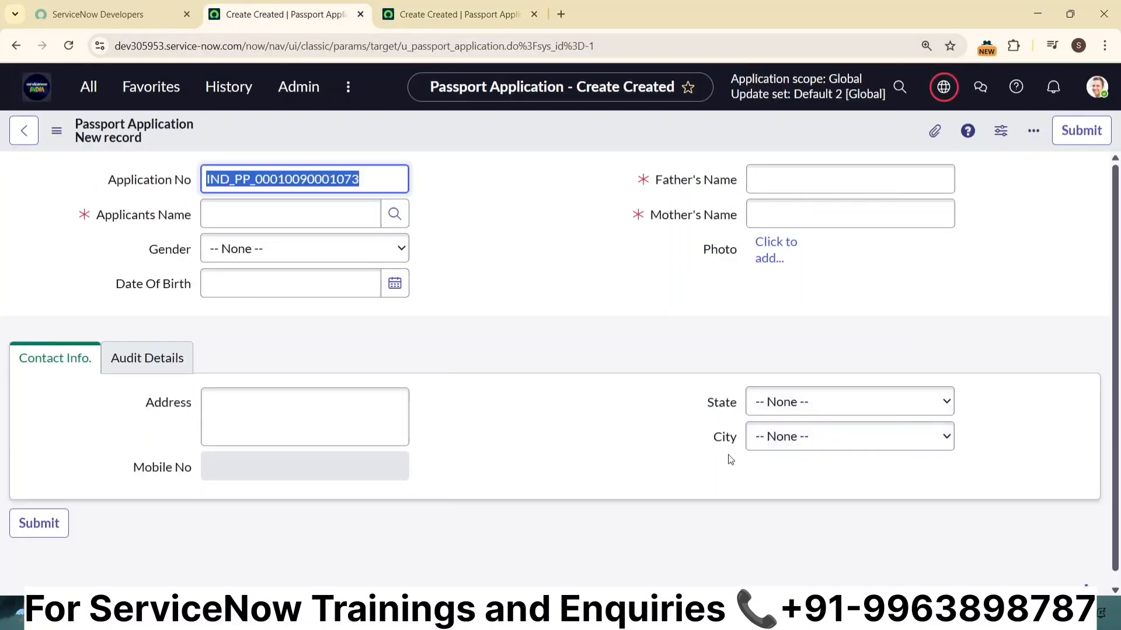
# - Open Demo of UI Policy from the UI Policies configured for the Passport Application form
pyautogui.rightClick(471, 118)
pyautogui.moveTo(545, 154)
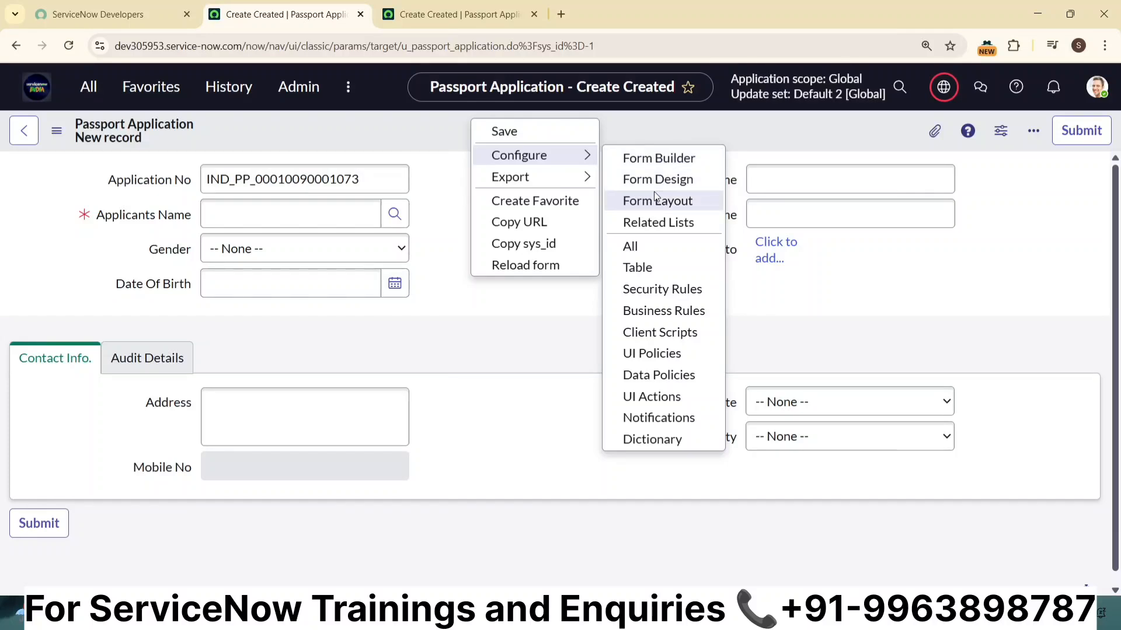
pyautogui.click(656, 352)
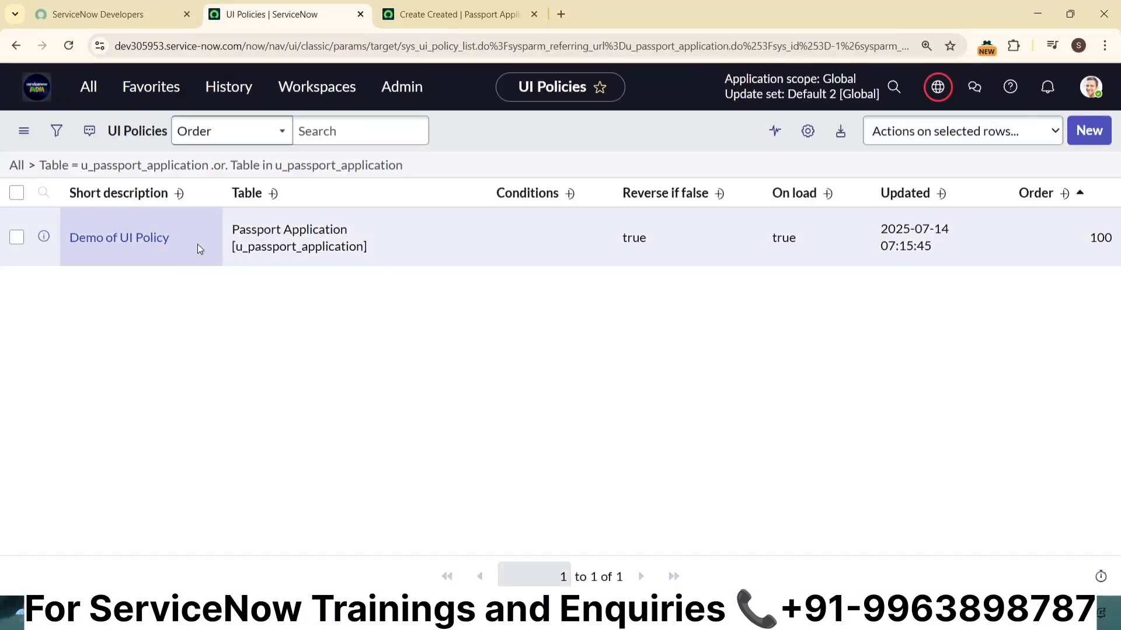
pyautogui.click(152, 242)
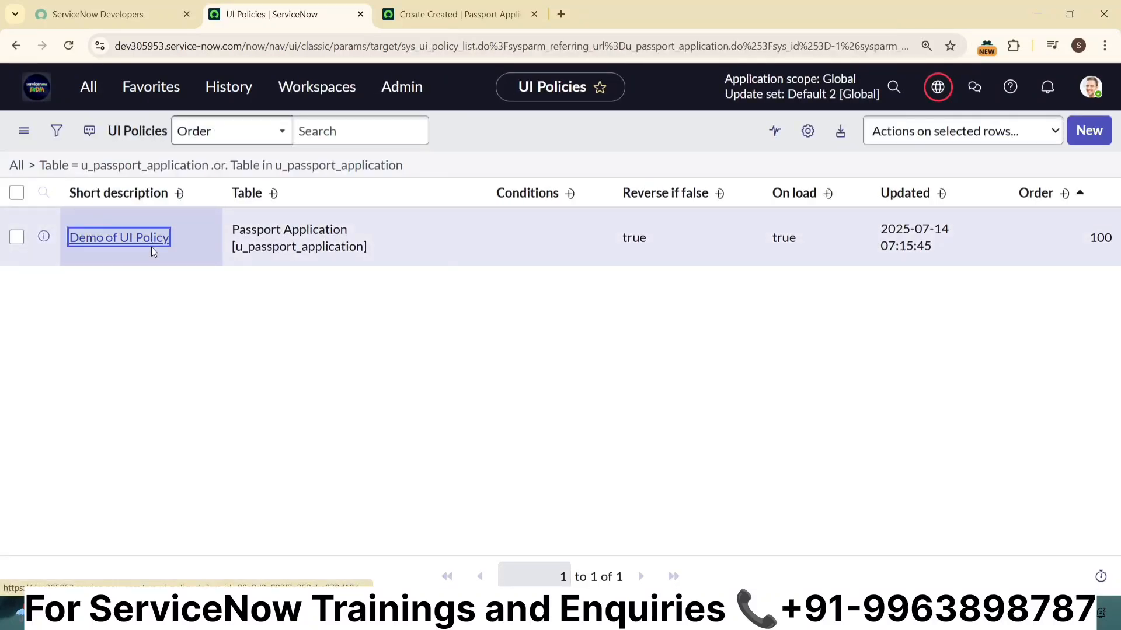
# - Open the dictionary entry of the Address field from the new Passport Application form
pyautogui.click(457, 21)
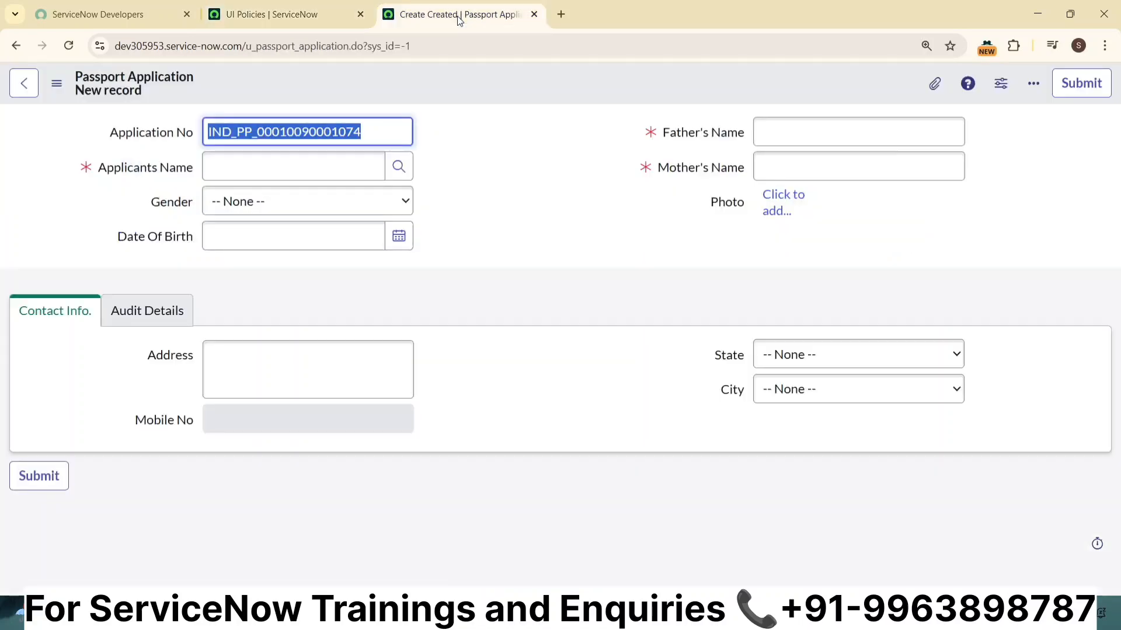
pyautogui.click(252, 355)
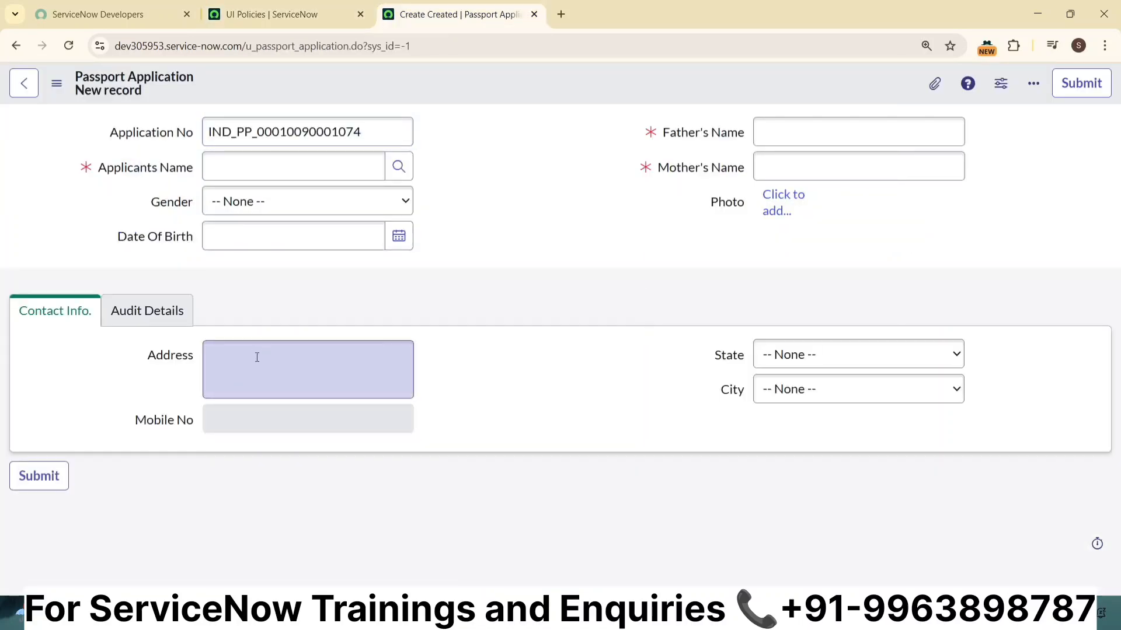
pyautogui.rightClick(174, 357)
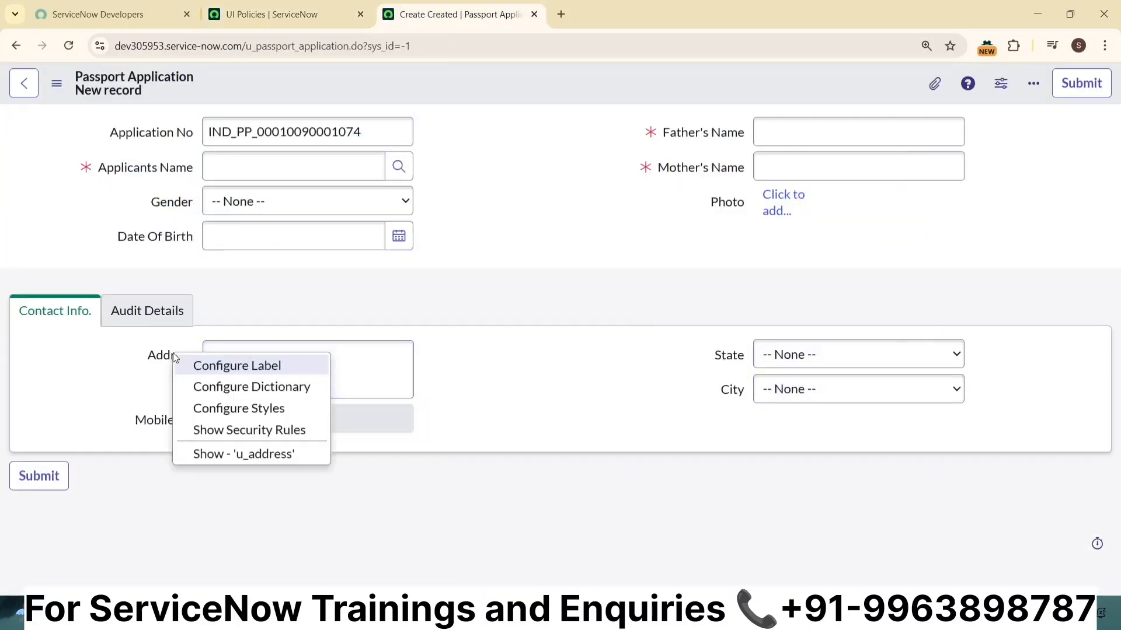
pyautogui.click(234, 396)
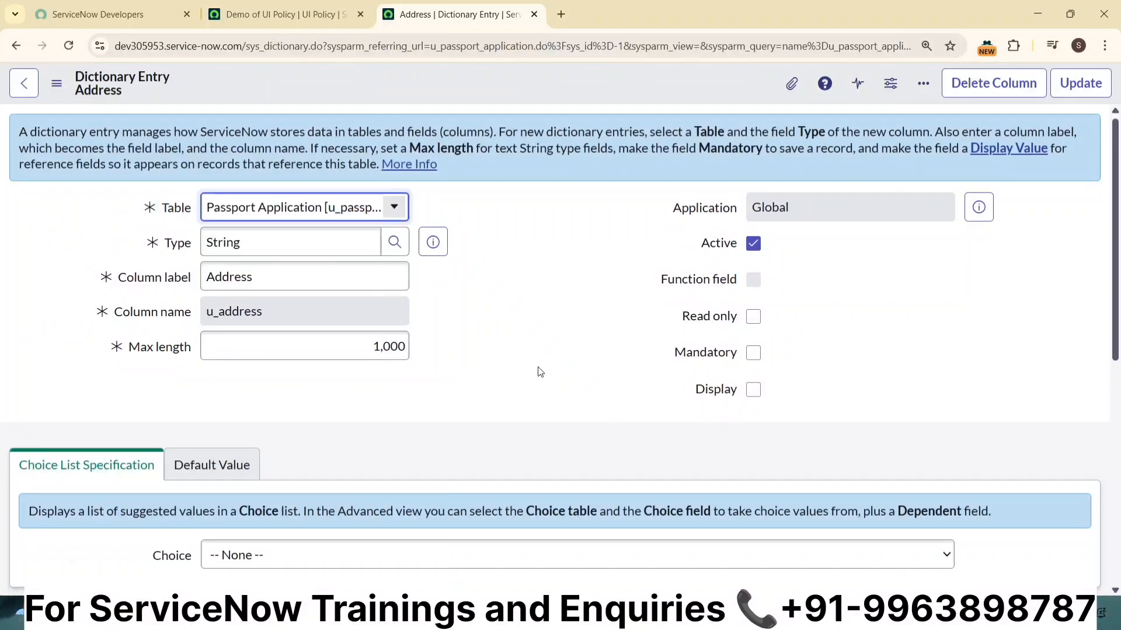
# - Set the Address field's default value to "Testing Purpose" and update the dictionary entry
pyautogui.scroll(-3, 536, 370)
pyautogui.click(220, 338)
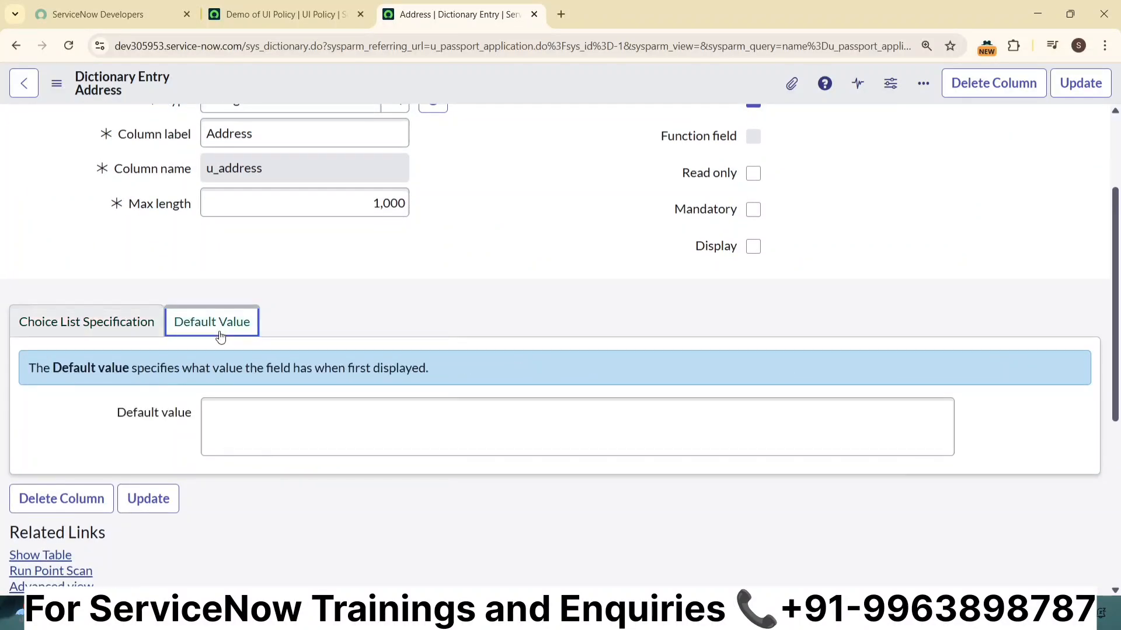
pyautogui.click(358, 409)
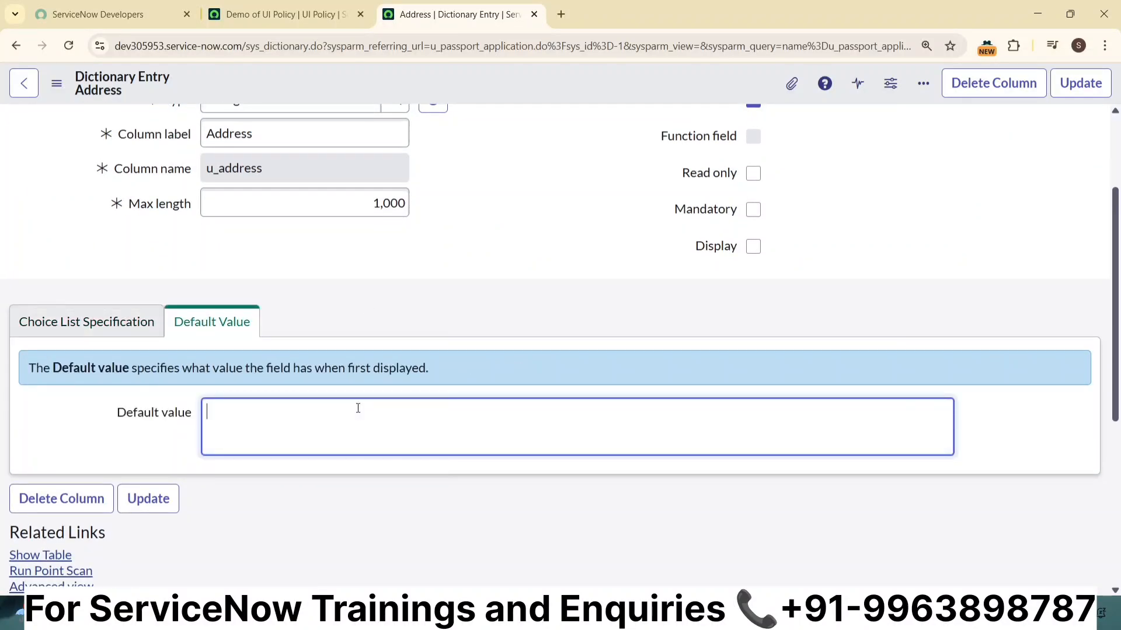
pyautogui.write('Testing Pupose')
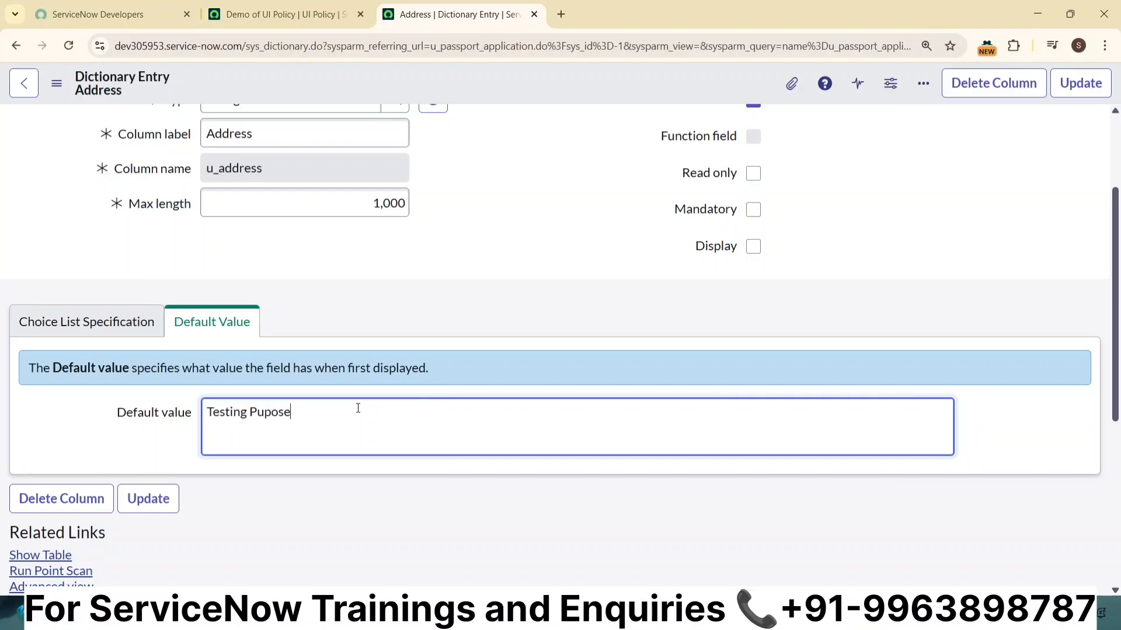
pyautogui.press('BackSpace')
pyautogui.press('BackSpace')
pyautogui.press('BackSpace')
pyautogui.press('BackSpace')
pyautogui.write('rpose')
pyautogui.click(1083, 83)
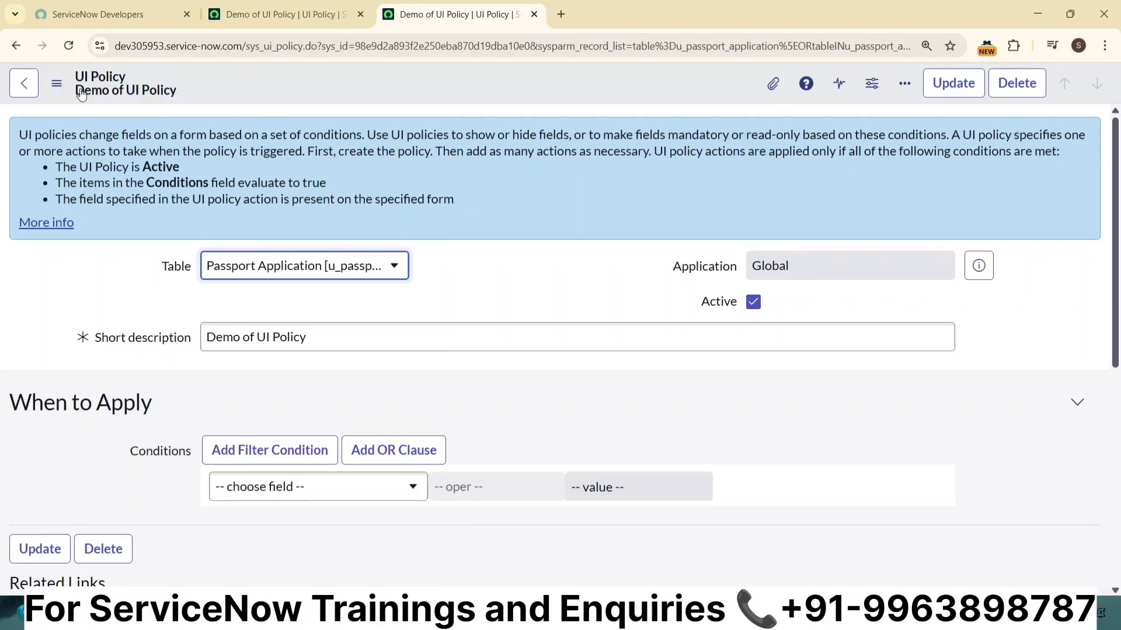
# - Open a new Passport Application form from the history in a separate tab and check the Address field's default value
pyautogui.click(303, 16)
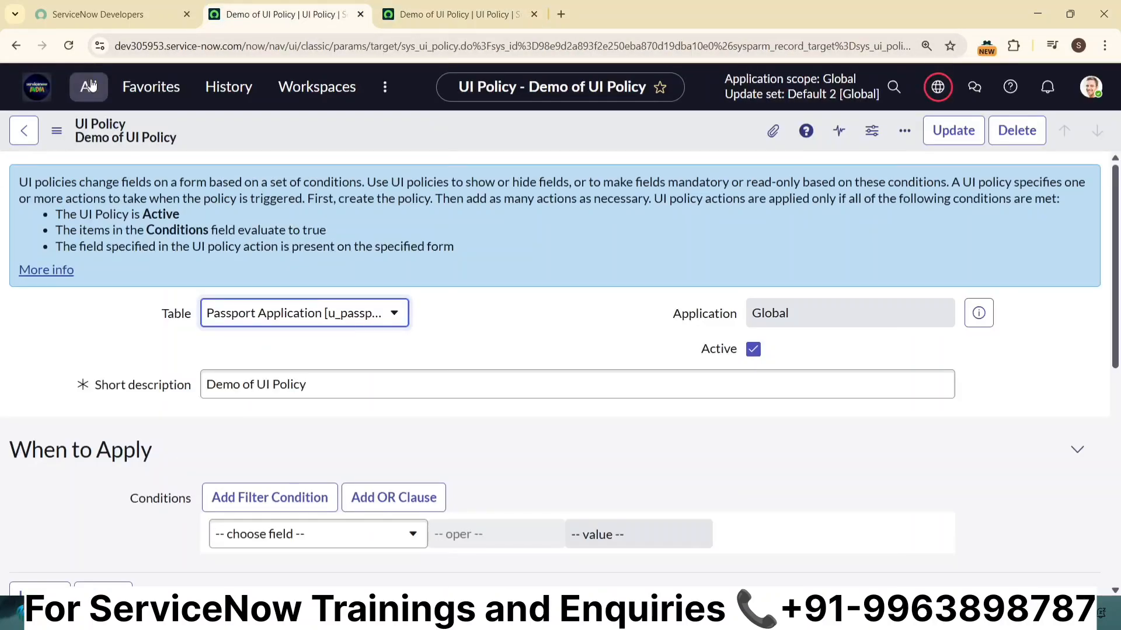
pyautogui.click(88, 86)
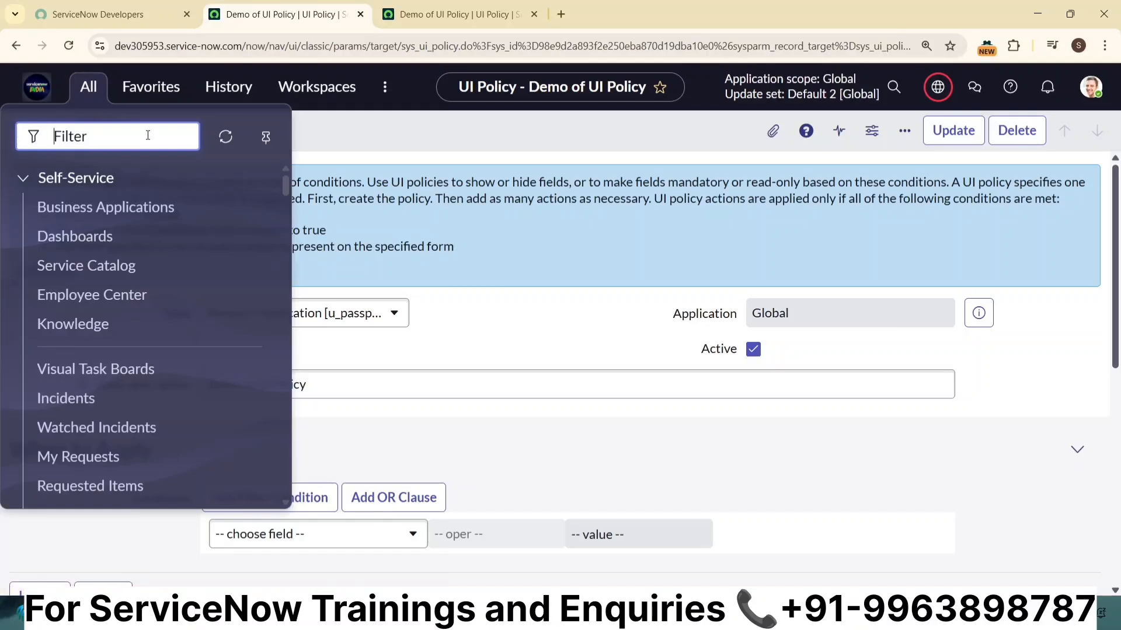
pyautogui.write('t')
pyautogui.click(228, 89)
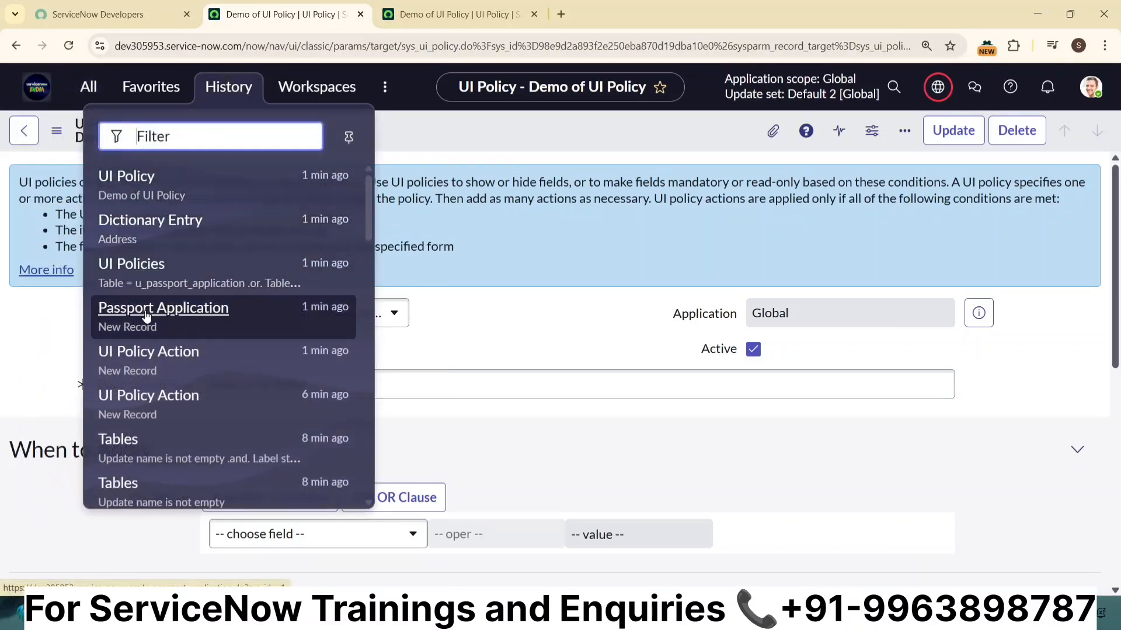
pyautogui.middleClick(146, 315)
pyautogui.click(600, 7)
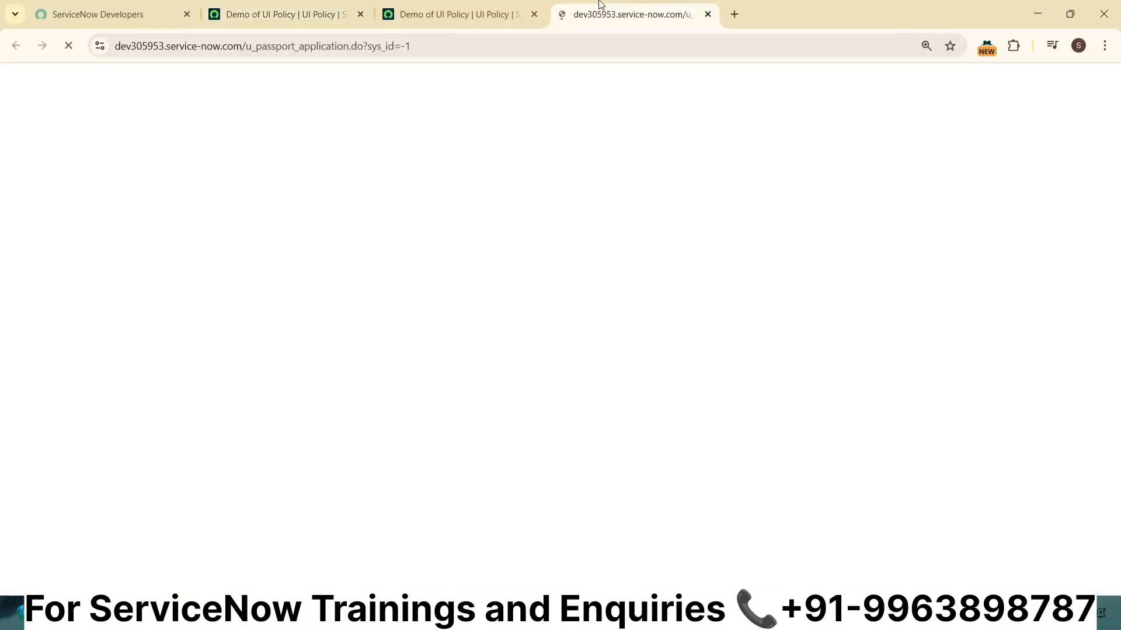
pyautogui.click(693, 445)
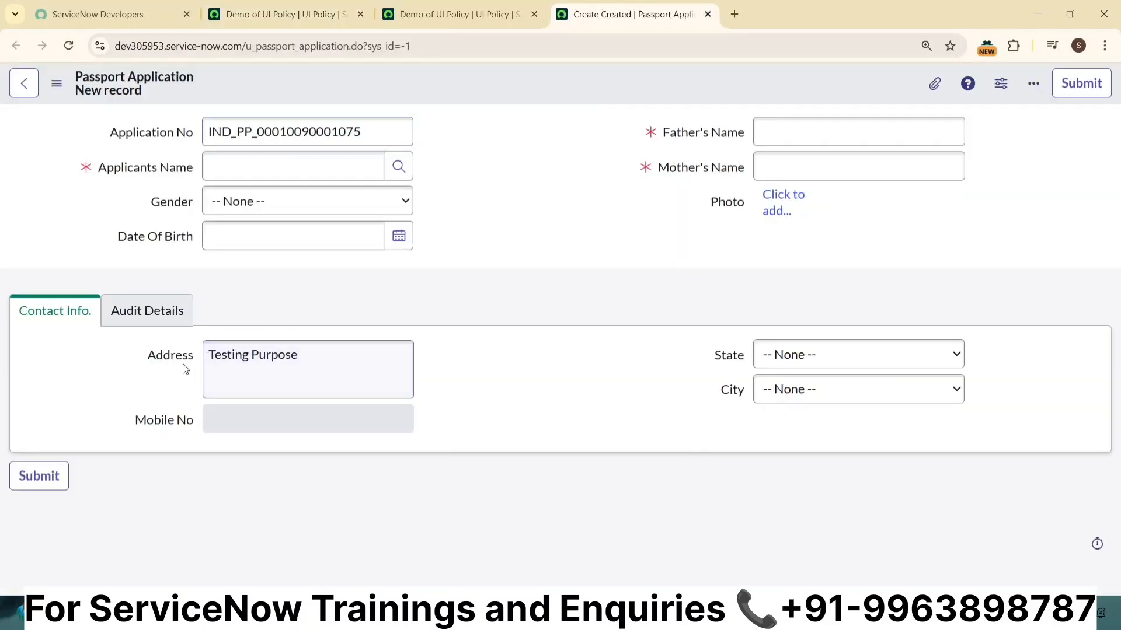
pyautogui.moveTo(306, 357); pyautogui.dragTo(191, 357)
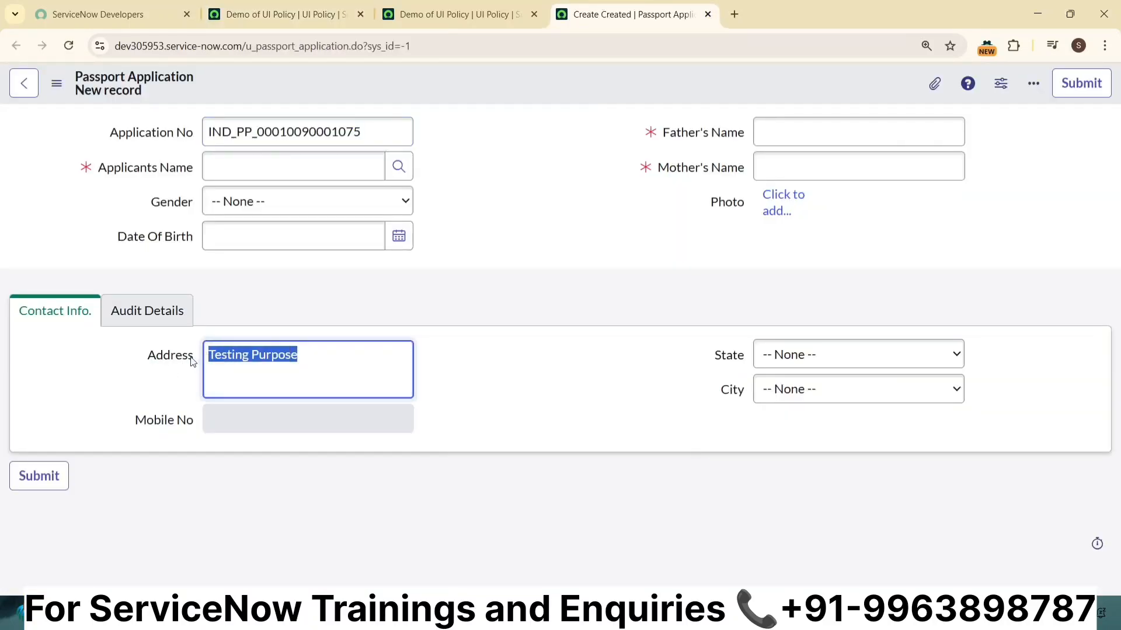
pyautogui.click(308, 334)
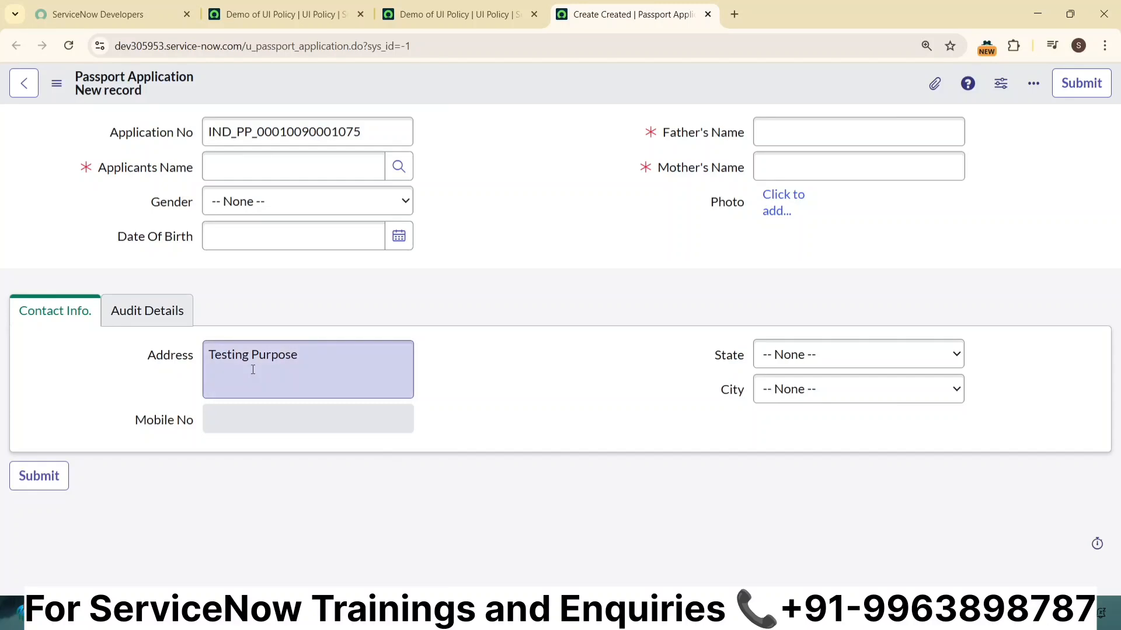
# - Add a UI Policy Action to Demo of UI Policy that clears the Address field's value, and submit it
pyautogui.click(294, 18)
pyautogui.scroll(-8, 578, 371)
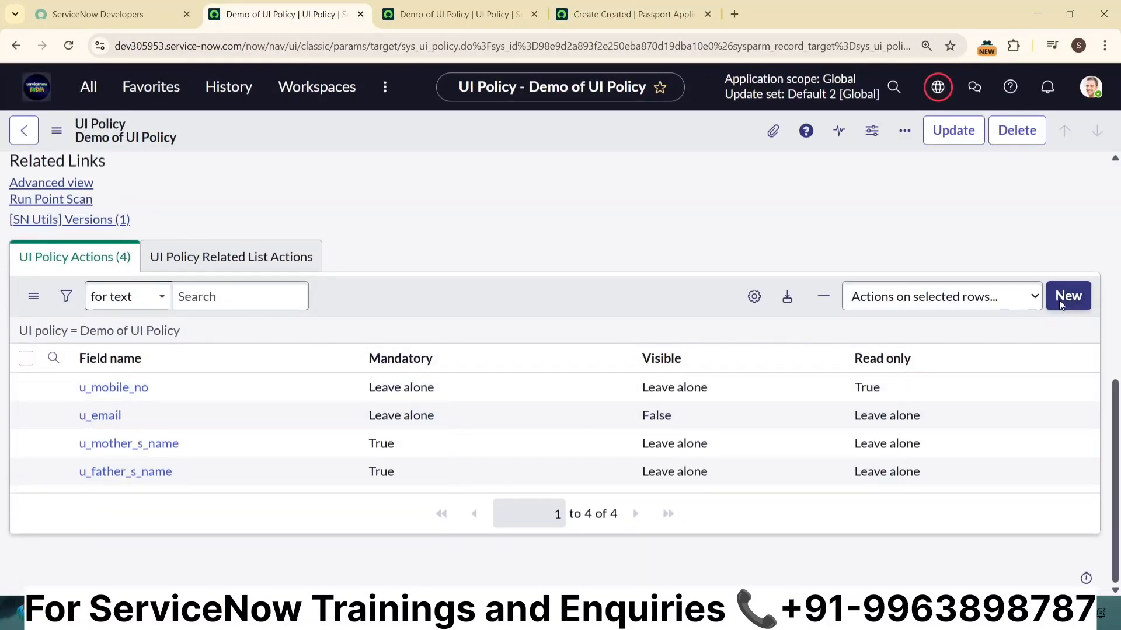
pyautogui.click(1060, 302)
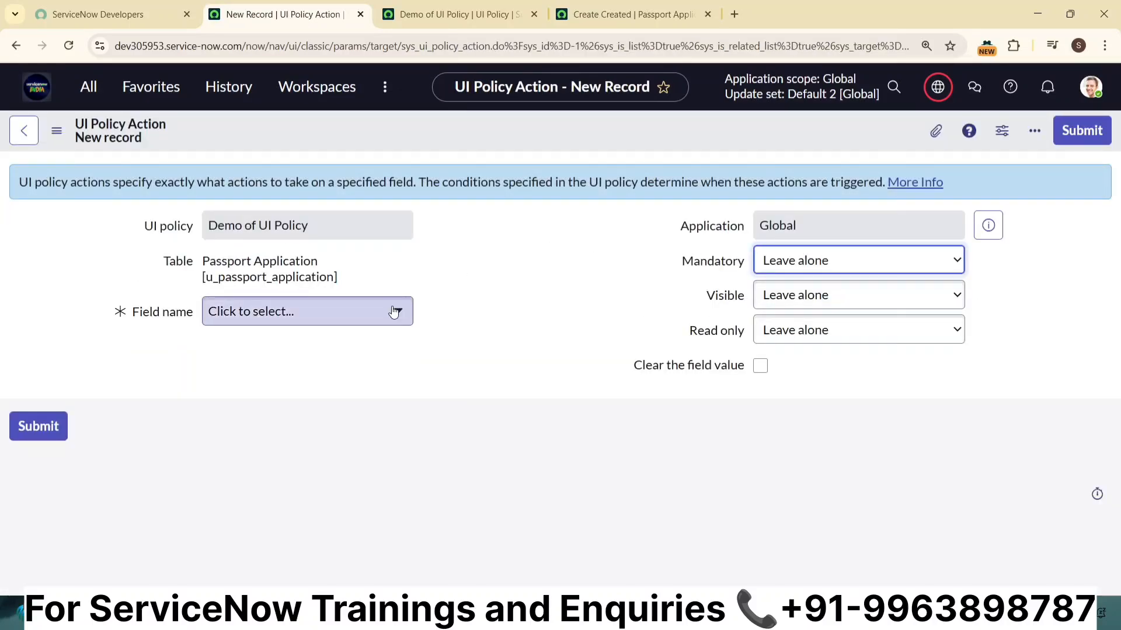
pyautogui.click(376, 321)
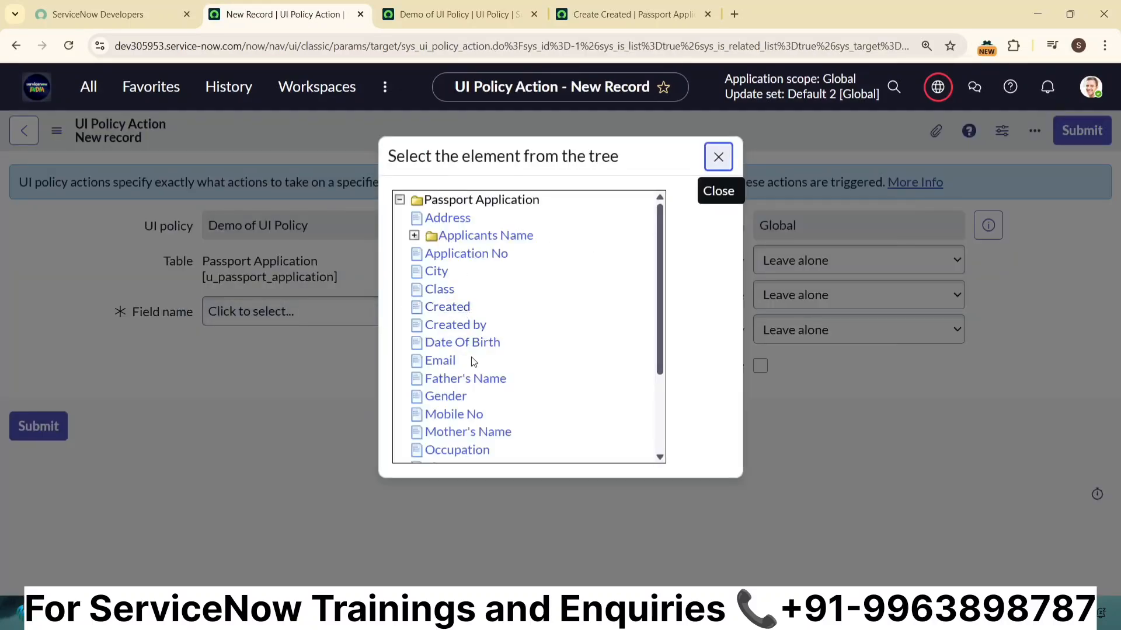
pyautogui.scroll(-1, 470, 362)
pyautogui.scroll(2, 464, 327)
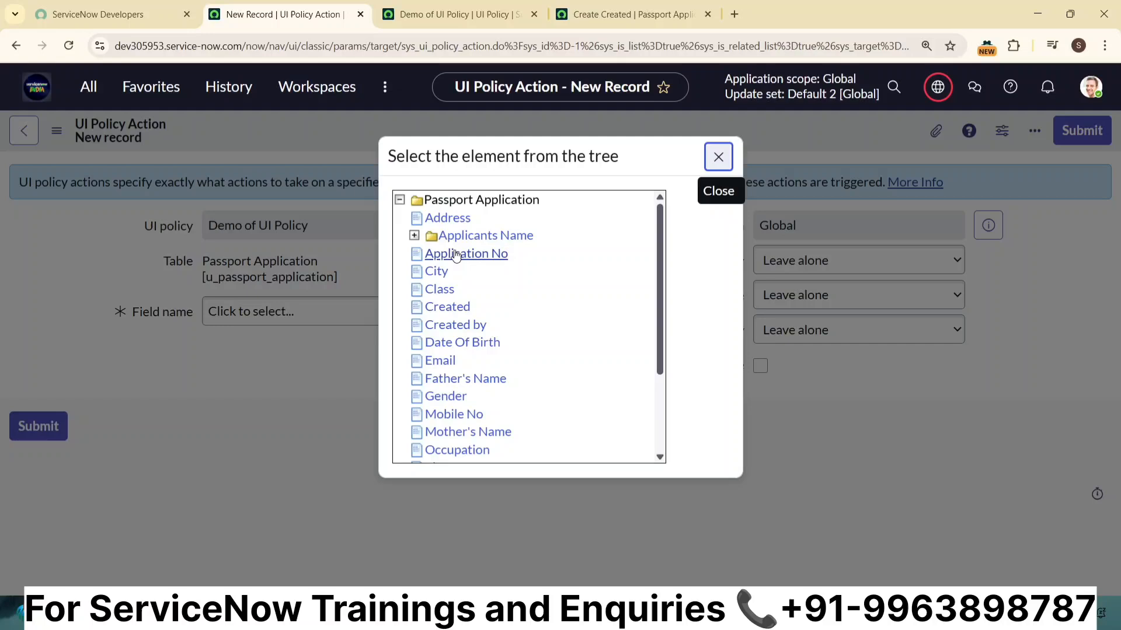
pyautogui.click(459, 218)
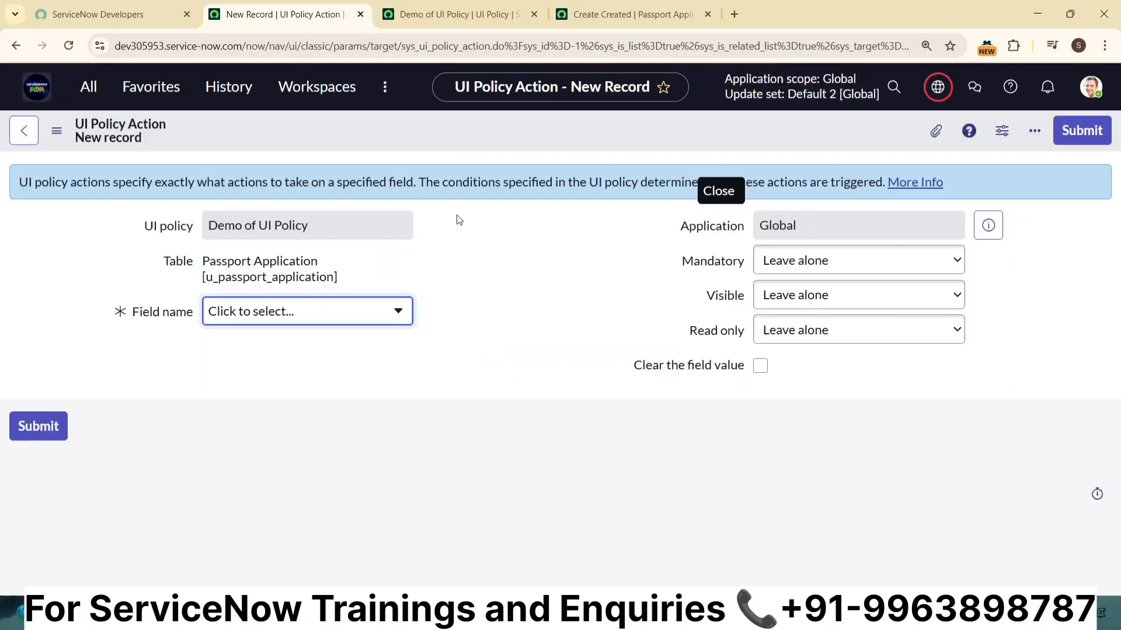
pyautogui.click(761, 365)
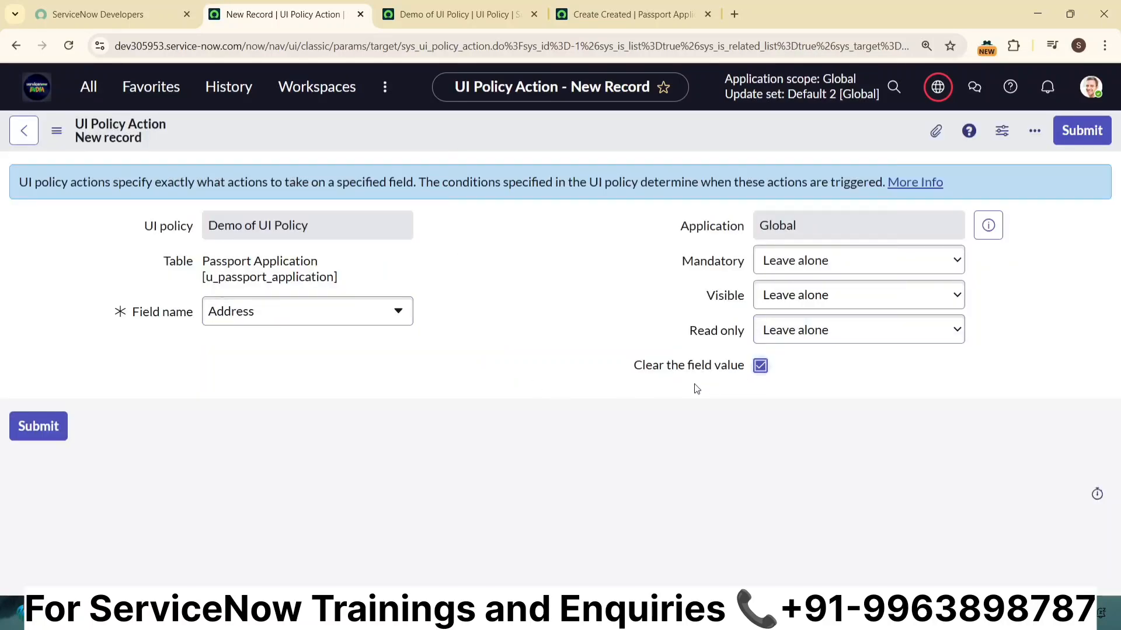
pyautogui.click(1076, 143)
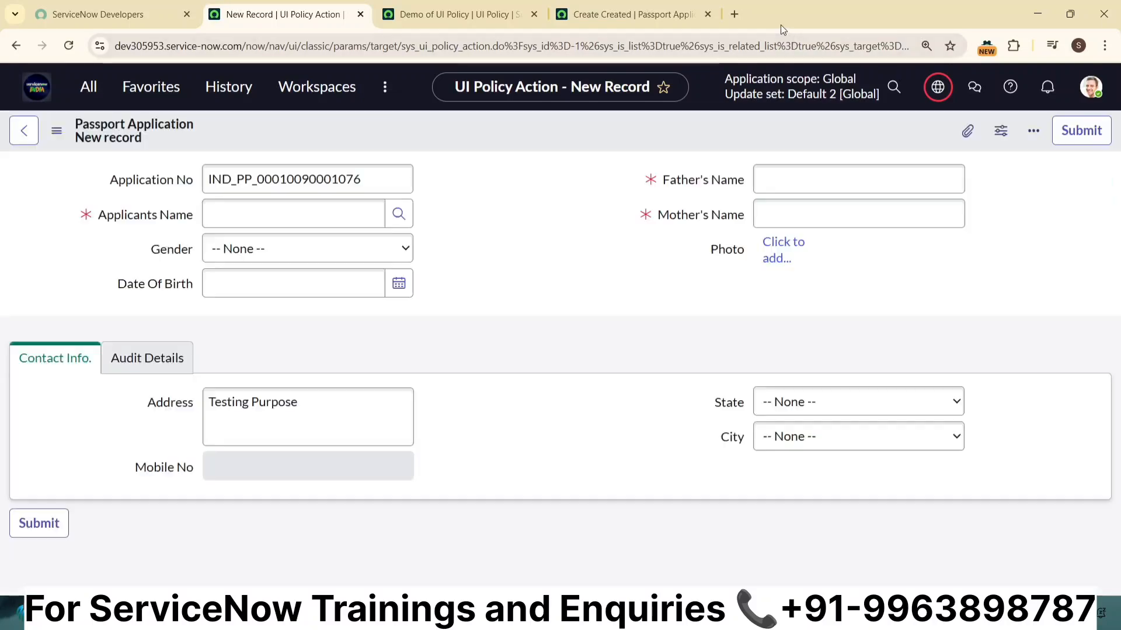
# - Reload the new Passport Application form and check whether the Address field's default value is cleared
pyautogui.click(637, 7)
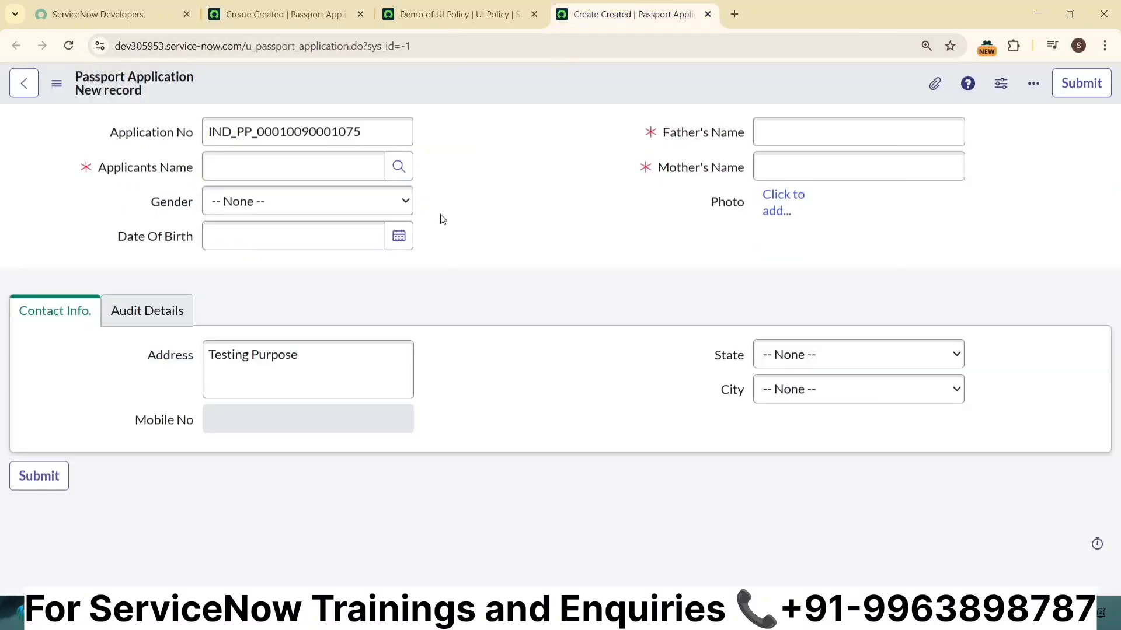
pyautogui.click(69, 47)
pyautogui.click(257, 379)
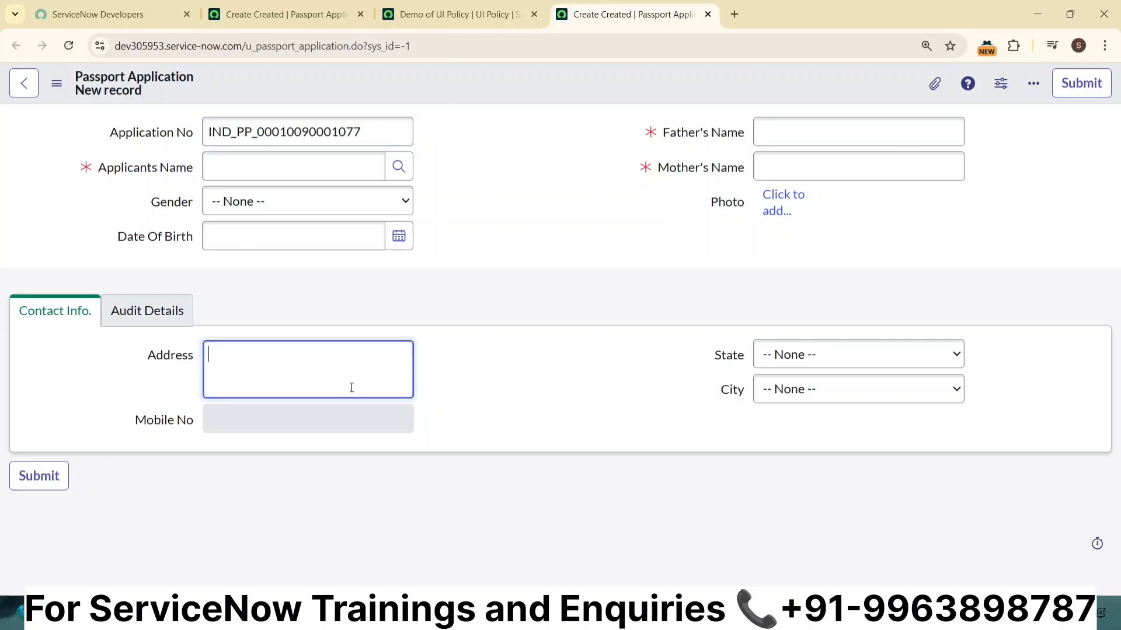
# - Switch to the Notepad notes and review the four UI Policy actions, from ReadOnly to Clear Column Value
pyautogui.hotkey('alt', 'Tab')
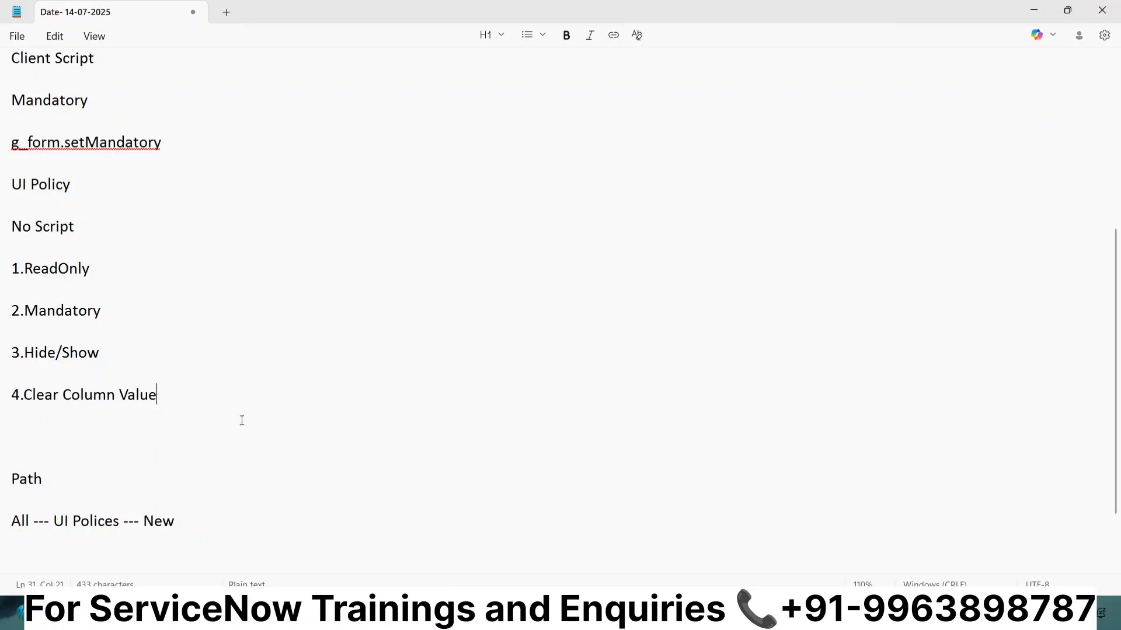
pyautogui.click(115, 271)
pyautogui.click(109, 309)
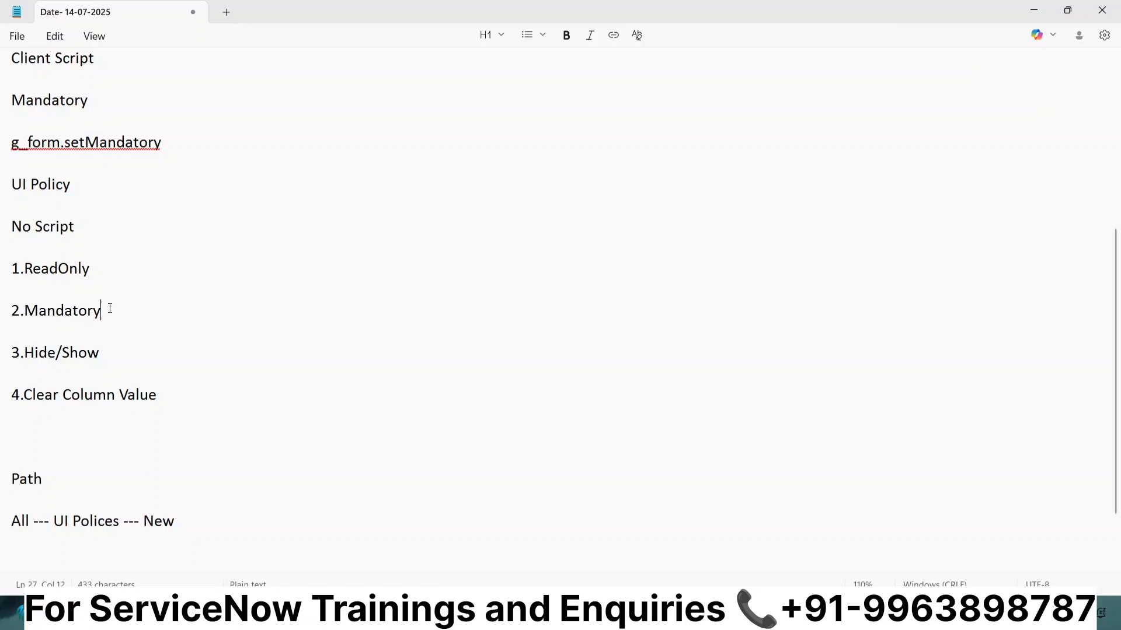
pyautogui.click(113, 352)
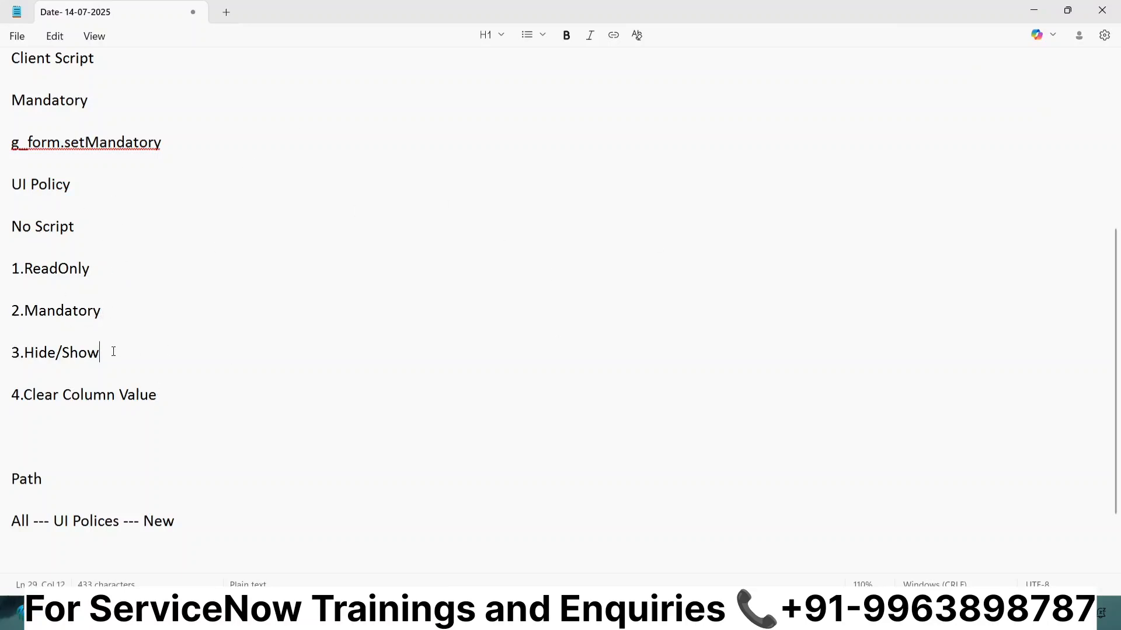
pyautogui.click(185, 395)
pyautogui.scroll(-1, 181, 233)
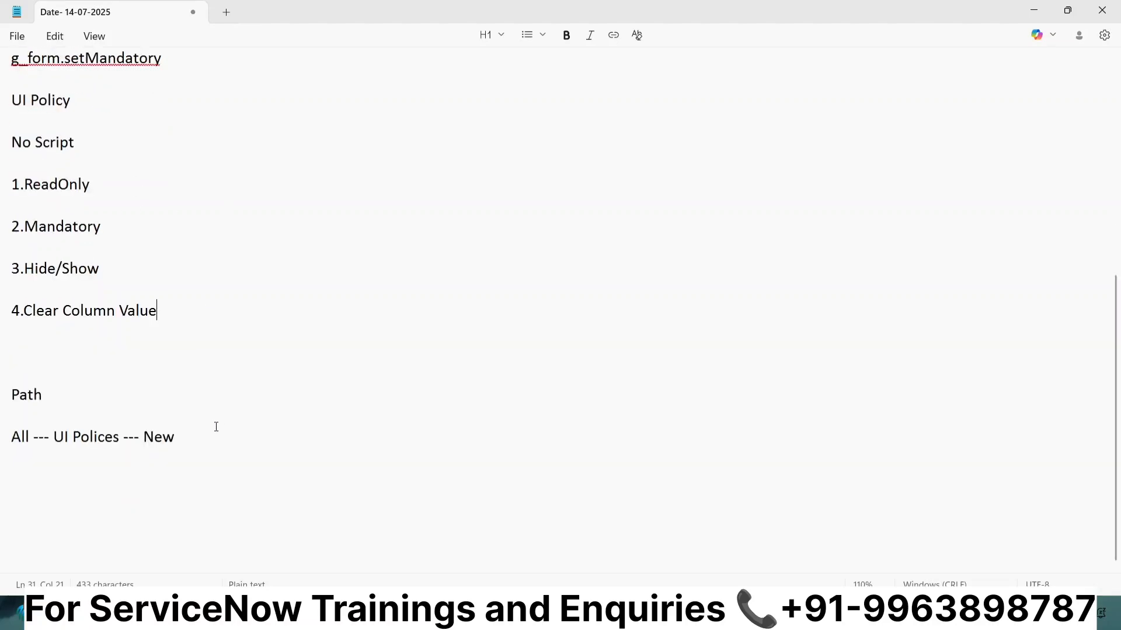
# - Add a "Condition" heading to the notes below the "All --- UI Polices --- New" path, followed by blank lines
pyautogui.click(216, 427)
pyautogui.press('Return')
pyautogui.press('Return')
pyautogui.press('Return')
pyautogui.write('Co')
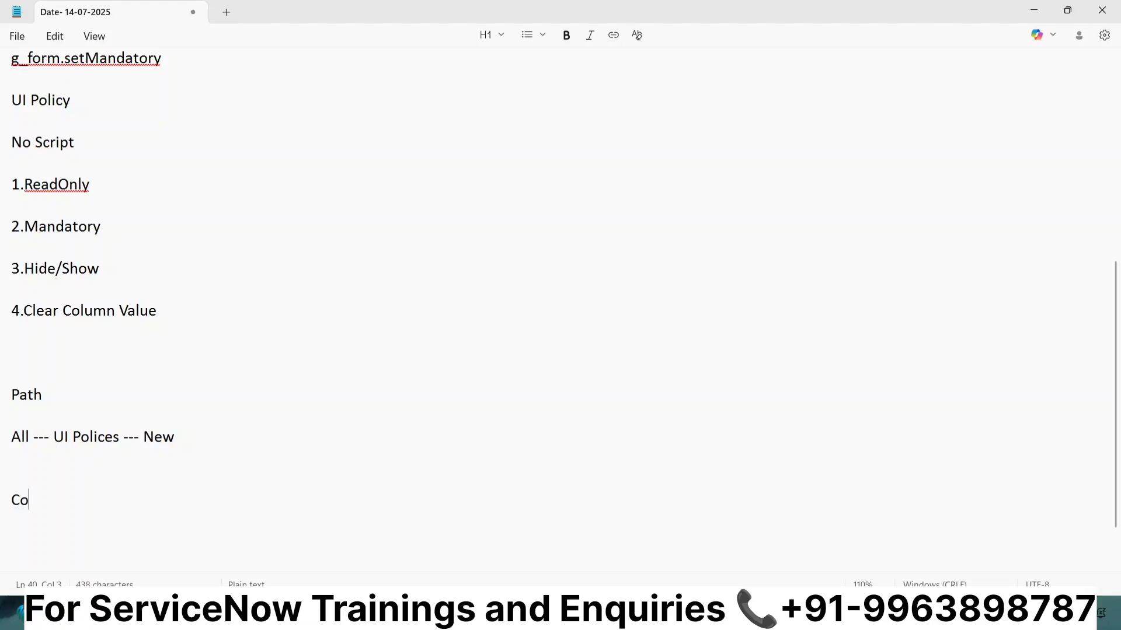
pyautogui.write('ndition')
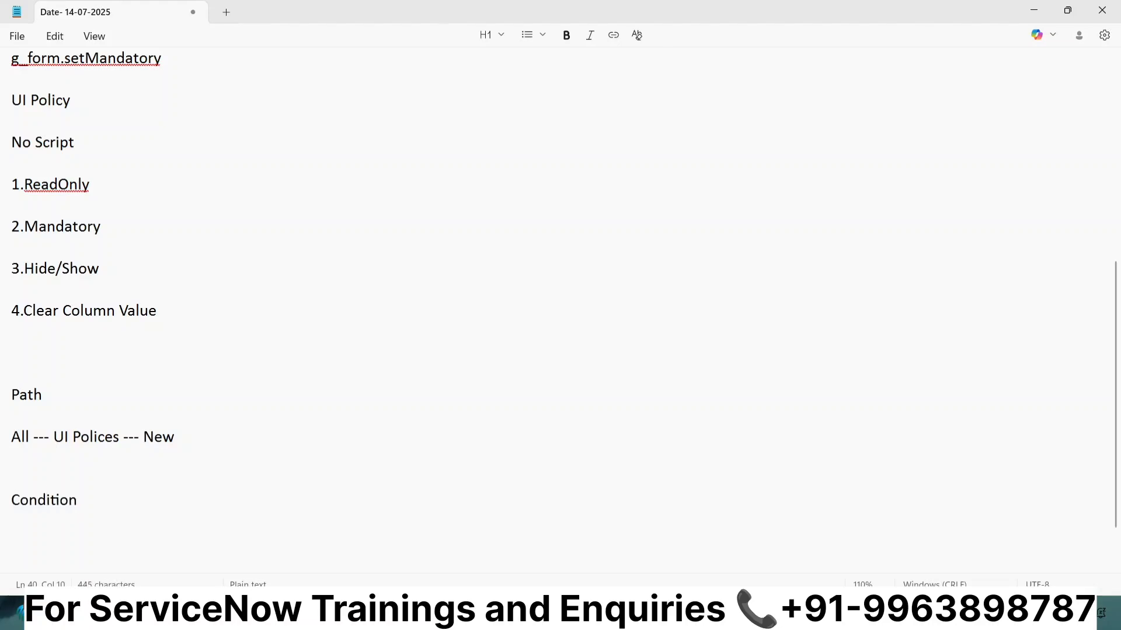
pyautogui.press('Return')
pyautogui.press('Return')
pyautogui.scroll(-2, 317, 475)
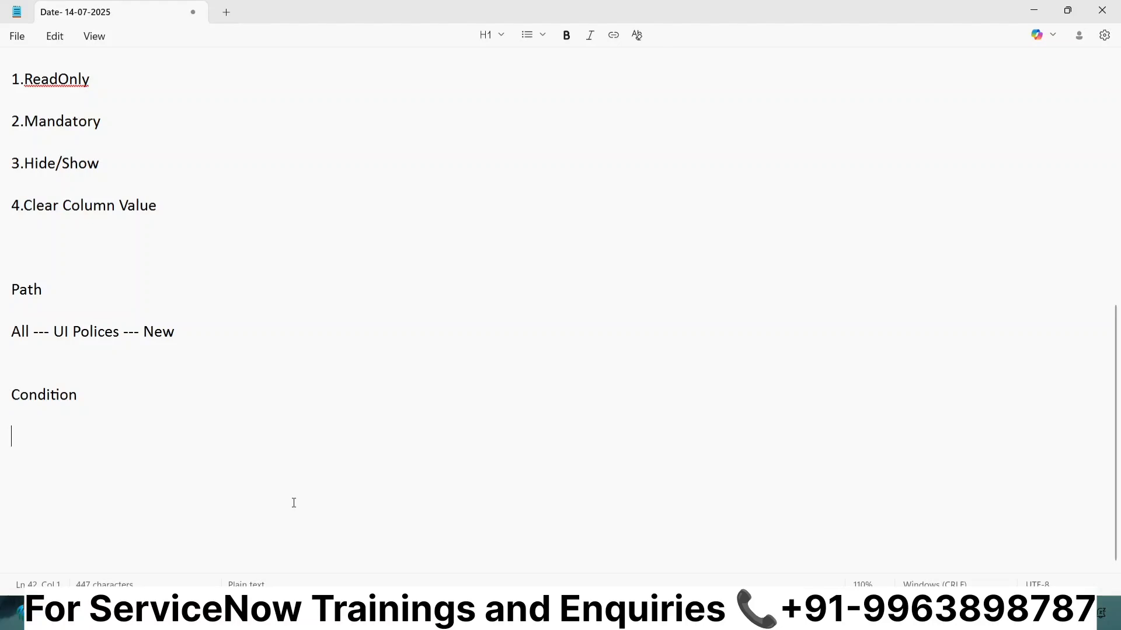
# - Switch back to the new Passport Application form in Chrome and set Gender to Male
pyautogui.click(773, 611)
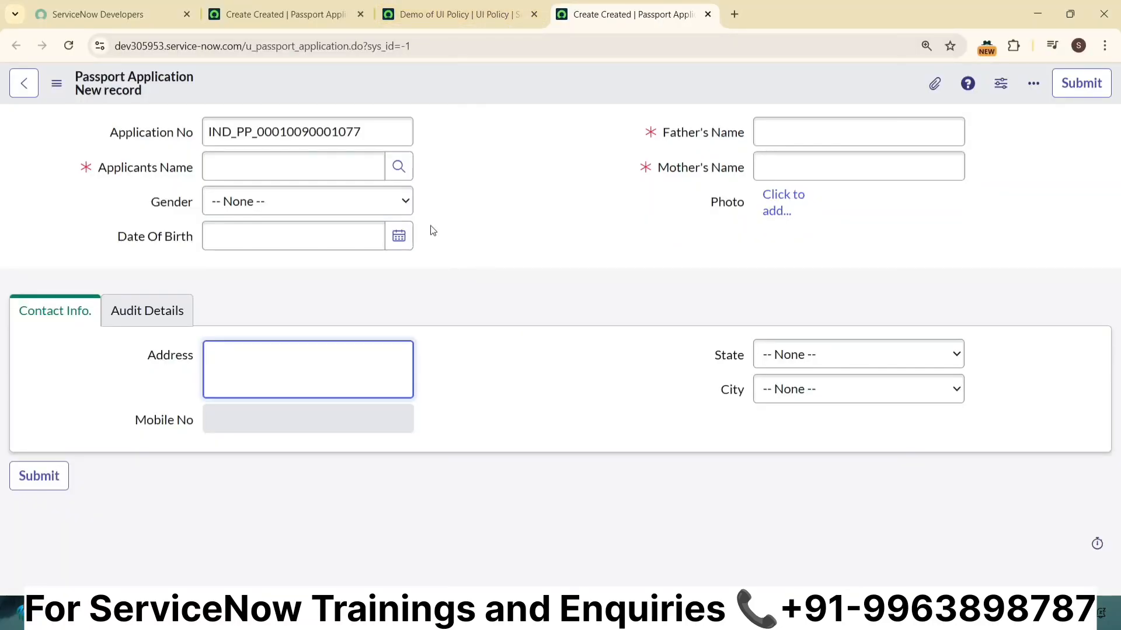
pyautogui.click(402, 200)
pyautogui.click(335, 248)
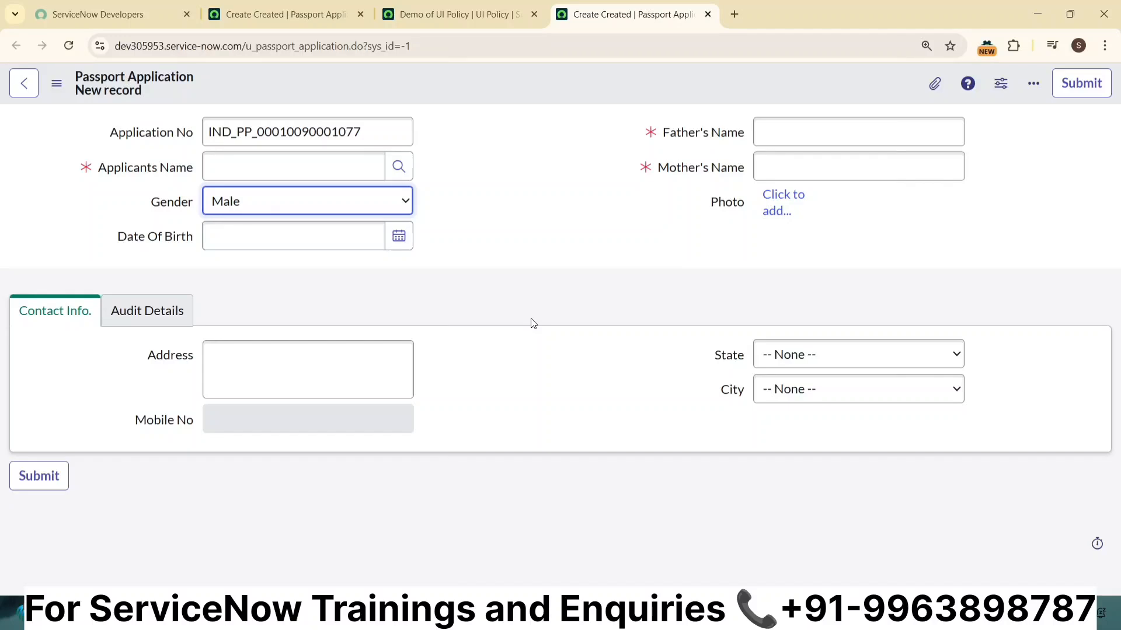
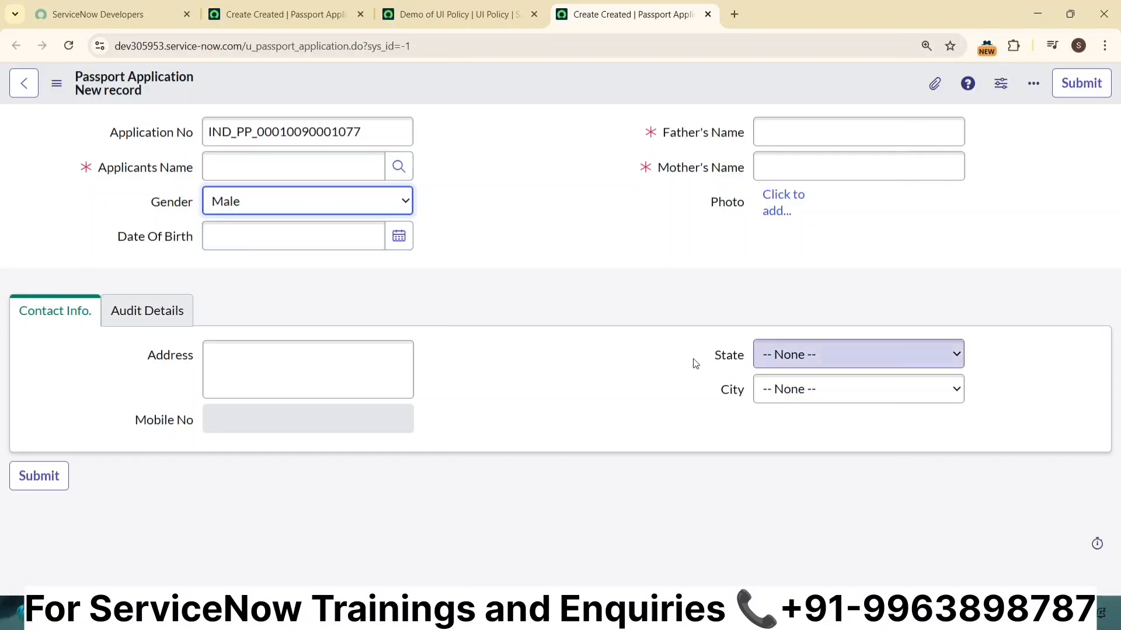
# - Switch to the Notepad notes and write "if( u_gender == Male)" with an empty pair of braces under the Condition heading
pyautogui.hotkey('alt', 'Tab')
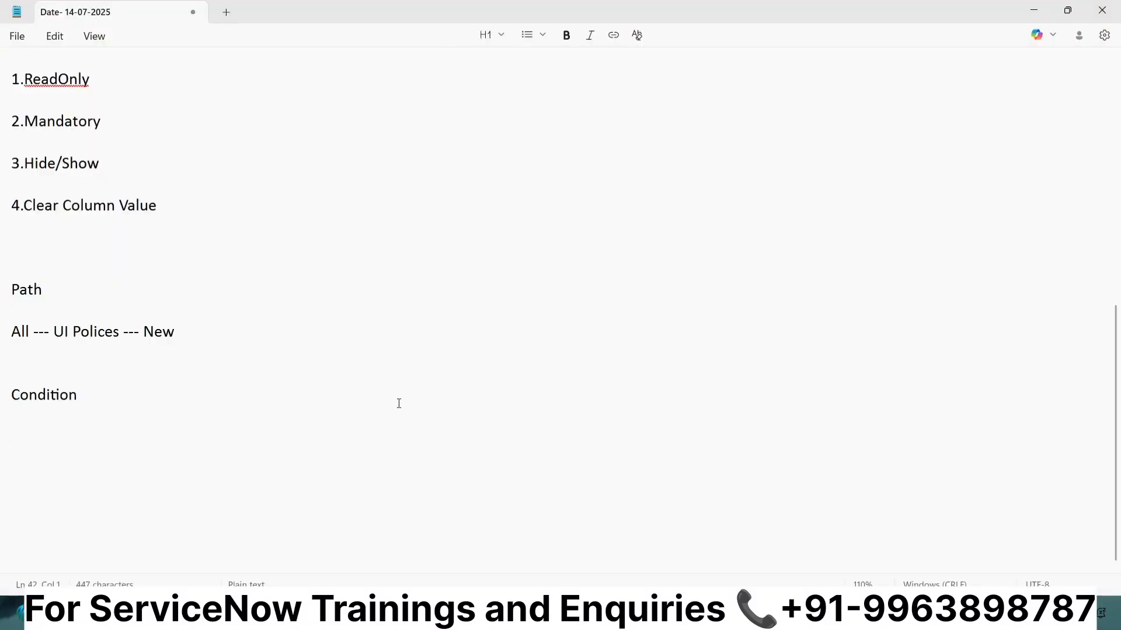
pyautogui.write('if(')
pyautogui.write('u_gender ')
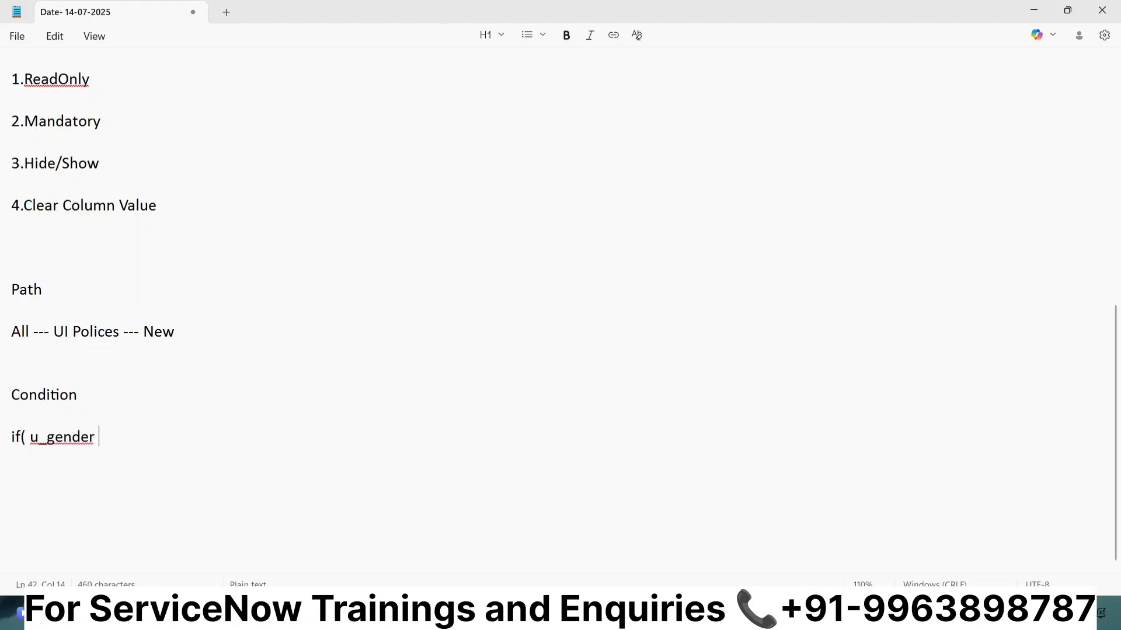
pyautogui.write('== Male)')
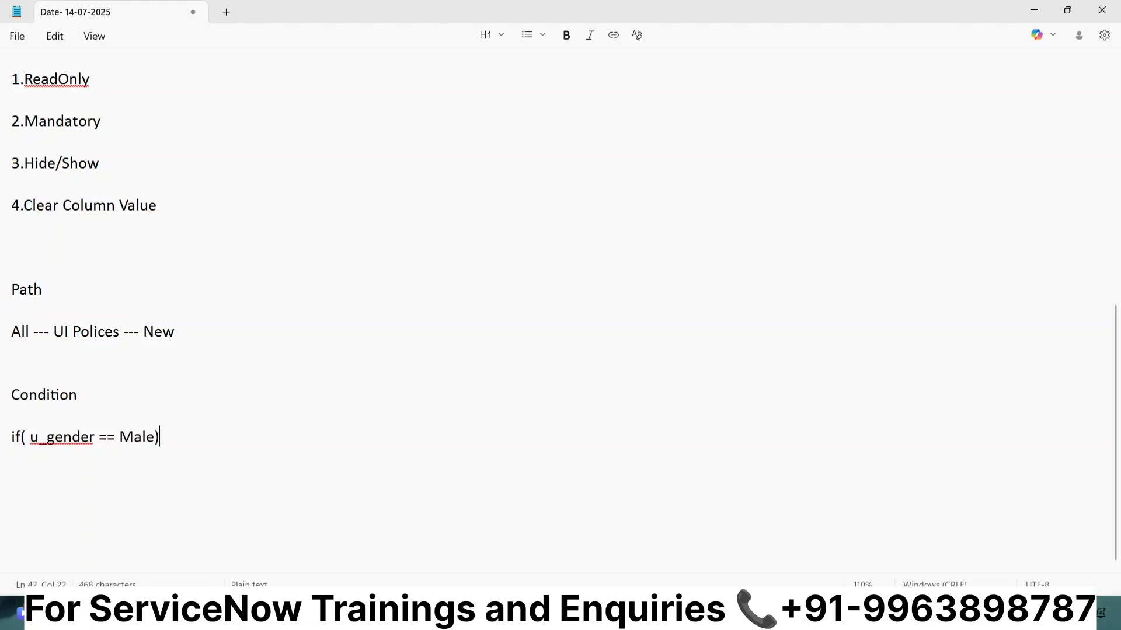
pyautogui.press('Return')
pyautogui.write('{')
pyautogui.write('}')
pyautogui.press('Return')
pyautogui.press('Return')
pyautogui.press('Return')
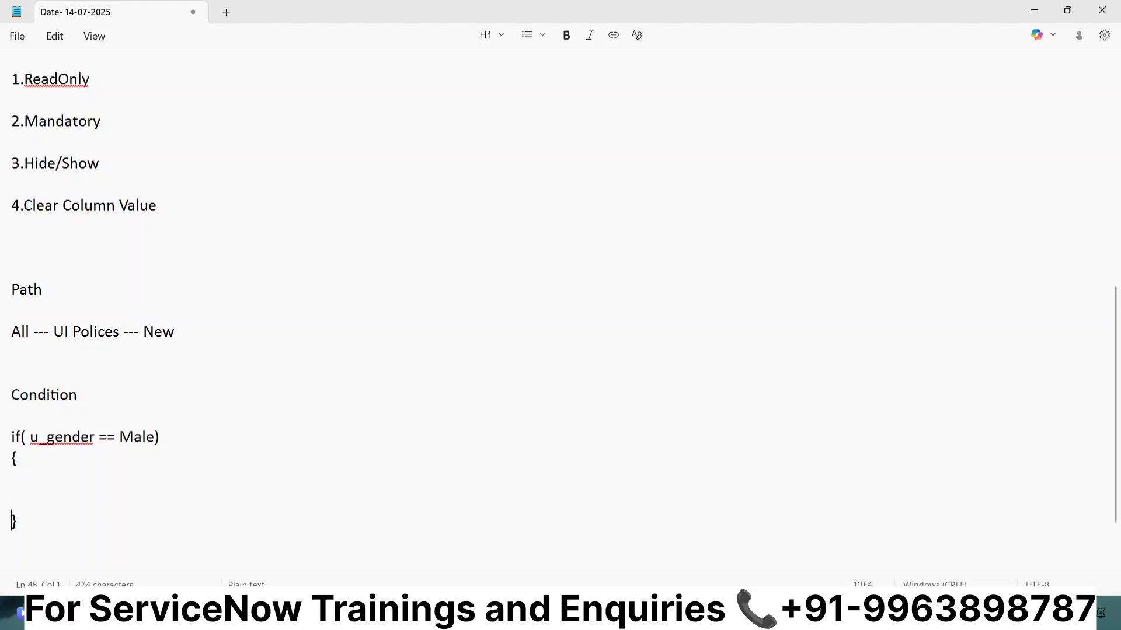
# - Write the statement g_form.setMandatory("u_state", true); inside the braces of the if block
pyautogui.click(44, 480)
pyautogui.press('Return')
pyautogui.write('g_form.setM')
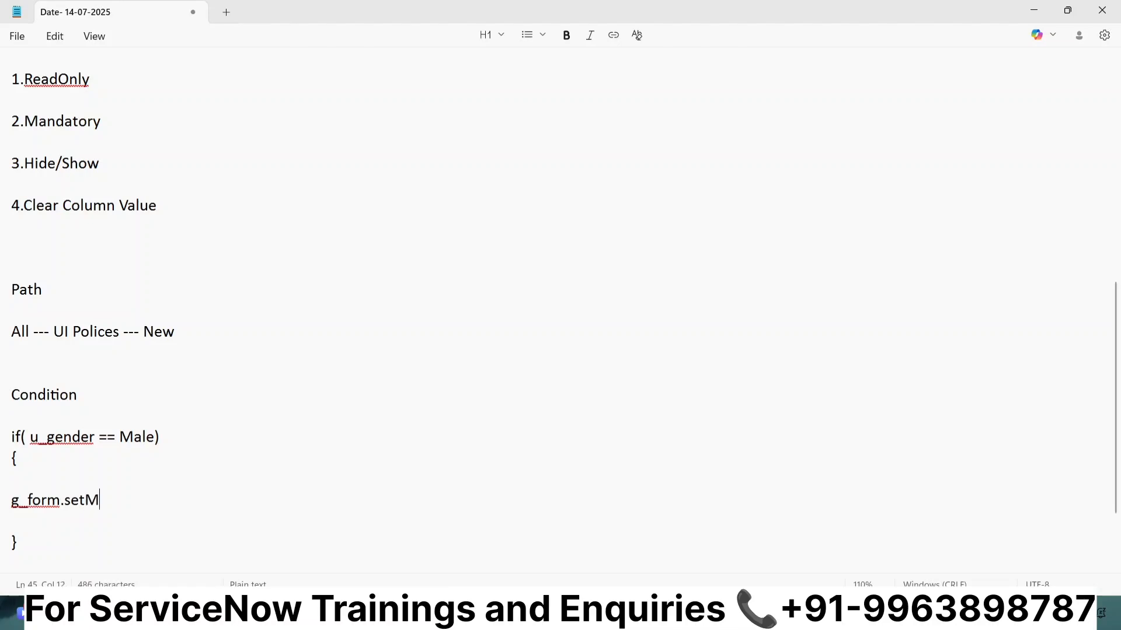
pyautogui.write('andatory("')
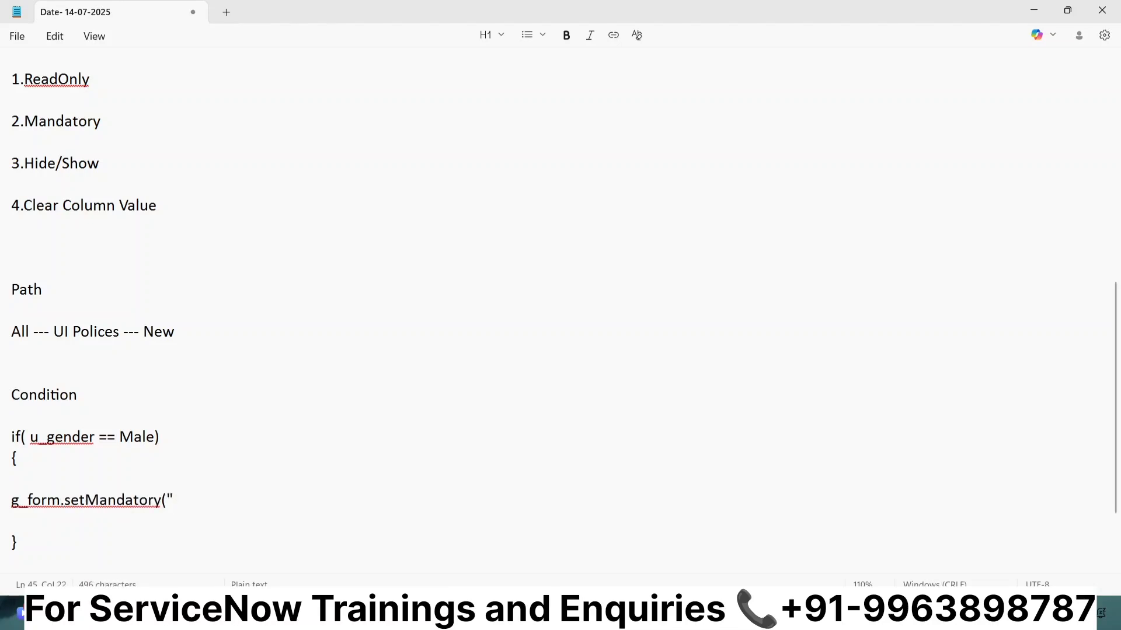
pyautogui.write('u_state')
pyautogui.write(':')
pyautogui.write('",')
pyautogui.write(' true')
pyautogui.write(');')
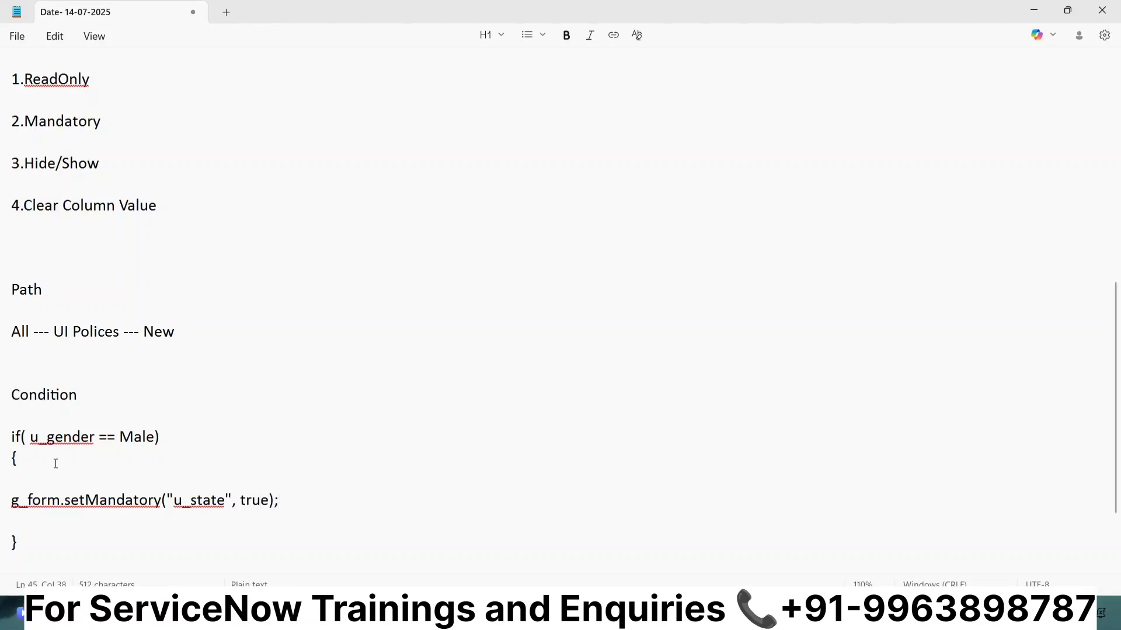
# - Insert two blank lines between the Condition heading and the if statement
pyautogui.click(58, 414)
pyautogui.press('Return')
pyautogui.press('Return')
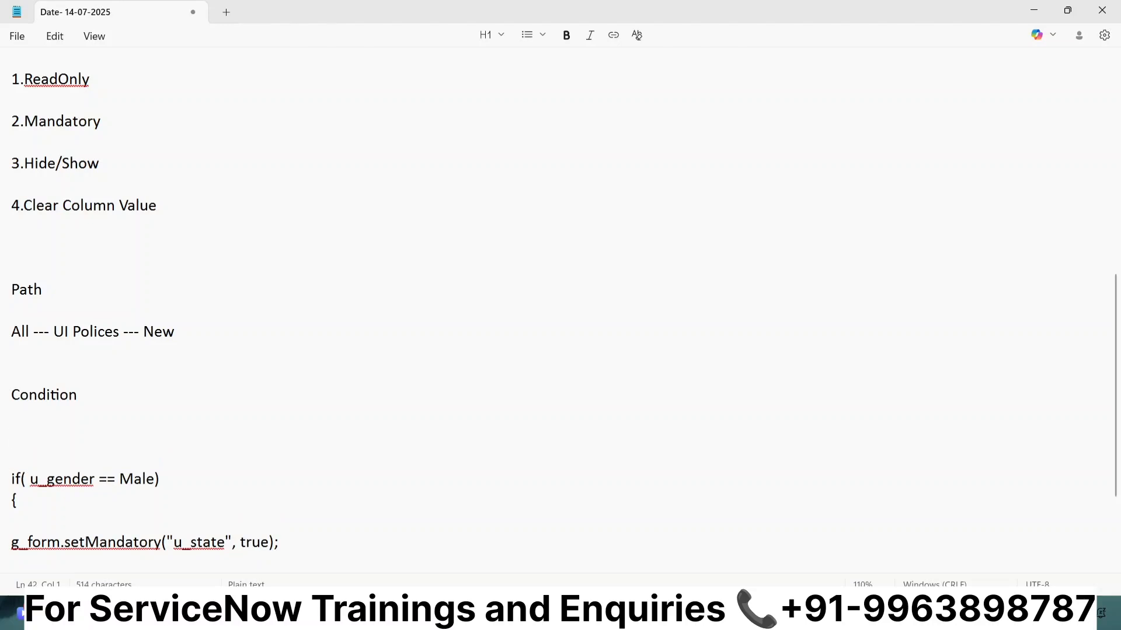
pyautogui.scroll(-2, 55, 415)
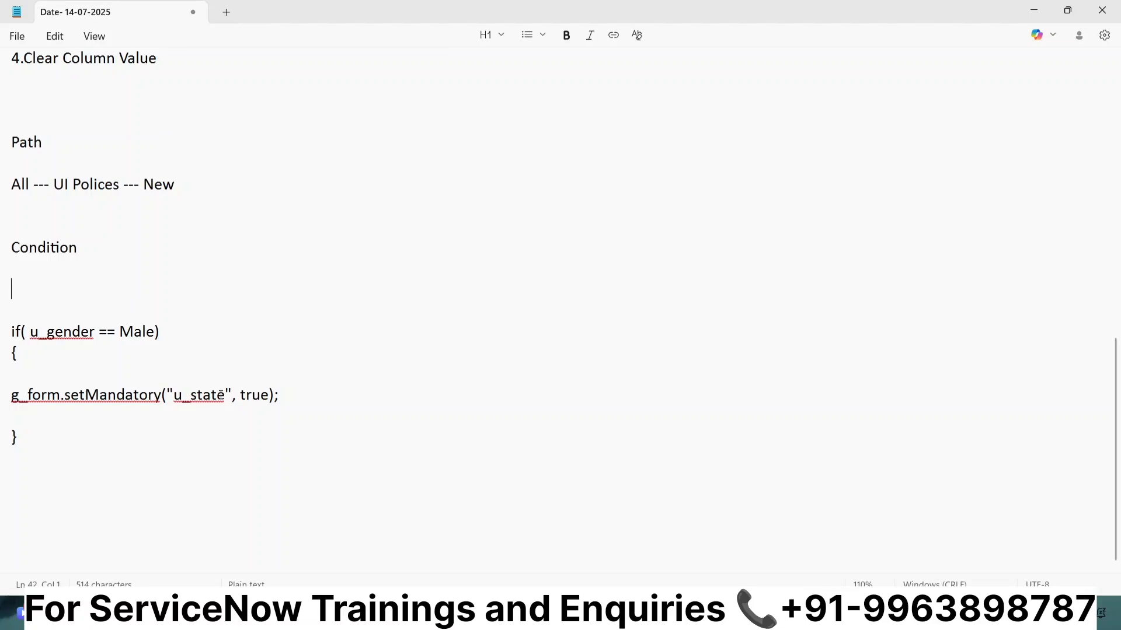
# - Replace the if block under the Condition heading with "If gender is MALE , then State should be Mandatory", followed by a blank line
pyautogui.moveTo(27, 434); pyautogui.dragTo(3, 329)
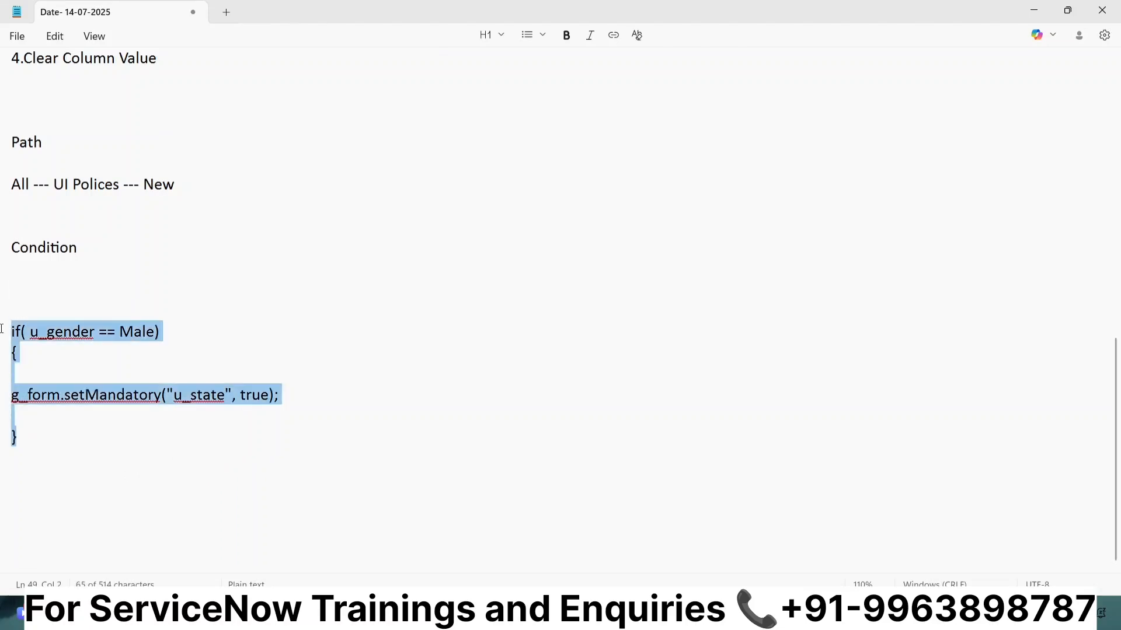
pyautogui.press('BackSpace')
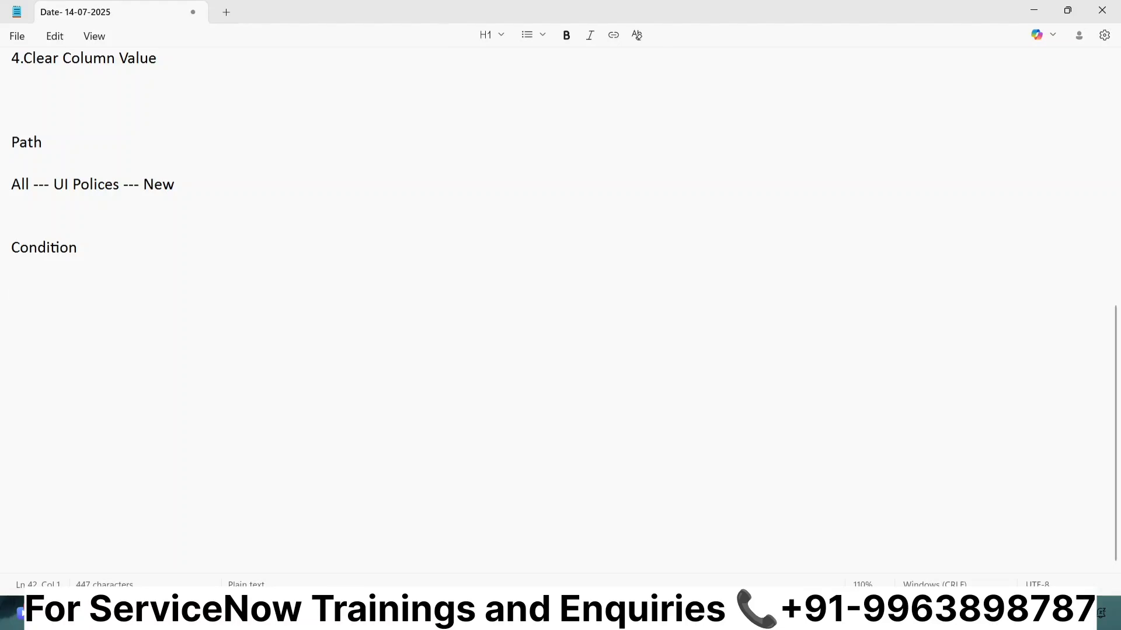
pyautogui.write('If gender is MALE')
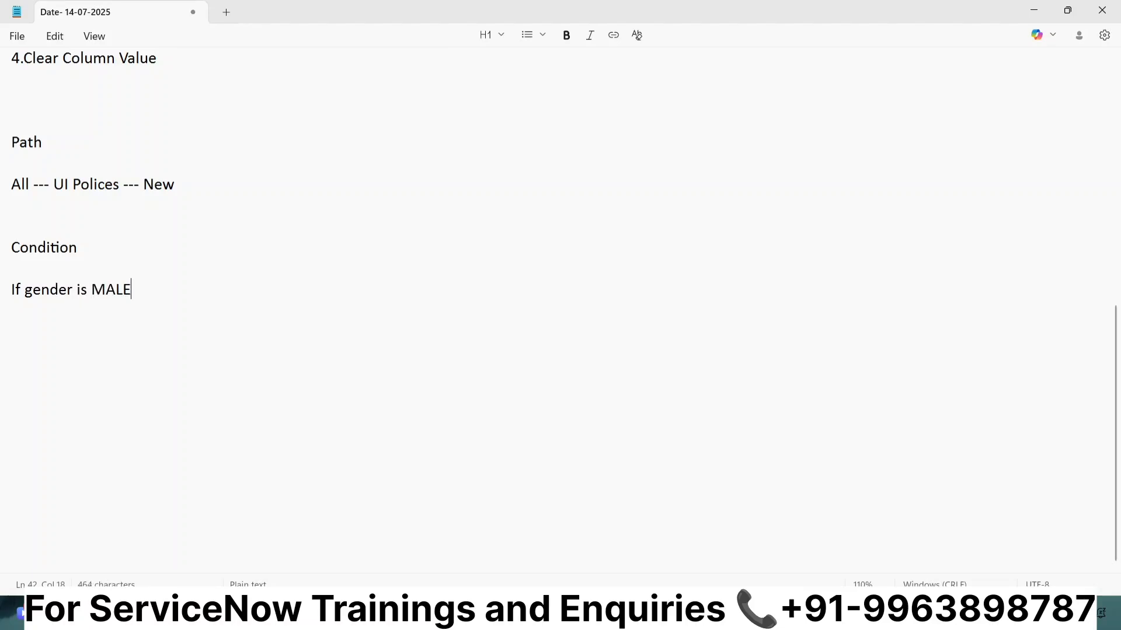
pyautogui.write(' , then ')
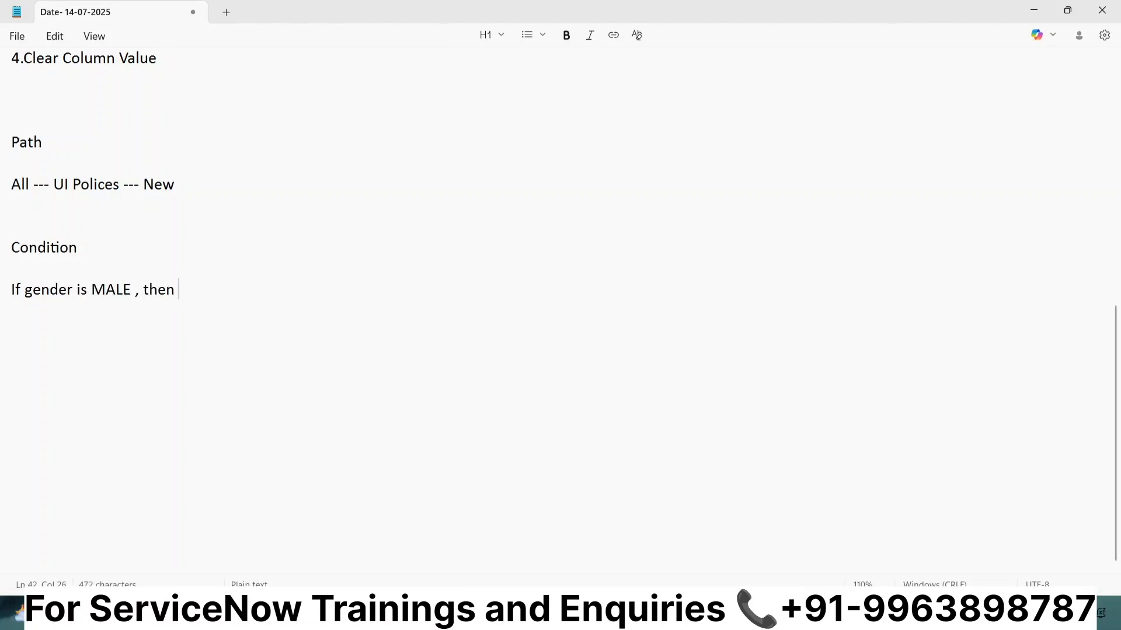
pyautogui.write('State should b')
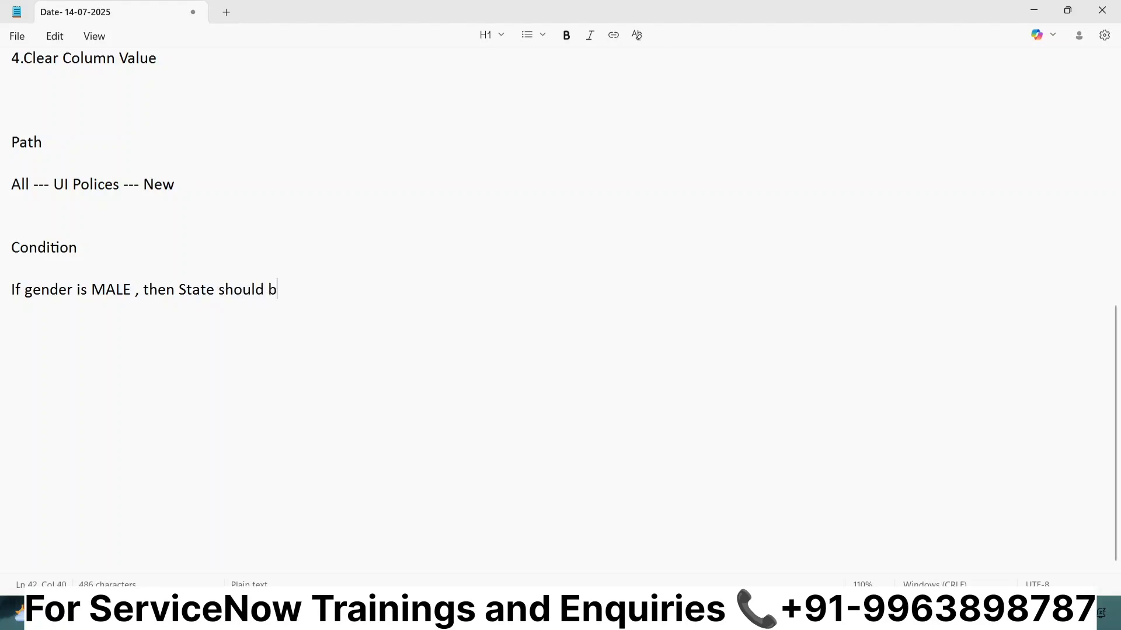
pyautogui.write('e Mandatory')
pyautogui.press('Return')
pyautogui.press('Return')
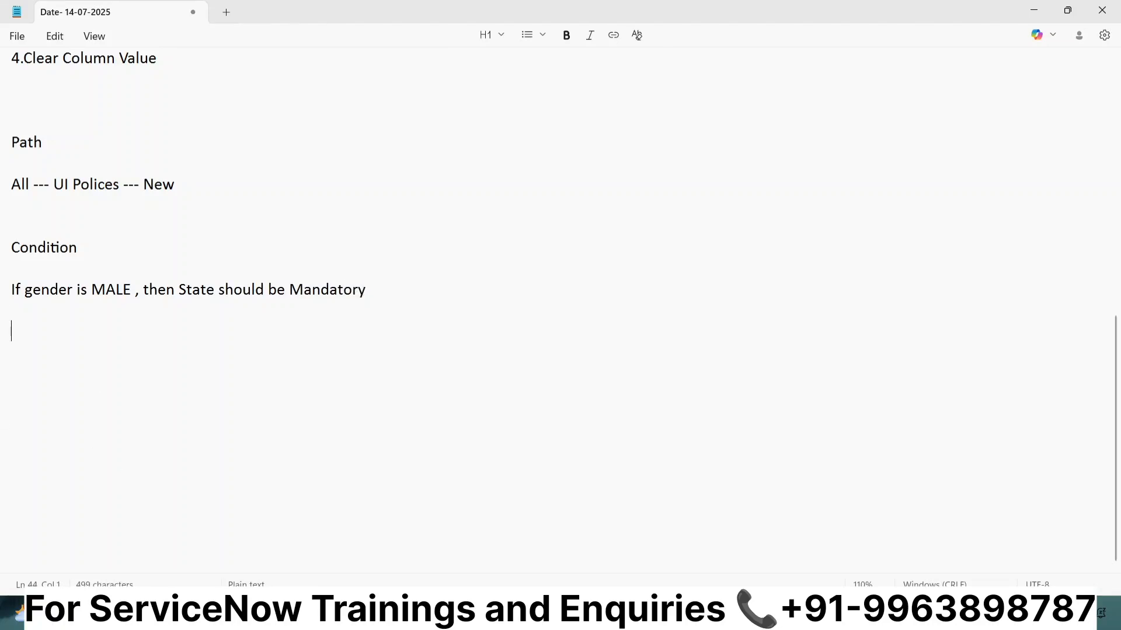
# - Switch to the Demo of UI Policy record in Chrome and load a blank UI Policy form by replacing the URL's sys_id value with -1
pyautogui.hotkey('alt', 'Tab')
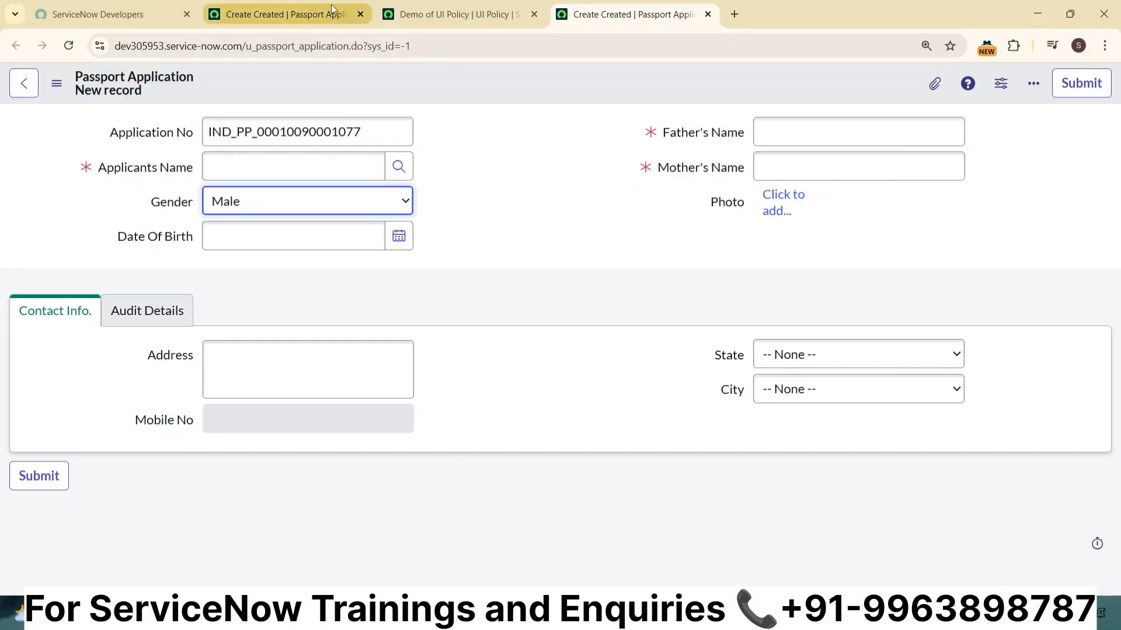
pyautogui.click(503, 9)
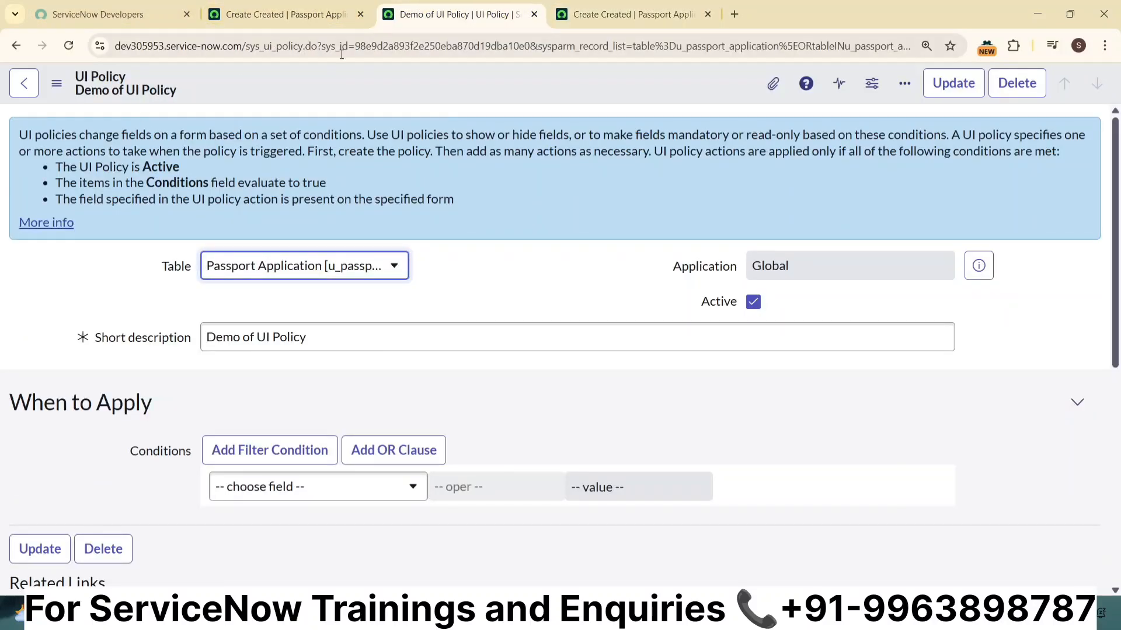
pyautogui.moveTo(355, 45); pyautogui.dragTo(532, 42)
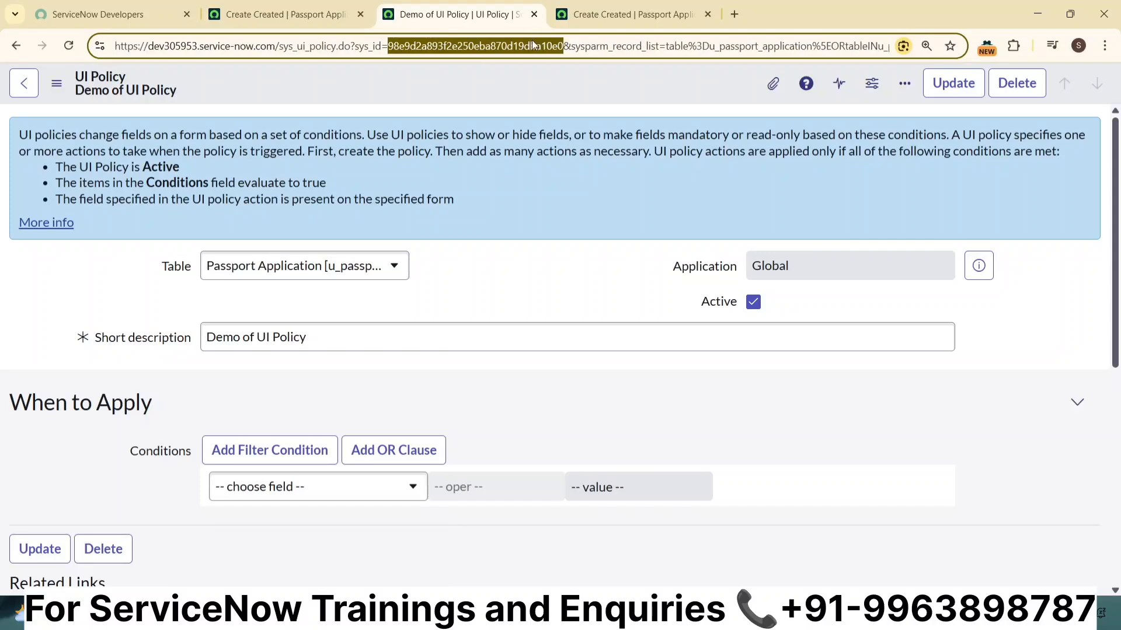
pyautogui.write('-1')
pyautogui.press('Return')
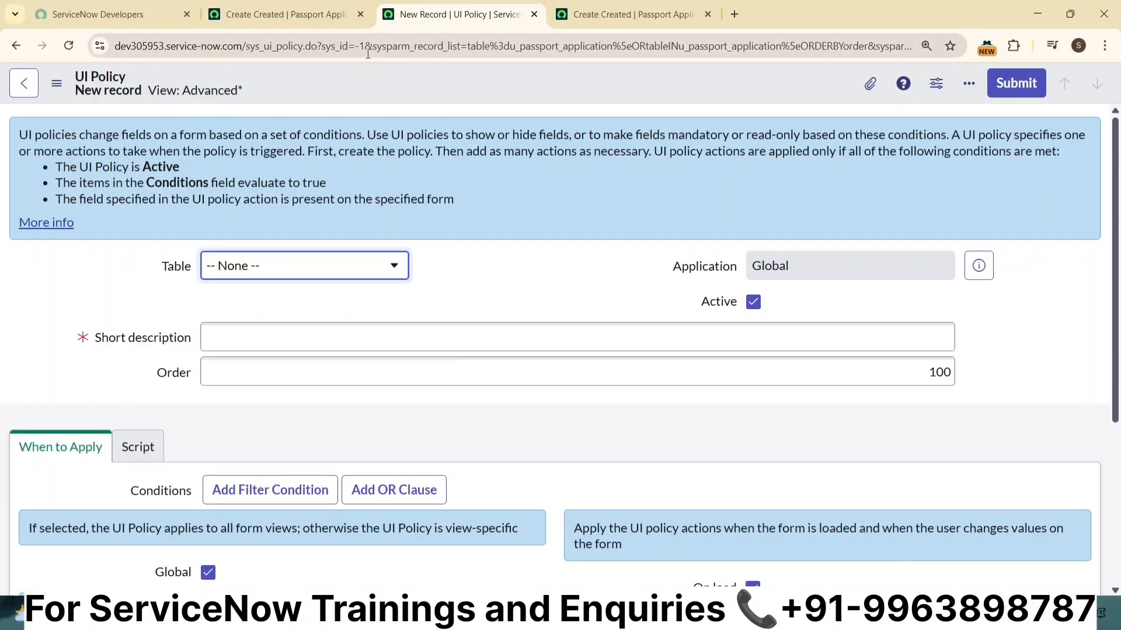
# - Open the Table choices on the new UI Policy record
pyautogui.click(341, 273)
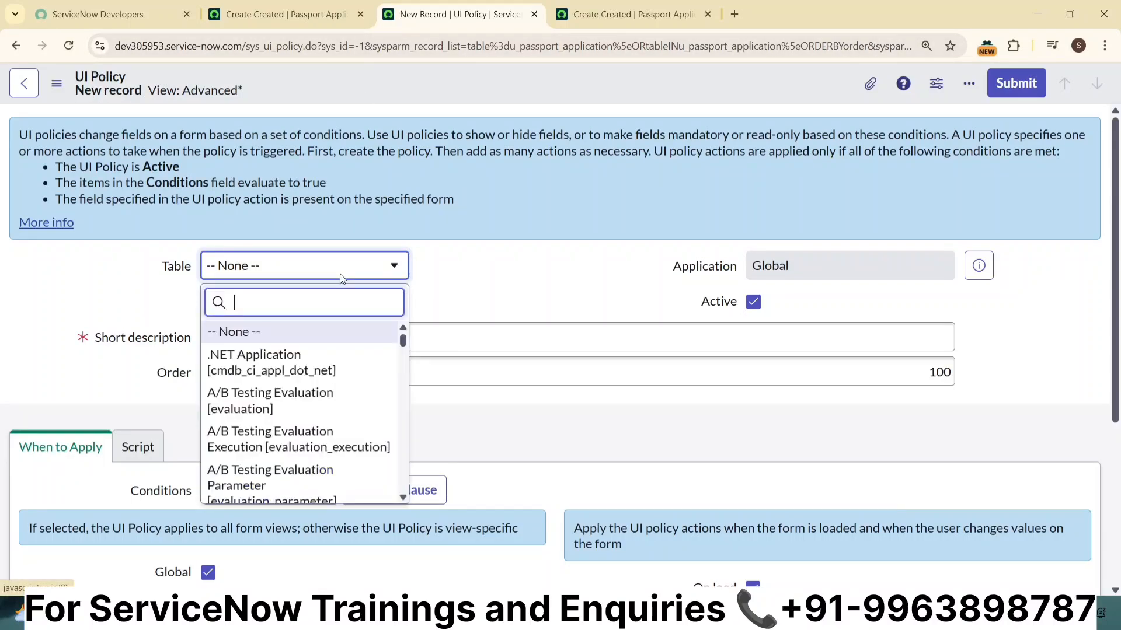
# - Set the new UI policy's table to Passport Application [u_passport_application]
pyautogui.write('u_')
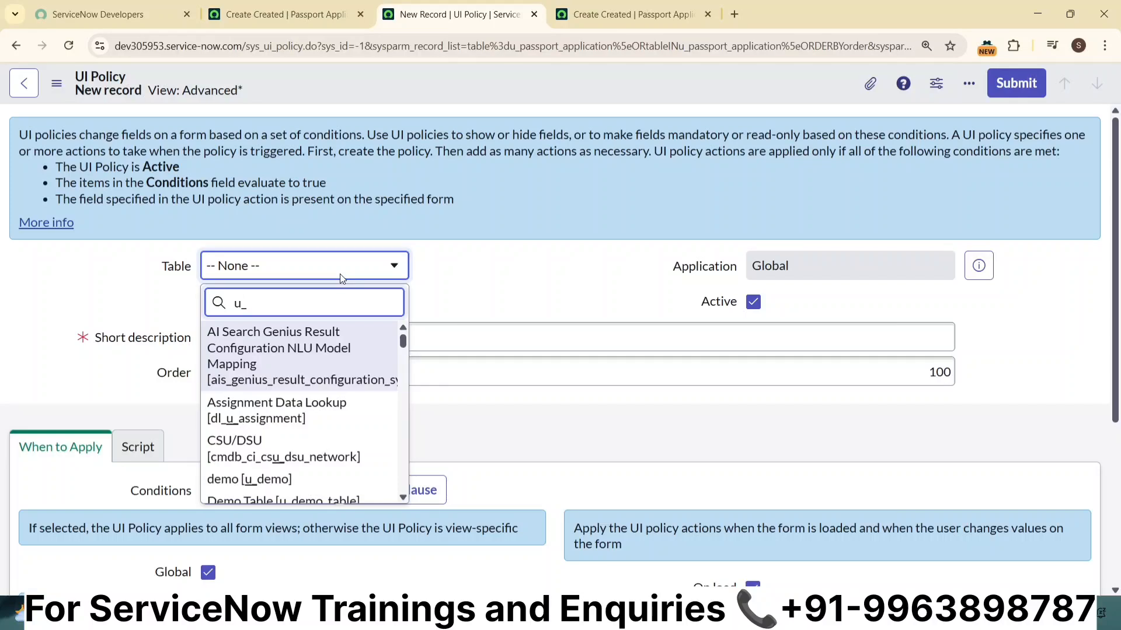
pyautogui.write('pass')
pyautogui.click(348, 345)
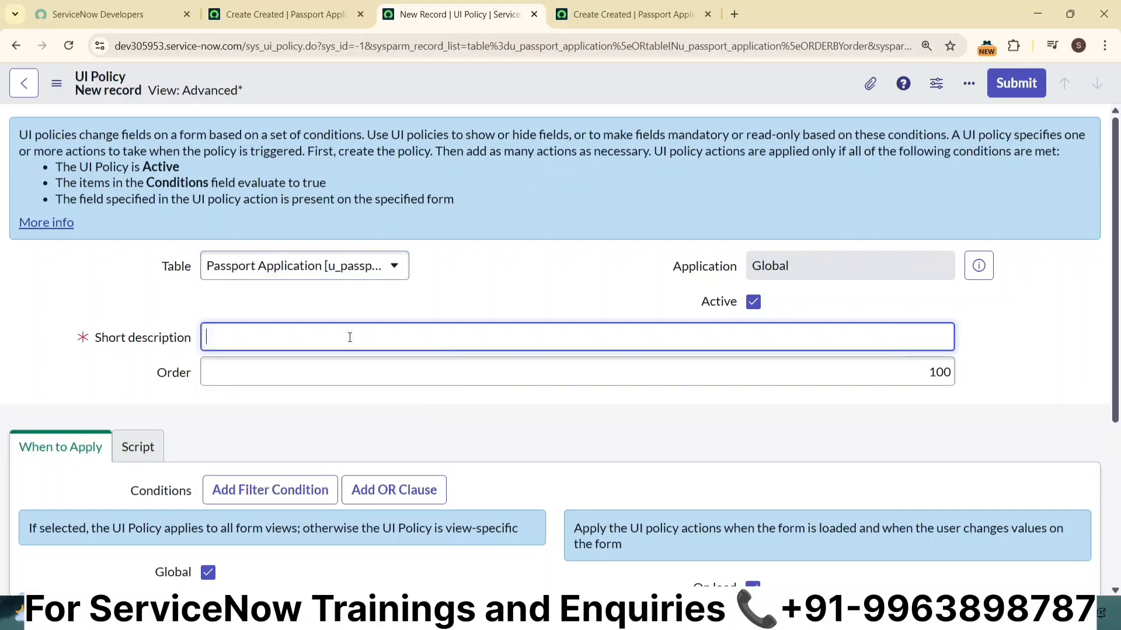
# - Copy the condition "If gender is MALE , then State should be Mandatory" from the Notepad notes into the policy's short description
pyautogui.hotkey('alt', 'Tab')
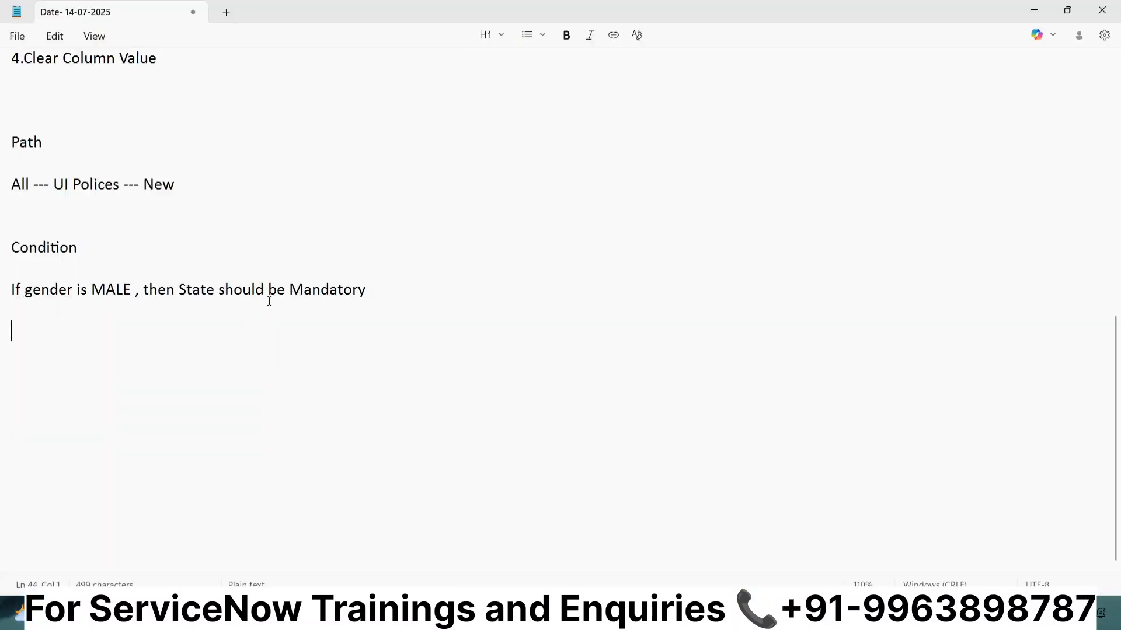
pyautogui.moveTo(373, 292); pyautogui.dragTo(3, 292)
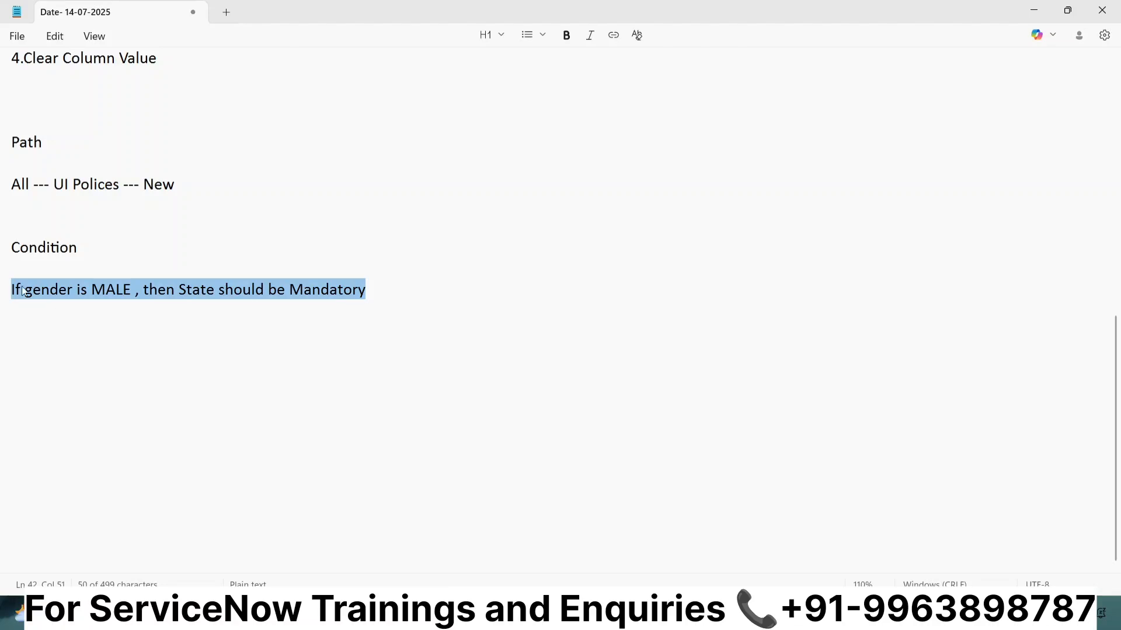
pyautogui.hotkey('ctrl', 'c')
pyautogui.hotkey('alt', 'Tab')
pyautogui.hotkey('ctrl', 'v')
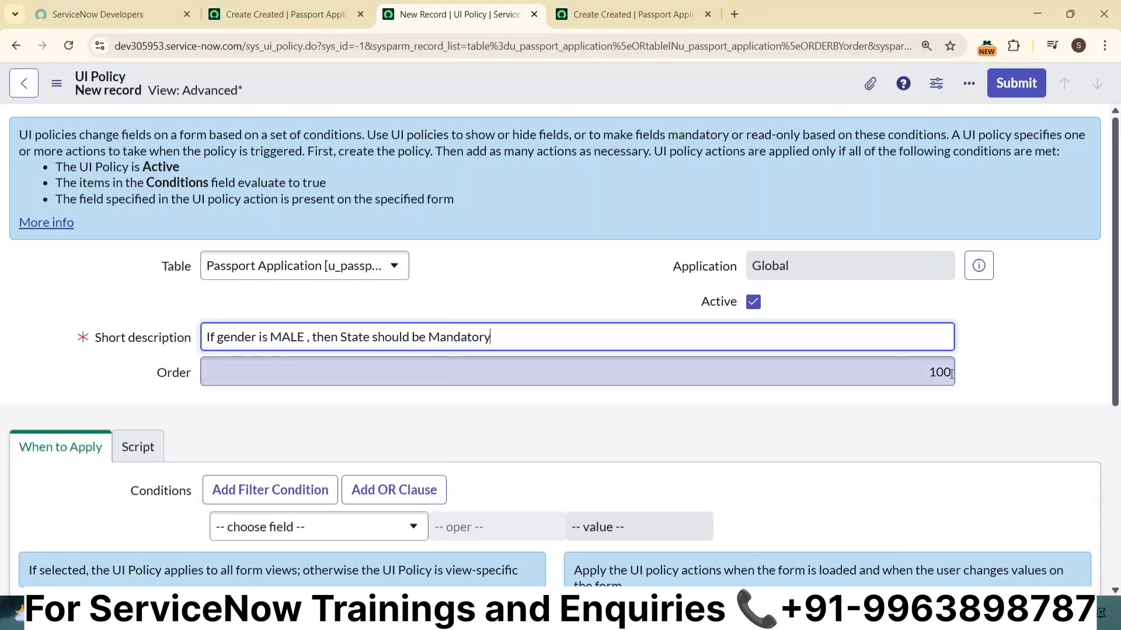
# - Define the UI policy's condition as Gender is Male
pyautogui.scroll(-5, 951, 377)
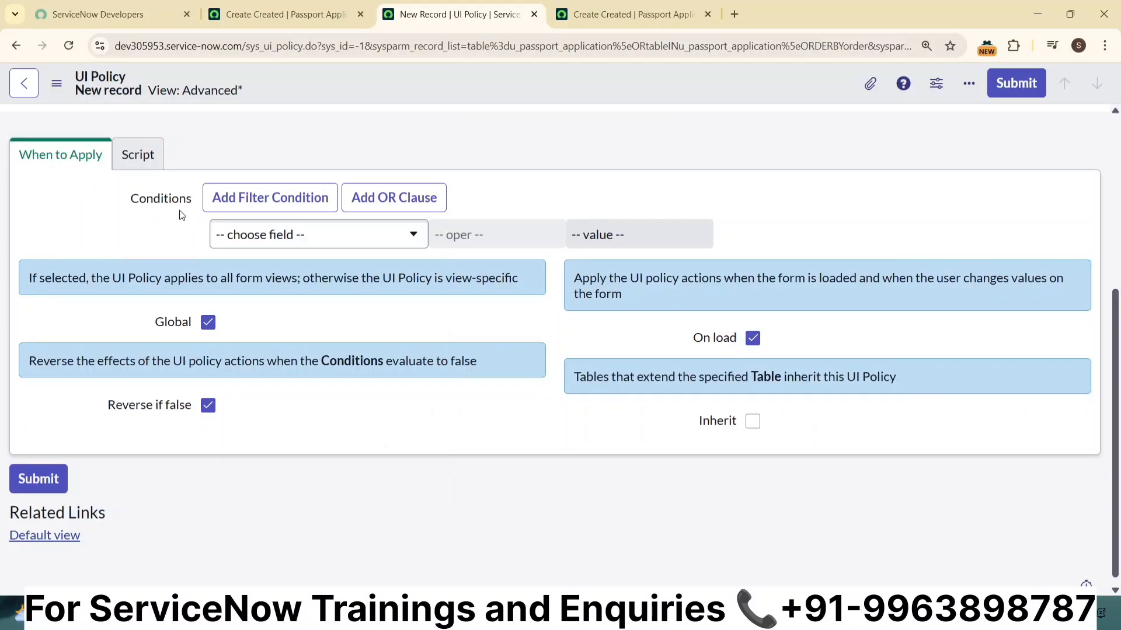
pyautogui.click(325, 242)
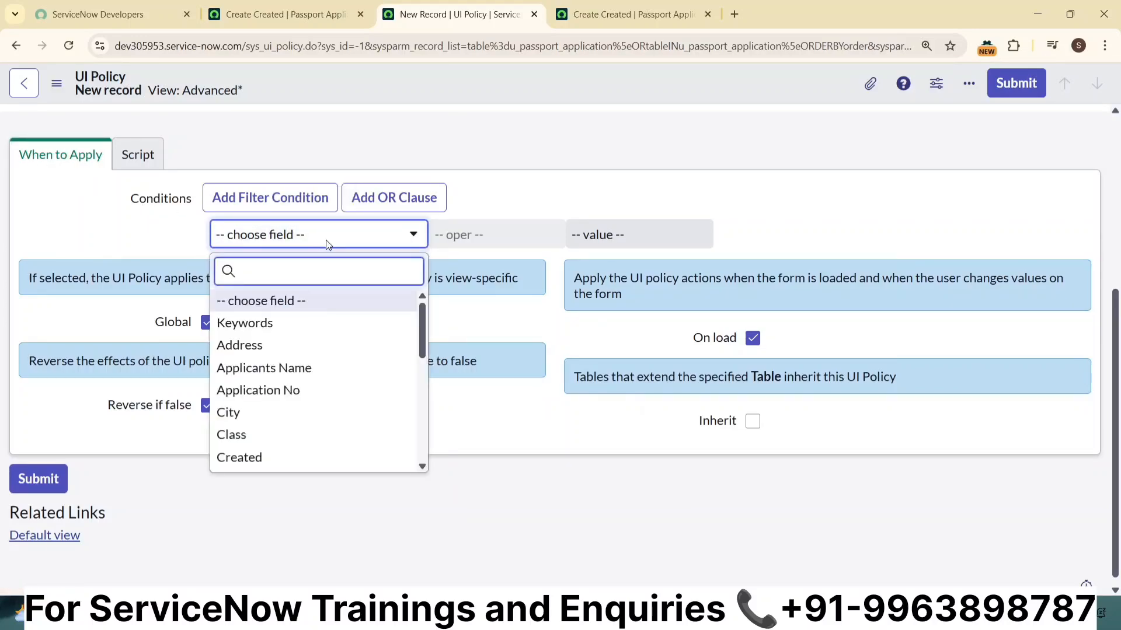
pyautogui.write('gende')
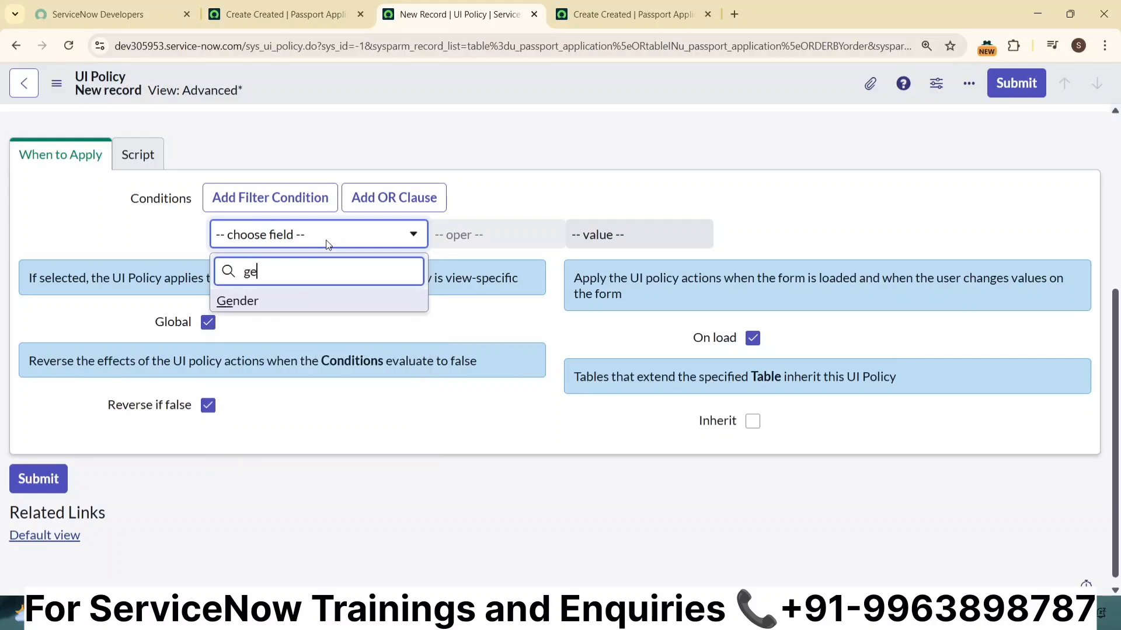
pyautogui.click(297, 302)
pyautogui.click(660, 240)
pyautogui.click(658, 283)
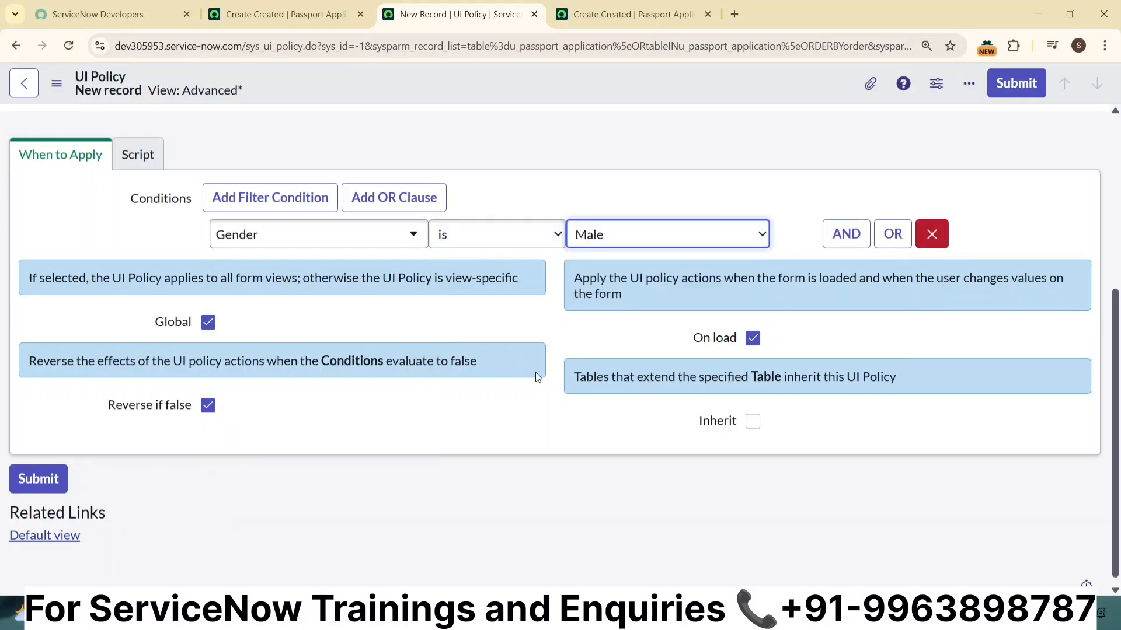
# - Save the new UI policy record while keeping its form open
pyautogui.scroll(-1, 286, 508)
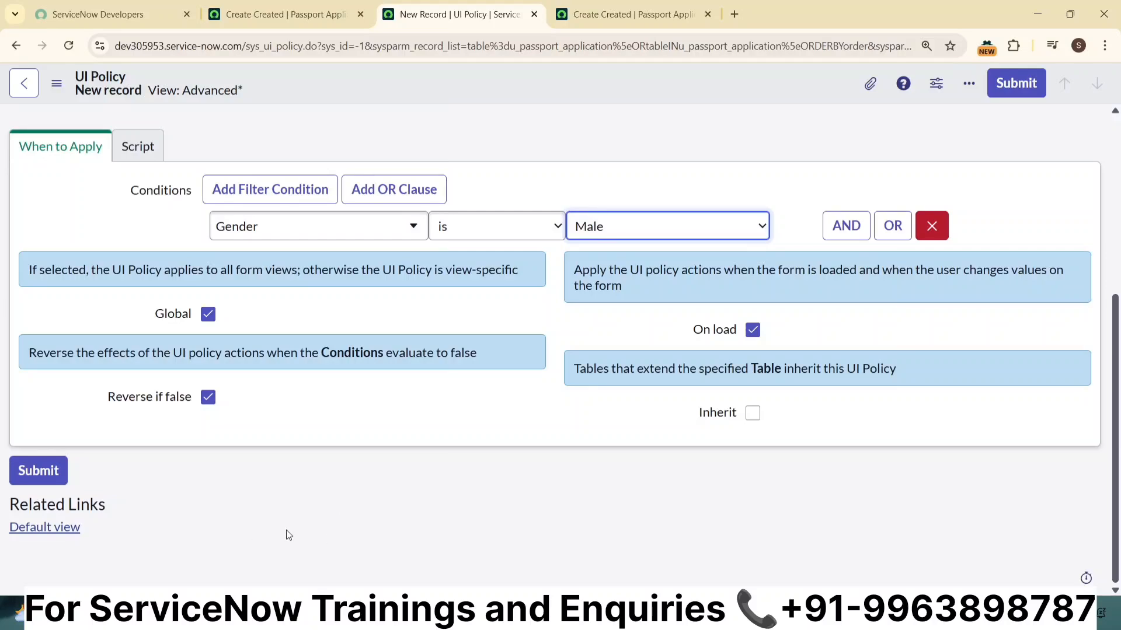
pyautogui.scroll(5, 425, 458)
pyautogui.rightClick(492, 77)
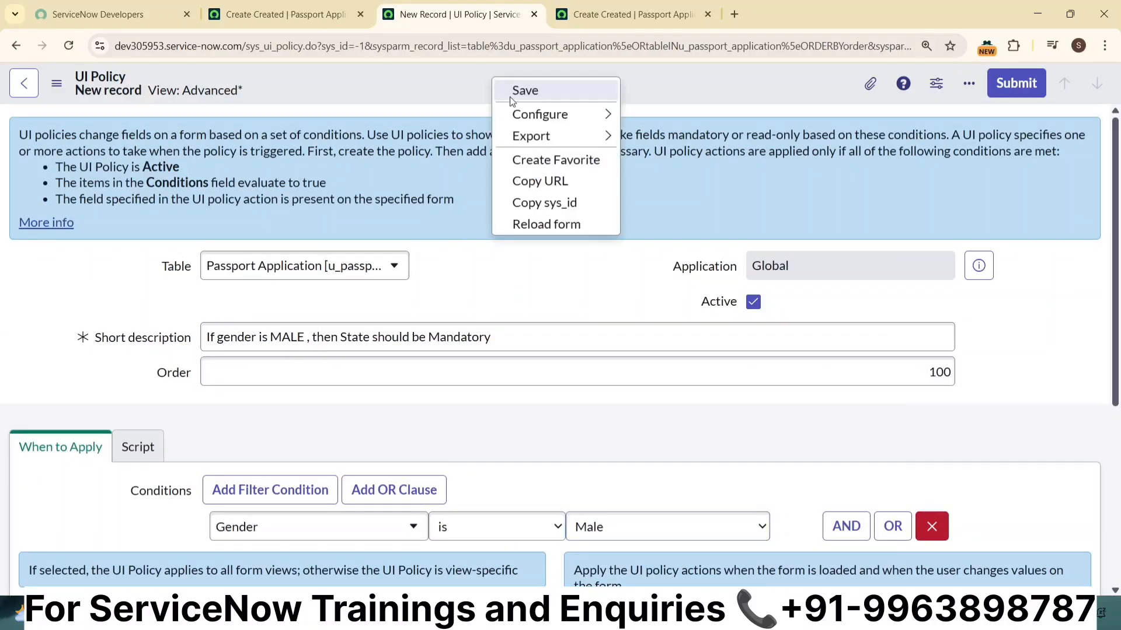
pyautogui.click(510, 93)
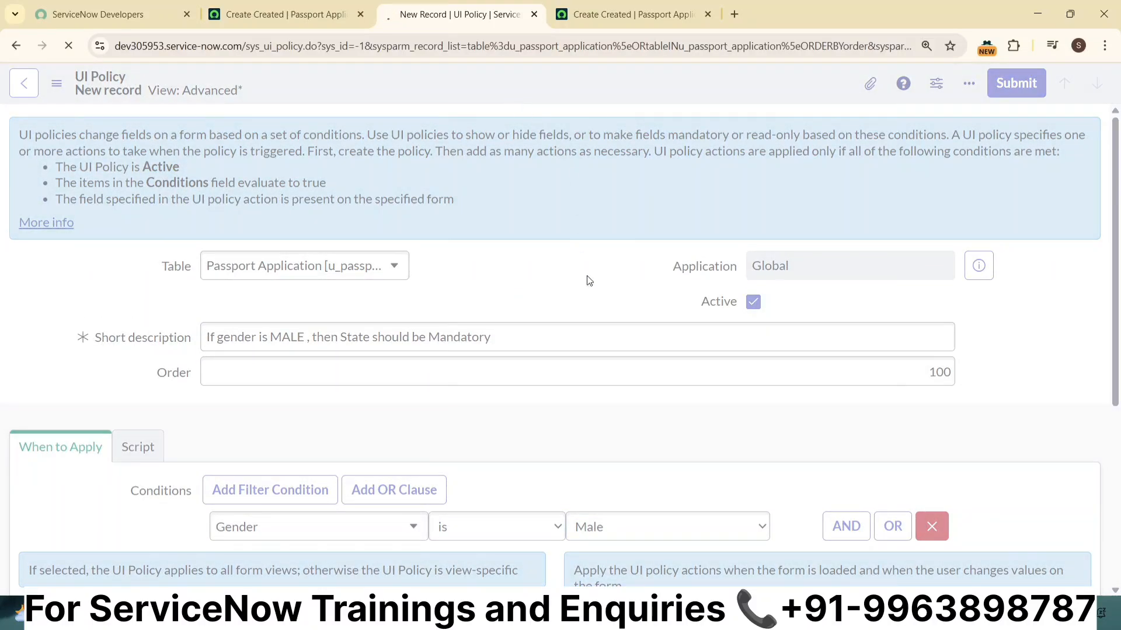
# - Create a new UI policy action for this policy and choose State as its field name
pyautogui.scroll(-3, 465, 308)
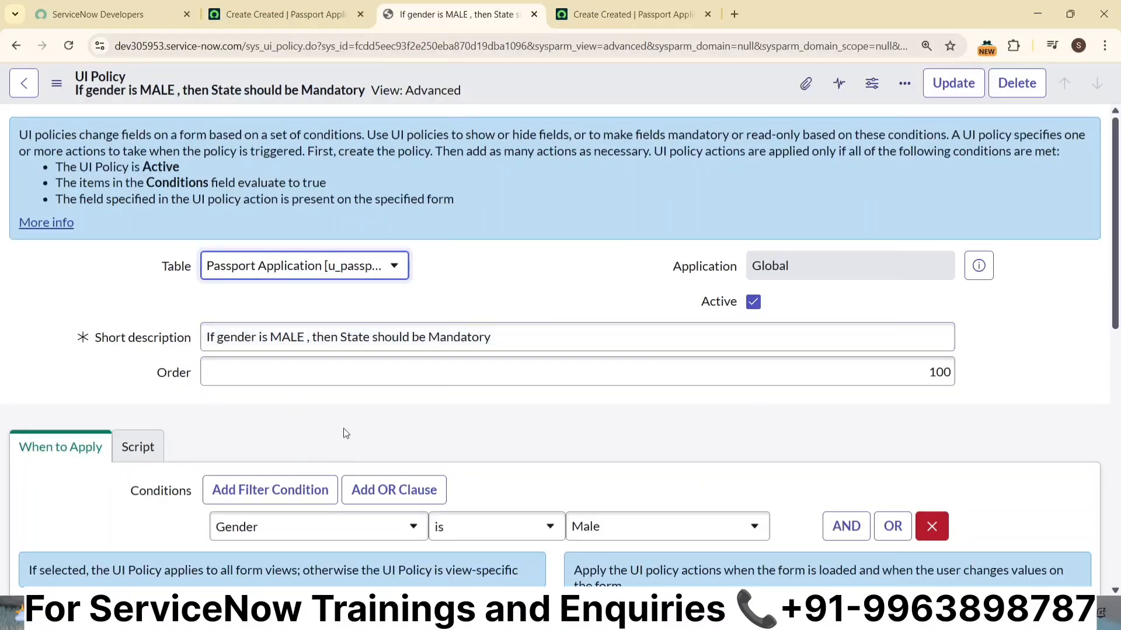
pyautogui.scroll(-3, 346, 433)
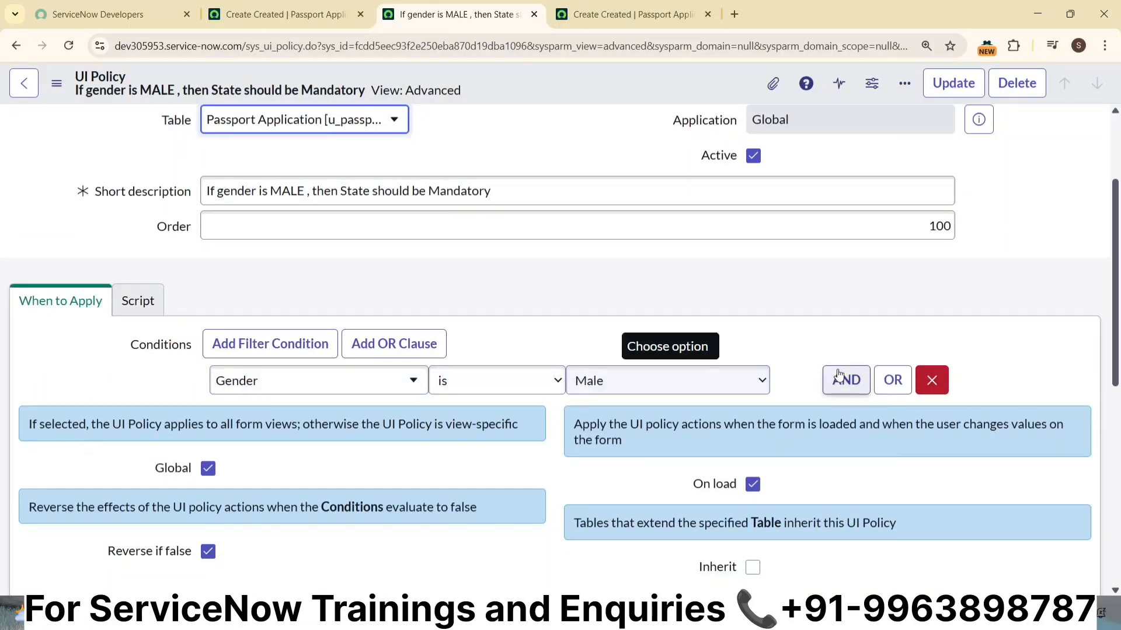
pyautogui.scroll(-8, 1008, 332)
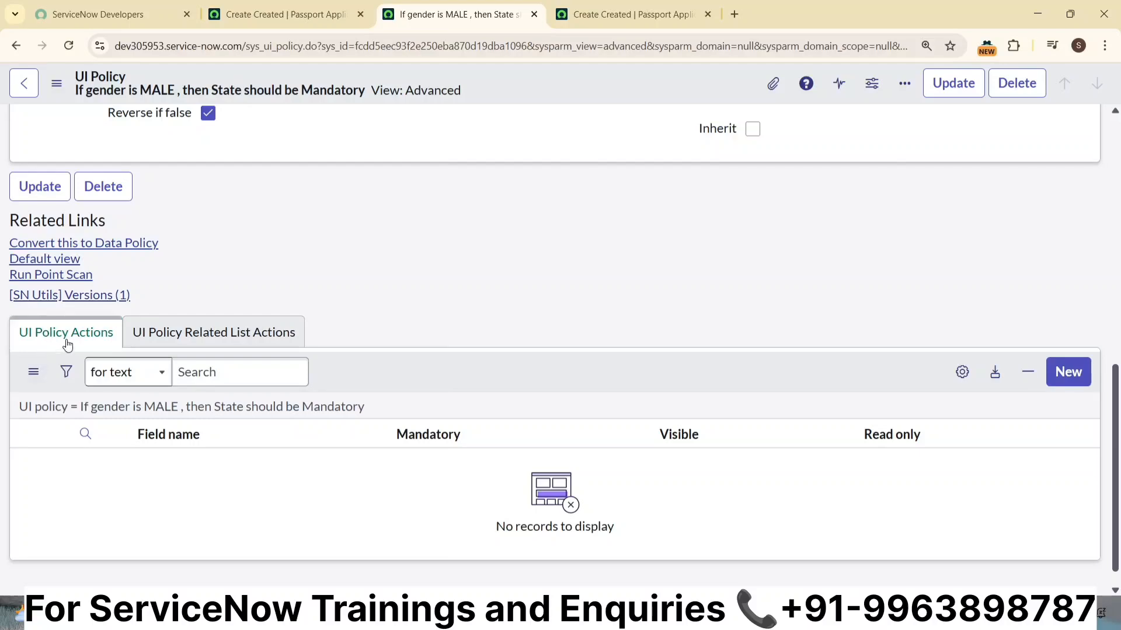
pyautogui.click(1059, 385)
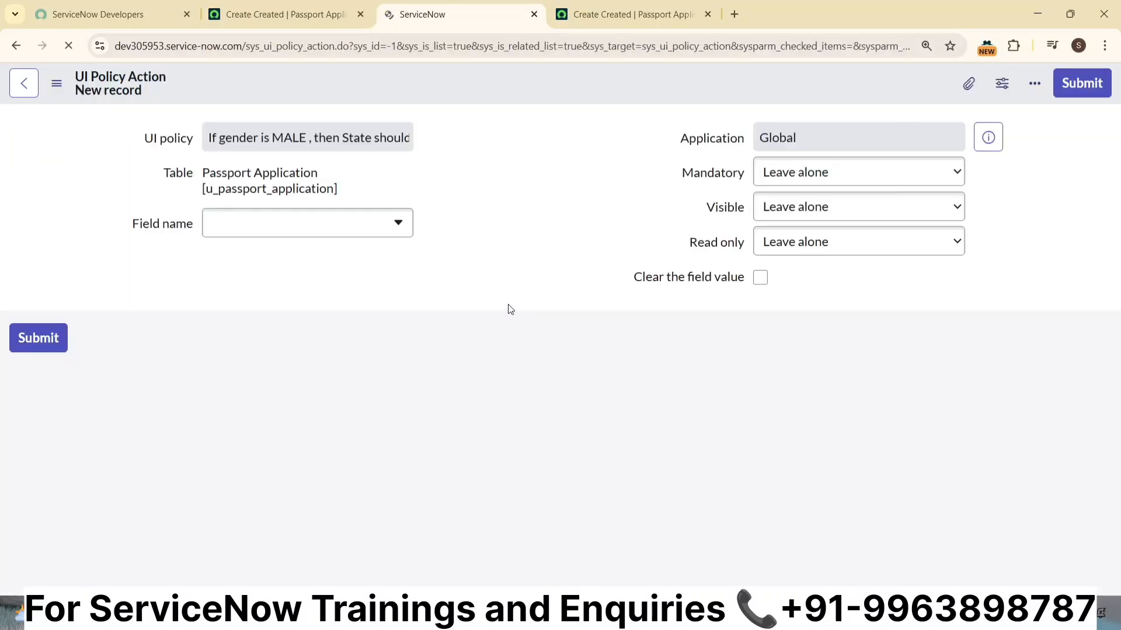
pyautogui.click(382, 275)
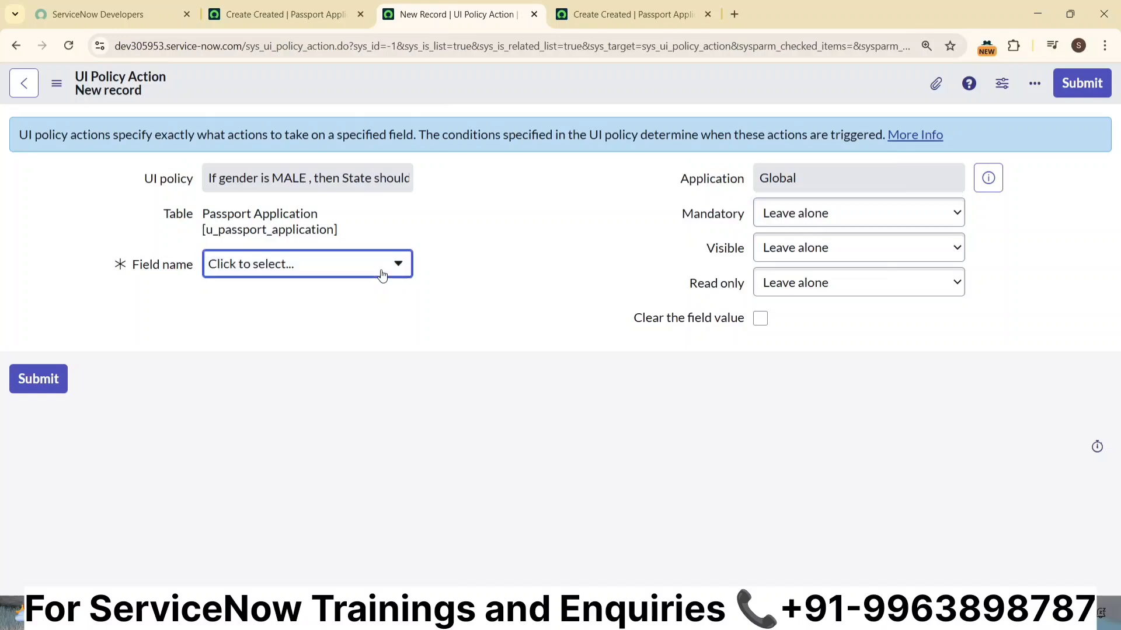
pyautogui.scroll(-5, 529, 296)
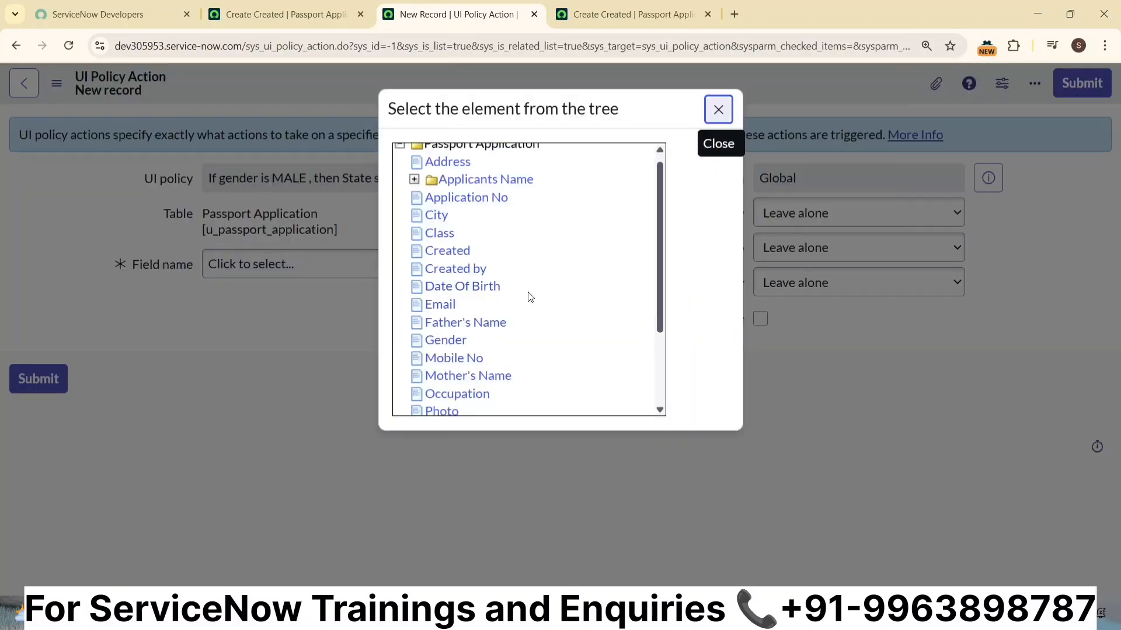
pyautogui.click(432, 319)
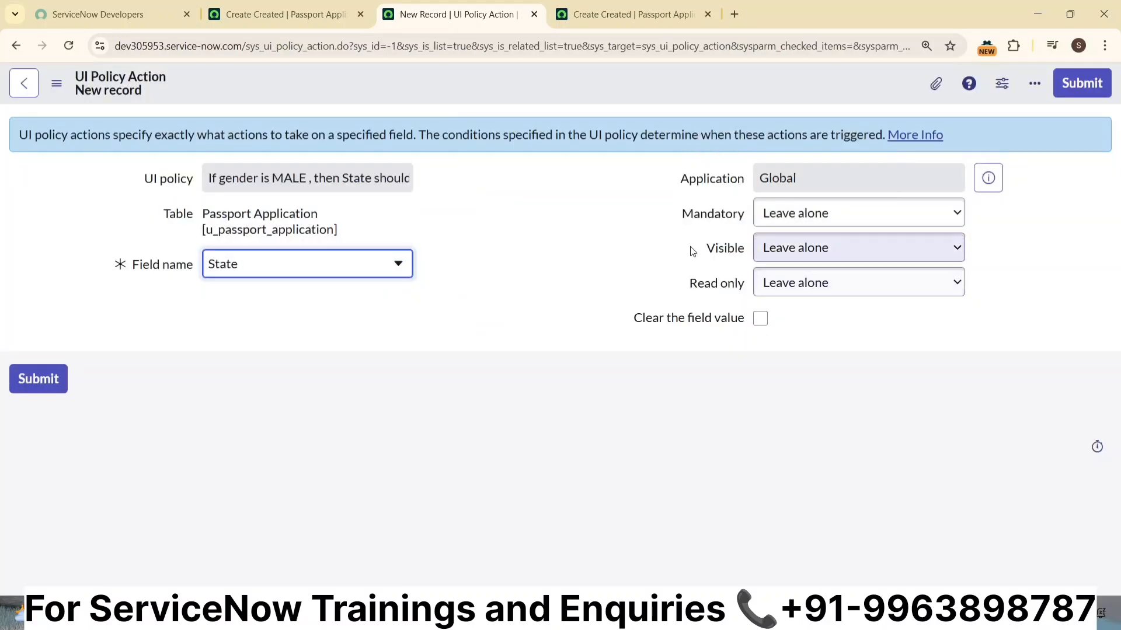
# - Set Mandatory to True for the State action and submit the UI policy action
pyautogui.click(801, 214)
pyautogui.click(779, 260)
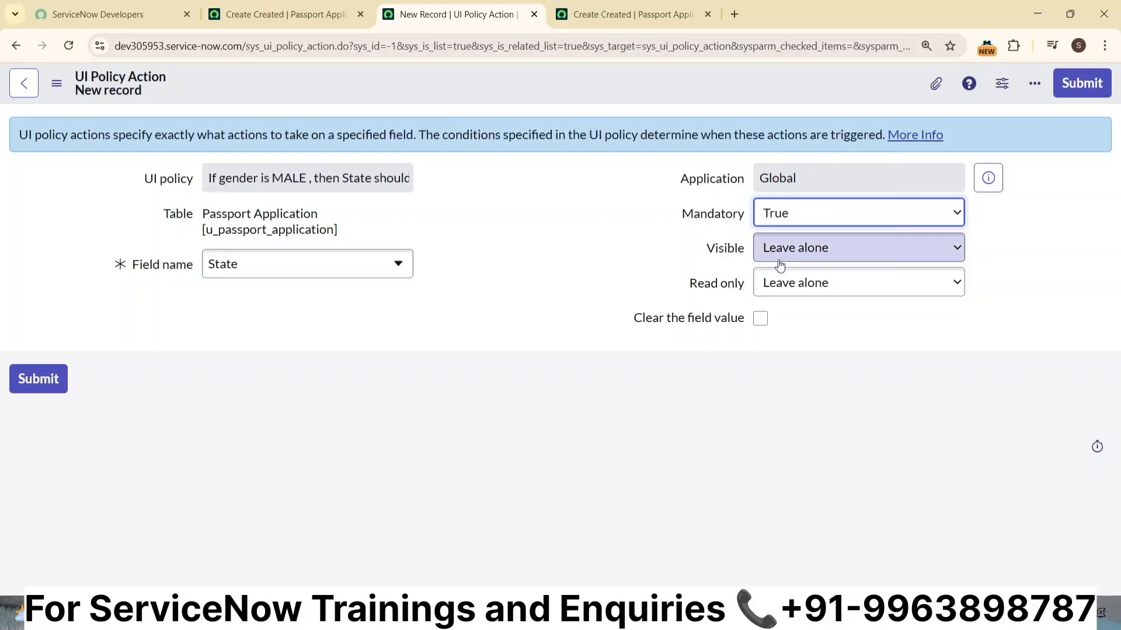
pyautogui.click(1075, 85)
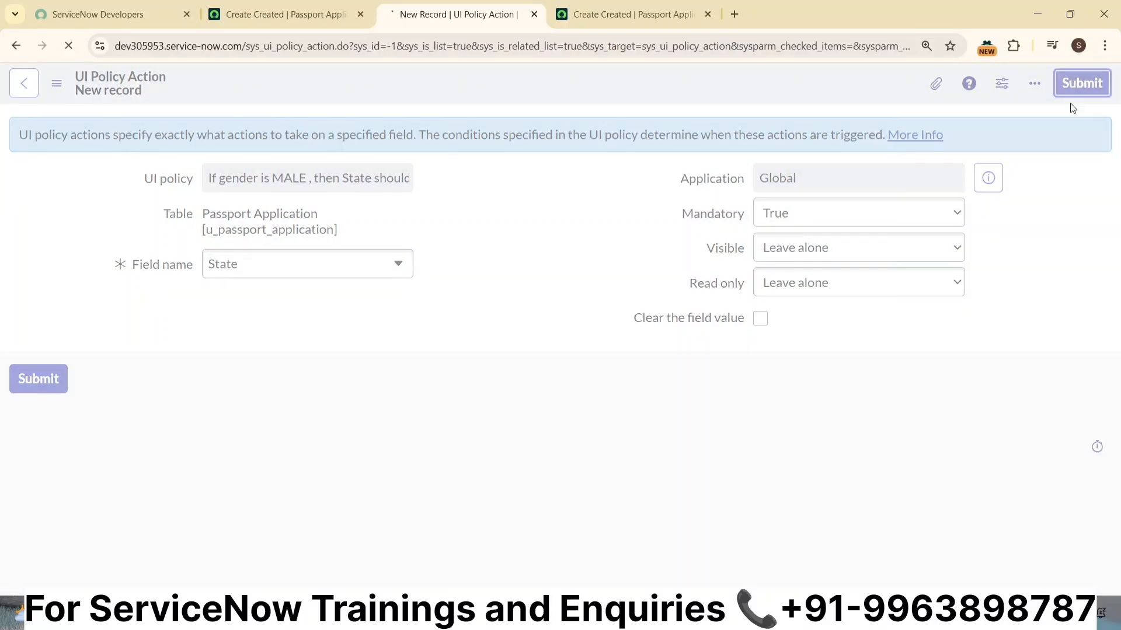
# - Switch to the new Passport Application record and reload its form to load the new policy
pyautogui.click(631, 26)
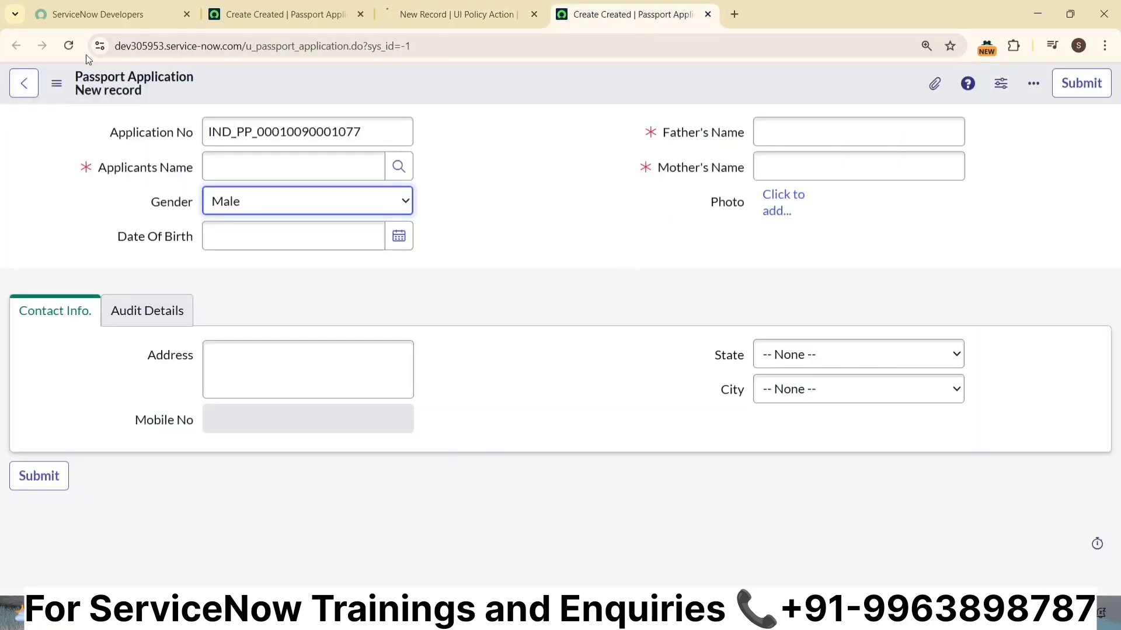
pyautogui.click(78, 41)
pyautogui.click(631, 145)
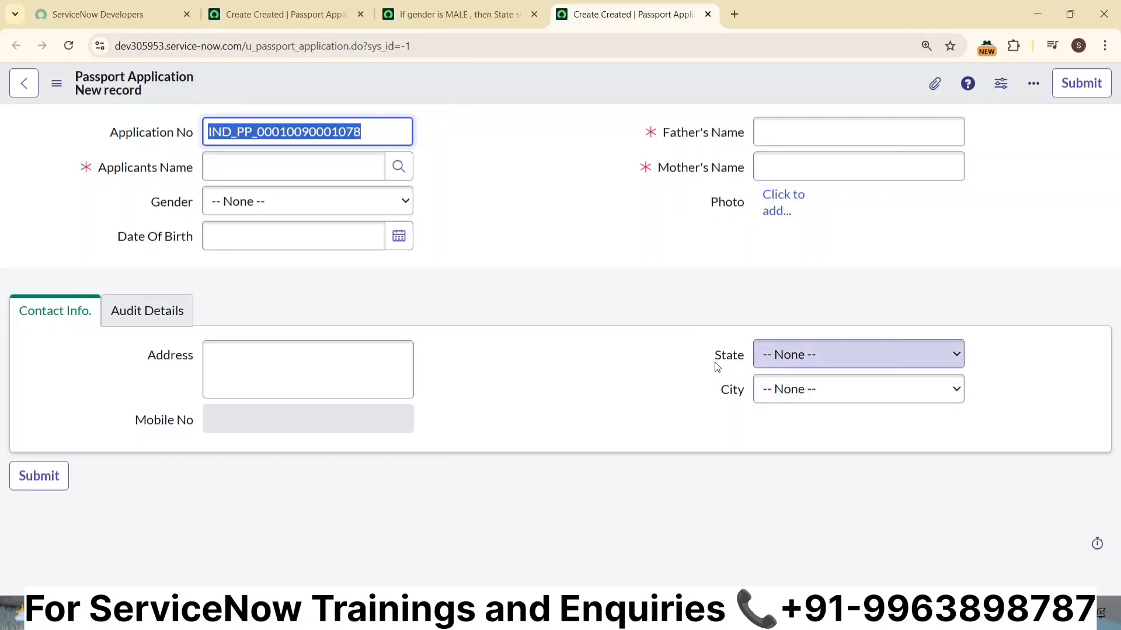
pyautogui.click(299, 202)
pyautogui.click(595, 202)
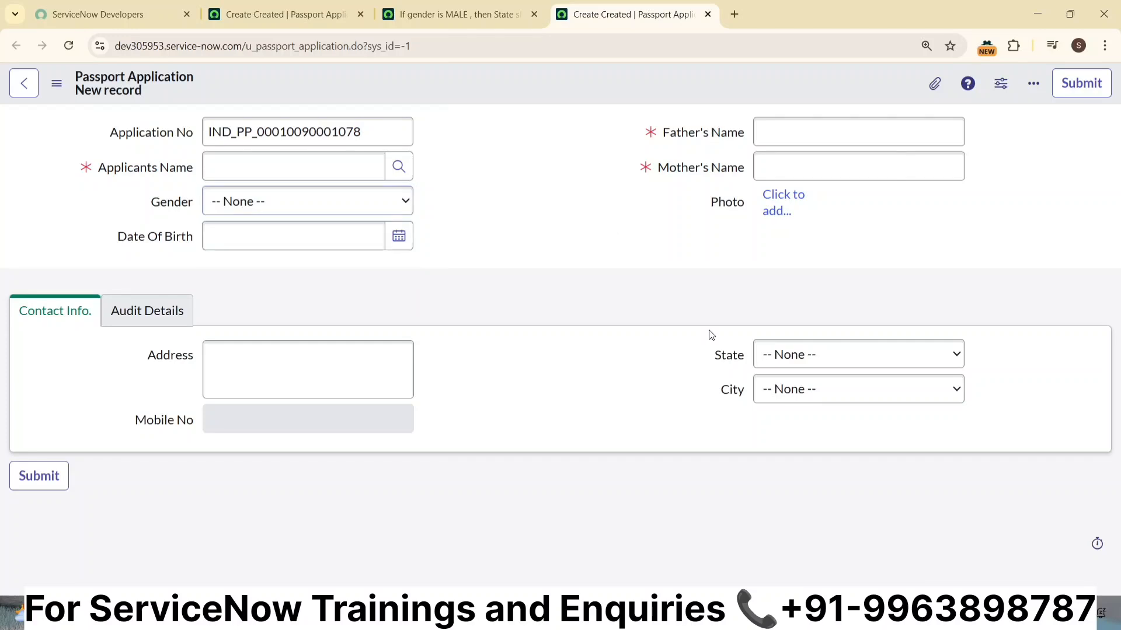
# - Test the policy on the passport form by setting Gender first to Female and finally to Male
pyautogui.click(386, 208)
pyautogui.click(295, 270)
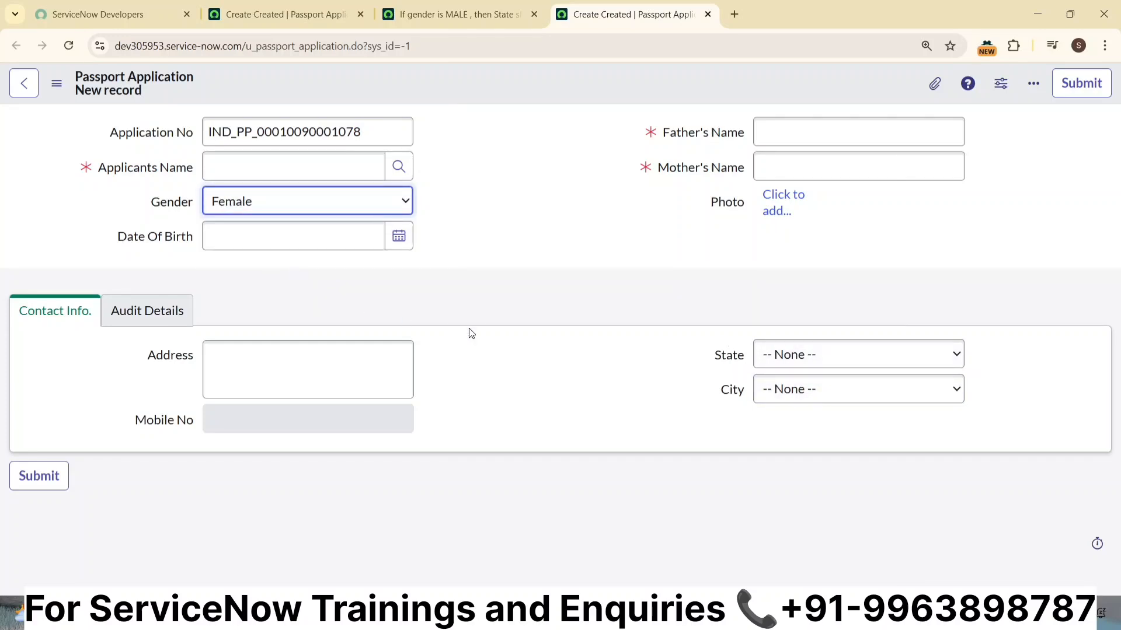
pyautogui.click(732, 388)
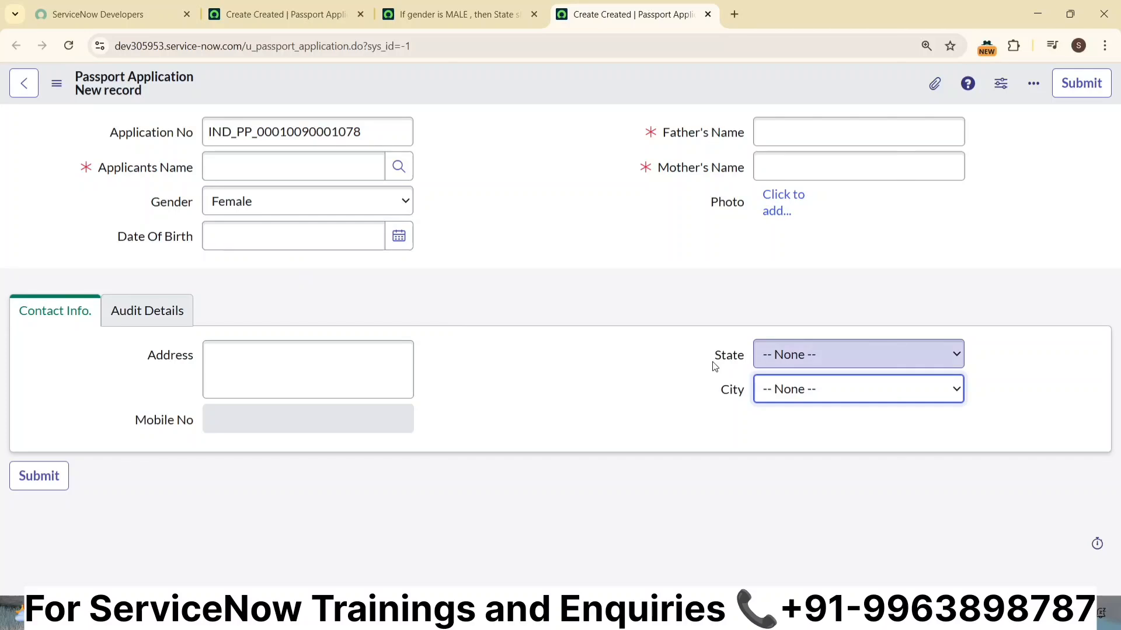
pyautogui.click(303, 203)
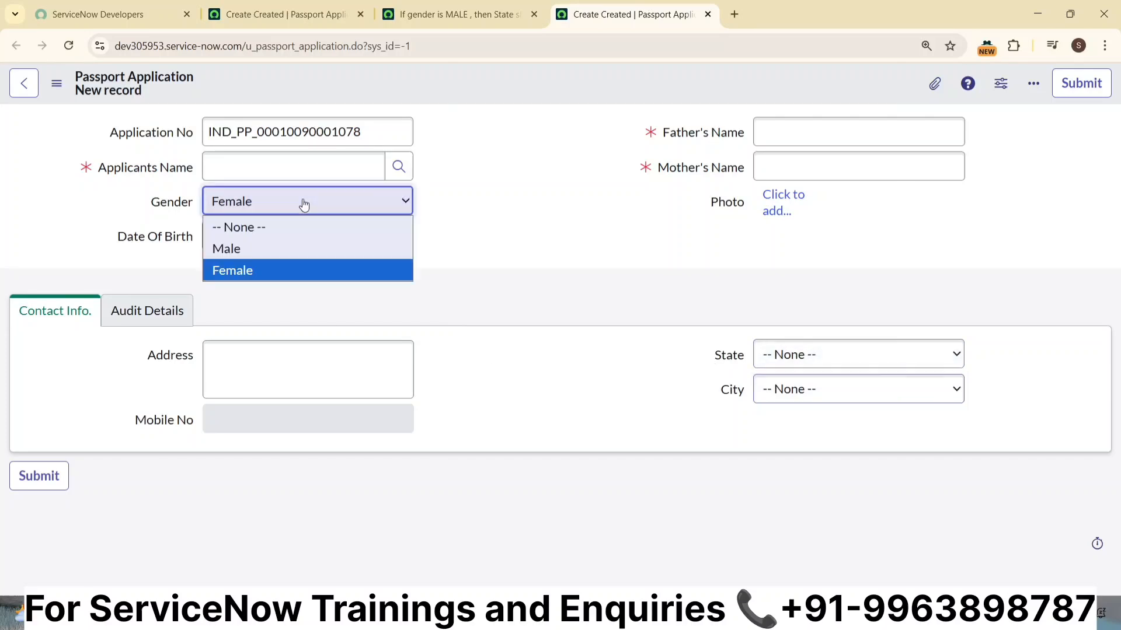
pyautogui.click(282, 249)
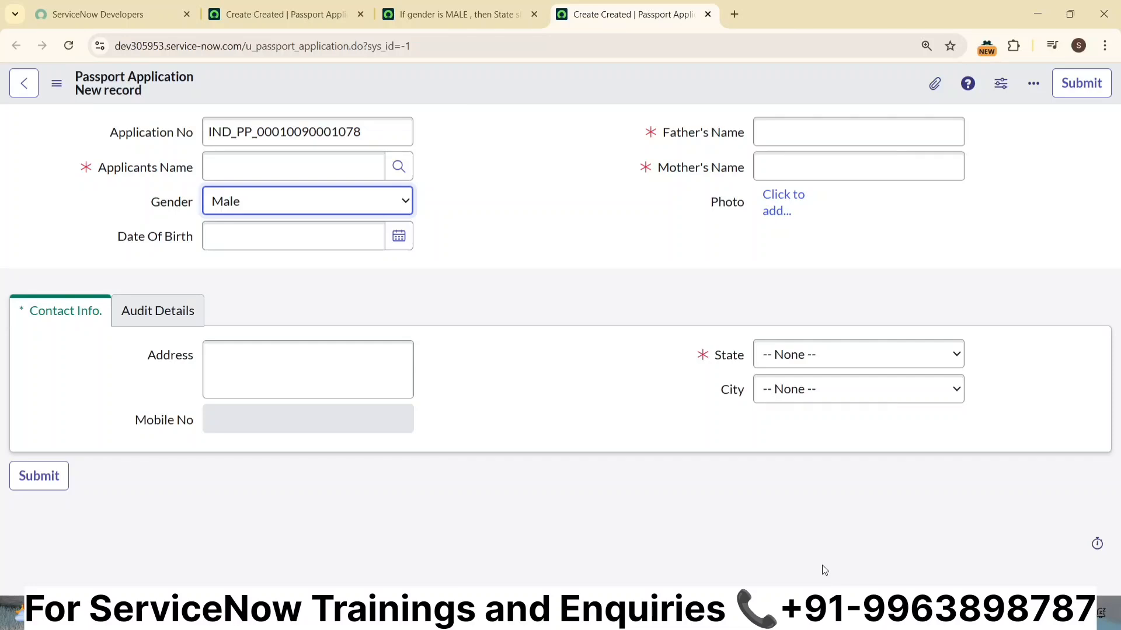
# - Switch to the Notepad notes and begin a second condition, "If DOB is equal to", a few lines below the gender condition
pyautogui.moveTo(819, 618)
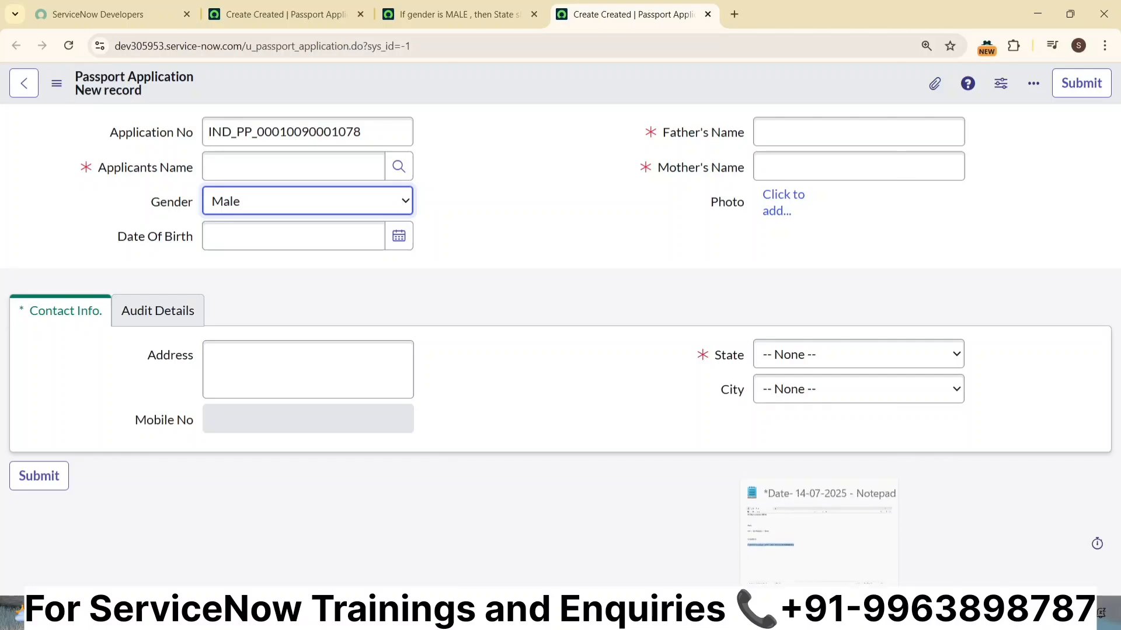
pyautogui.click(819, 619)
pyautogui.click(381, 283)
pyautogui.press('Return')
pyautogui.press('Return')
pyautogui.press('Return')
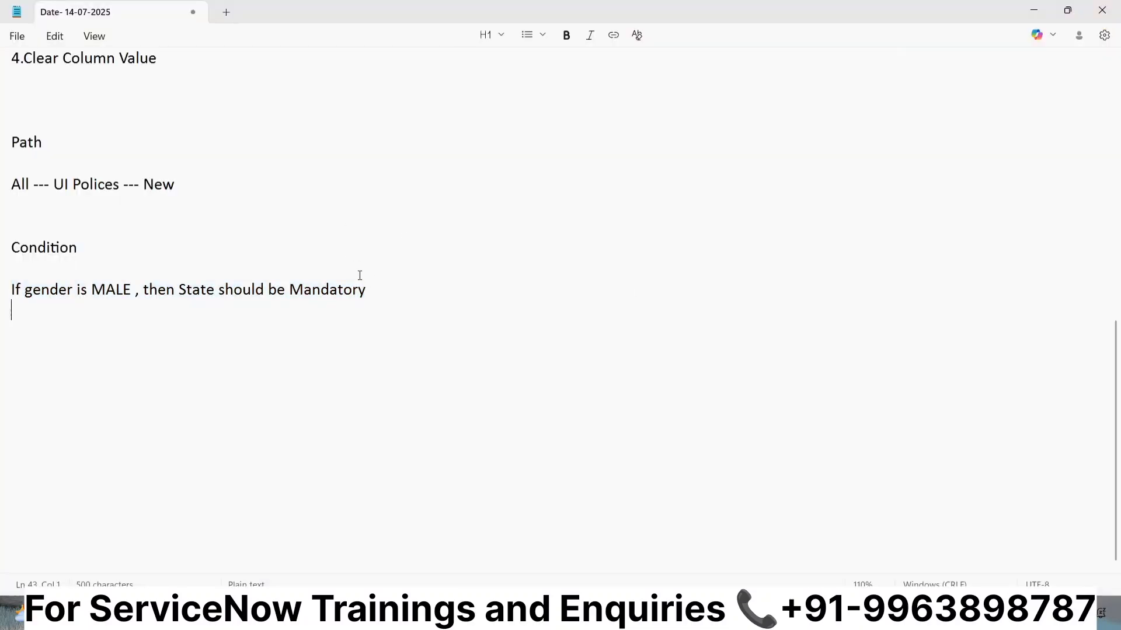
pyautogui.write('If DOB is ')
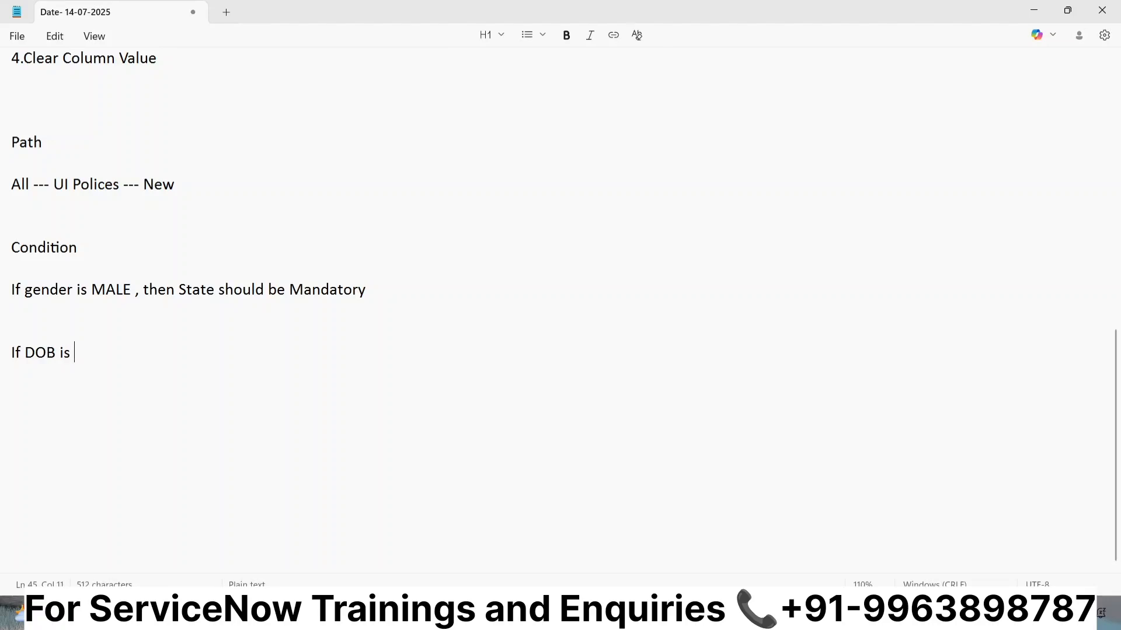
pyautogui.write('ea')
pyautogui.write('qu')
pyautogui.press('BackSpace')
pyautogui.press('BackSpace')
pyautogui.press('BackSpace')
pyautogui.write('qual to ')
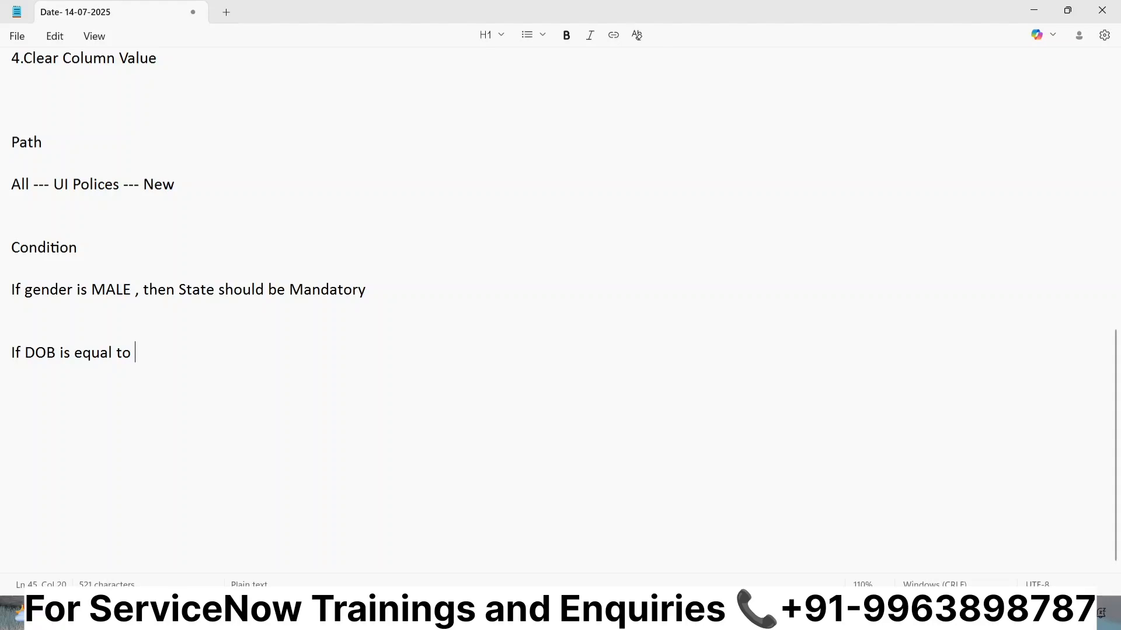
# - Complete the DOB condition in the notes with the birth date and the text ", then make city column Mandatory"
pyautogui.write('13-08-1995 , then m')
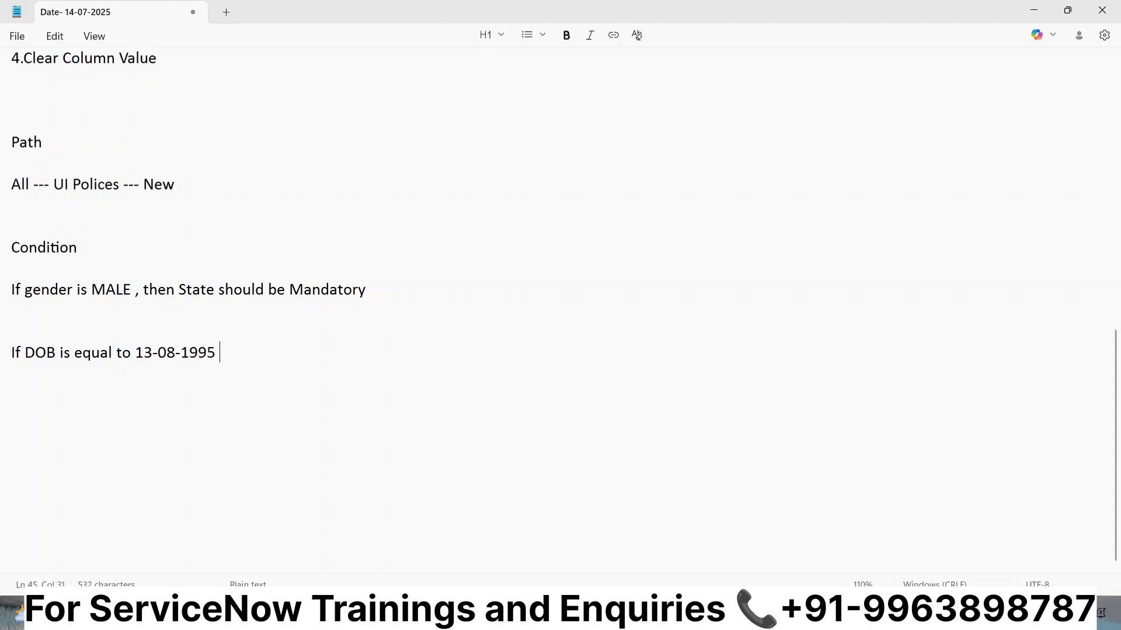
pyautogui.write('ake ')
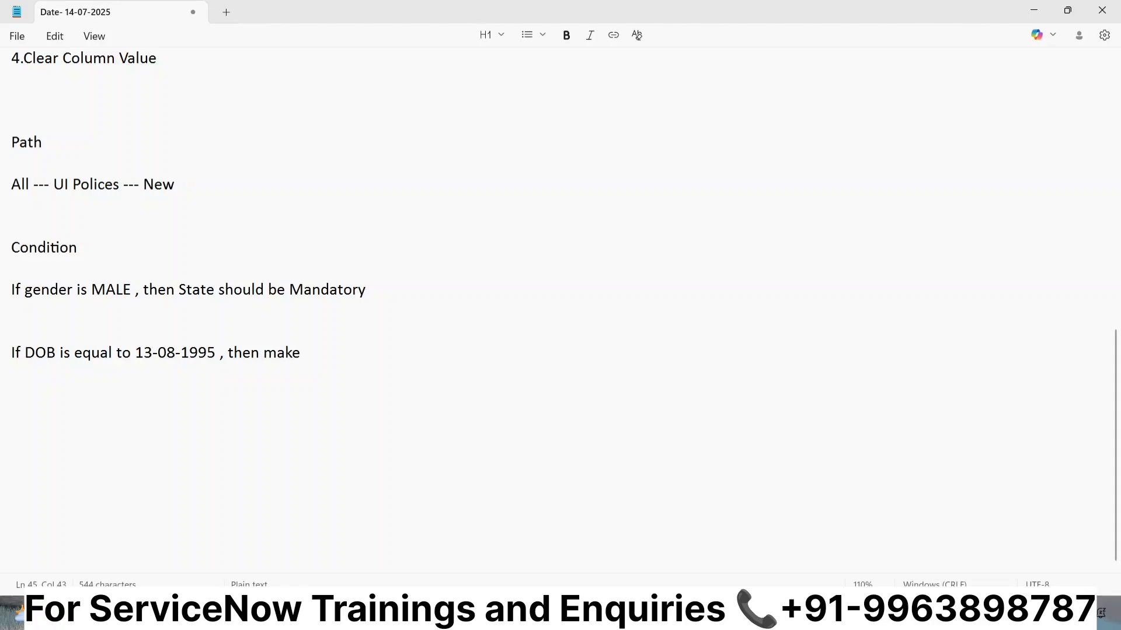
pyautogui.write('city column Mand')
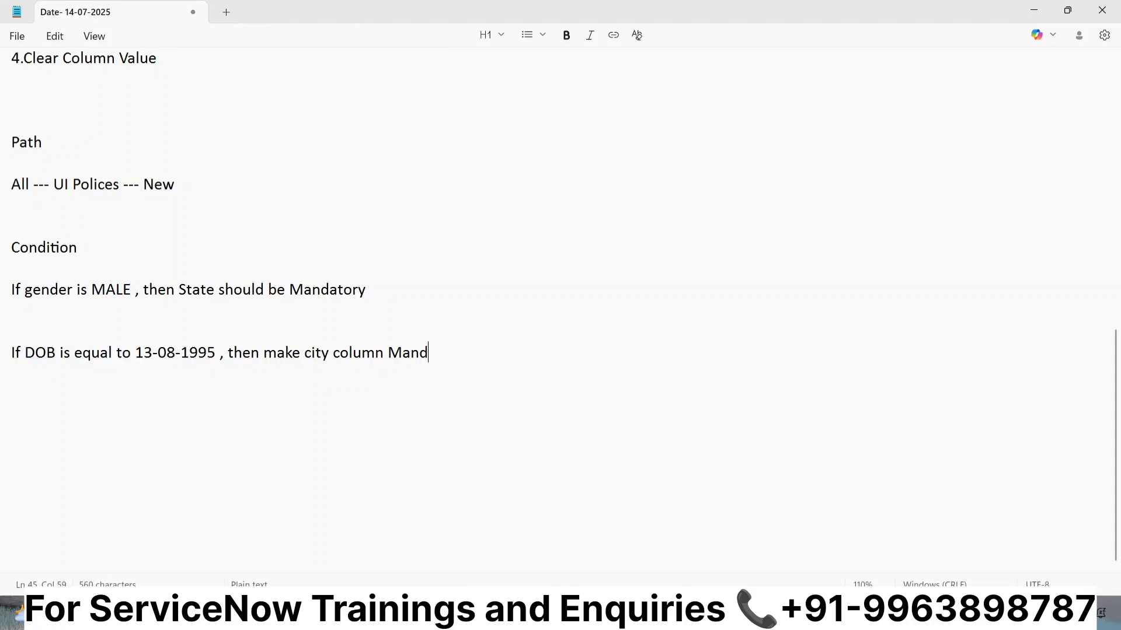
pyautogui.write('atoey')
pyautogui.press('BackSpace')
pyautogui.press('BackSpace')
pyautogui.write('ry')
pyautogui.click(721, 409)
# - Switch to the Passport Application form, open its UI Policies list while discarding unsaved changes, and start a new policy
pyautogui.hotkey('alt', 'Tab')
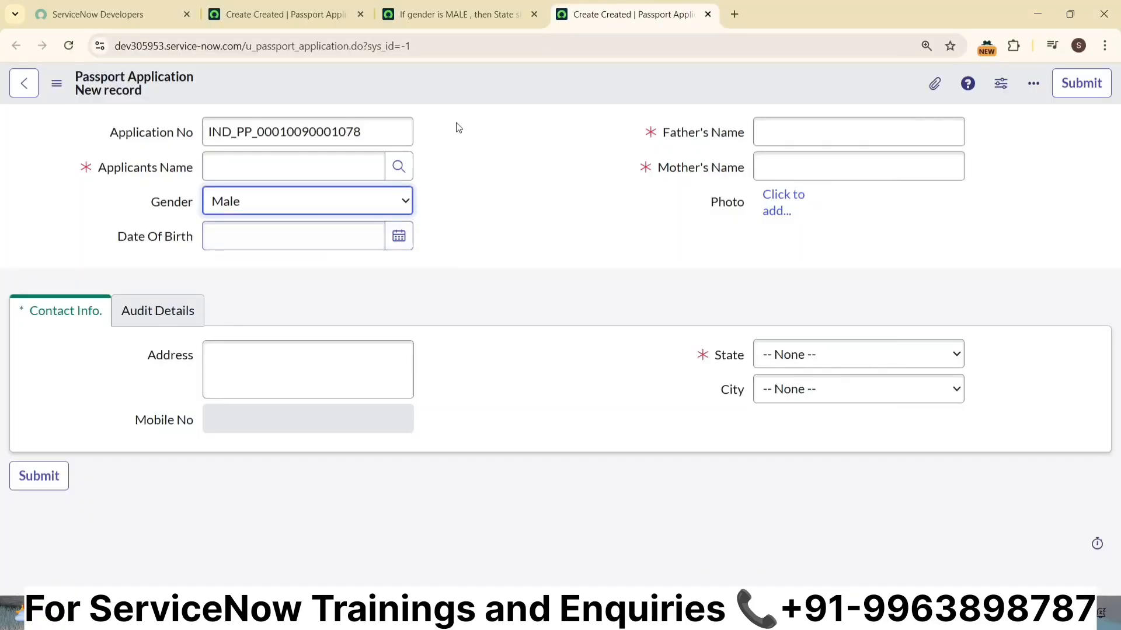
pyautogui.rightClick(440, 80)
pyautogui.moveTo(502, 111)
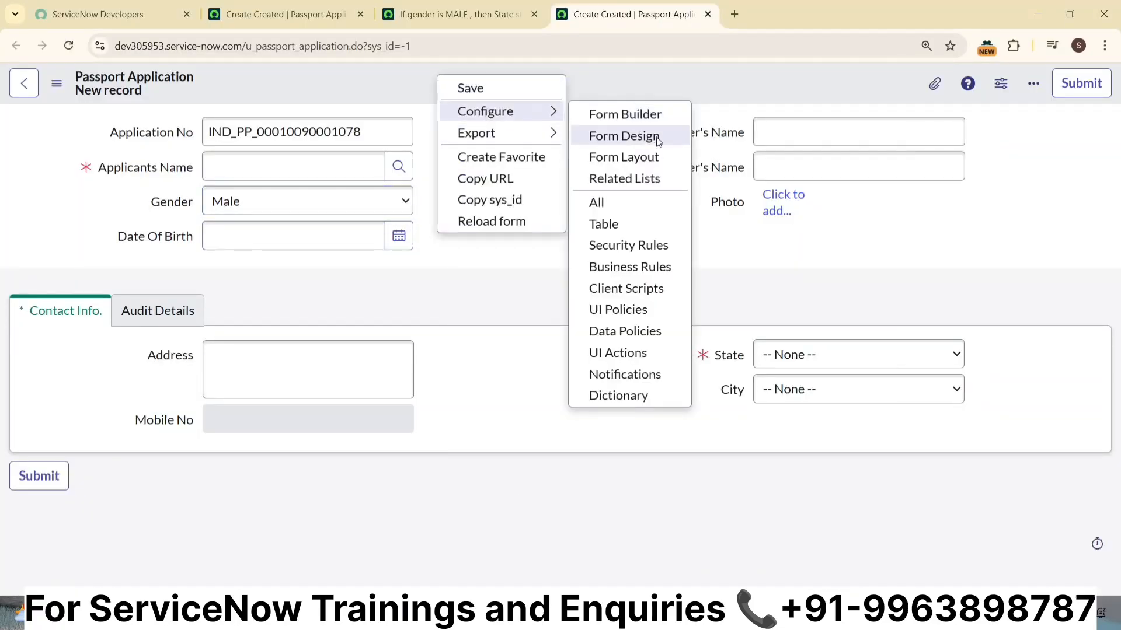
pyautogui.click(635, 309)
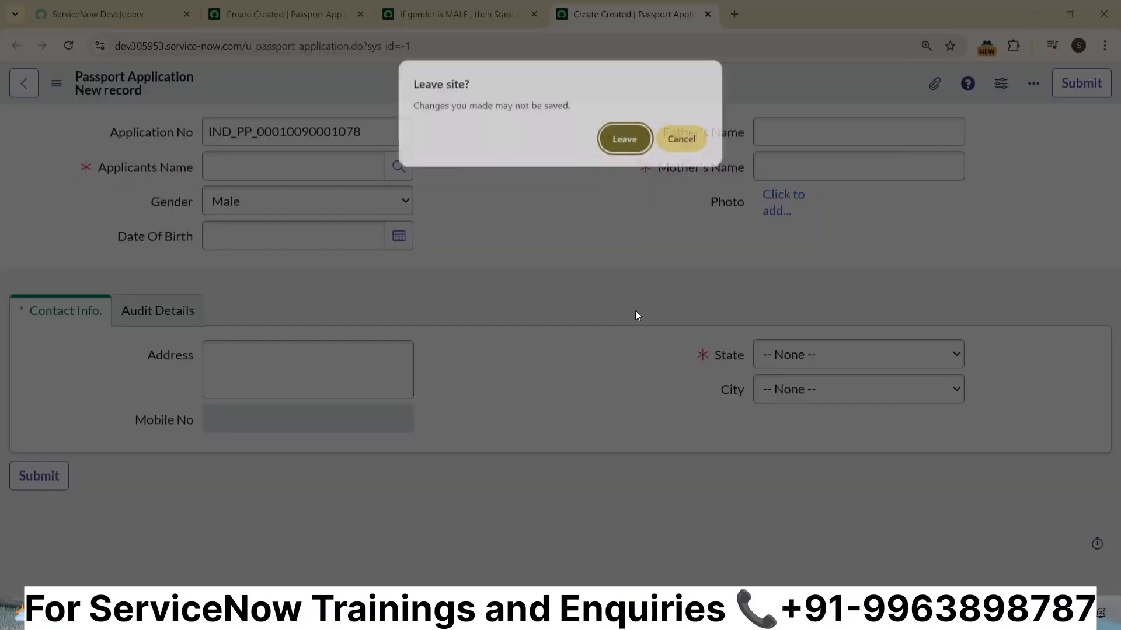
pyautogui.click(626, 140)
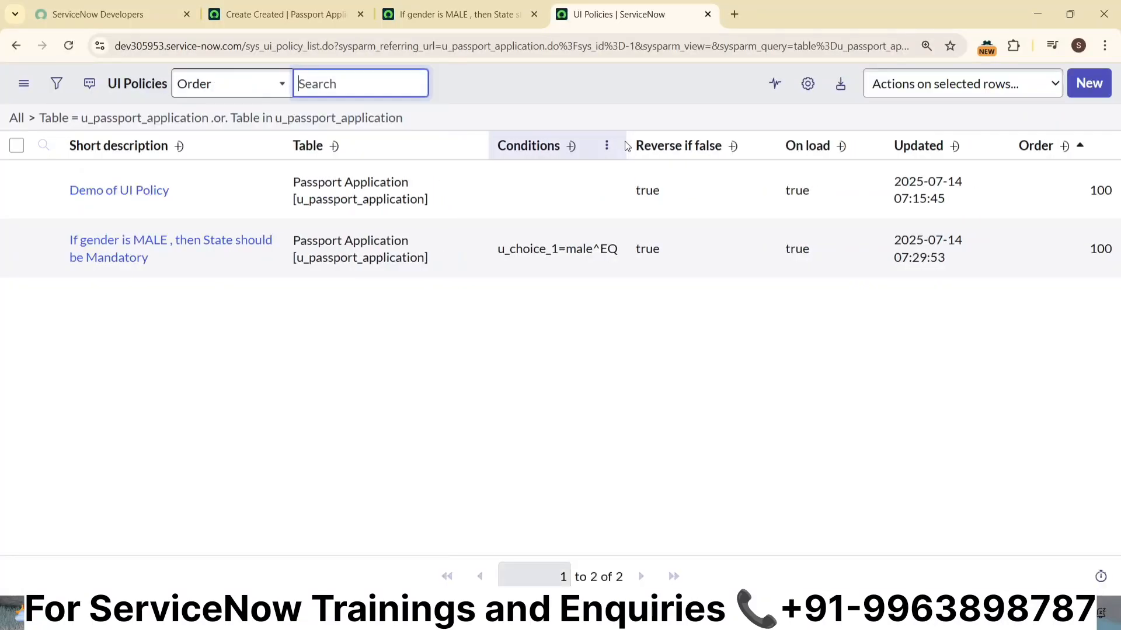
pyautogui.click(1082, 88)
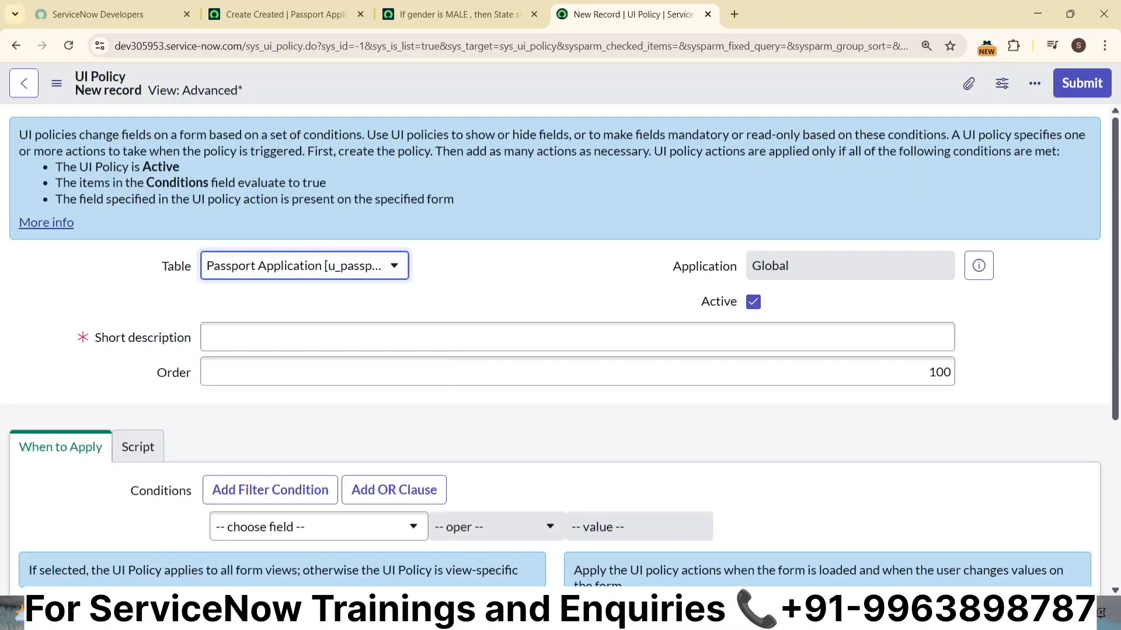
# - Copy the whole DOB condition sentence from the Notepad notes into the new UI policy's Short description
pyautogui.hotkey('alt', 'Tab')
pyautogui.moveTo(469, 356); pyautogui.dragTo(4, 359)
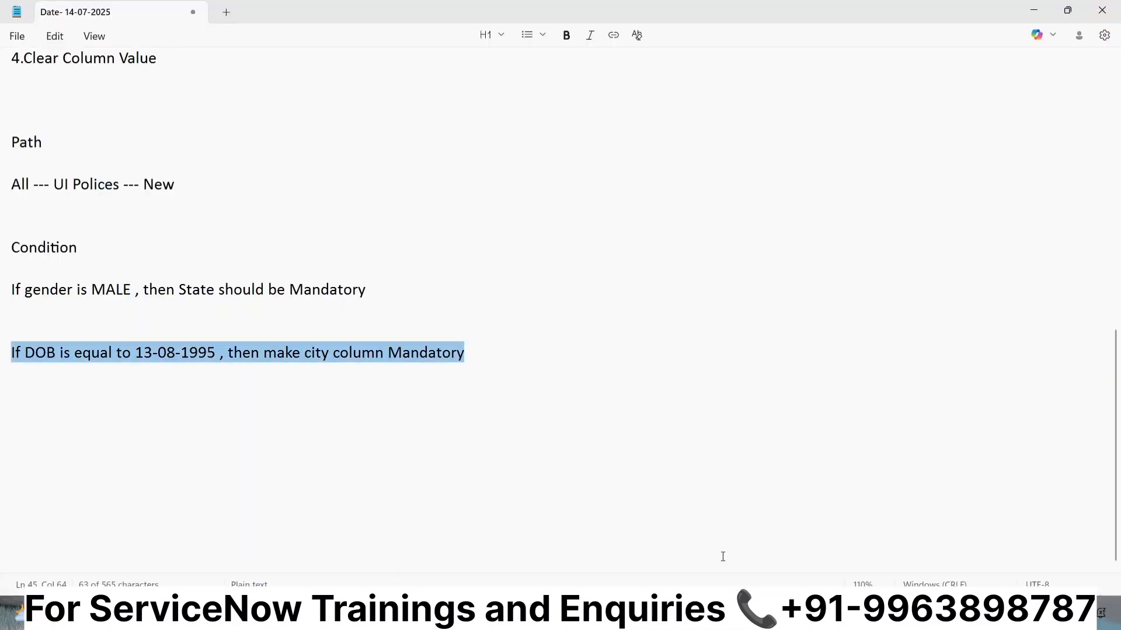
pyautogui.hotkey('ctrl', 'c')
pyautogui.hotkey('alt', 'Tab')
pyautogui.click(537, 336)
pyautogui.hotkey('ctrl', 'v')
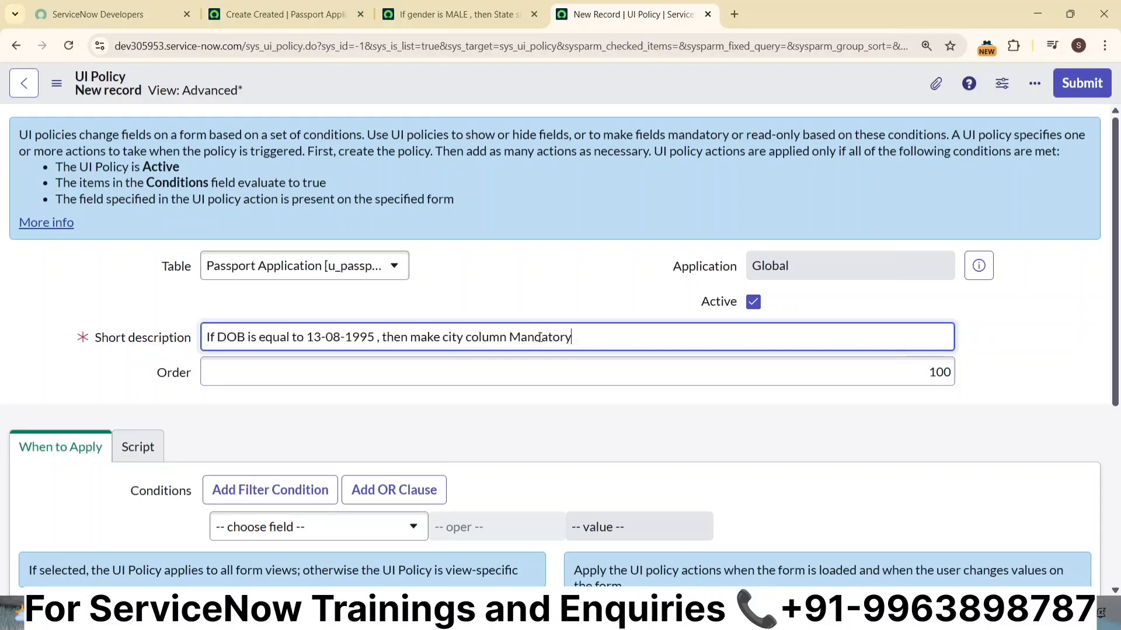
# - Choose Date Of Birth as the field of the policy's condition
pyautogui.scroll(-4, 570, 296)
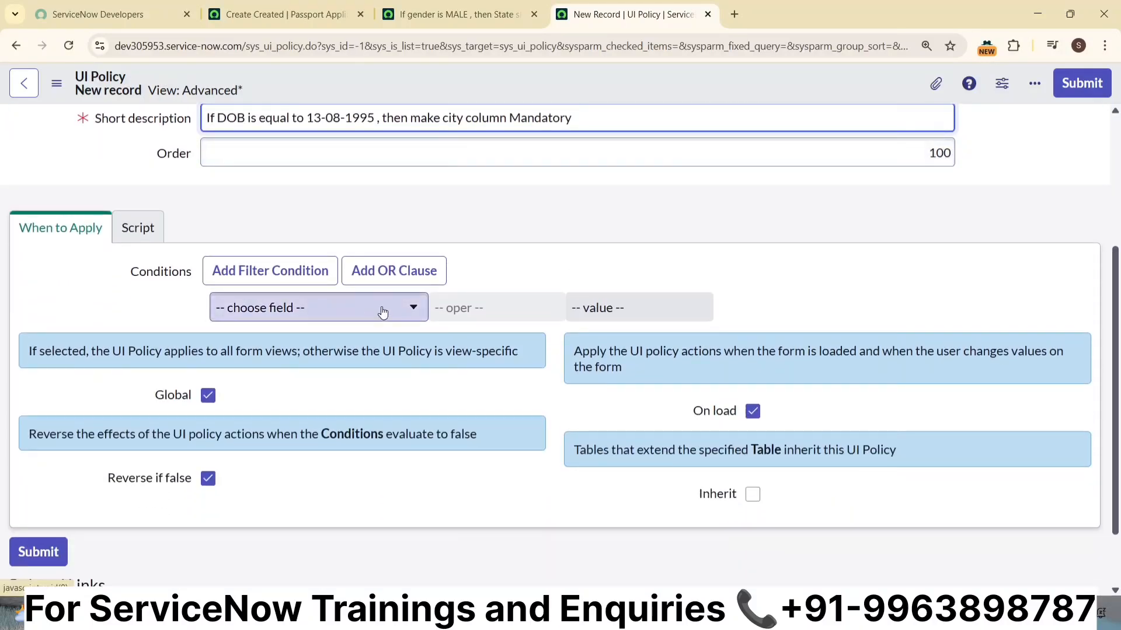
pyautogui.click(385, 310)
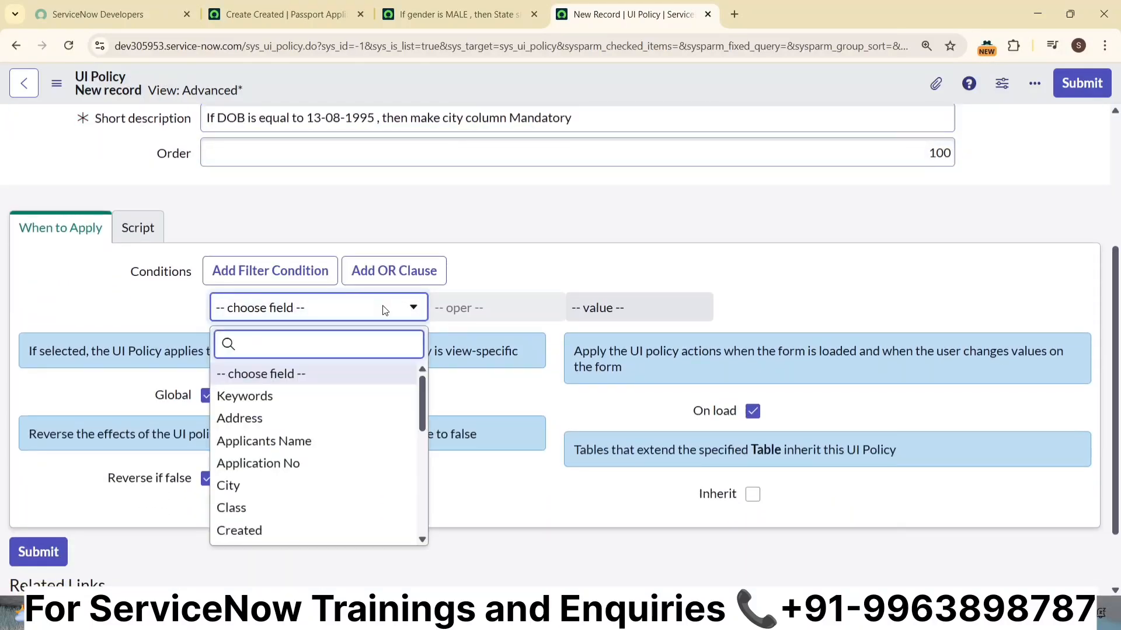
pyautogui.write('d')
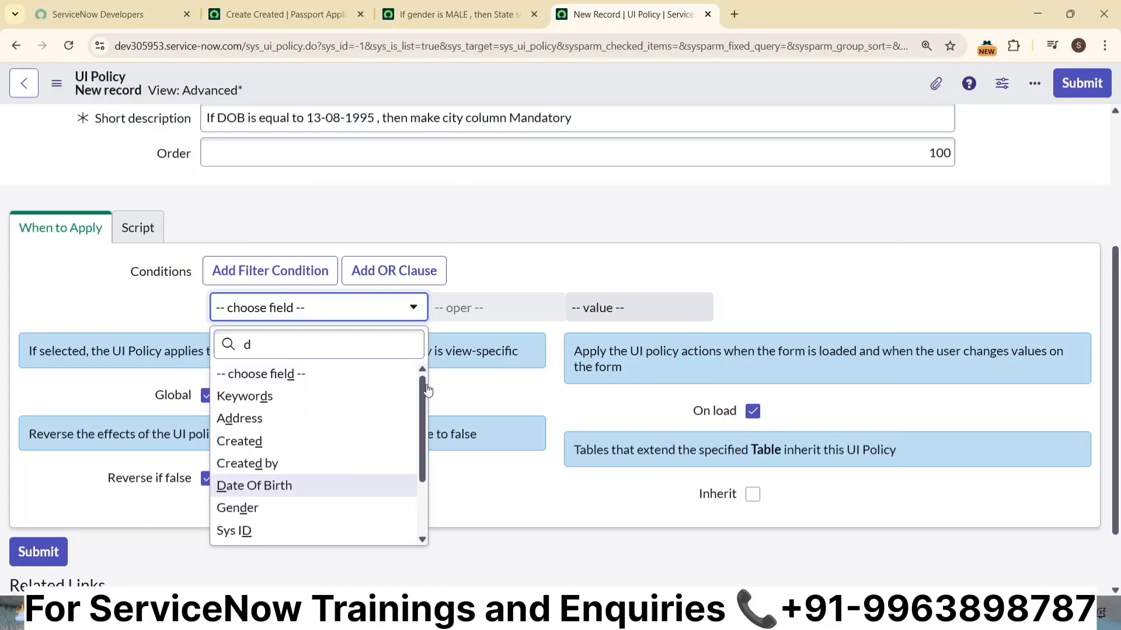
pyautogui.press('Return')
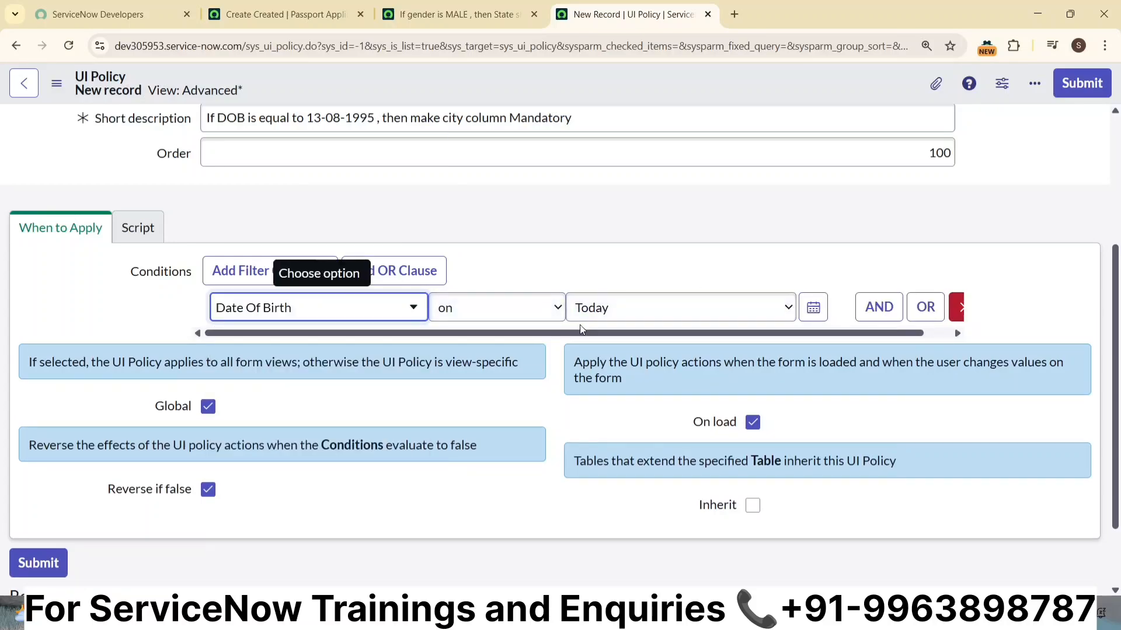
# - Try the "is same" operator with Day for the Date Of Birth condition and check its comparison options
pyautogui.click(548, 307)
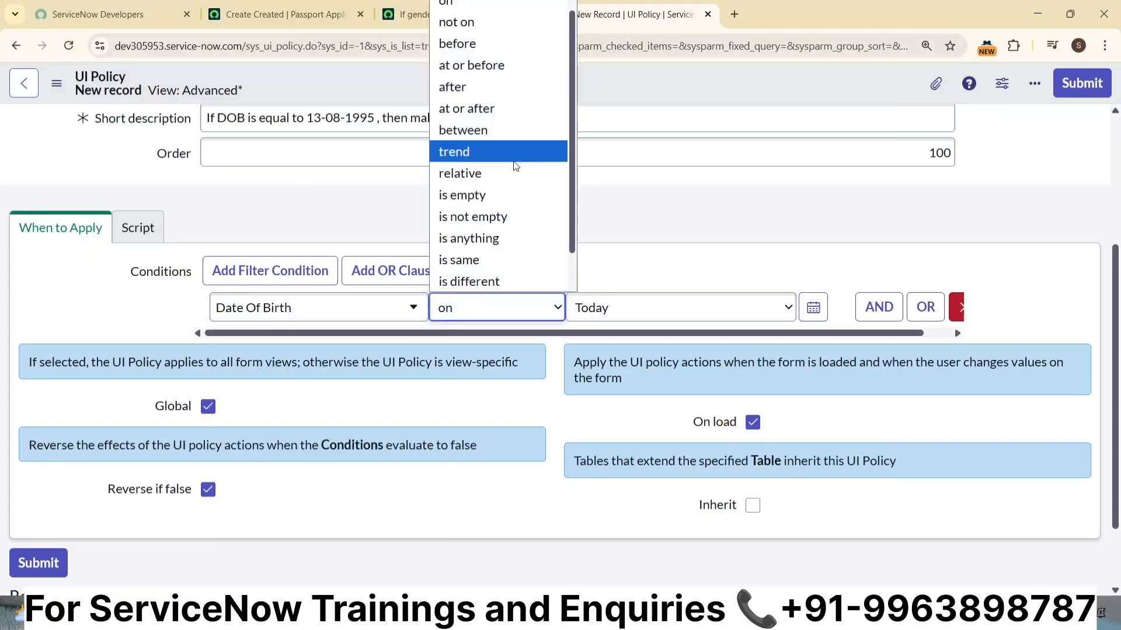
pyautogui.scroll(1, 512, 149)
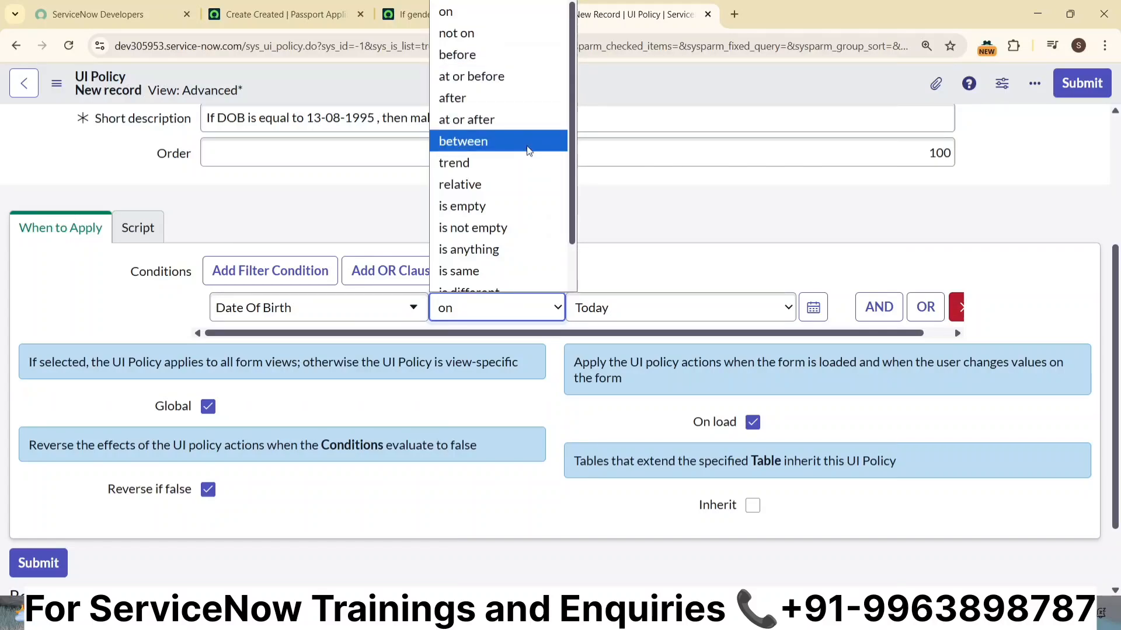
pyautogui.scroll(-1, 528, 150)
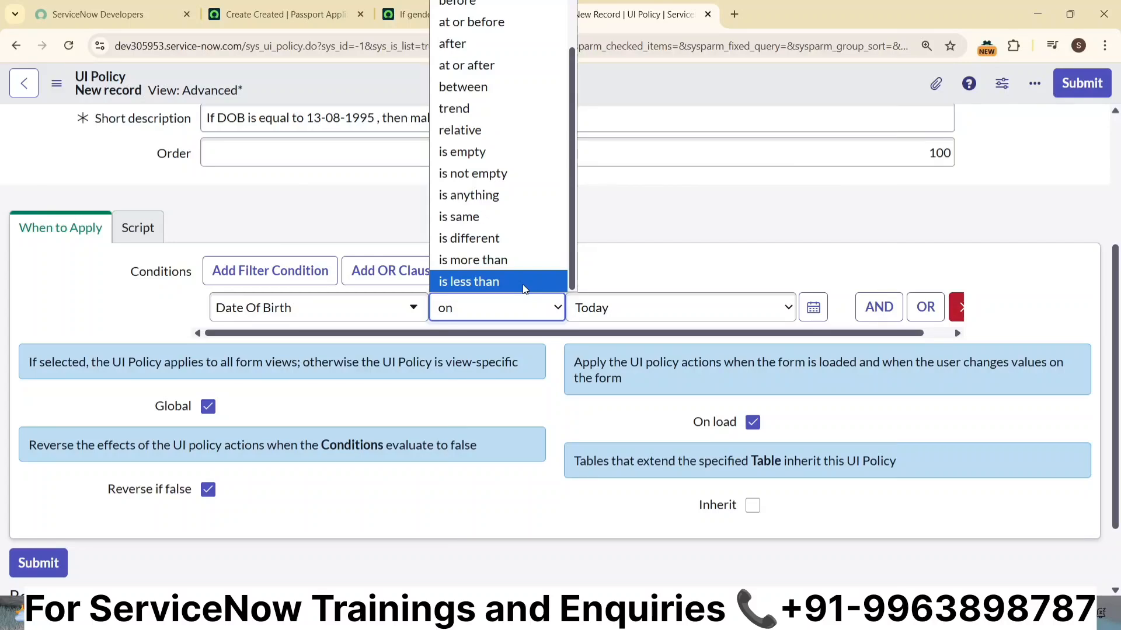
pyautogui.scroll(1, 518, 211)
pyautogui.scroll(-1, 522, 219)
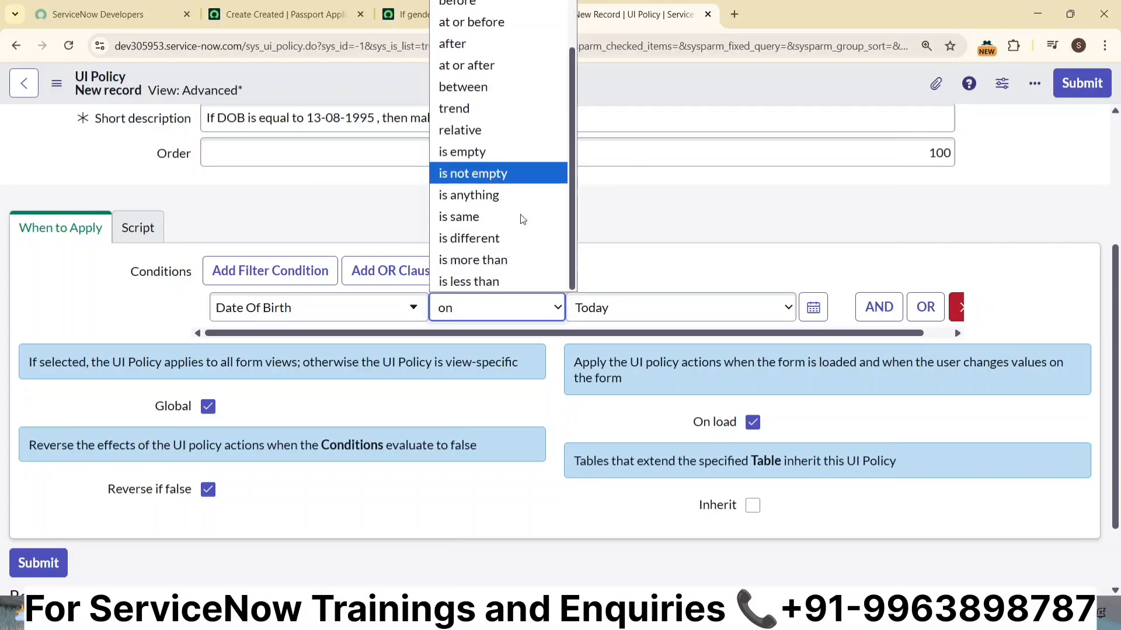
pyautogui.click(521, 217)
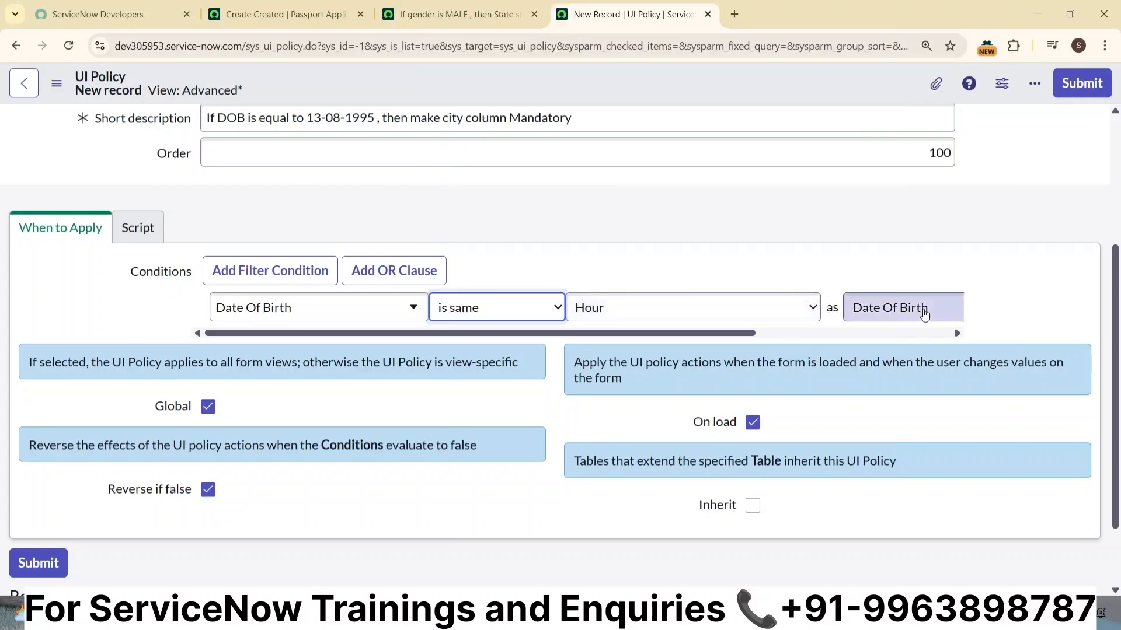
pyautogui.click(813, 309)
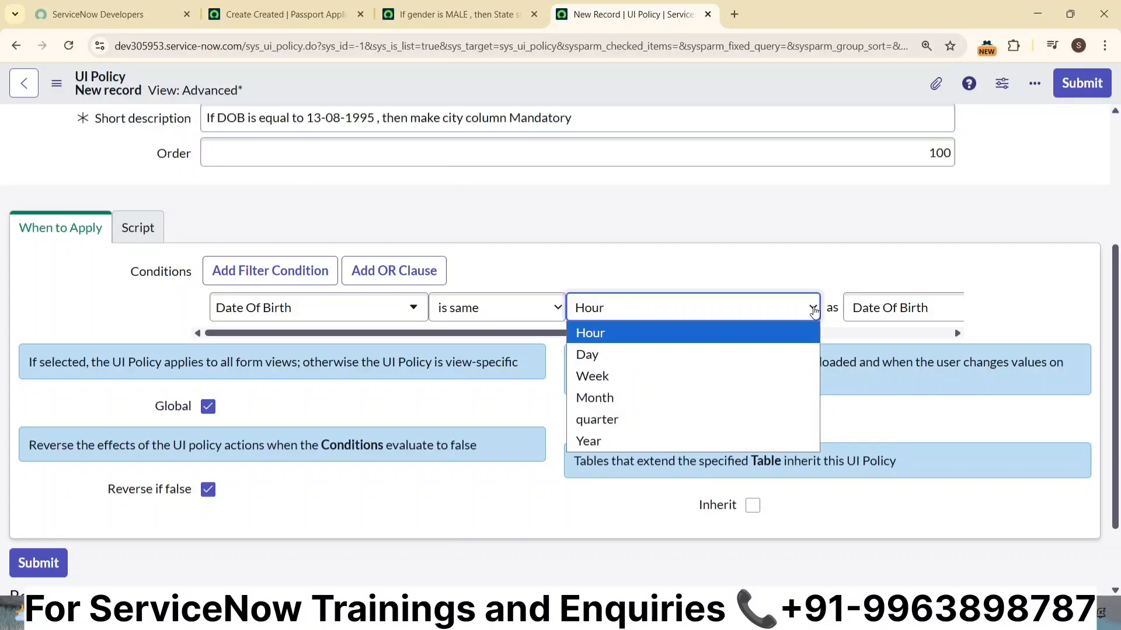
pyautogui.click(763, 354)
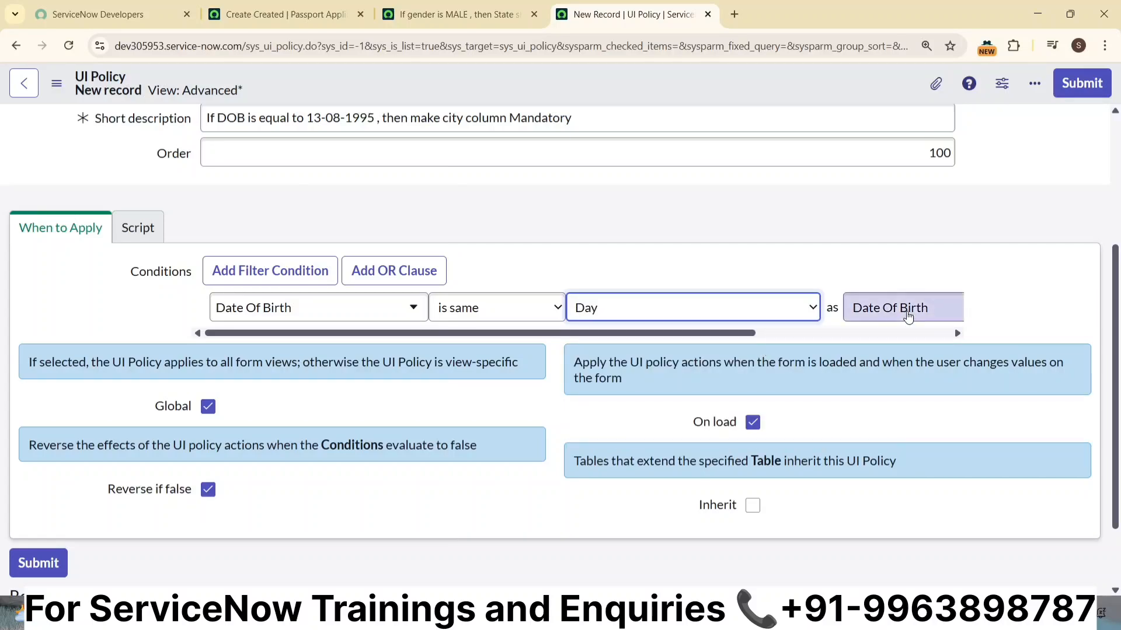
pyautogui.click(944, 315)
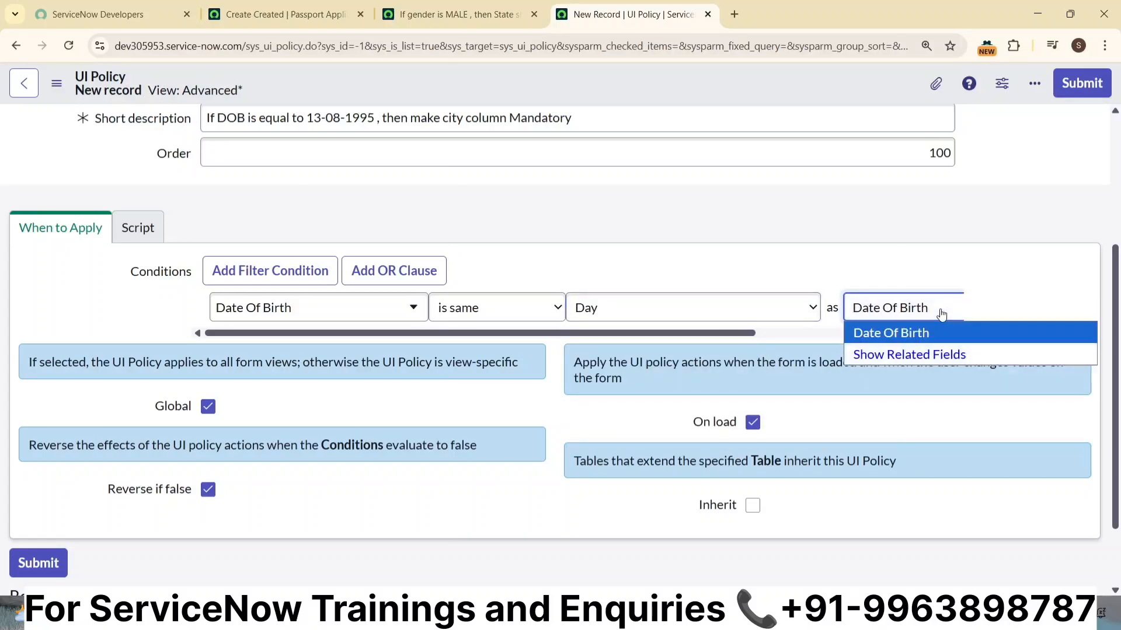
pyautogui.click(799, 318)
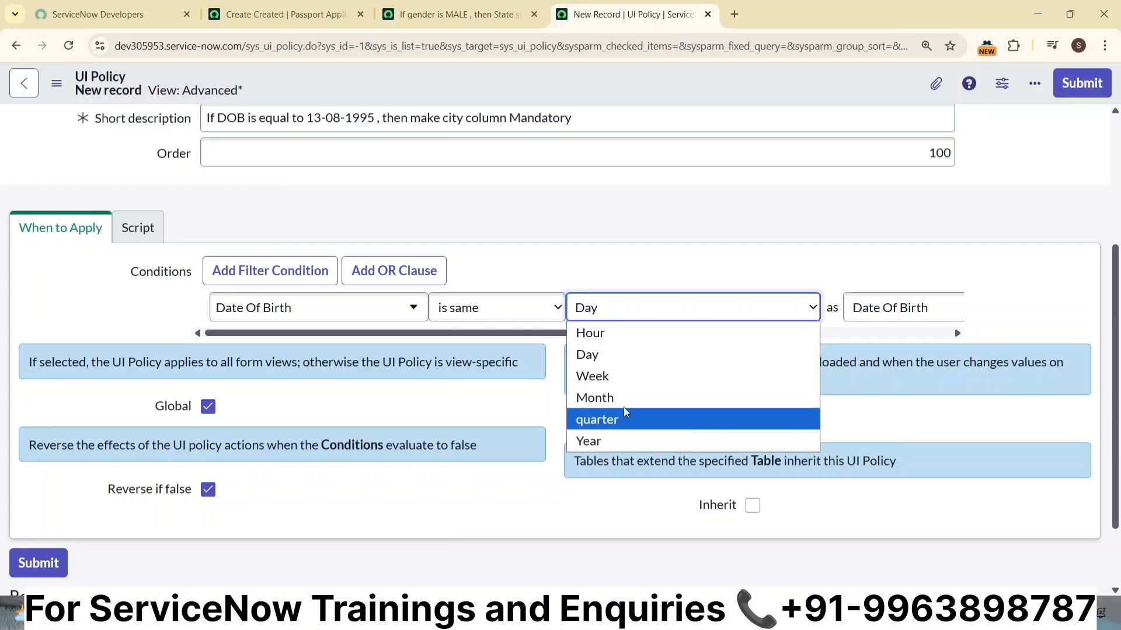
# - Set the Date Of Birth condition's operator to "on" and open the calendar for its date value
pyautogui.click(528, 311)
pyautogui.scroll(1, 523, 193)
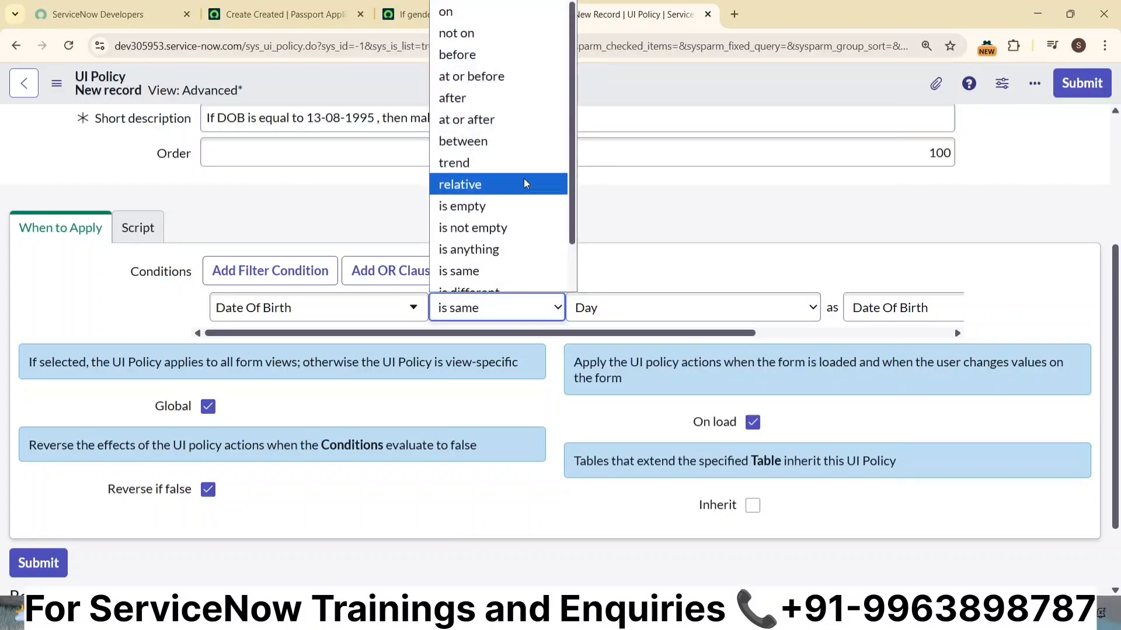
pyautogui.click(531, 17)
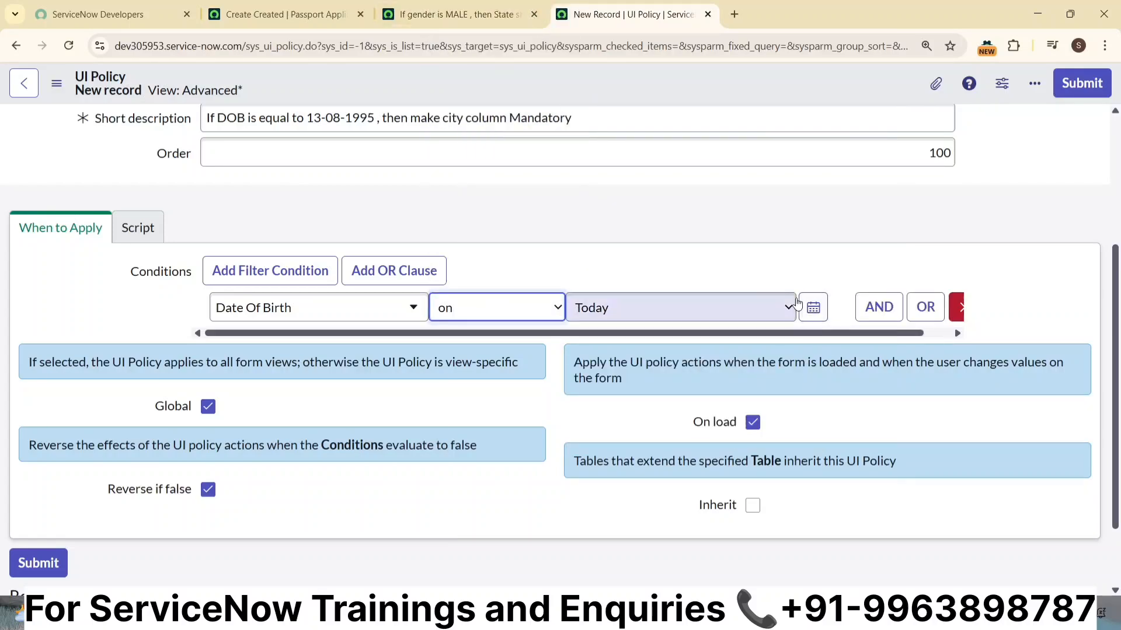
pyautogui.click(812, 307)
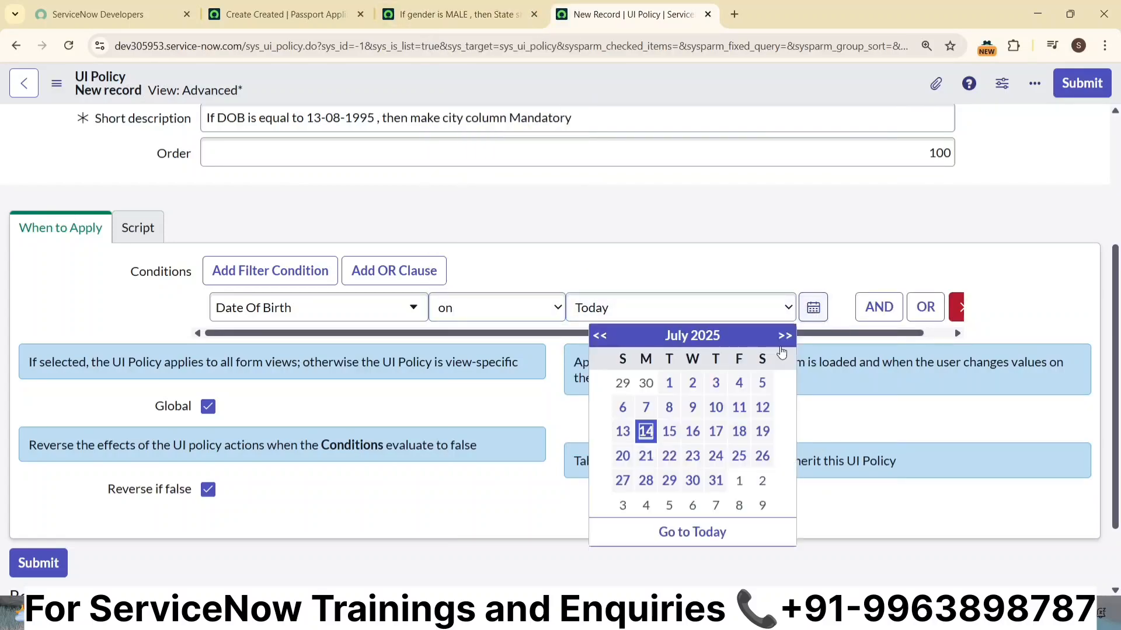
# - Page the condition's calendar back to March 2025
pyautogui.click(600, 336)
pyautogui.click(600, 336)
pyautogui.click(600, 335)
pyautogui.click(599, 336)
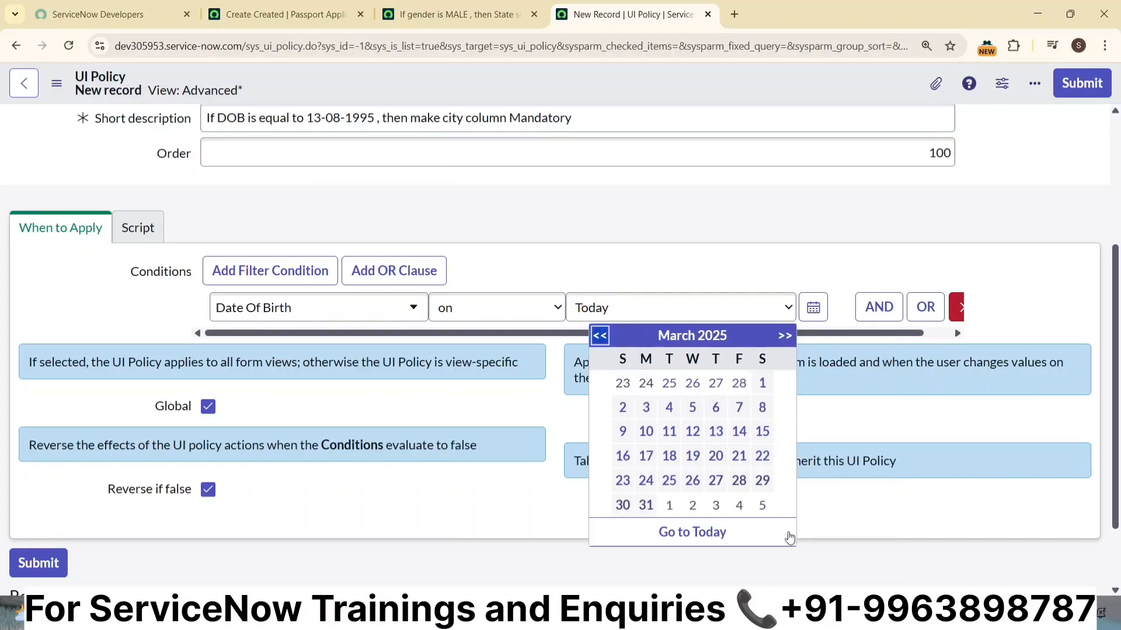
# - Switch to the Notepad notes and change the year in the DOB condition to 2025
pyautogui.hotkey('alt', 'Tab')
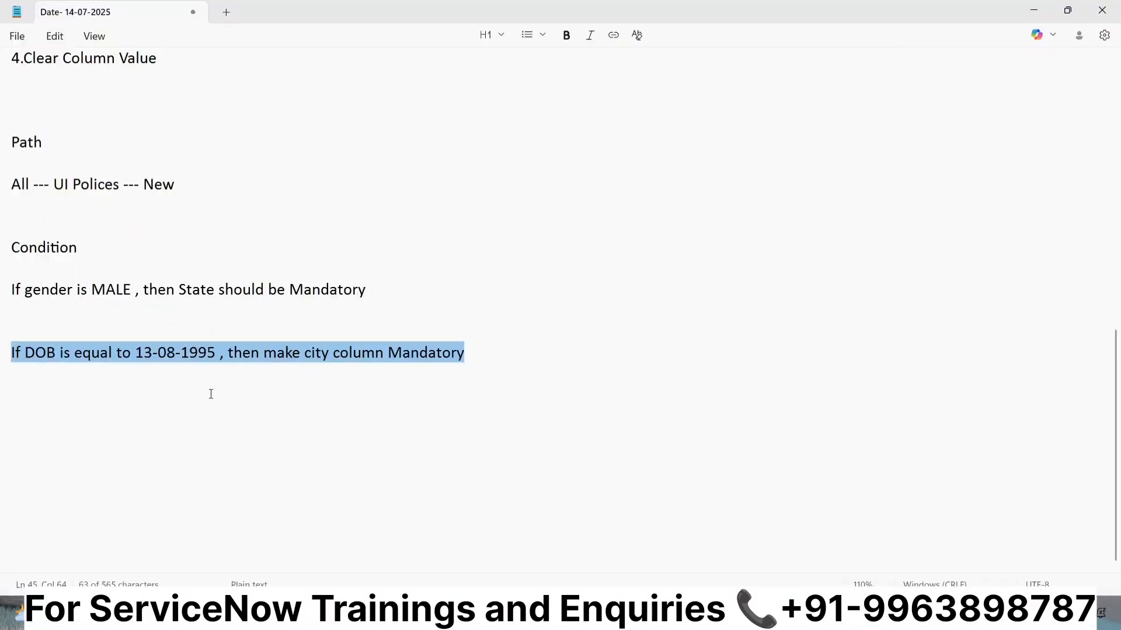
pyautogui.click(214, 346)
pyautogui.press('BackSpace')
pyautogui.press('BackSpace')
pyautogui.press('BackSpace')
pyautogui.press('BackSpace')
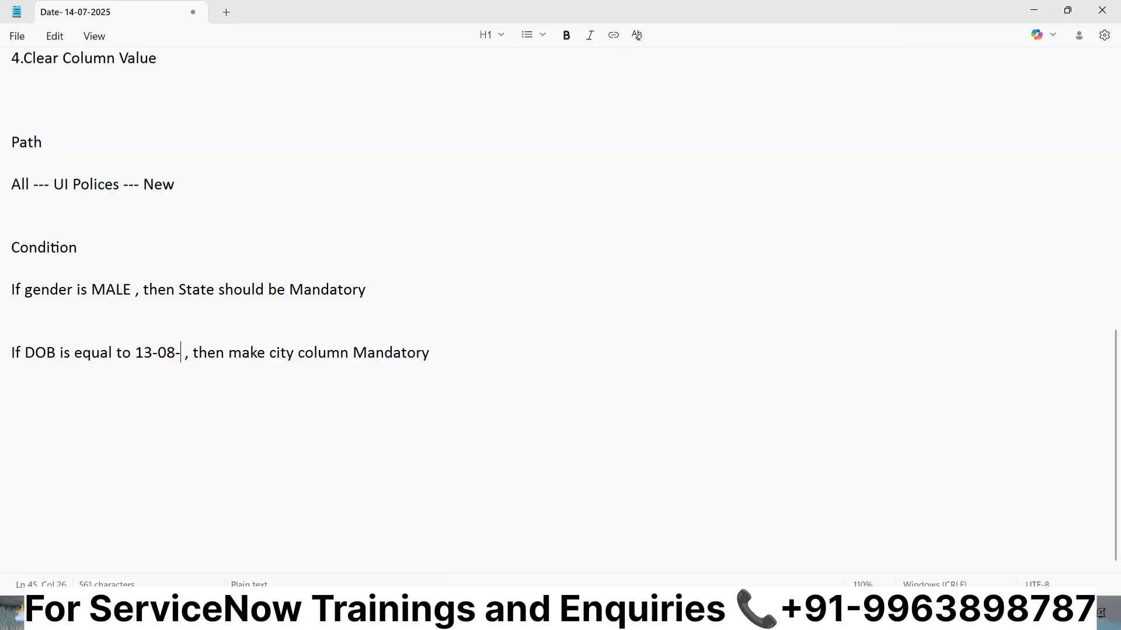
pyautogui.write('2025')
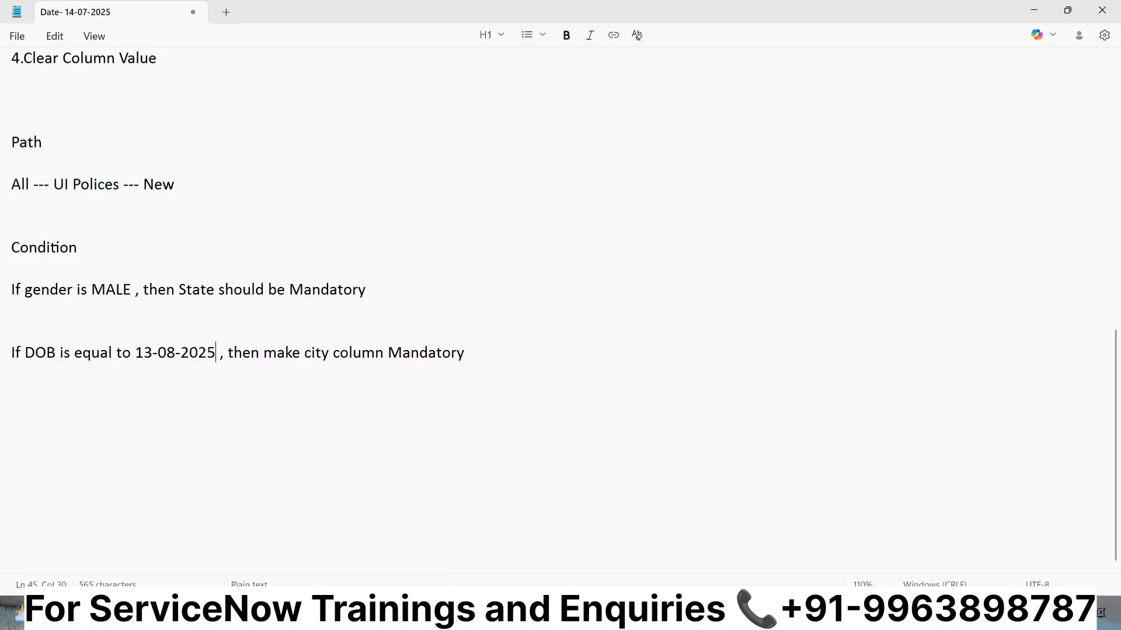
# - Return to the UI policy form and set the Date Of Birth condition's date to 2025-08-13
pyautogui.hotkey('alt', 'Tab')
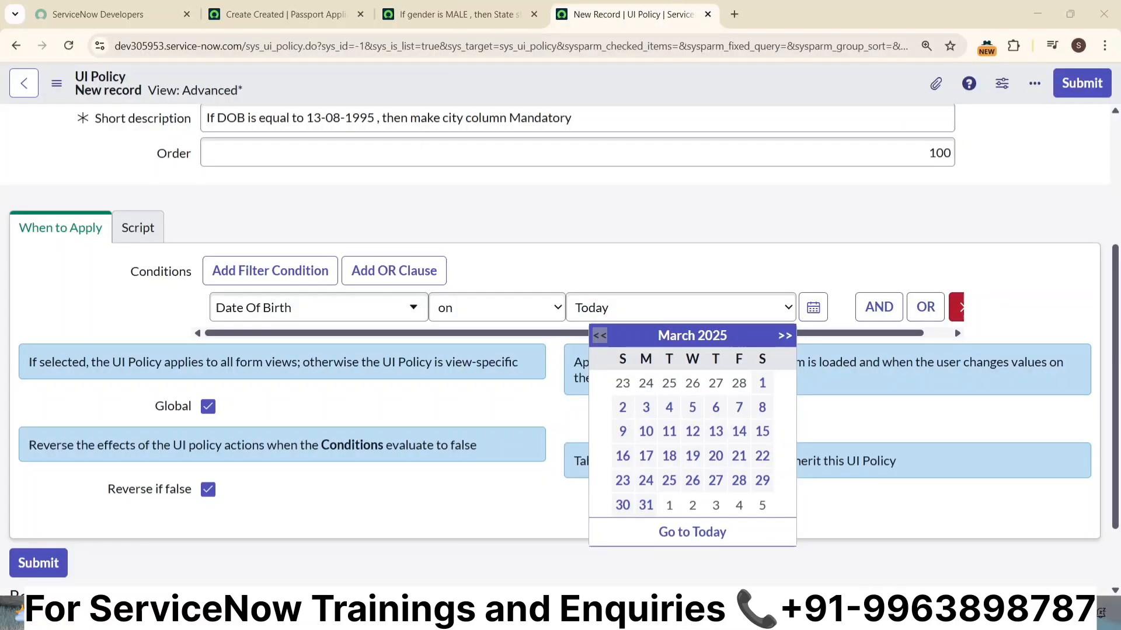
pyautogui.click(784, 336)
pyautogui.click(785, 335)
pyautogui.click(785, 336)
pyautogui.click(785, 335)
pyautogui.click(785, 335)
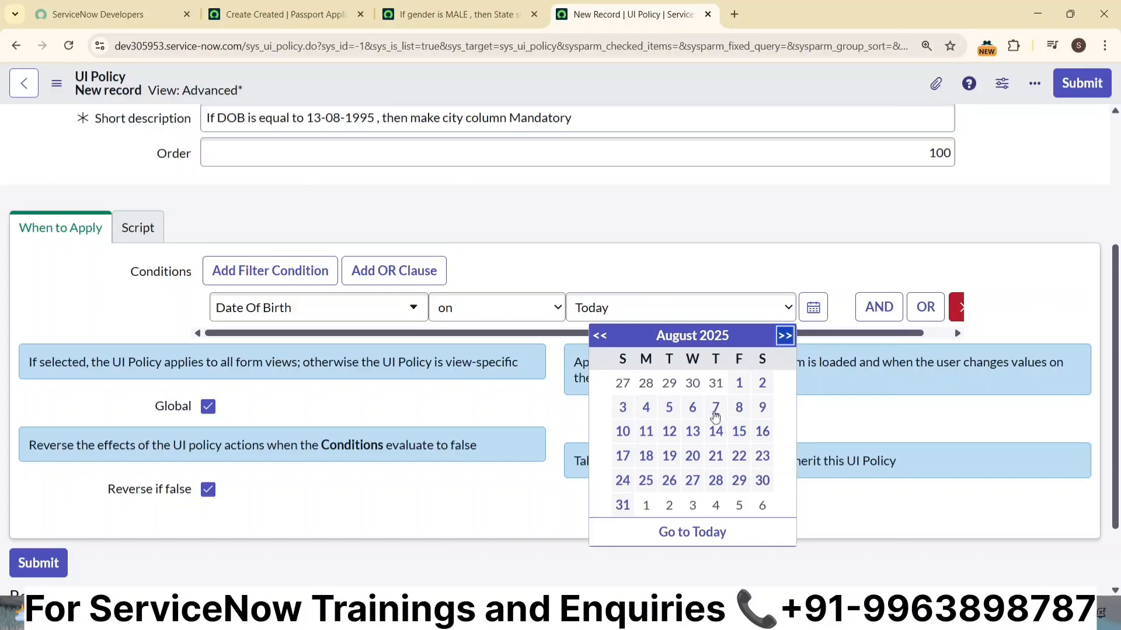
pyautogui.click(693, 432)
pyautogui.doubleClick(704, 418)
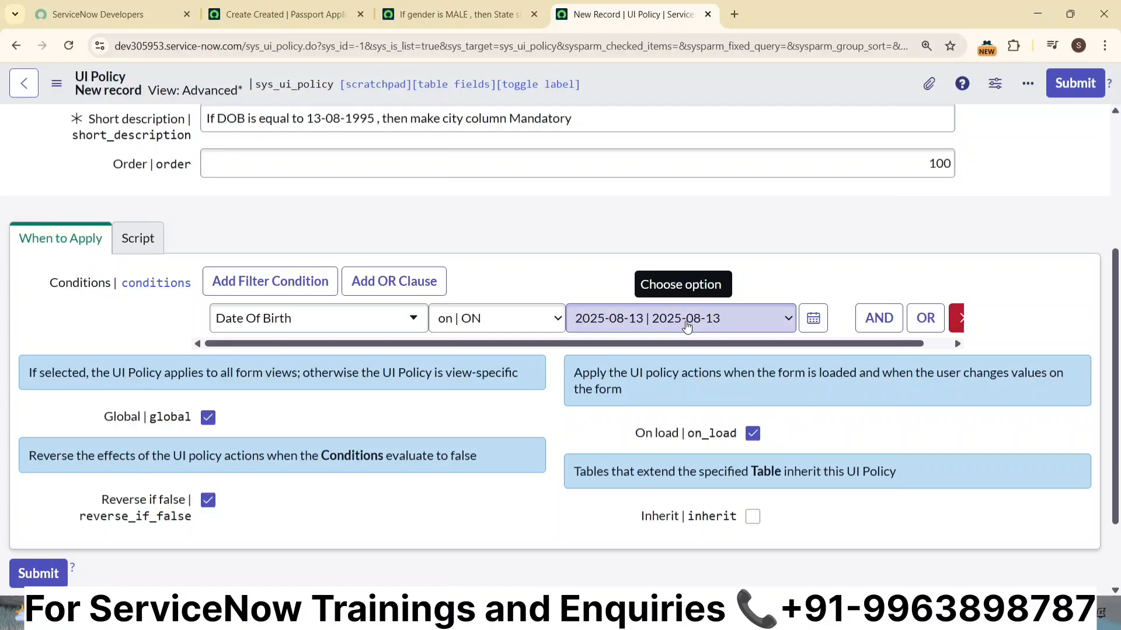
pyautogui.doubleClick(799, 280)
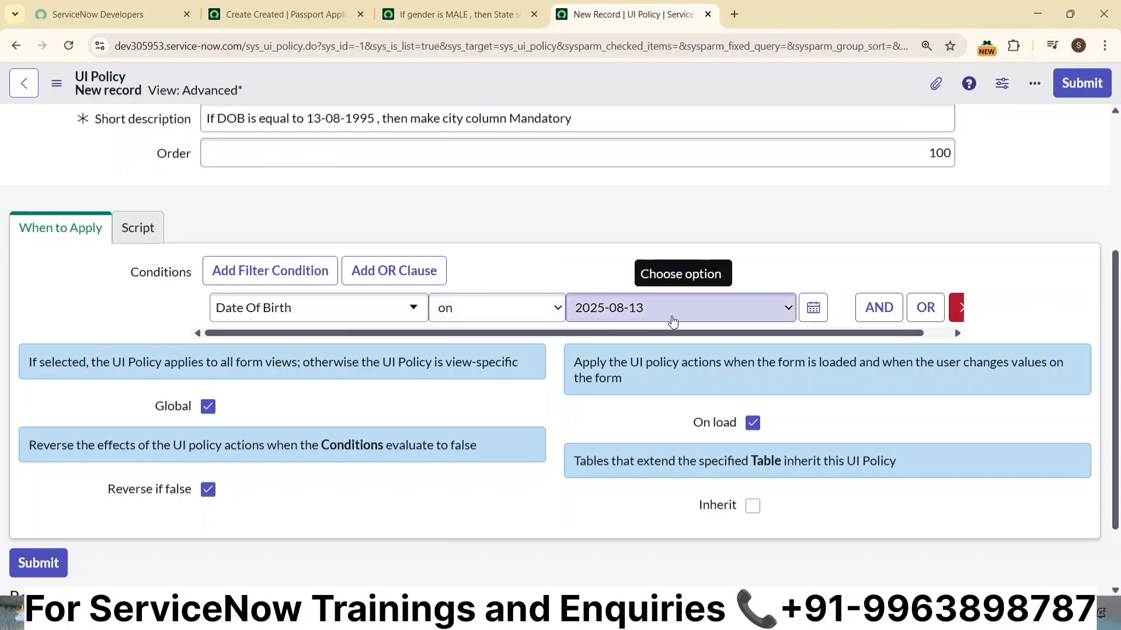
# - Save the new date-of-birth UI policy and stay on its record
pyautogui.scroll(-2, 673, 323)
pyautogui.rightClick(553, 94)
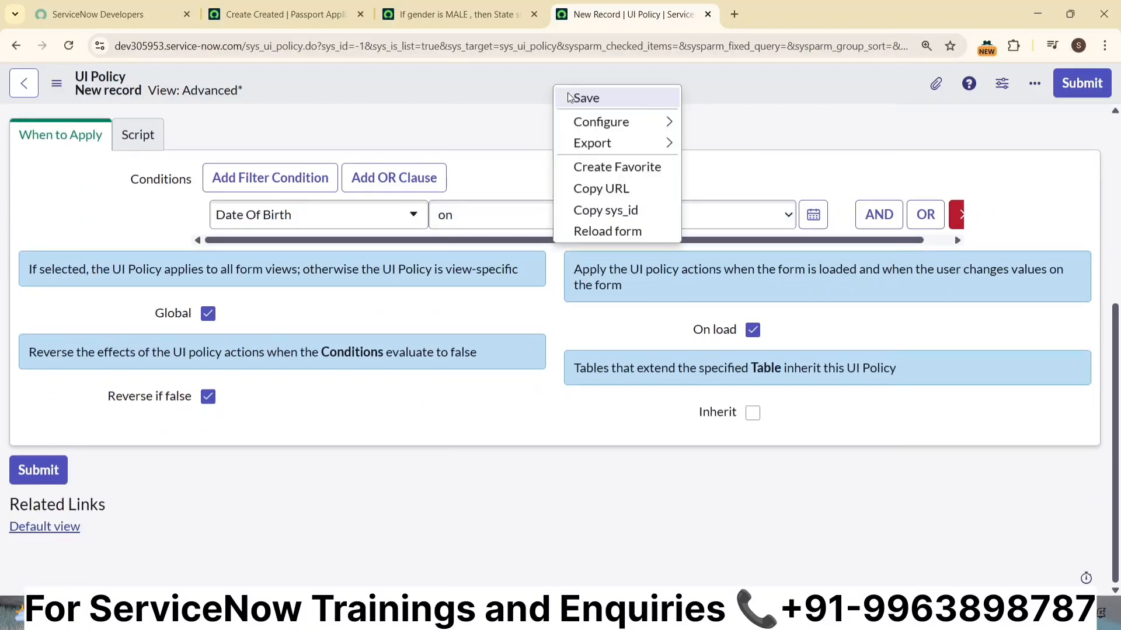
pyautogui.click(570, 96)
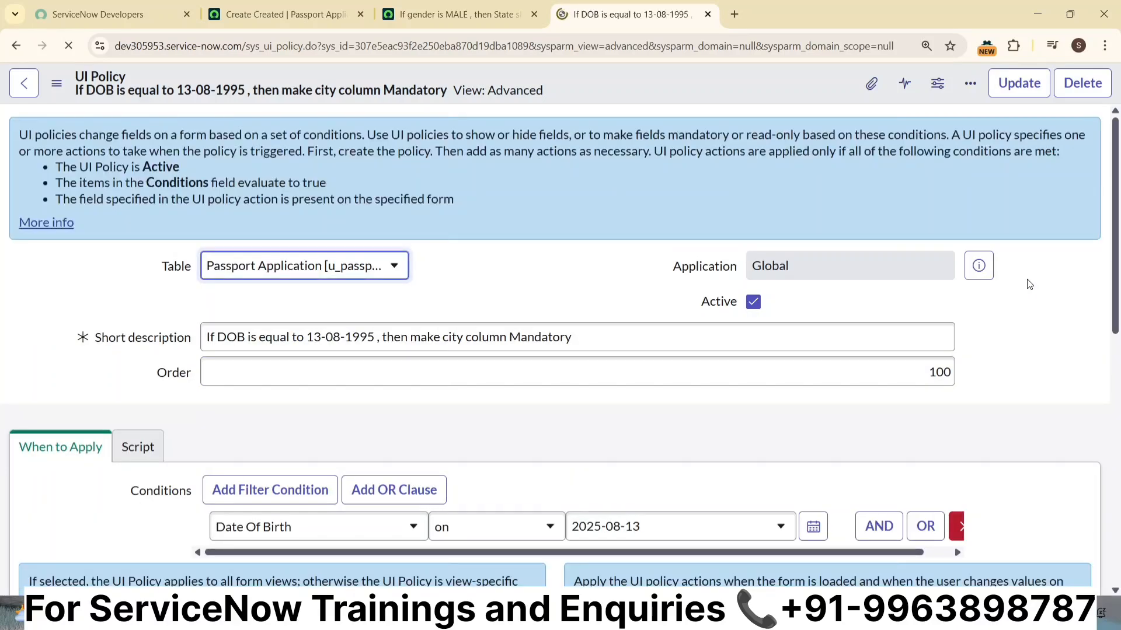
# - Add a UI policy action to this policy for the City field with Mandatory set to True, and submit it
pyautogui.scroll(-10, 1028, 284)
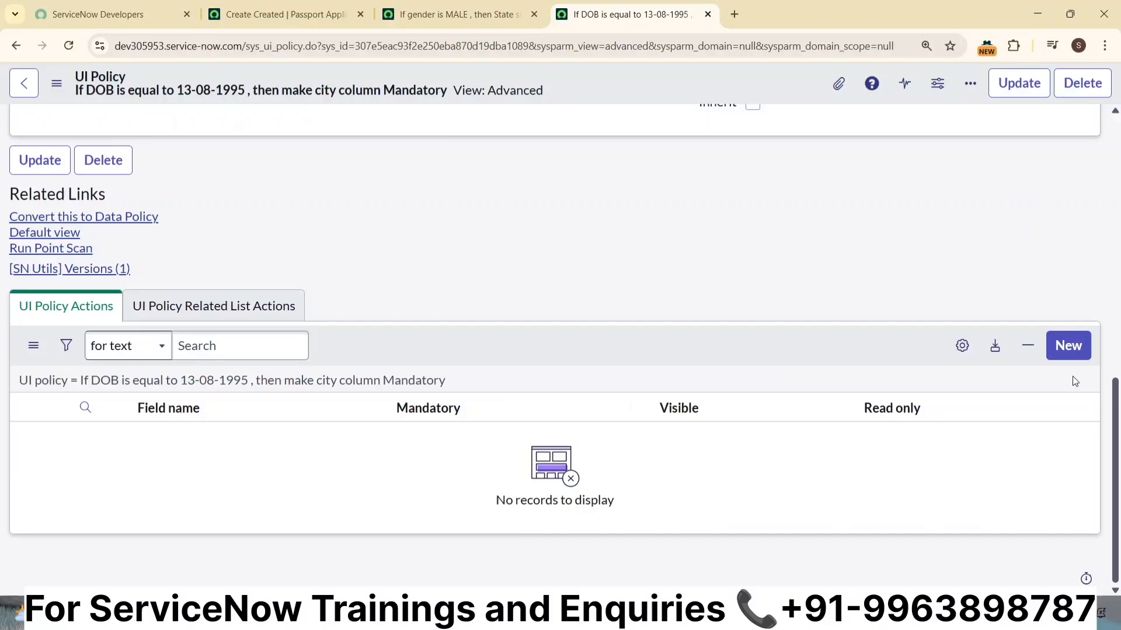
pyautogui.click(1068, 347)
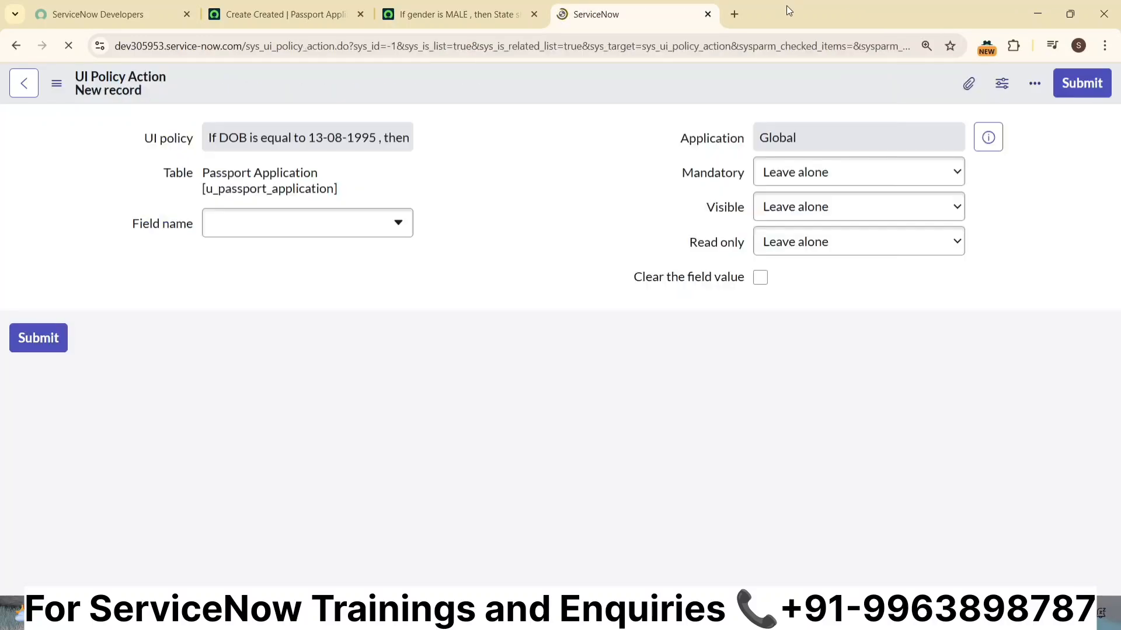
pyautogui.click(356, 268)
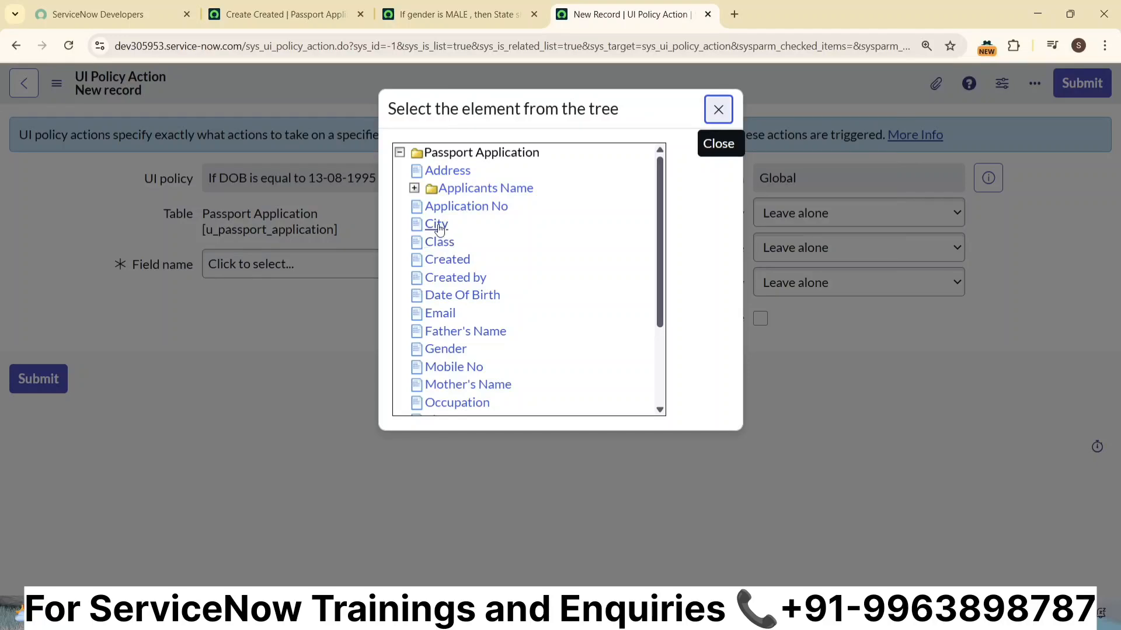
pyautogui.click(436, 224)
pyautogui.click(825, 225)
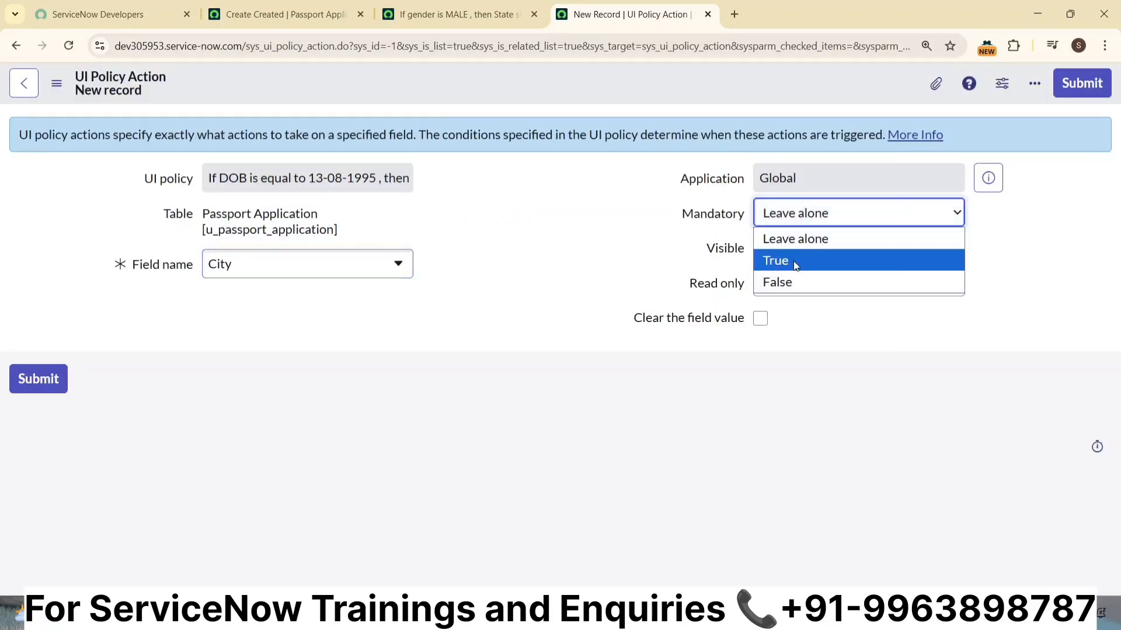
pyautogui.click(793, 260)
pyautogui.click(1081, 89)
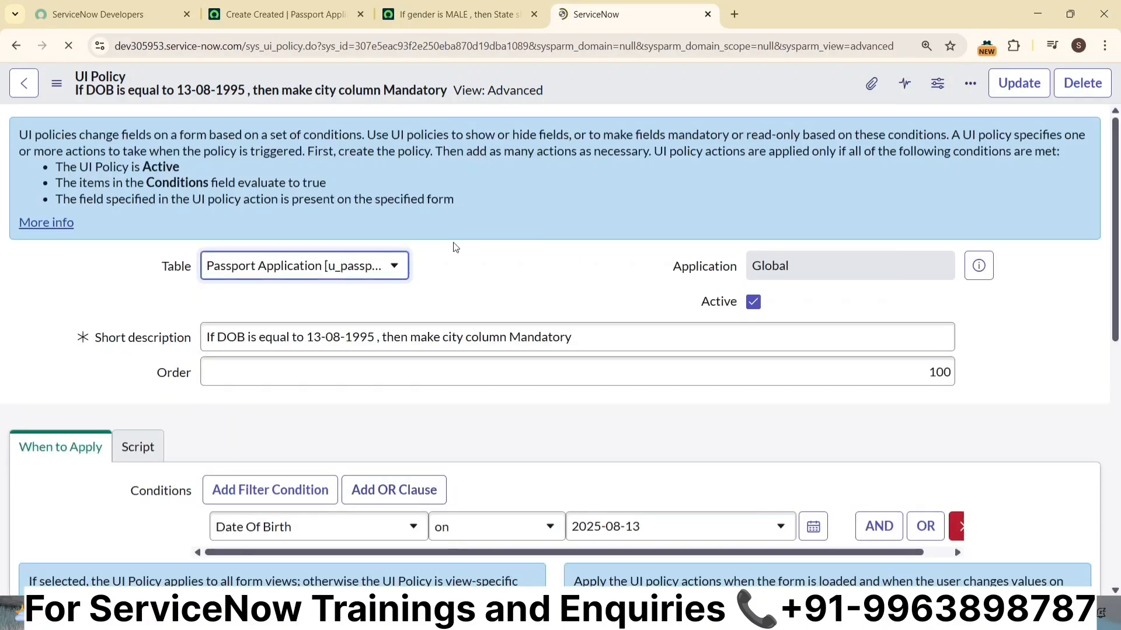
# - Return to the new Passport Application form, reload it and set Gender to Male
pyautogui.click(271, 16)
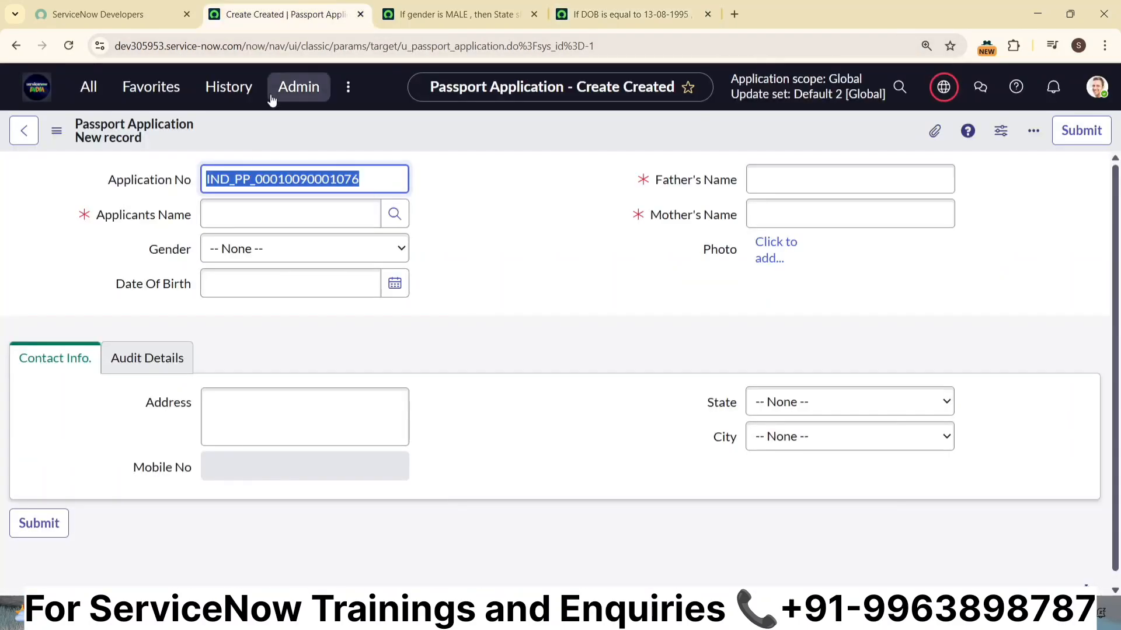
pyautogui.click(67, 51)
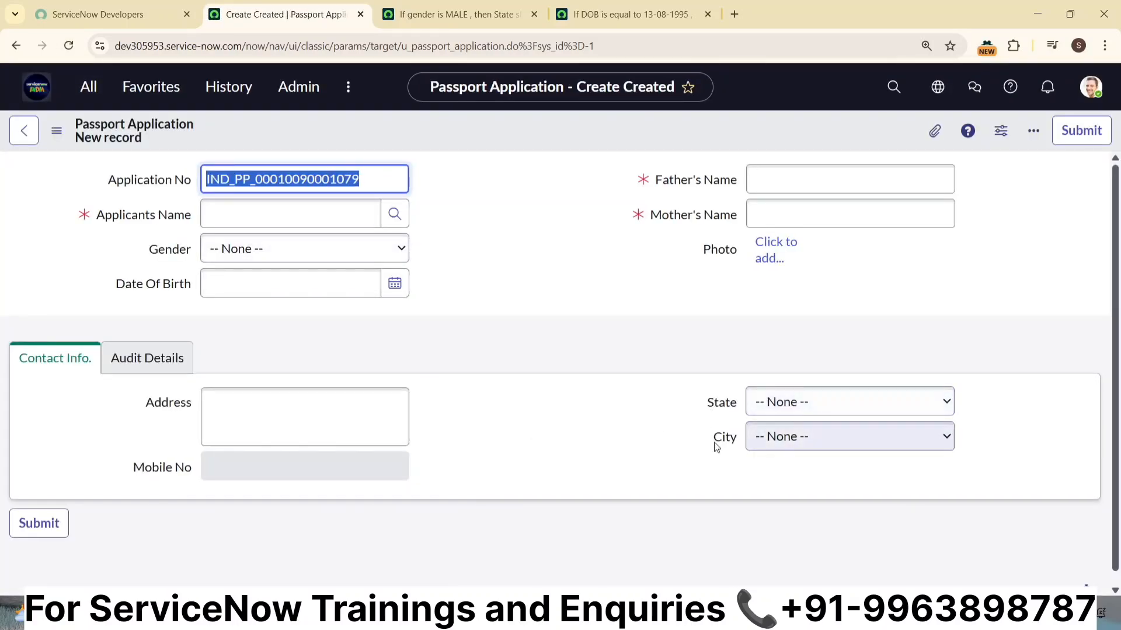
pyautogui.click(327, 254)
pyautogui.click(277, 296)
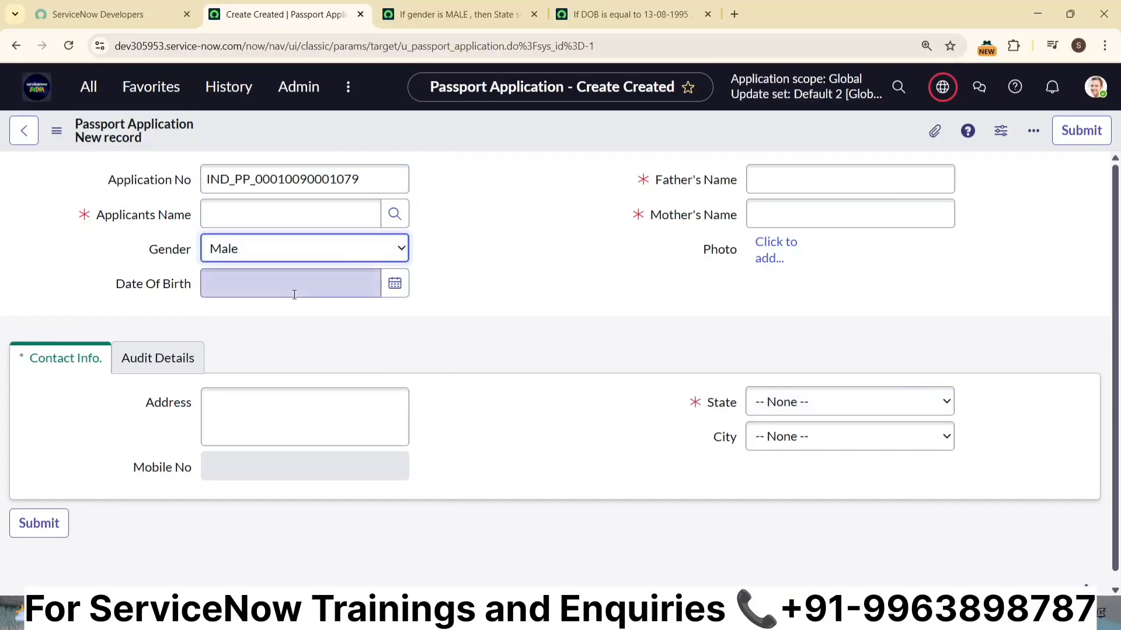
# - Test the City policy by setting Date Of Birth to the policy's condition date and changing it to a date two days earlier
pyautogui.click(395, 283)
pyautogui.click(369, 310)
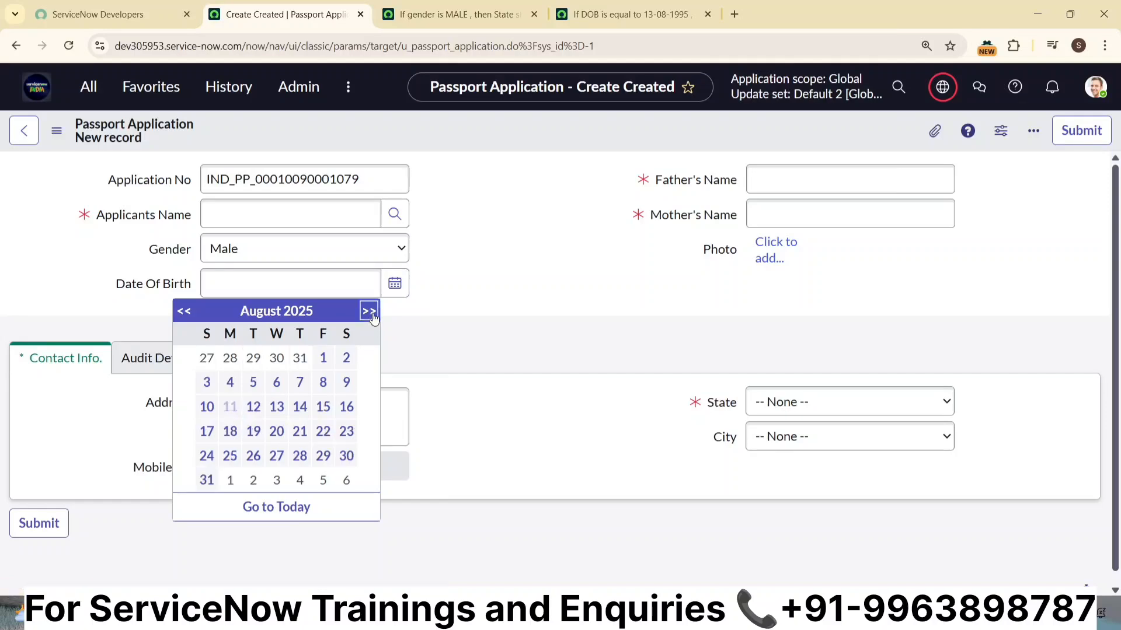
pyautogui.click(277, 407)
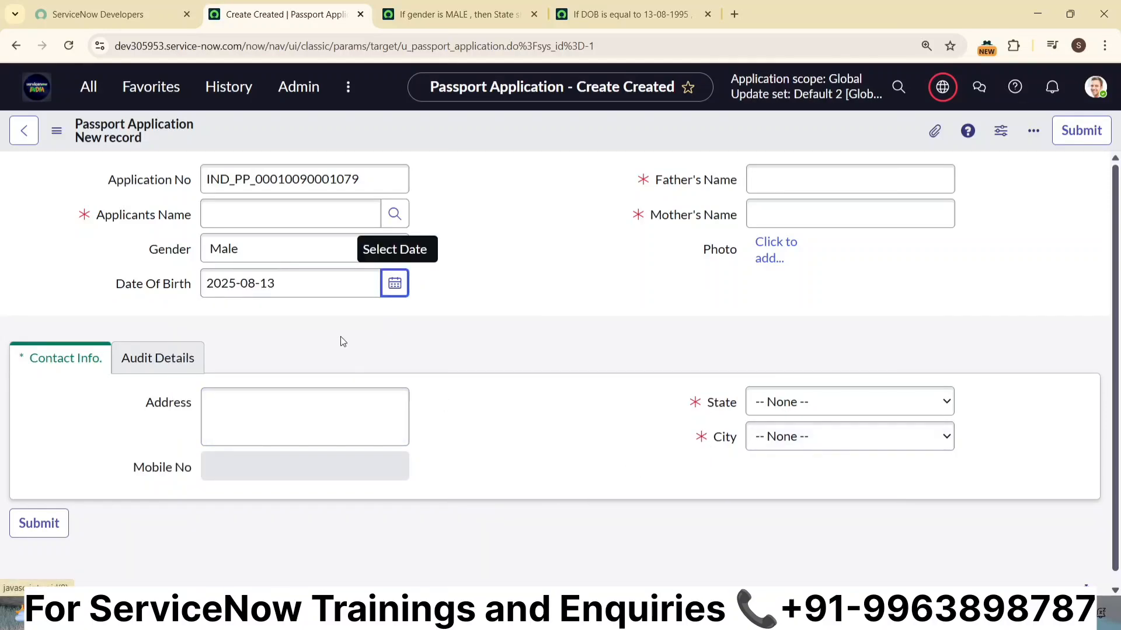
pyautogui.click(304, 287)
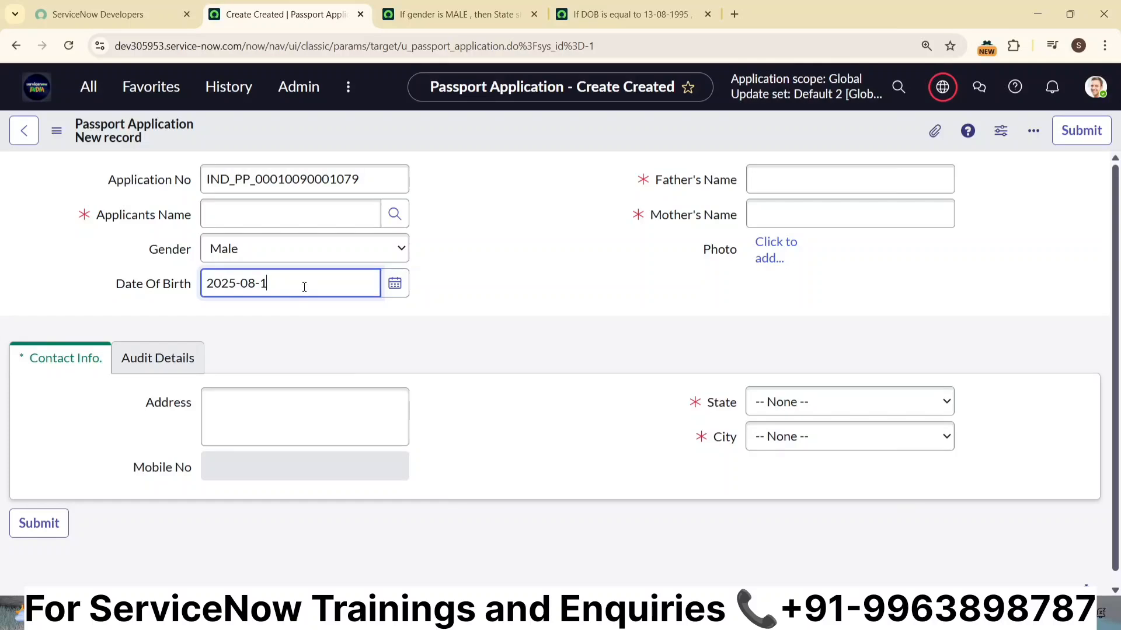
pyautogui.click(447, 325)
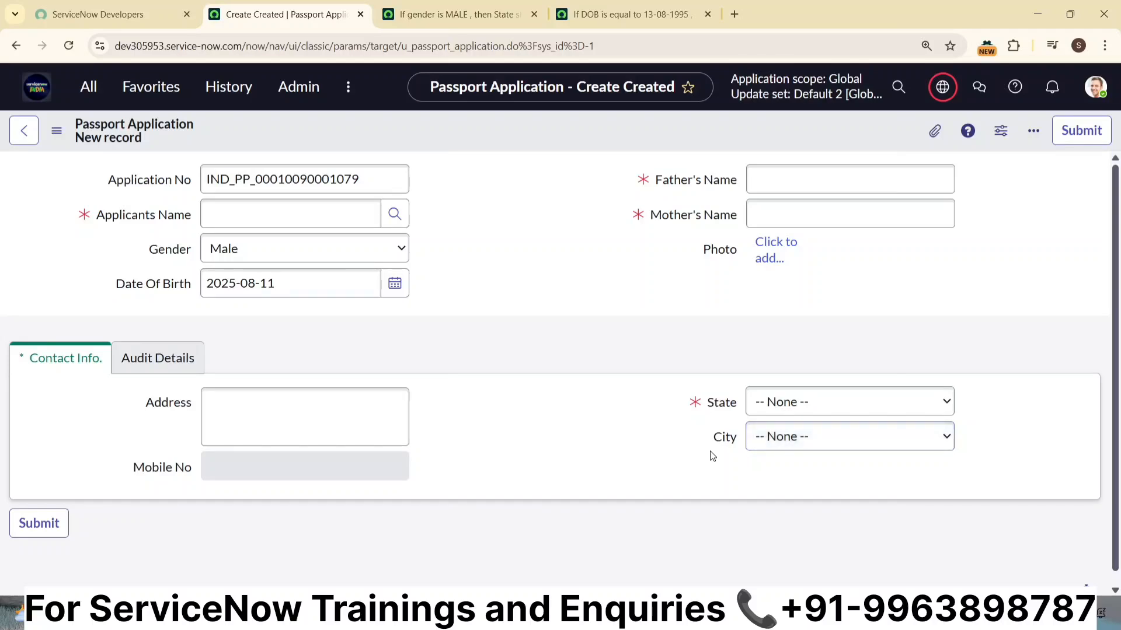
# - Switch to the Notepad notes and insert a blank line above and below the ">>Fields" line
pyautogui.hotkey('alt', 'Tab')
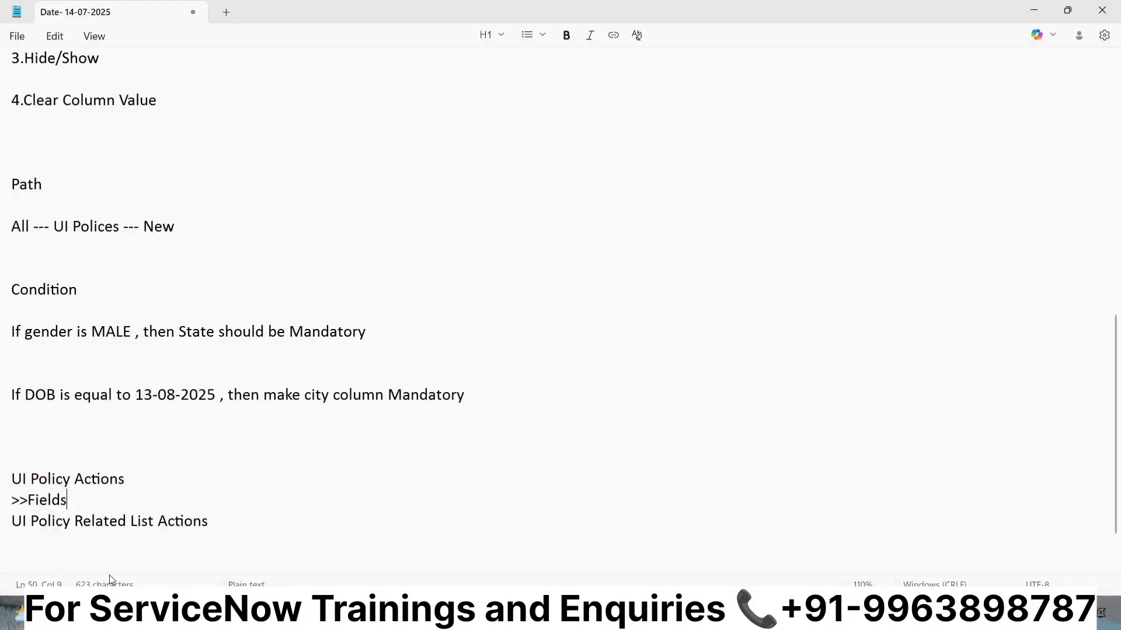
pyautogui.click(132, 484)
pyautogui.press('Return')
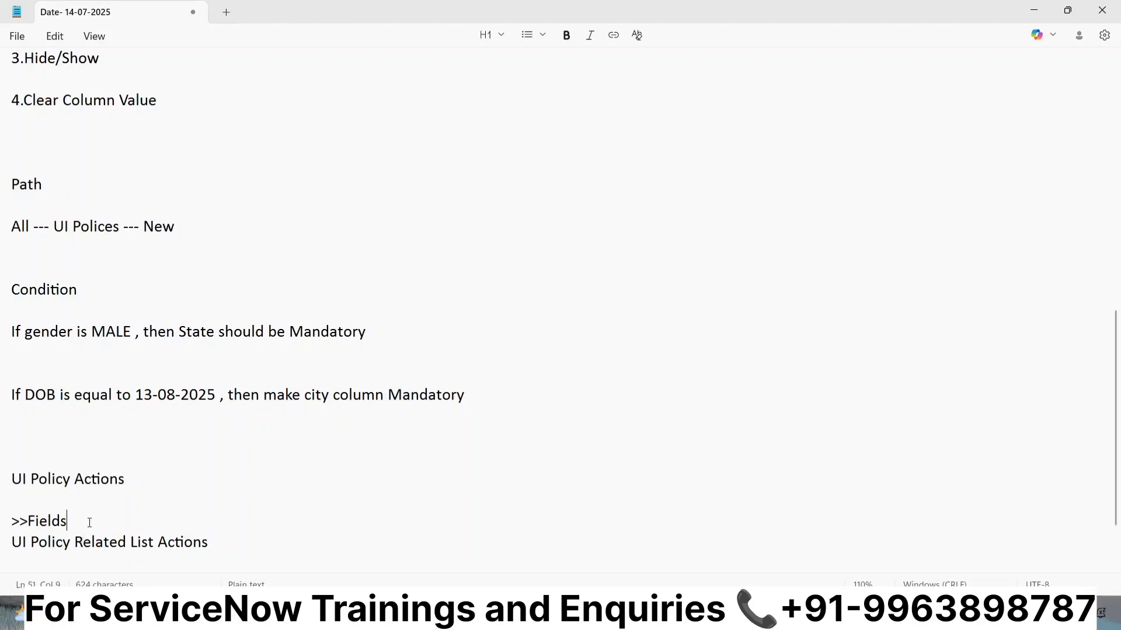
pyautogui.press('Return')
pyautogui.scroll(-2, 90, 521)
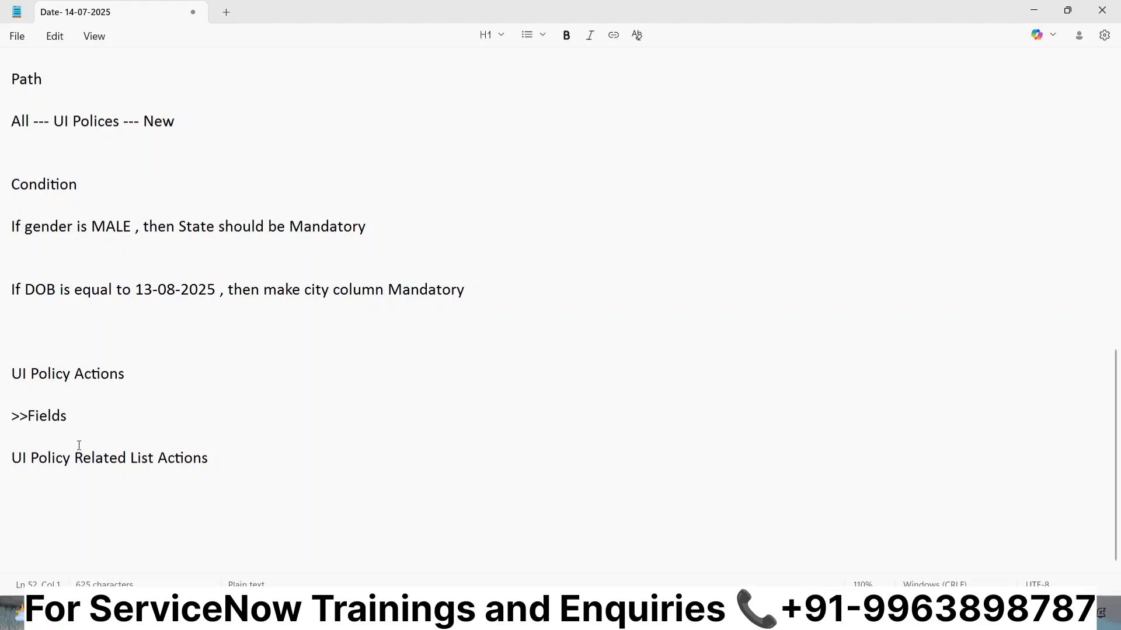
# - Add the line ">>Related List" below "UI Policy Related List Actions", separated by a blank line
pyautogui.click(104, 459)
pyautogui.click(227, 458)
pyautogui.press('Return')
pyautogui.press('Return')
pyautogui.write('>>Related List')
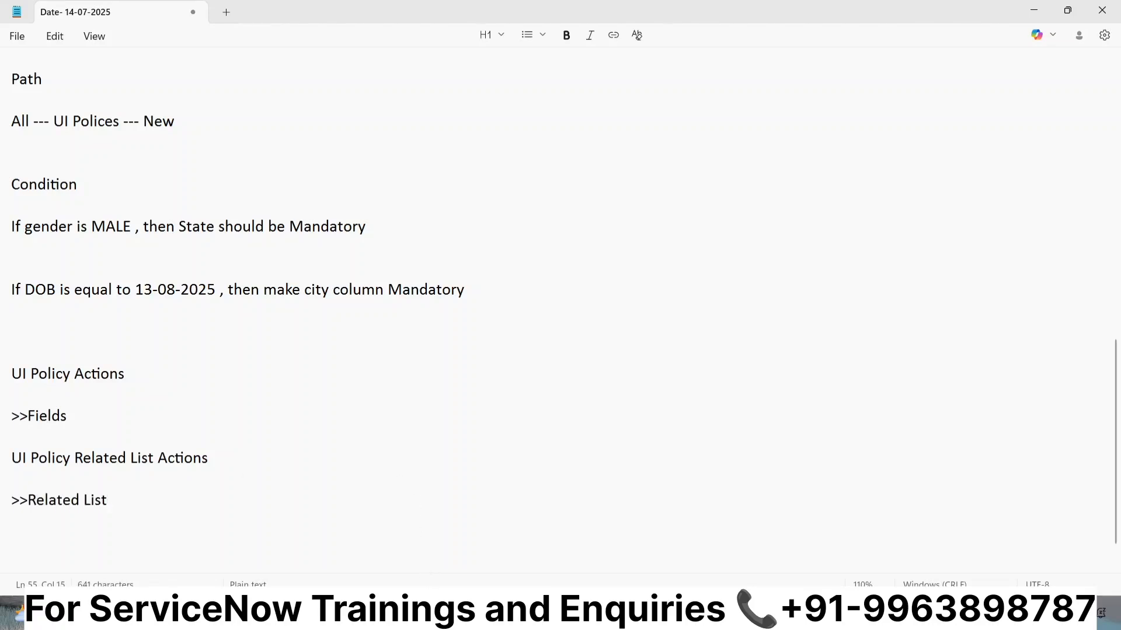
# - Switch back to ServiceNow, open the incident table's list with incident.LIST and open the first incident
pyautogui.hotkey('alt', 'Tab')
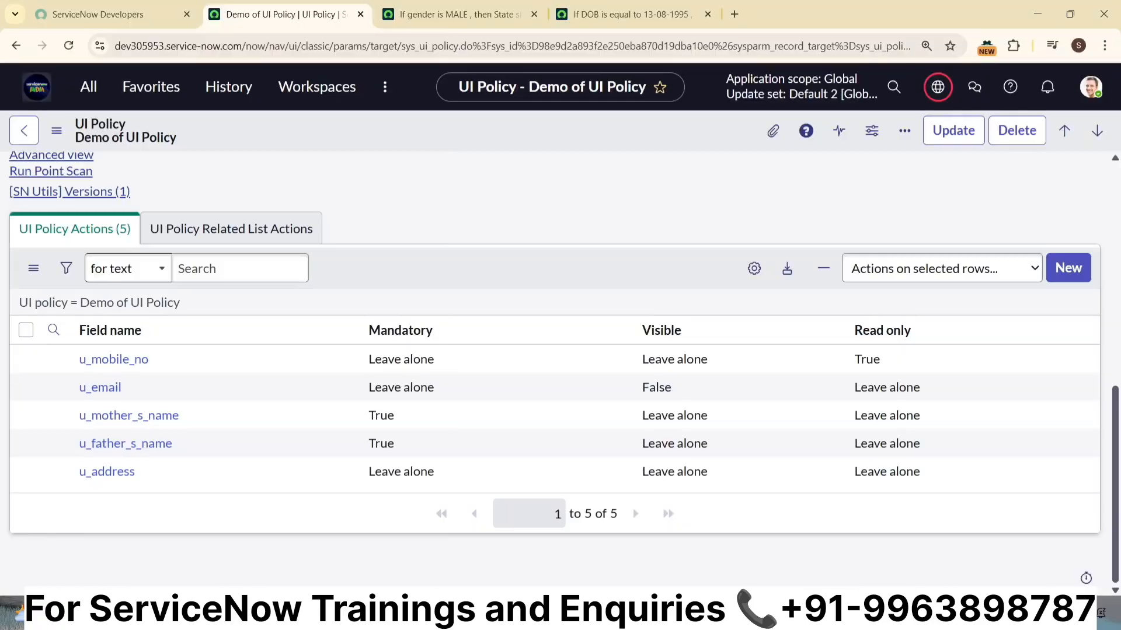
pyautogui.click(92, 96)
pyautogui.write('incide')
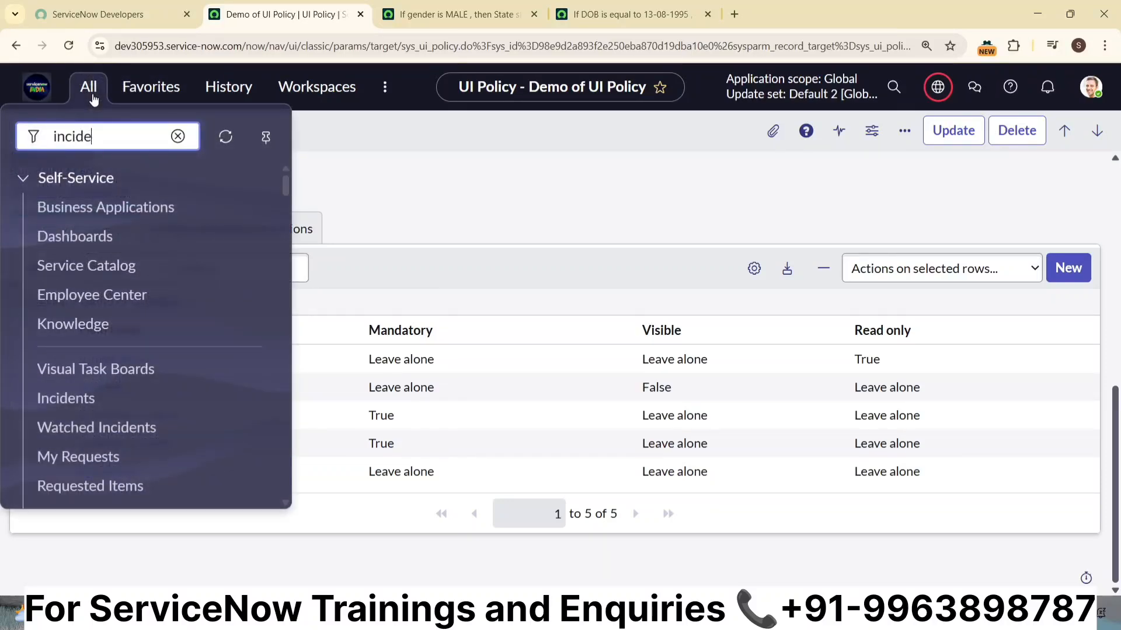
pyautogui.write('nt/')
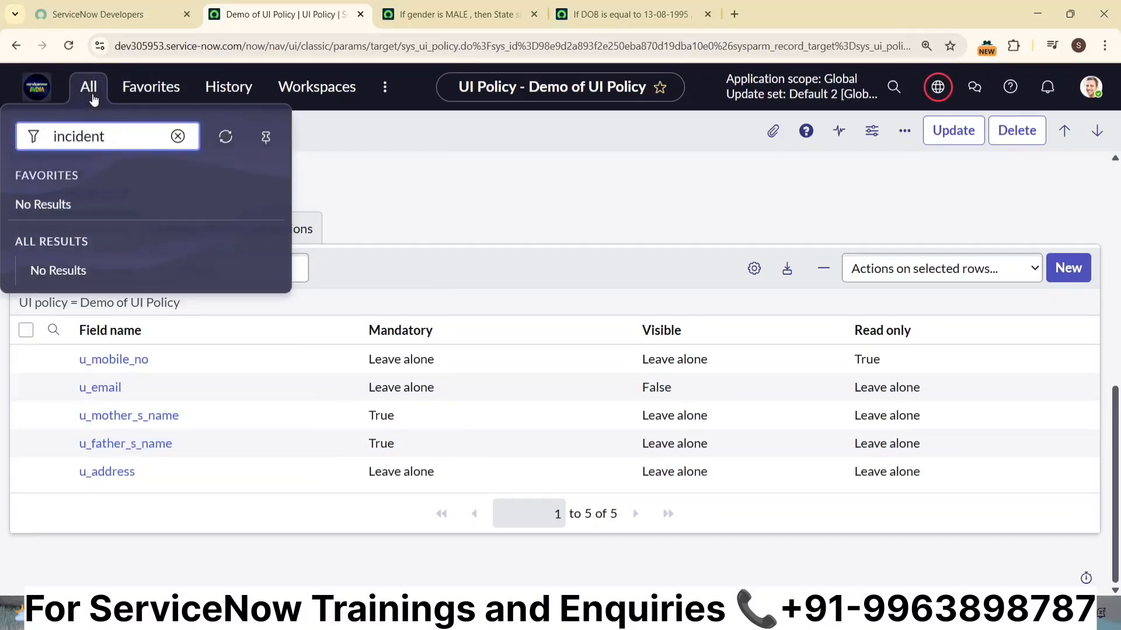
pyautogui.write('.LIST')
pyautogui.press('Return')
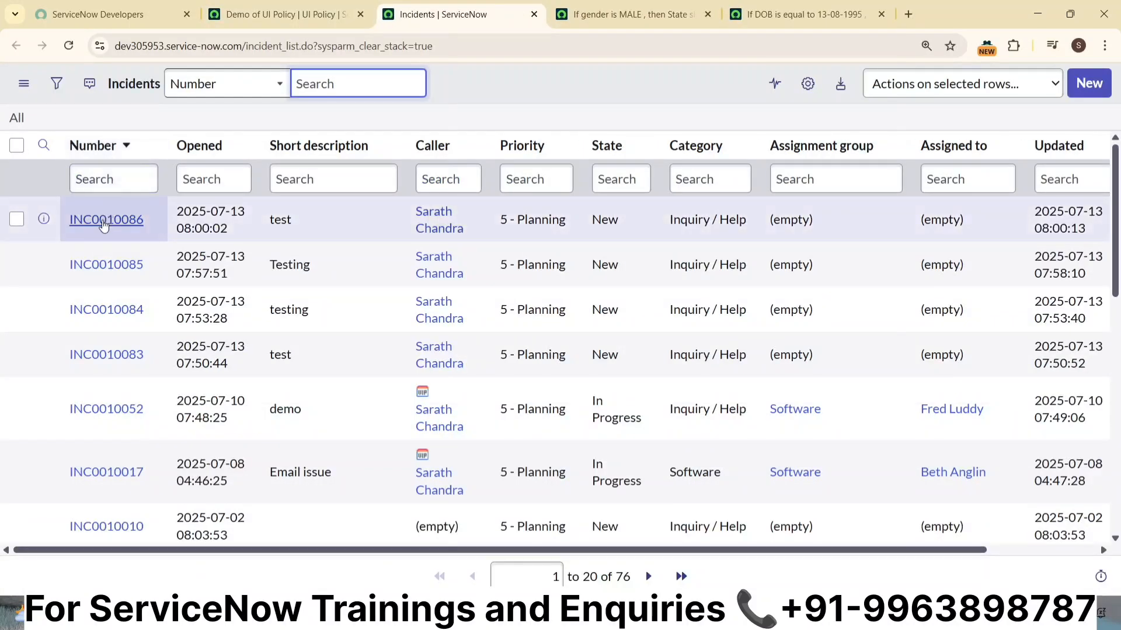
pyautogui.click(103, 221)
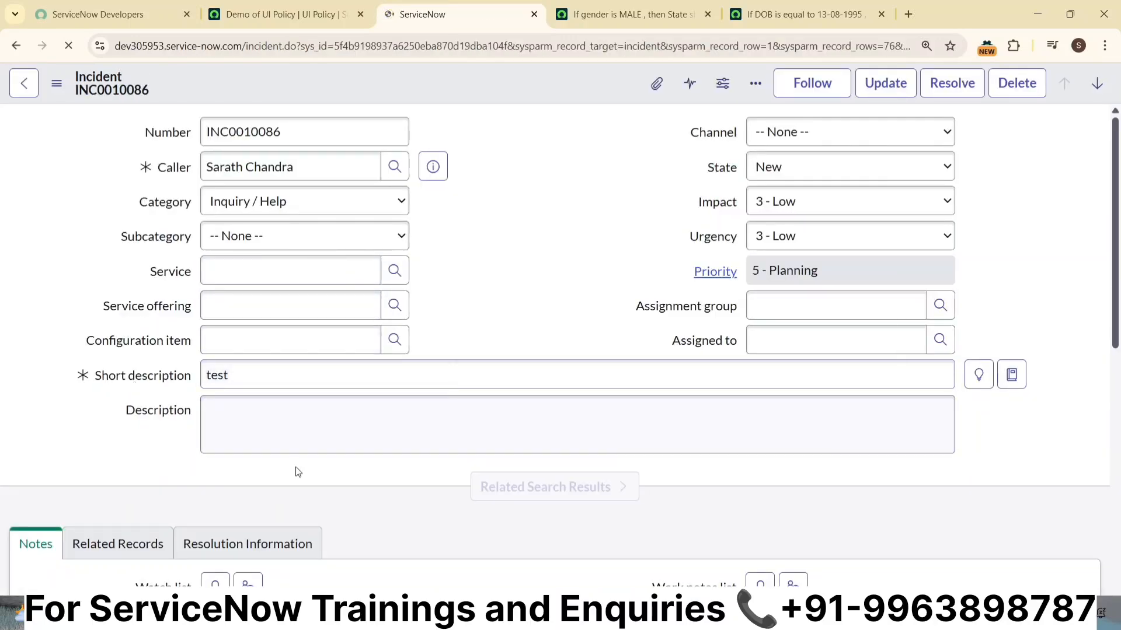
# - Examine the incident's related lists: Task SLAs, Affected CIs, Impacted Services/CIs and Child Incidents
pyautogui.scroll(-3, 296, 470)
pyautogui.scroll(-10, 298, 472)
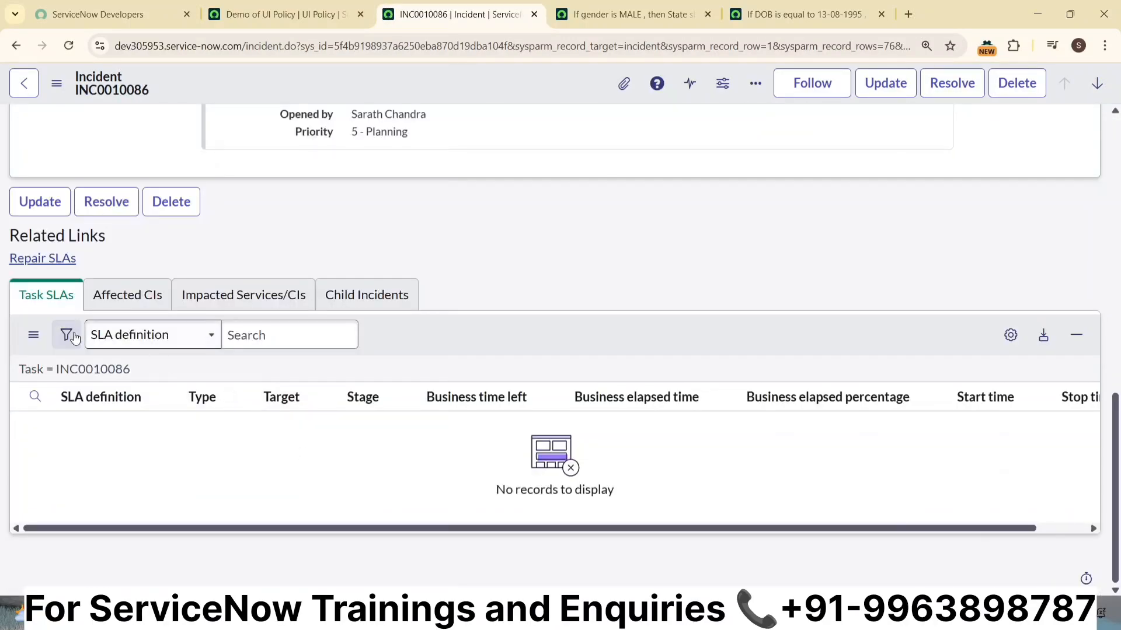
pyautogui.click(61, 310)
pyautogui.click(126, 301)
pyautogui.click(221, 311)
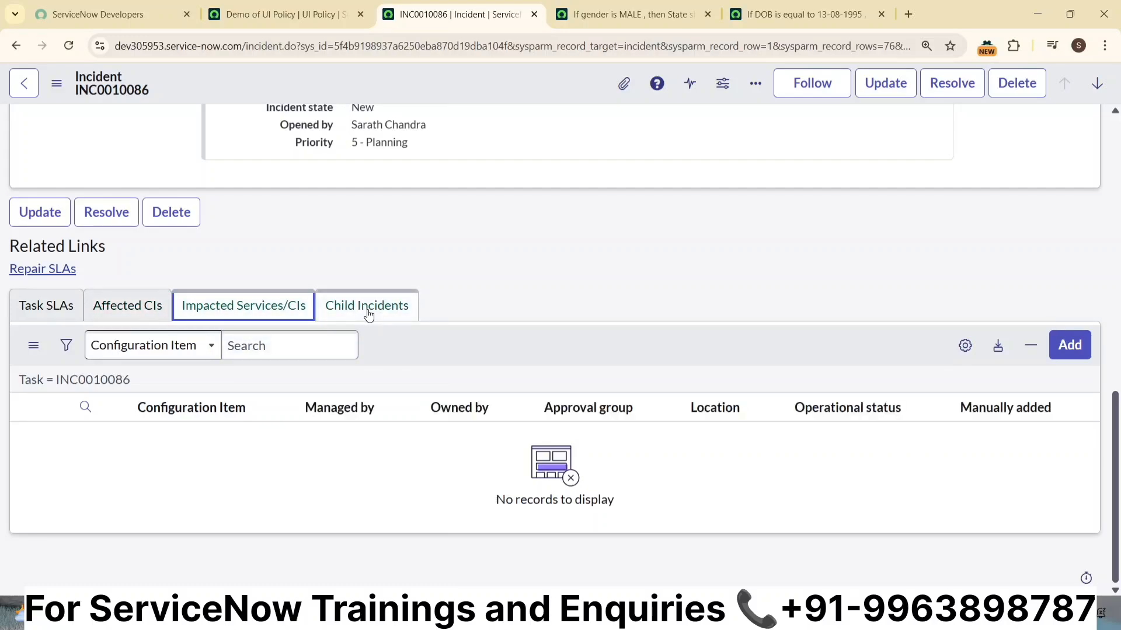
pyautogui.click(368, 315)
pyautogui.click(243, 308)
pyautogui.click(117, 315)
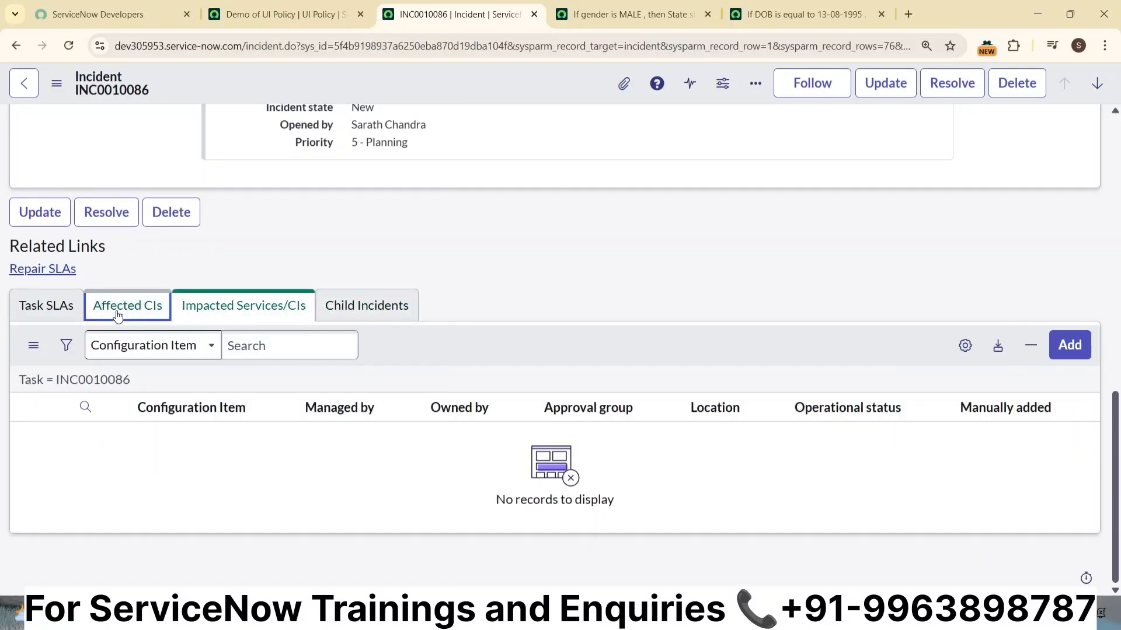
pyautogui.click(61, 306)
pyautogui.click(124, 309)
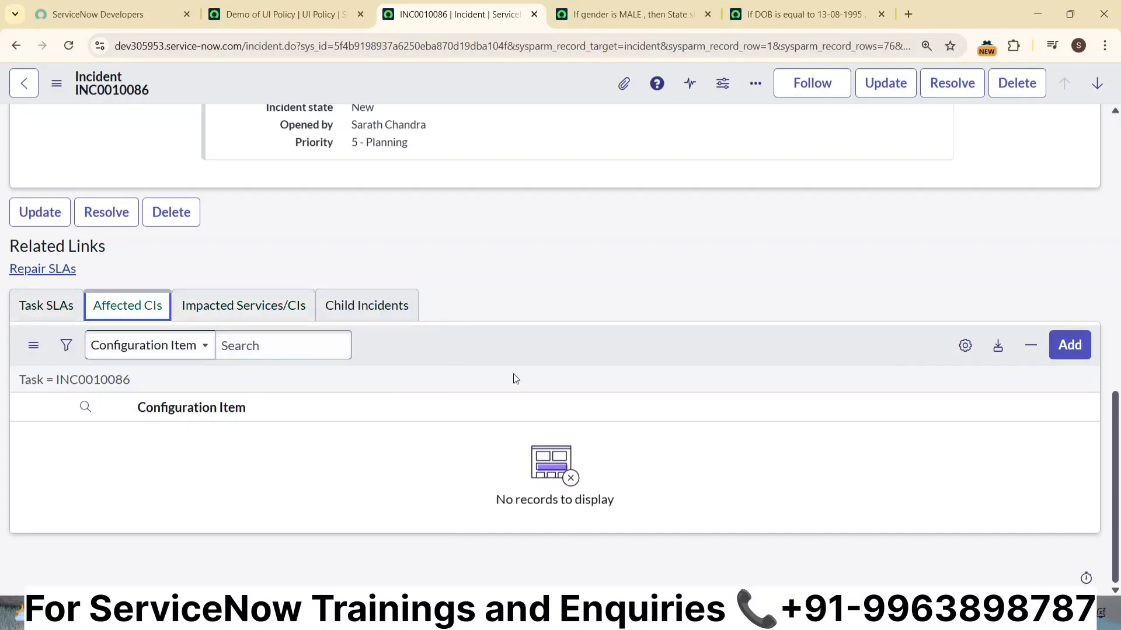
# - Review the UI Policy Related List Actions of the policy that makes State mandatory for male applicants
pyautogui.click(581, 4)
pyautogui.scroll(-10, 625, 365)
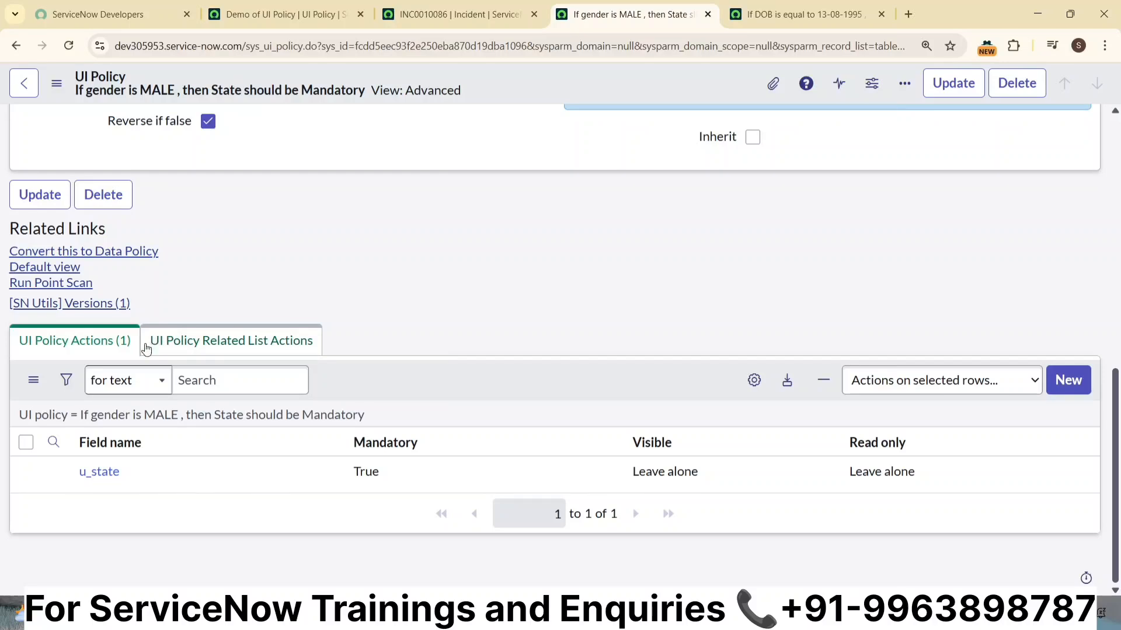
pyautogui.moveTo(146, 348); pyautogui.dragTo(315, 347)
pyautogui.click(492, 290)
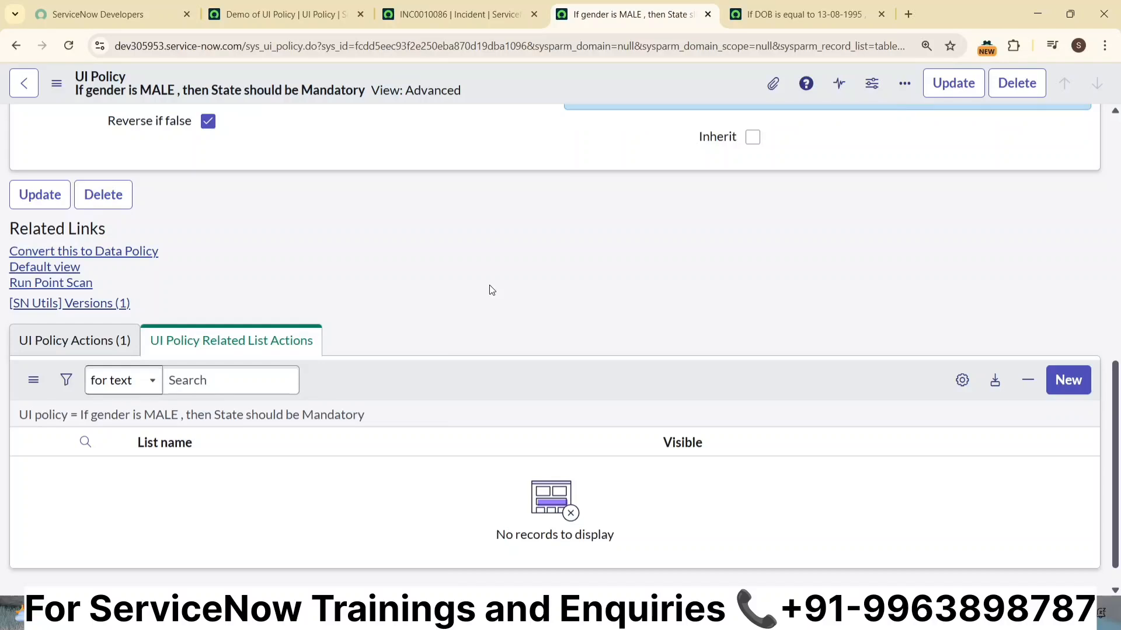
pyautogui.scroll(5, 565, 149)
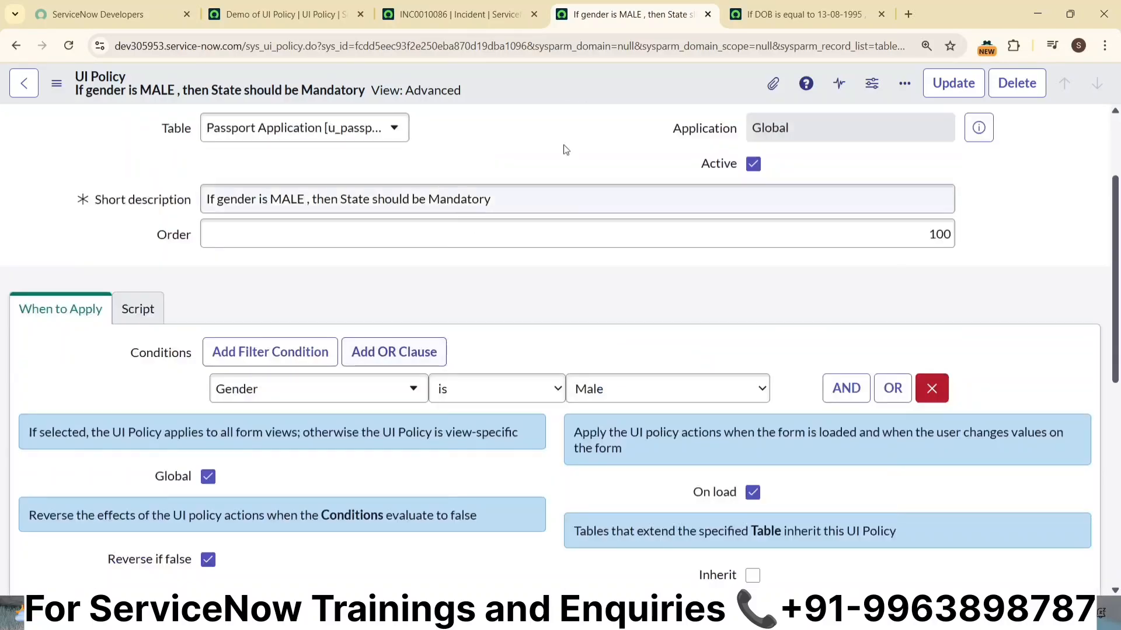
# - Return to the incident, open the UI policies configured for its table and start a new UI policy
pyautogui.click(452, 15)
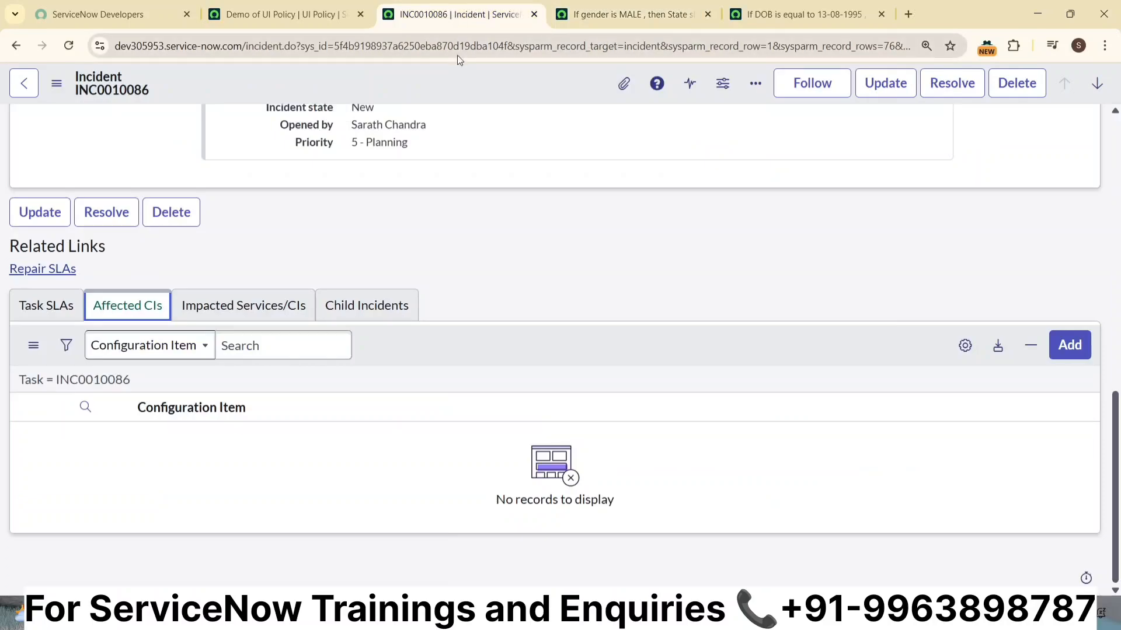
pyautogui.rightClick(418, 74)
pyautogui.moveTo(531, 412)
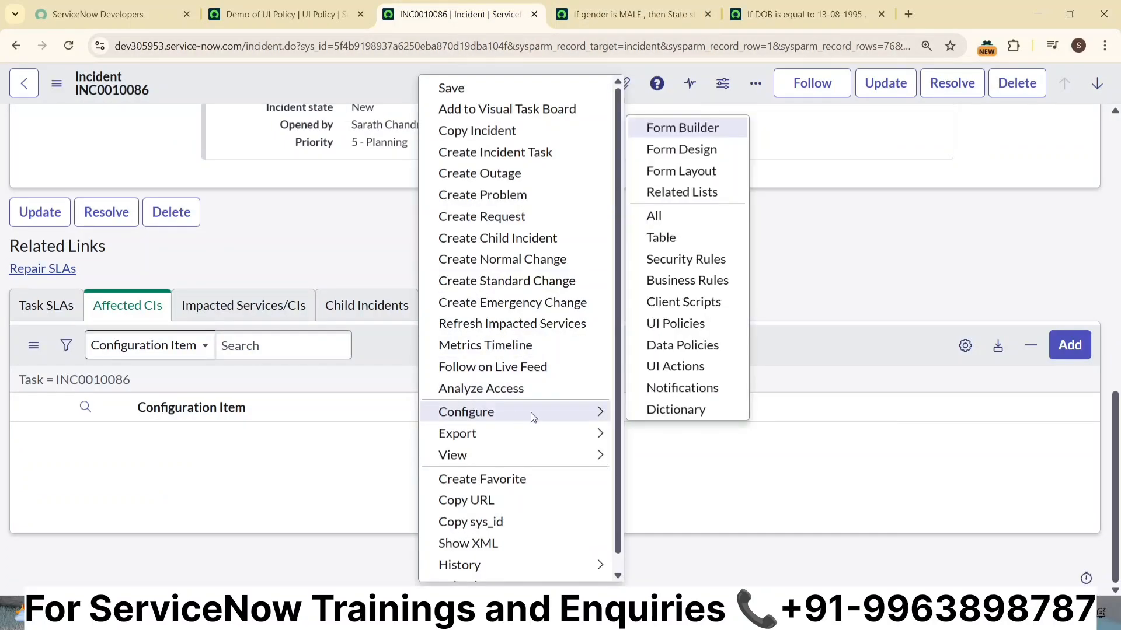
pyautogui.click(680, 324)
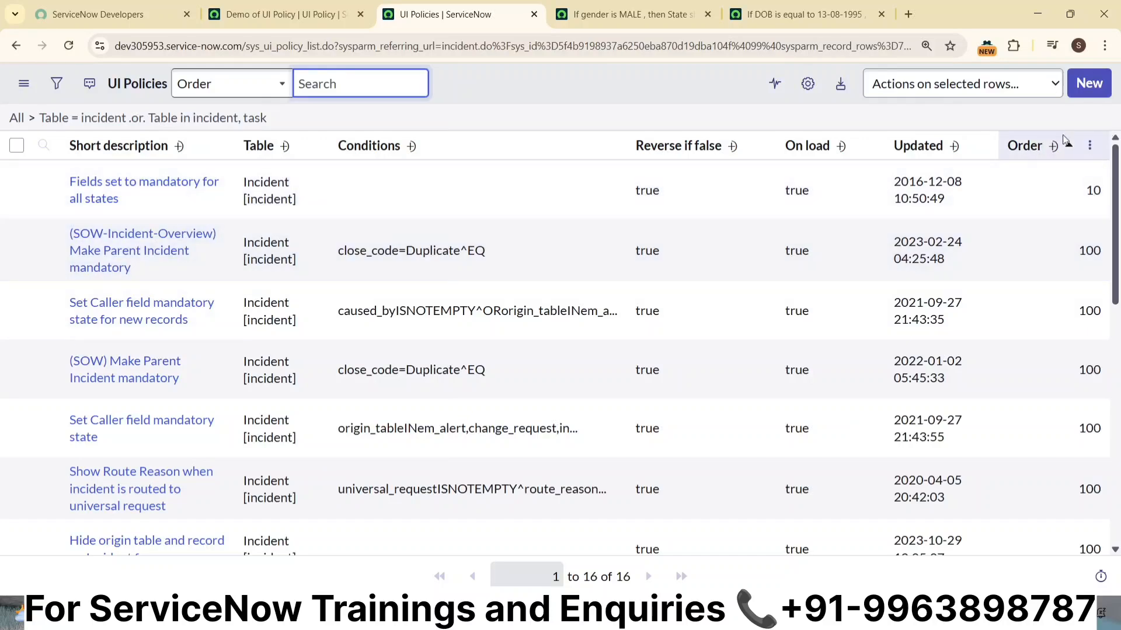
pyautogui.click(1086, 87)
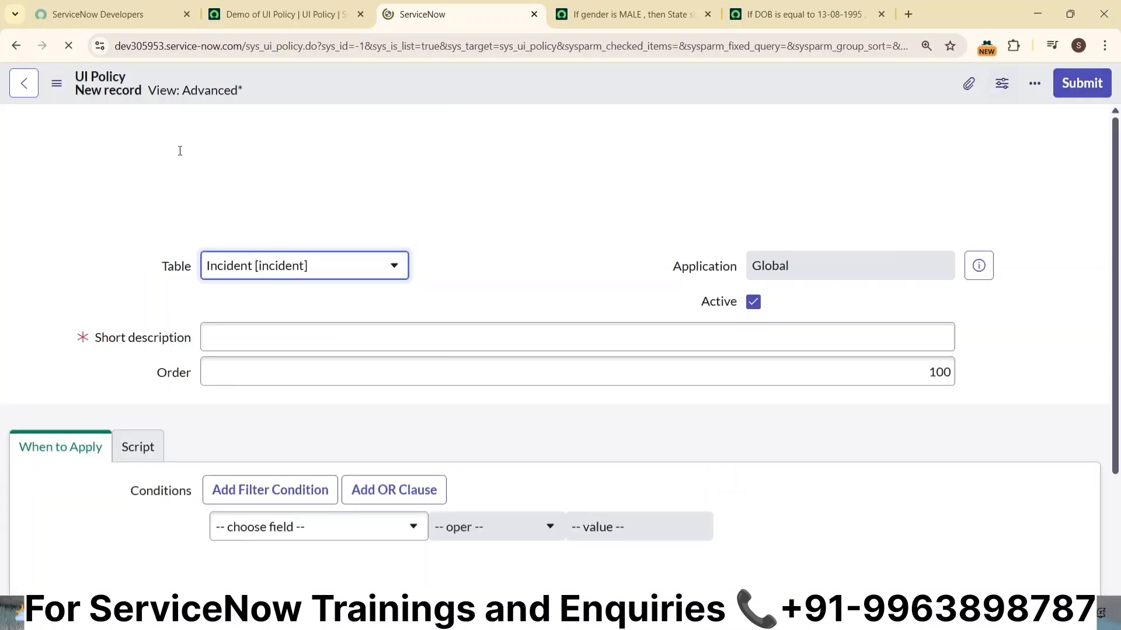
# - Enter "Demo of UI policies" as the new incident policy's short description and save the record without conditions
pyautogui.click(211, 334)
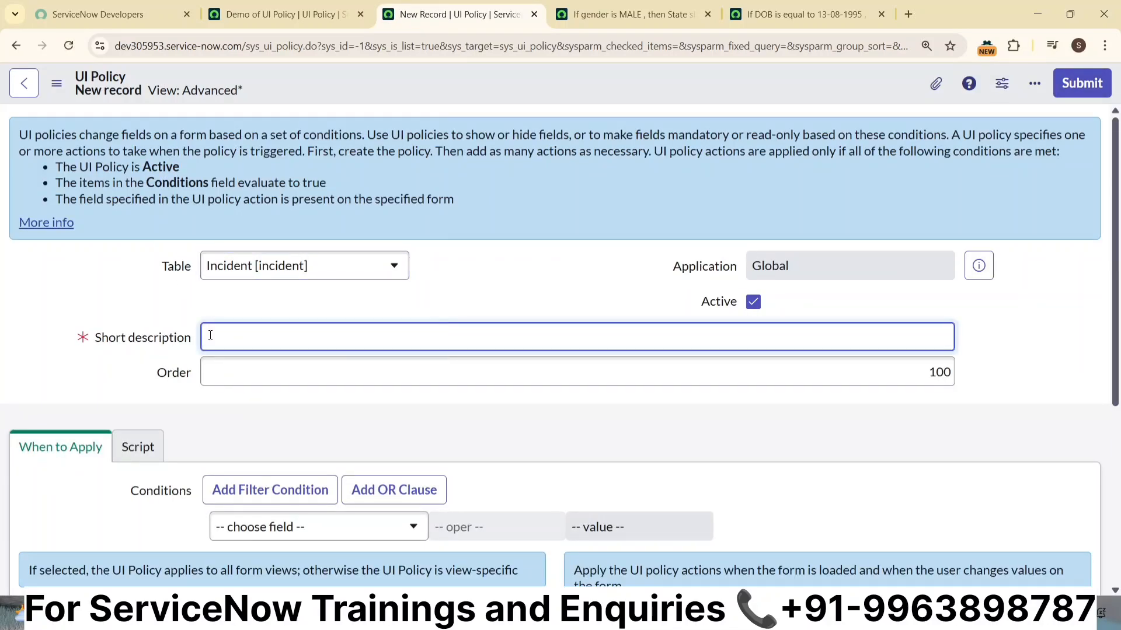
pyautogui.write('Demo of UI polic')
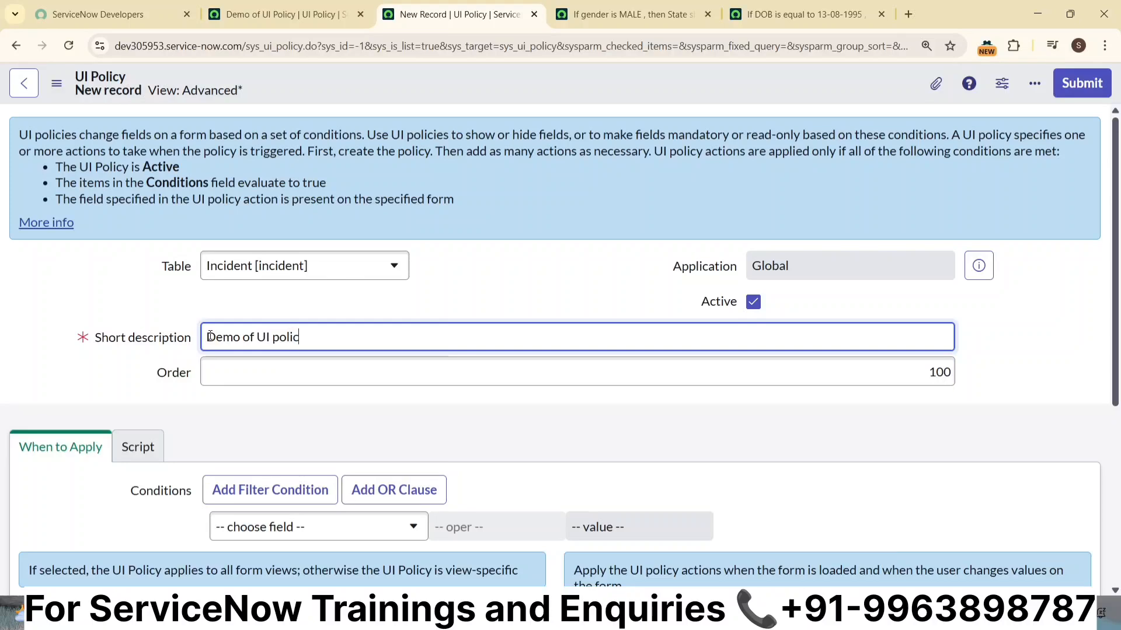
pyautogui.write('ies')
pyautogui.scroll(-4, 213, 341)
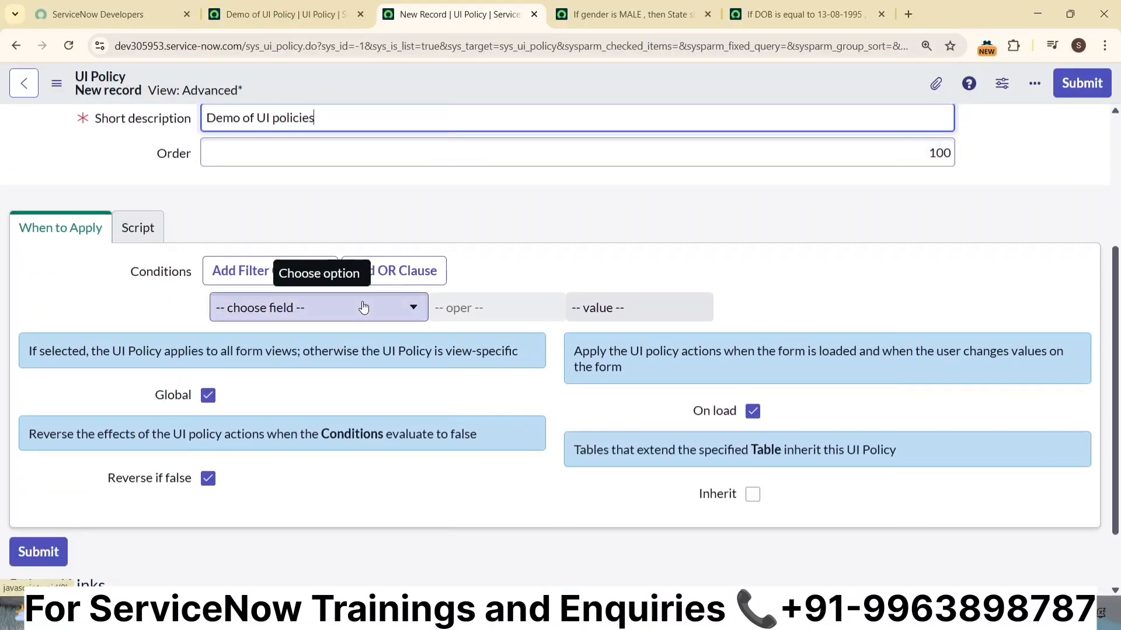
pyautogui.scroll(-1, 367, 358)
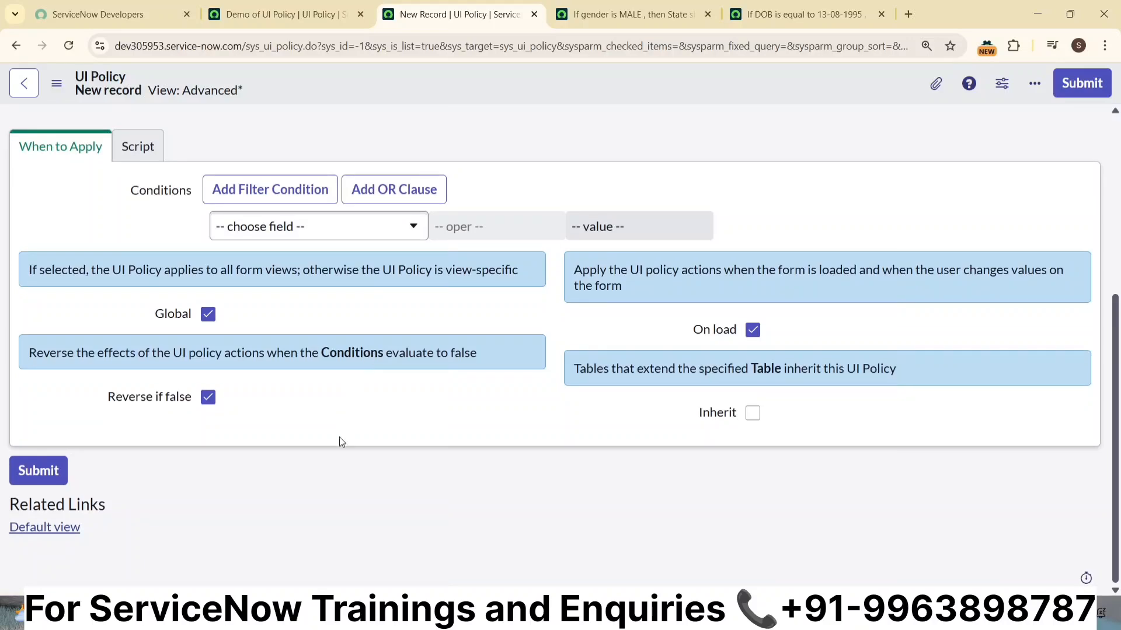
pyautogui.rightClick(544, 93)
pyautogui.click(569, 105)
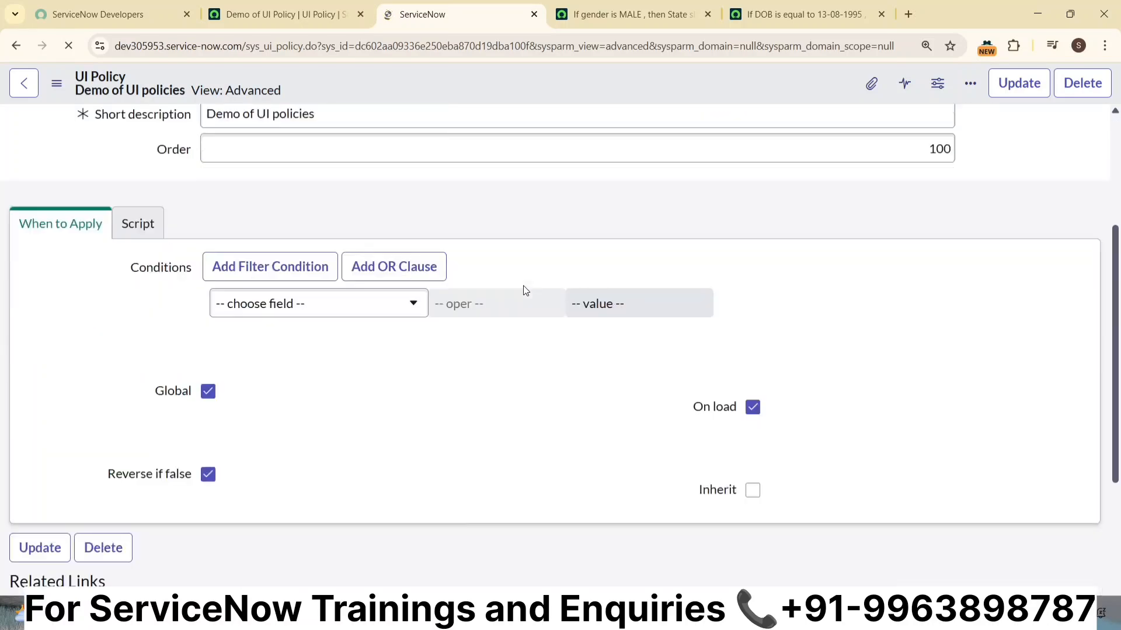
# - Add a UI Policy Related List Action for Task SLA->Task with Visible set to False and submit it
pyautogui.scroll(-5, 523, 285)
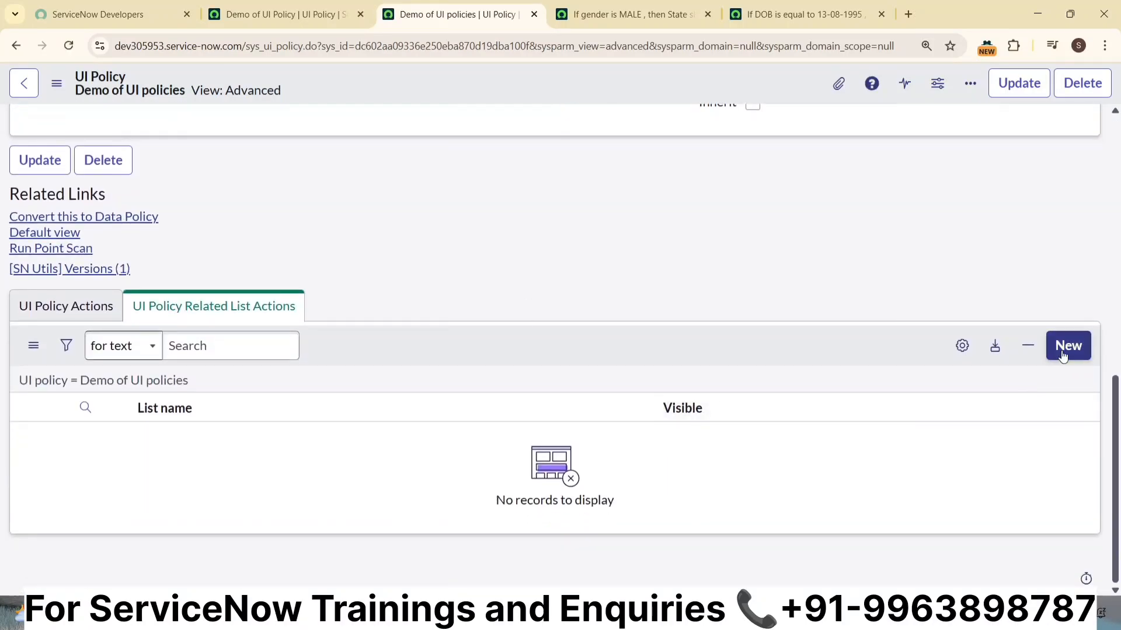
pyautogui.click(1062, 353)
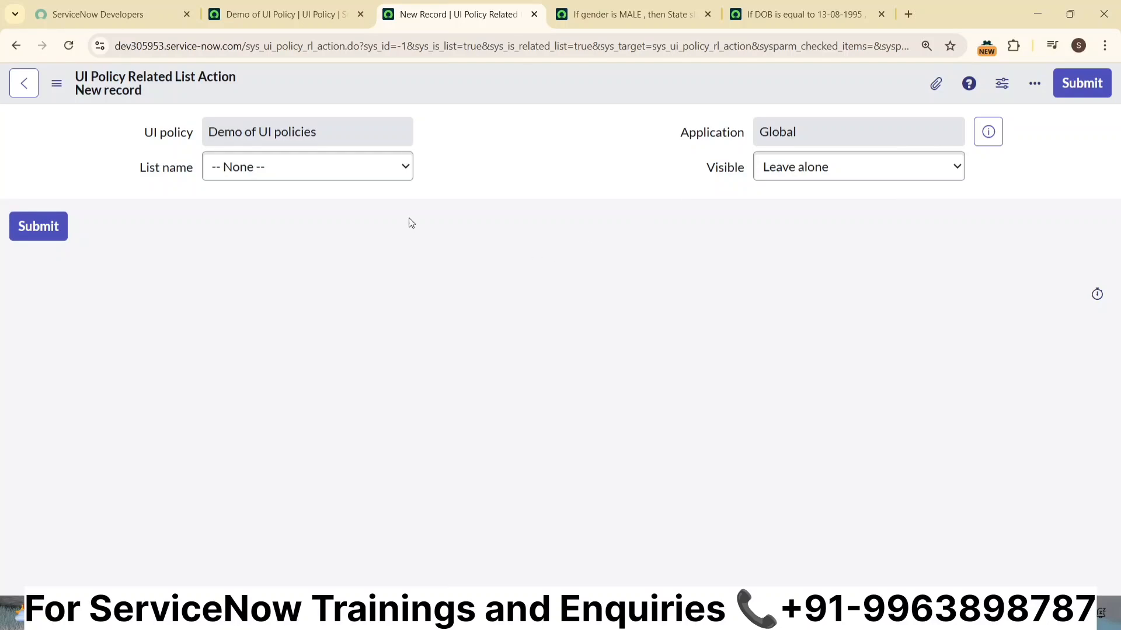
pyautogui.click(350, 170)
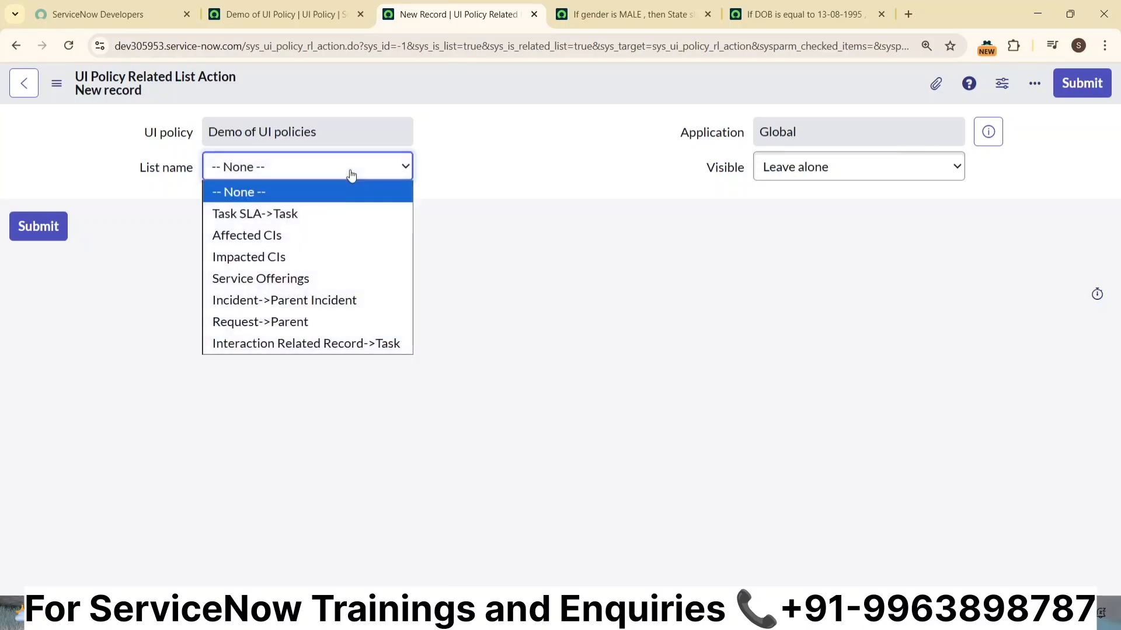
pyautogui.click(327, 214)
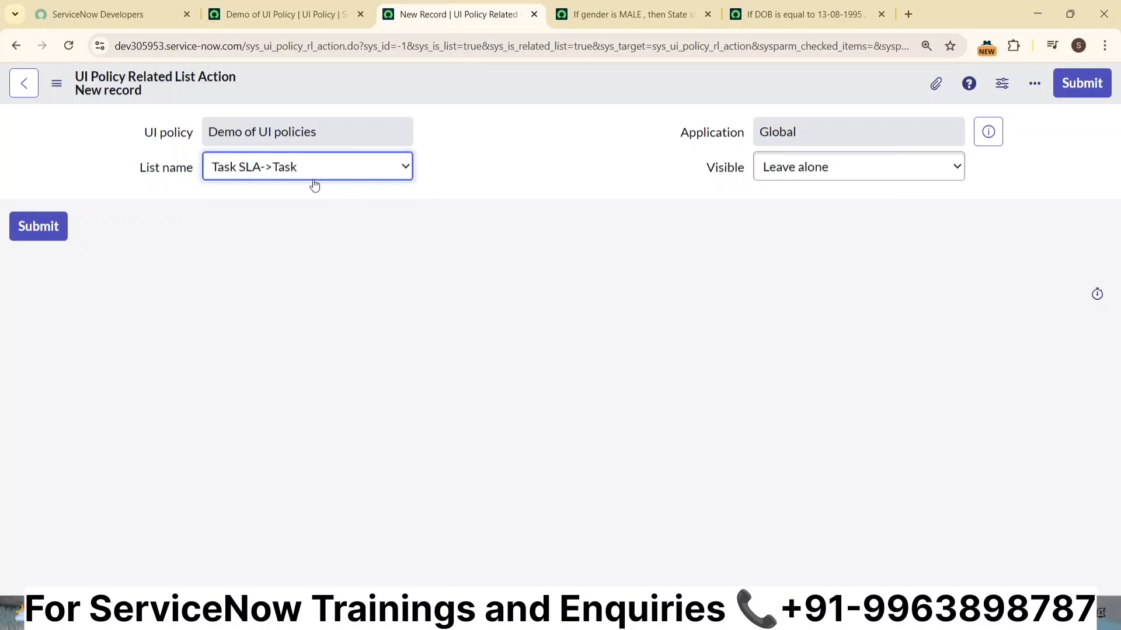
pyautogui.click(803, 176)
pyautogui.click(785, 235)
pyautogui.click(812, 169)
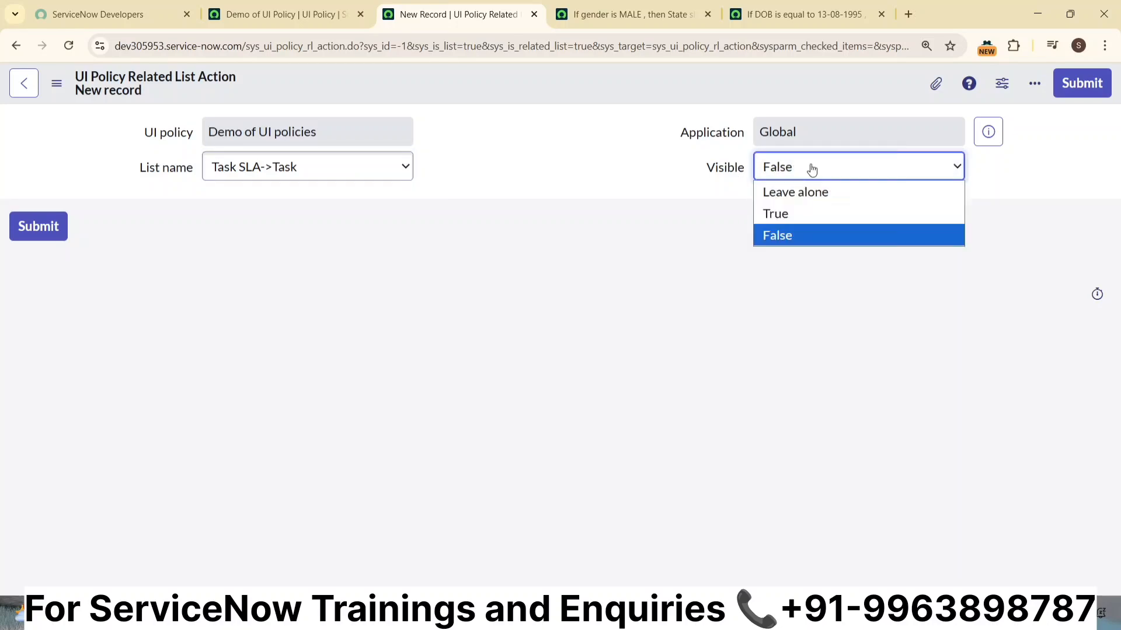
pyautogui.click(780, 213)
pyautogui.click(831, 162)
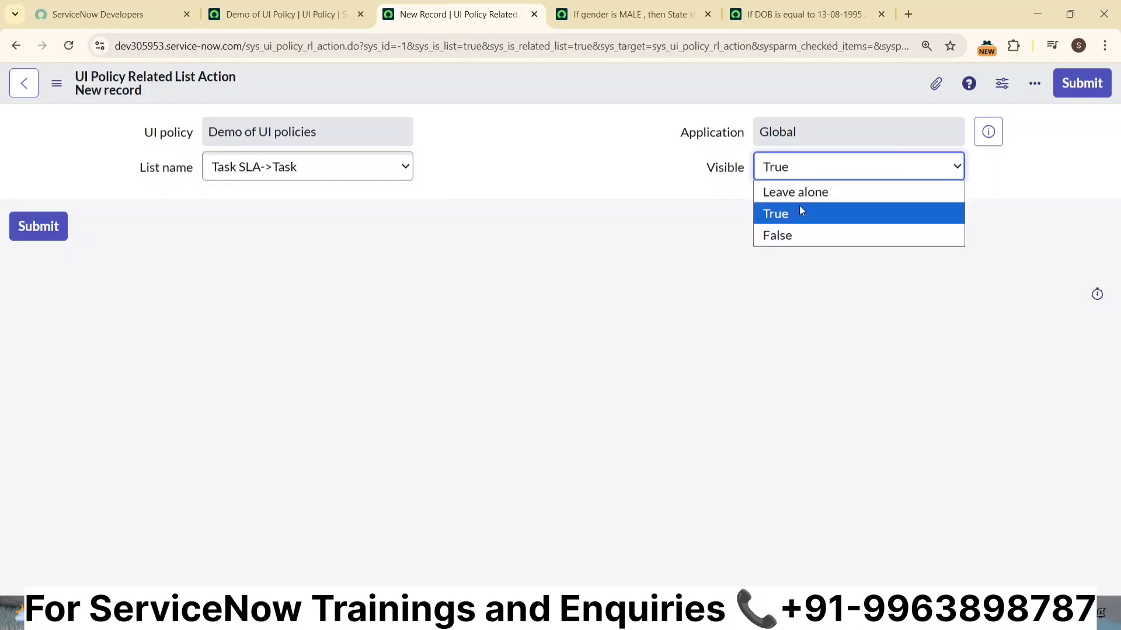
pyautogui.click(788, 239)
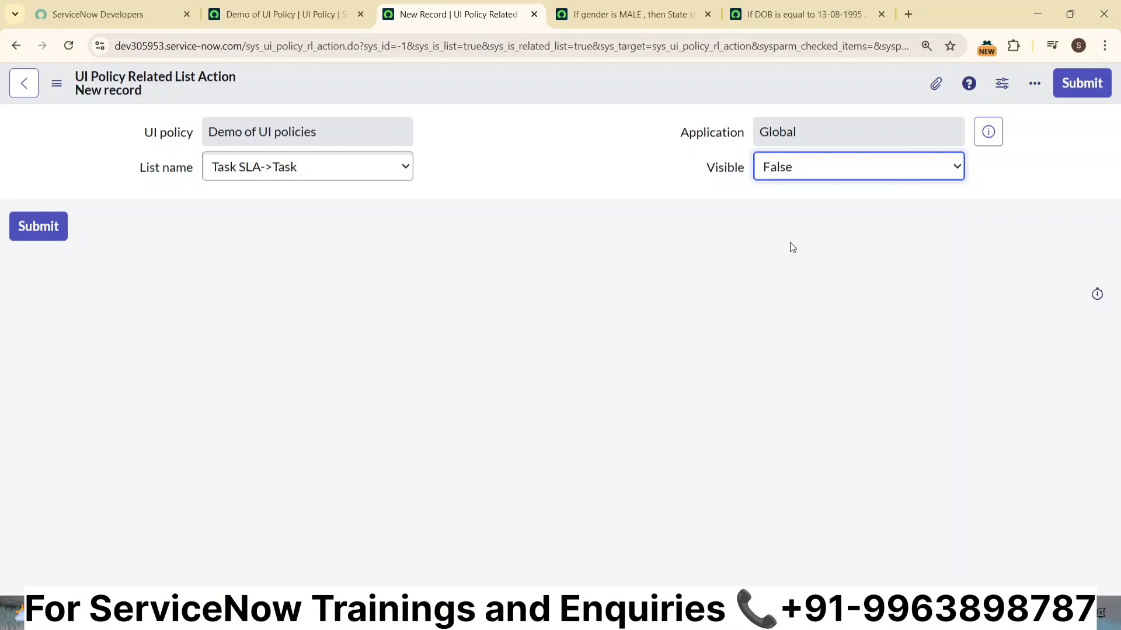
pyautogui.click(1066, 85)
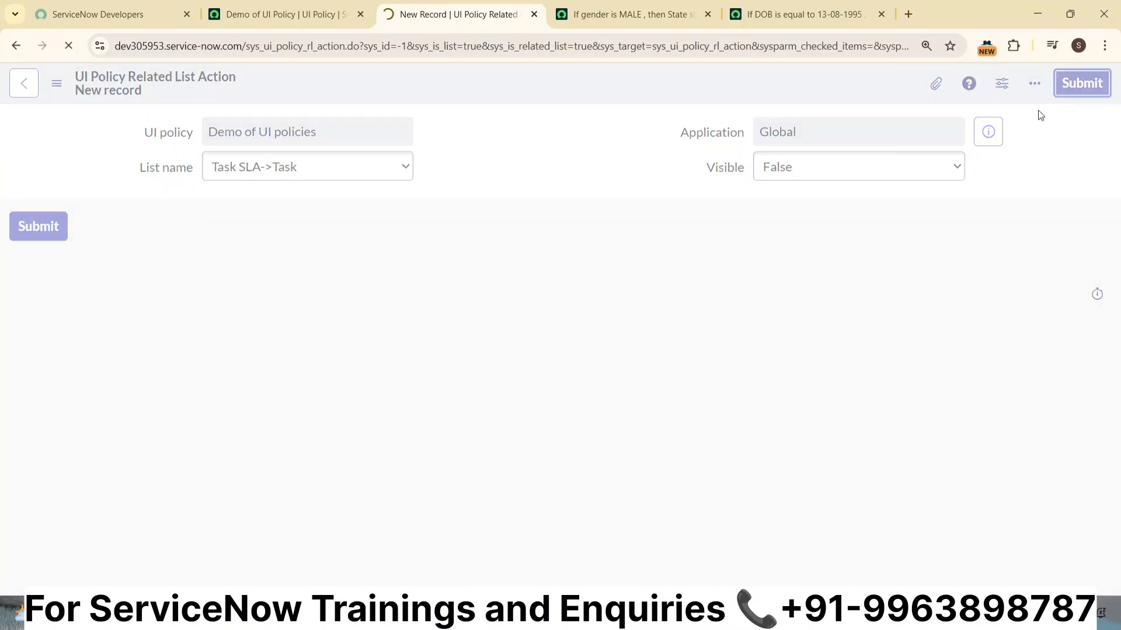
# - Open the recently visited Incidents list in a separate browser tab and open incident INC0010052
pyautogui.click(321, 22)
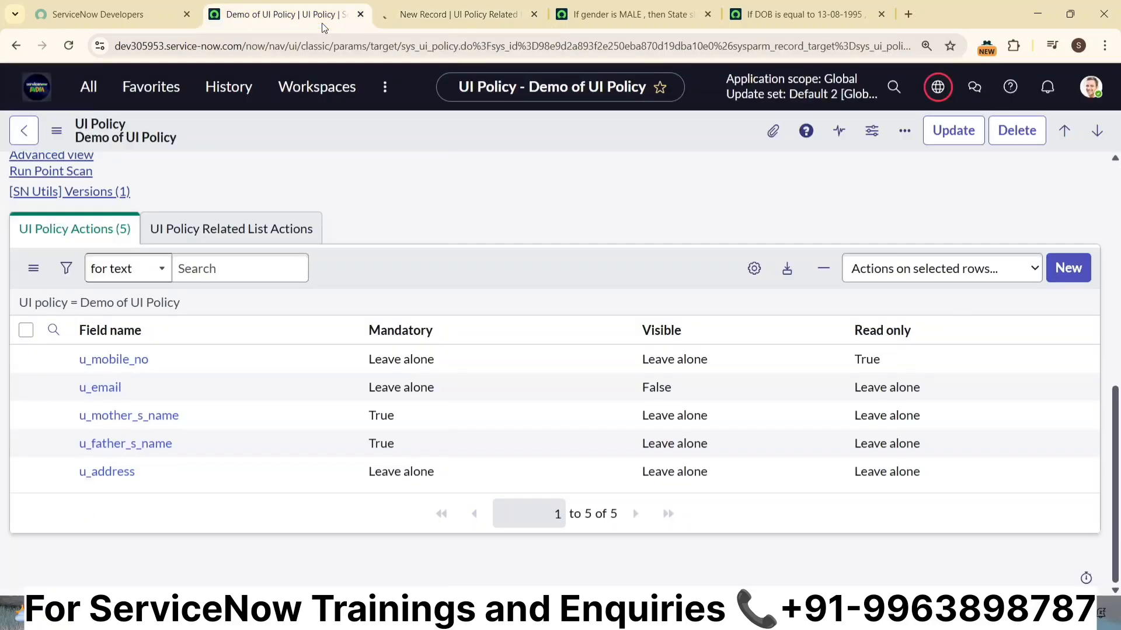
pyautogui.click(229, 86)
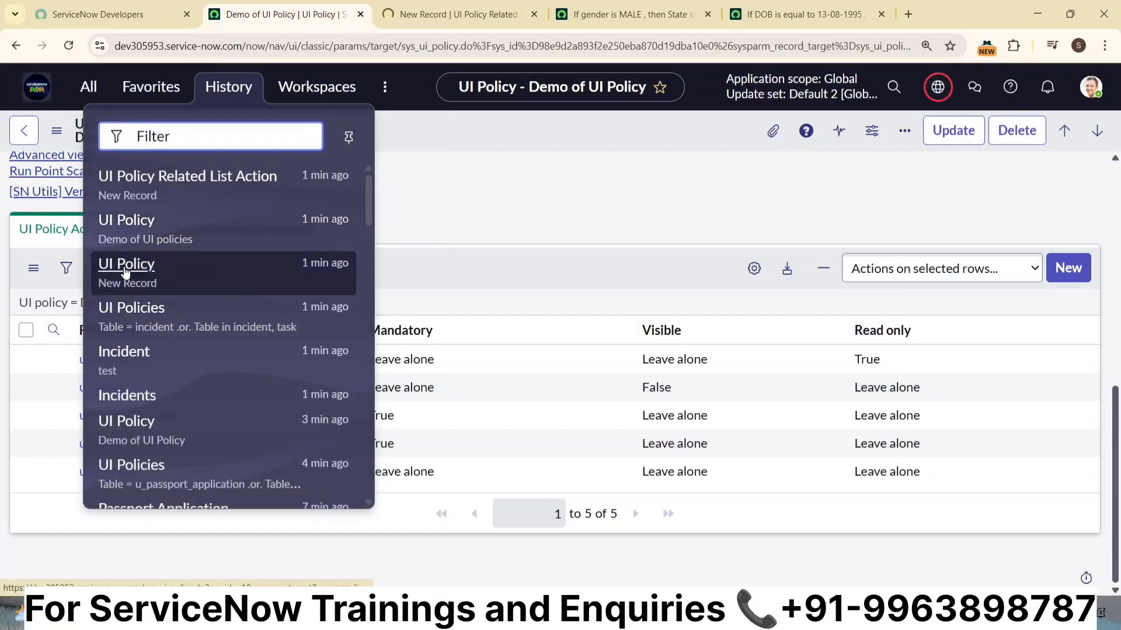
pyautogui.middleClick(127, 396)
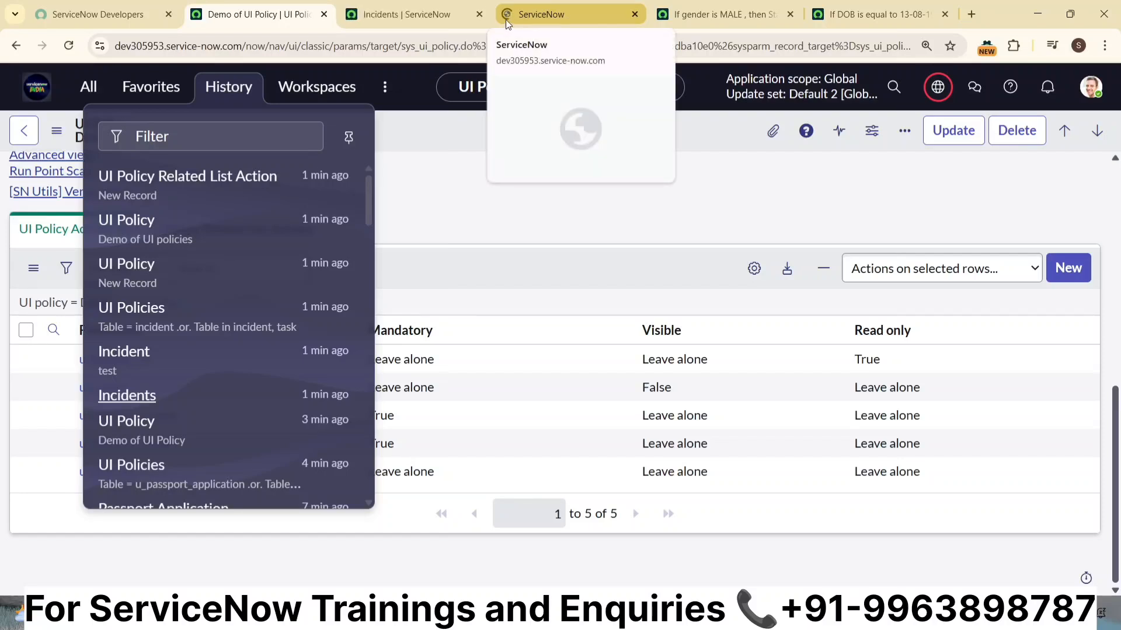
pyautogui.click(428, 14)
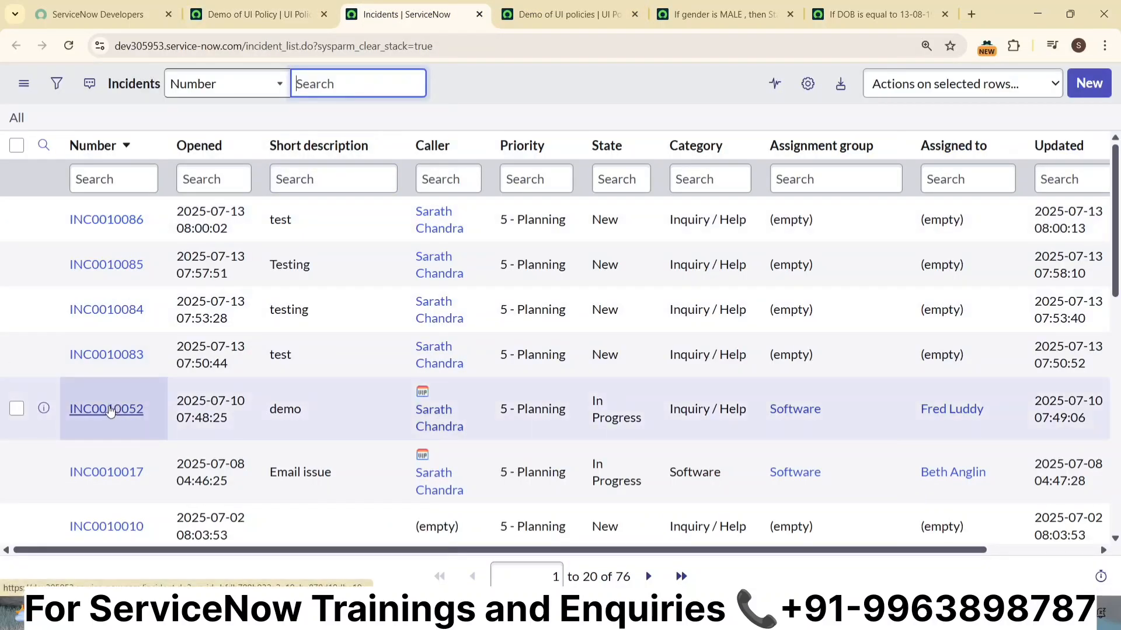
pyautogui.click(107, 408)
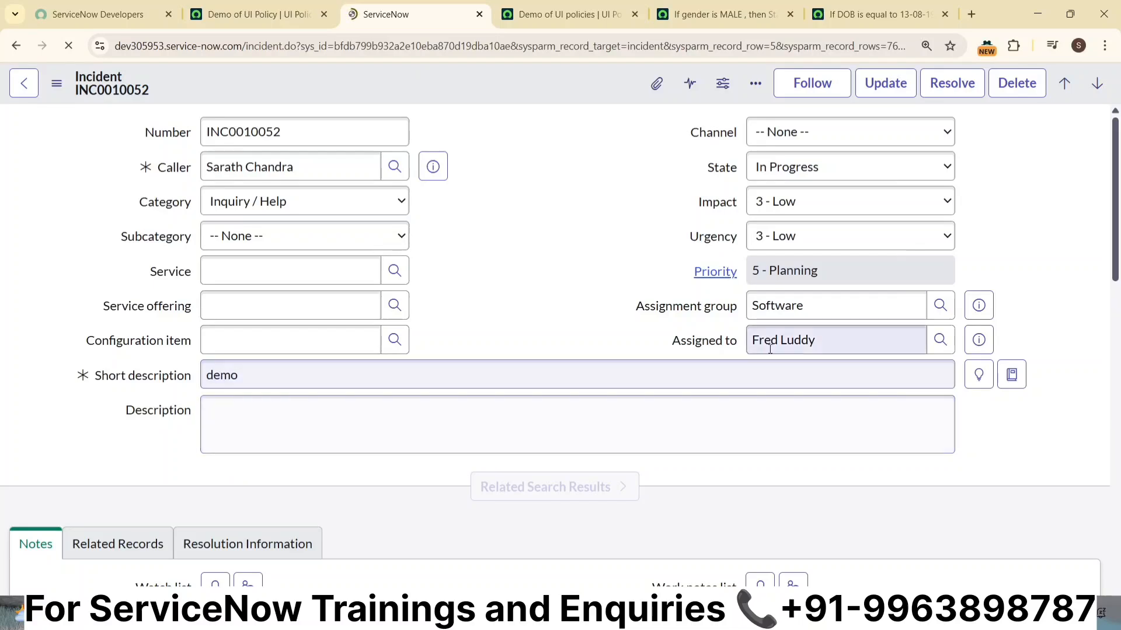
# - Examine the related lists of INC0010052: Affected CIs, Impacted Services/CIs and Child Incidents
pyautogui.scroll(-14, 582, 268)
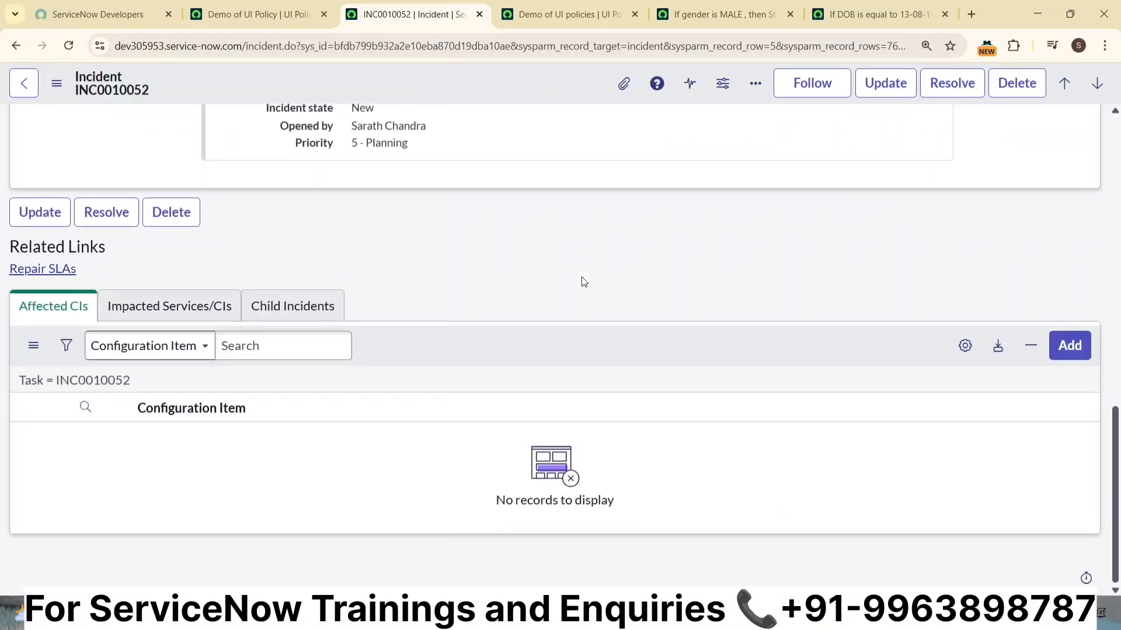
pyautogui.click(52, 307)
pyautogui.click(136, 305)
pyautogui.click(292, 306)
pyautogui.click(214, 305)
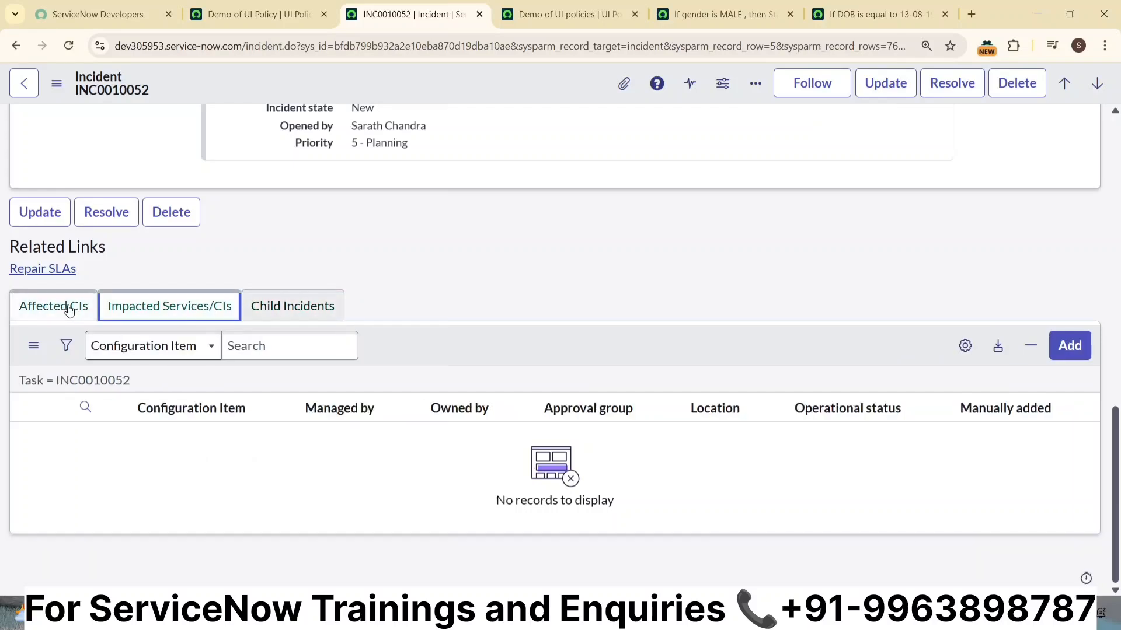
pyautogui.click(68, 309)
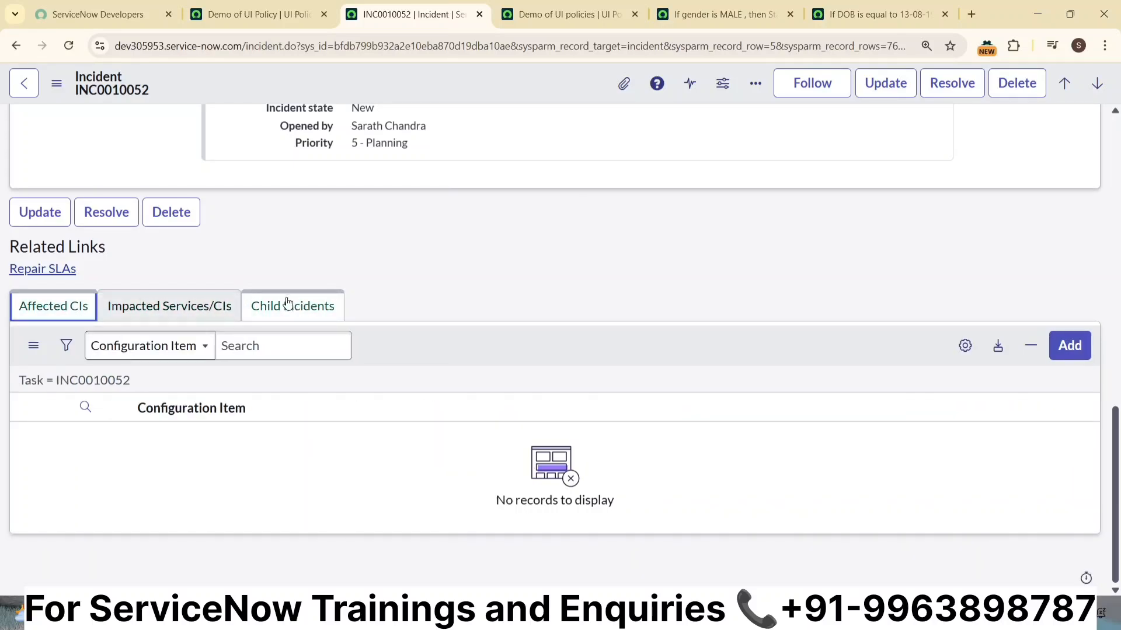
# - Add another related list action to the "Demo of UI policies" policy for Affected CIs with Visible set to False and submit it
pyautogui.click(284, 6)
pyautogui.click(559, 6)
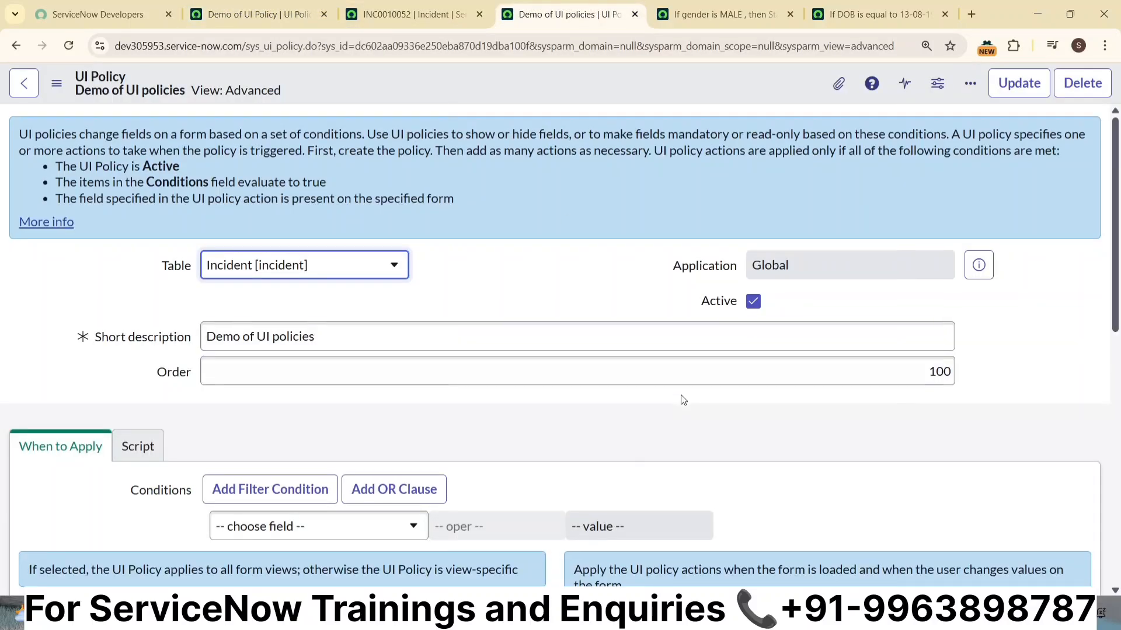
pyautogui.scroll(-10, 682, 396)
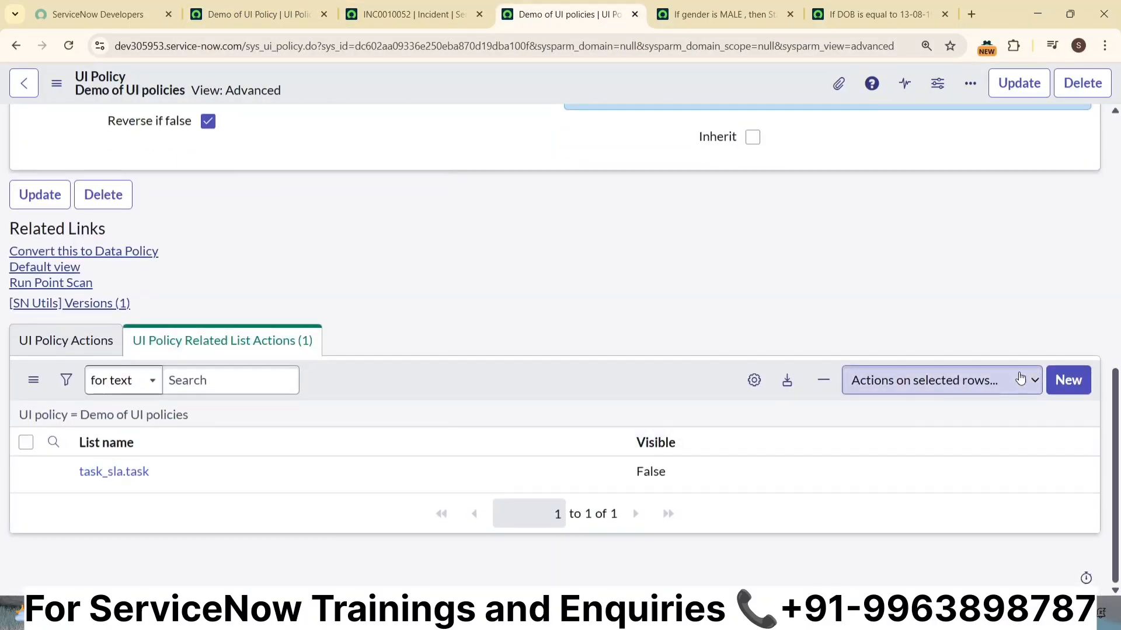
pyautogui.click(1071, 378)
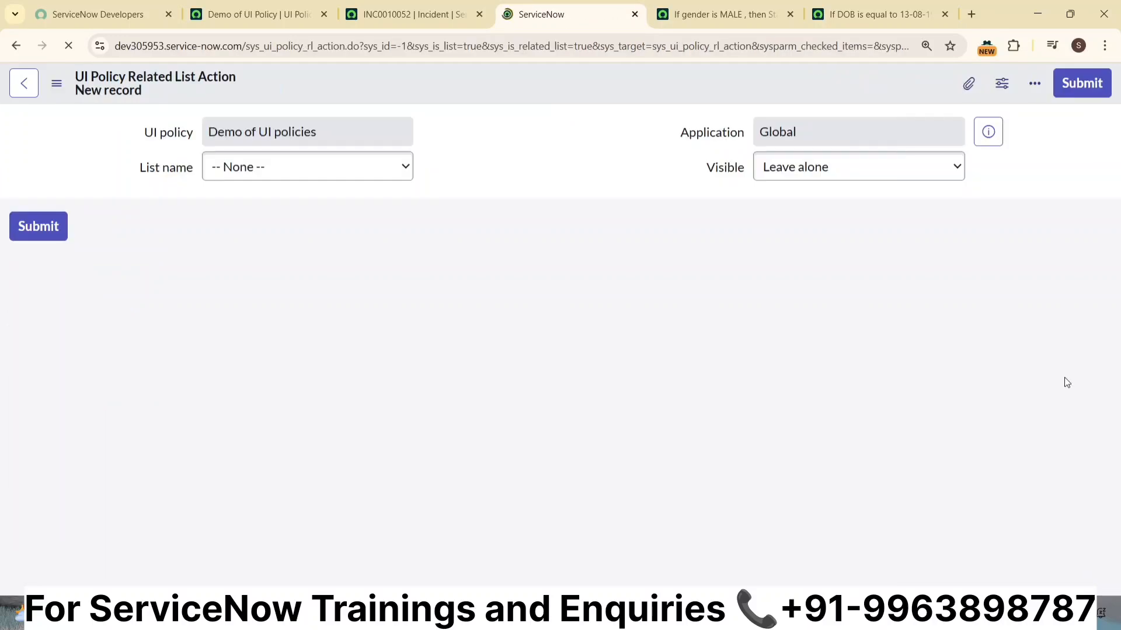
pyautogui.click(337, 165)
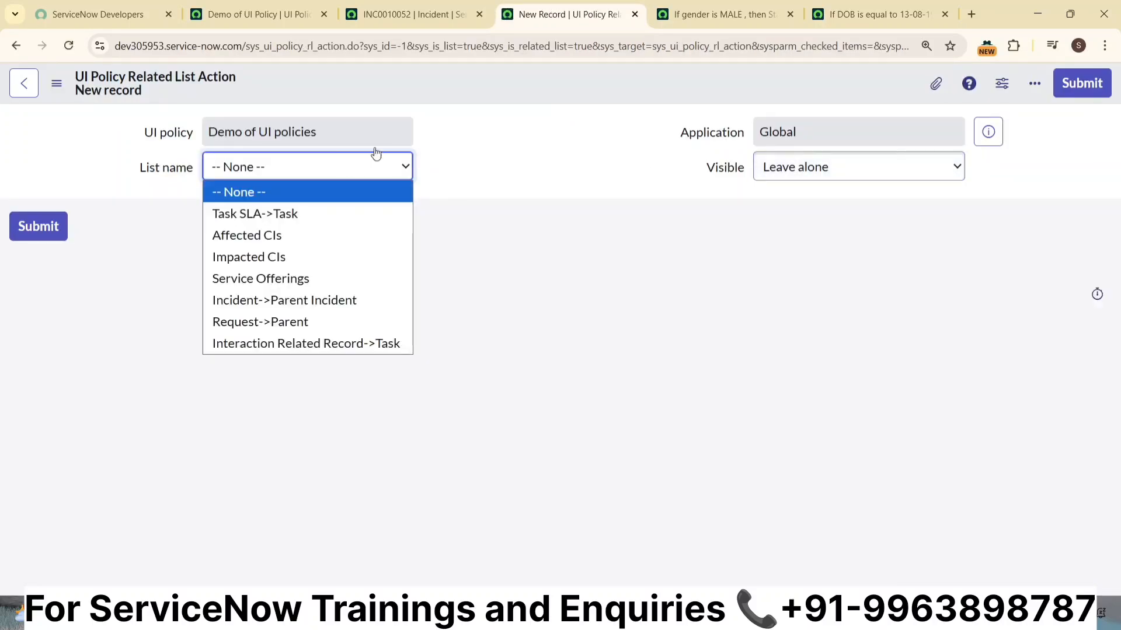
pyautogui.click(410, 19)
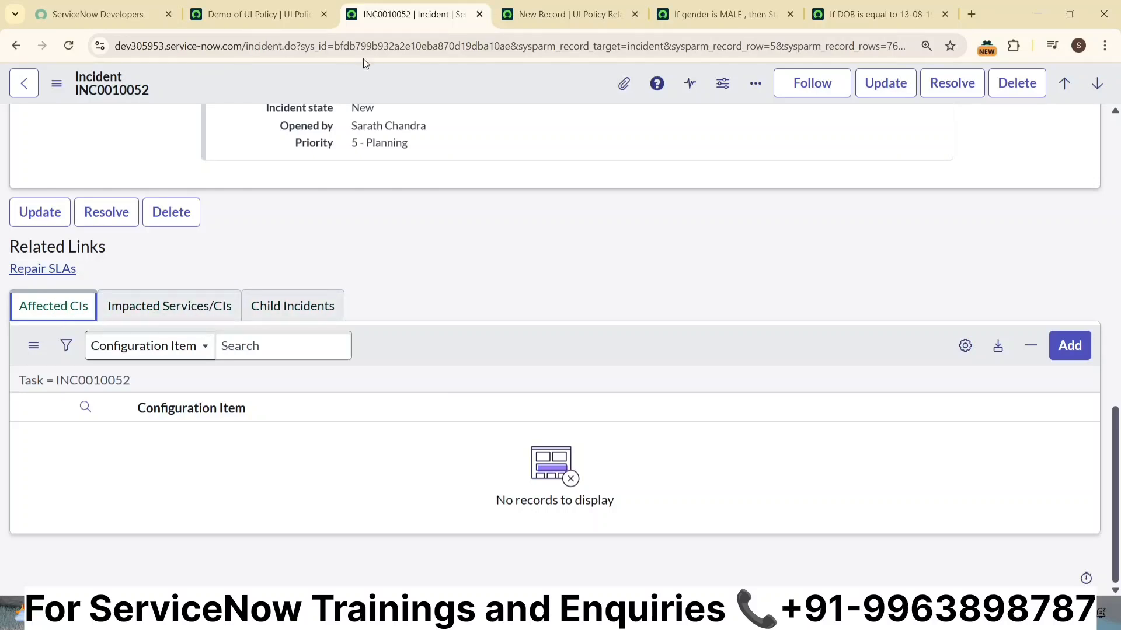
pyautogui.click(560, 13)
pyautogui.click(372, 174)
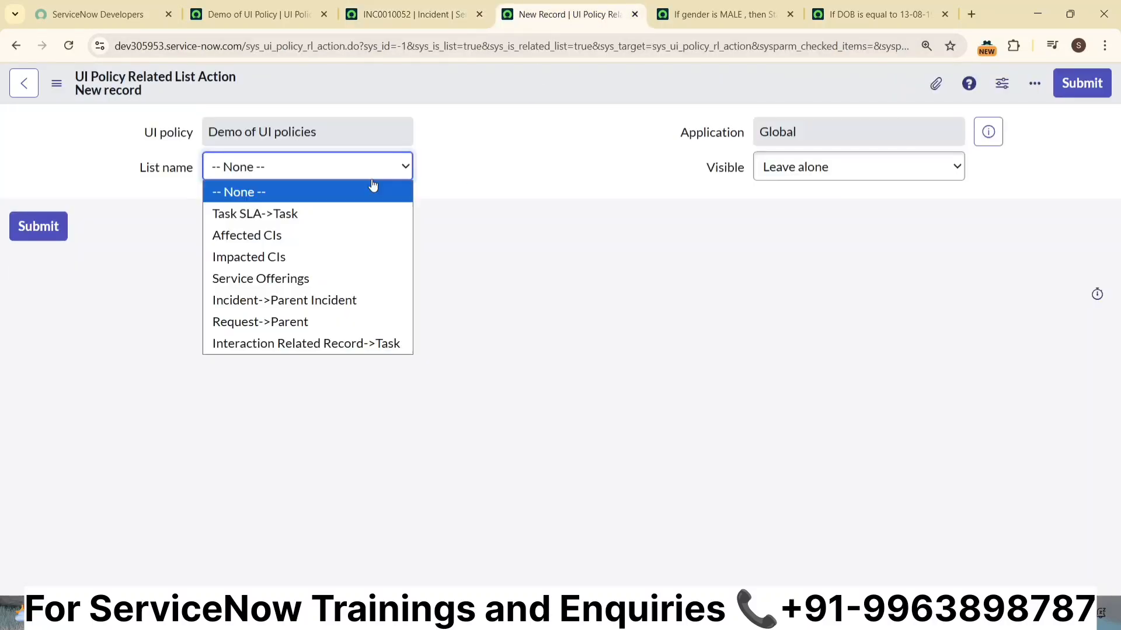
pyautogui.click(313, 230)
pyautogui.click(897, 175)
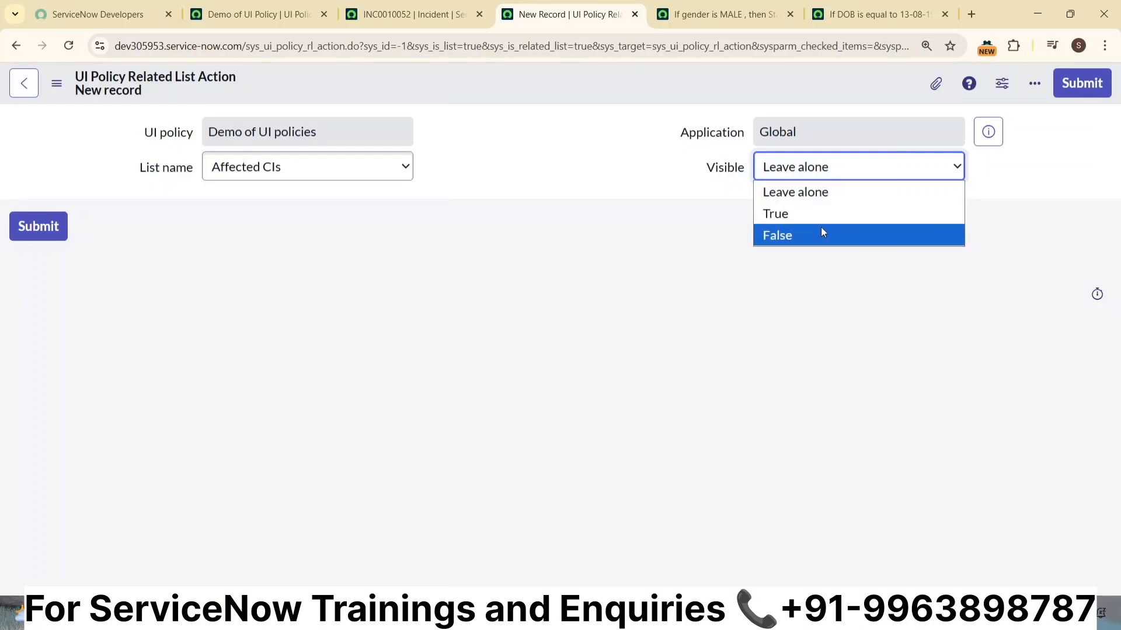
pyautogui.click(814, 233)
pyautogui.click(1089, 90)
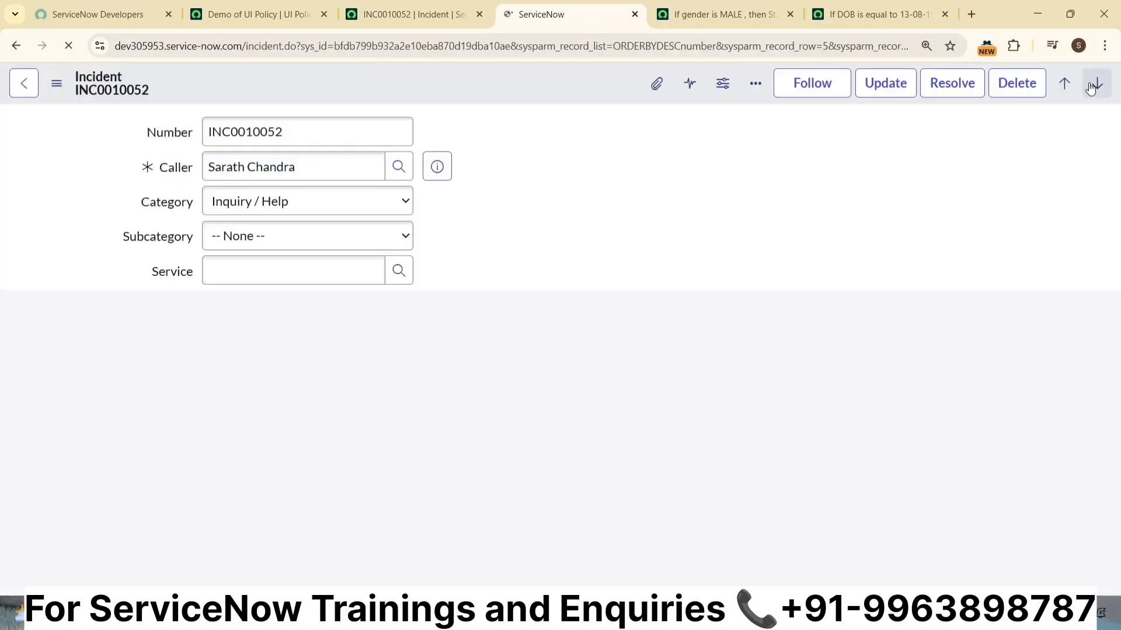
# - Check the related lists remaining on incident INC0010052, viewing Impacted Services/CIs and Child Incidents
pyautogui.scroll(-15, 579, 384)
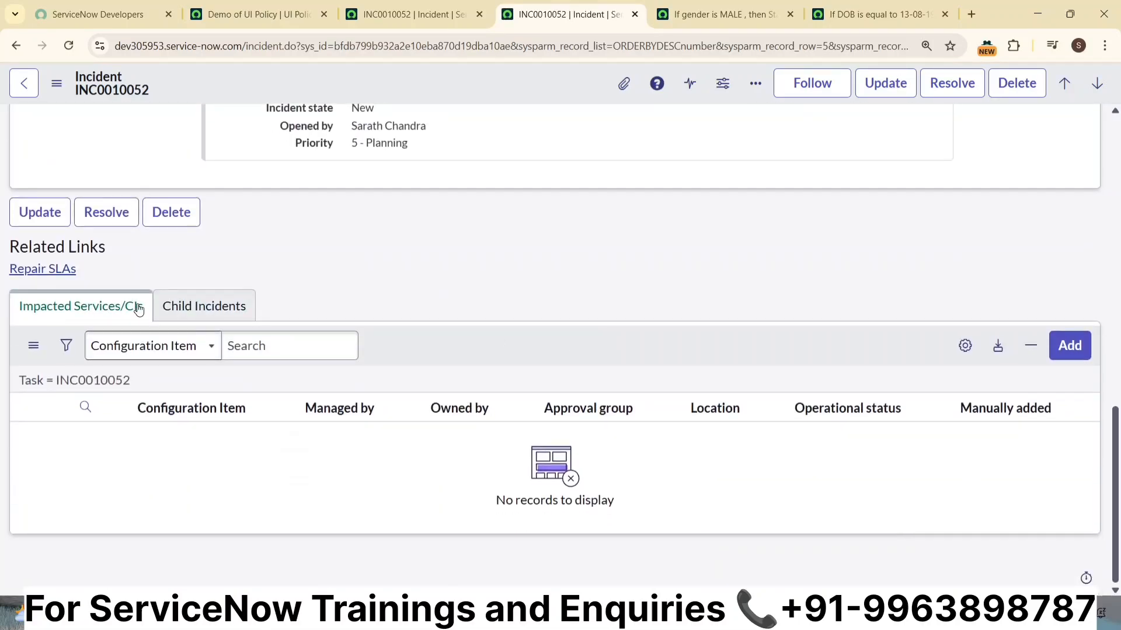
pyautogui.click(138, 309)
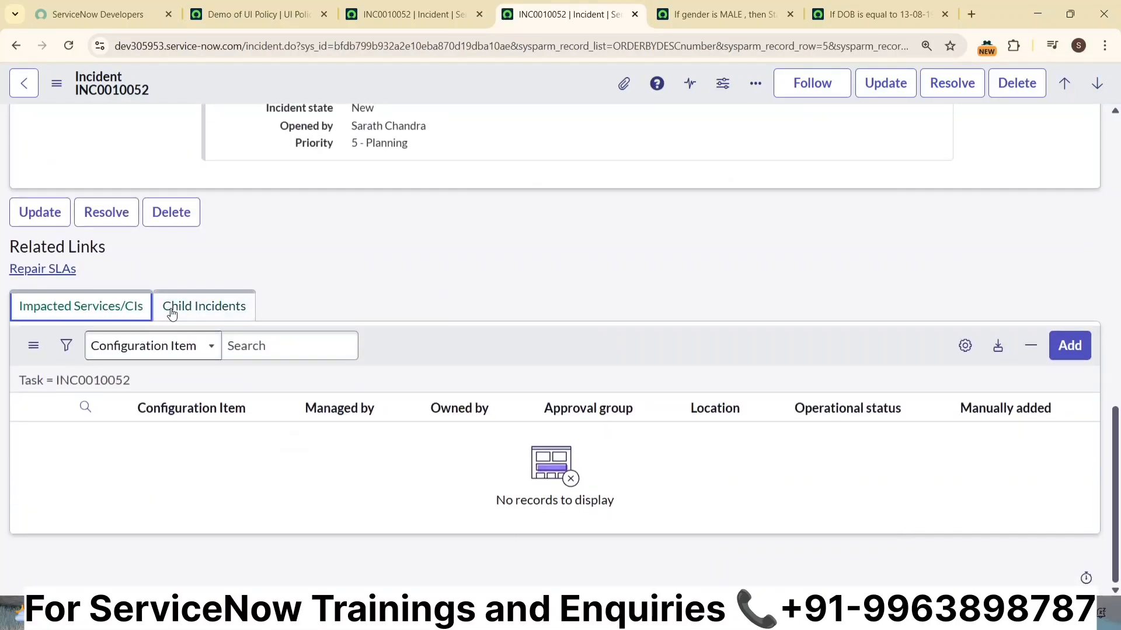
pyautogui.click(170, 312)
pyautogui.click(96, 317)
pyautogui.click(167, 311)
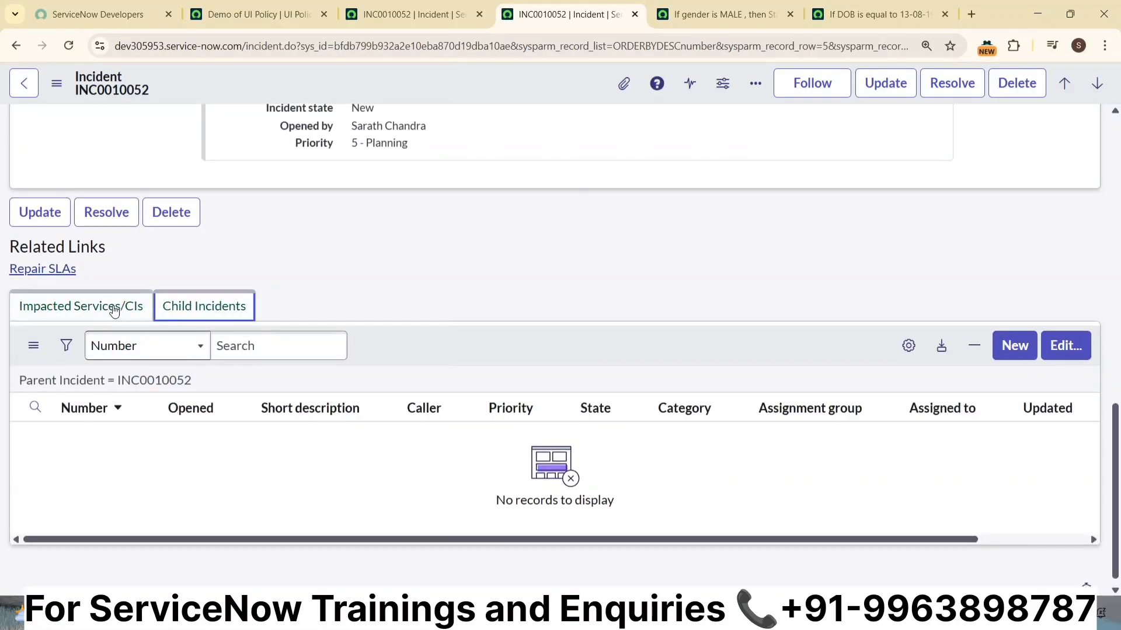
pyautogui.click(113, 305)
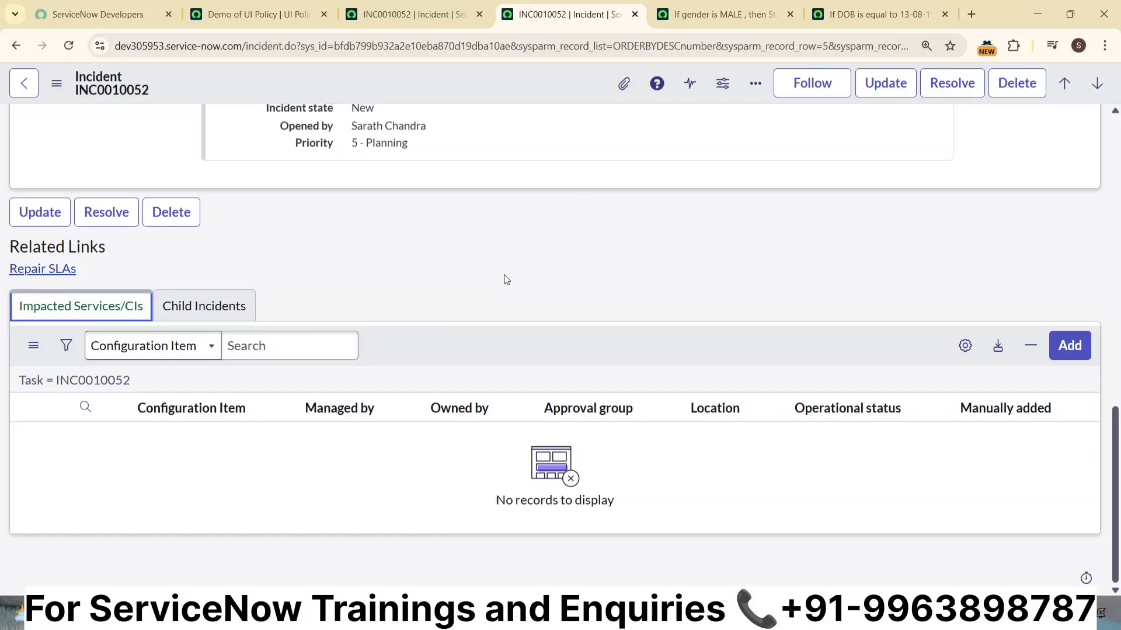
pyautogui.scroll(5, 515, 267)
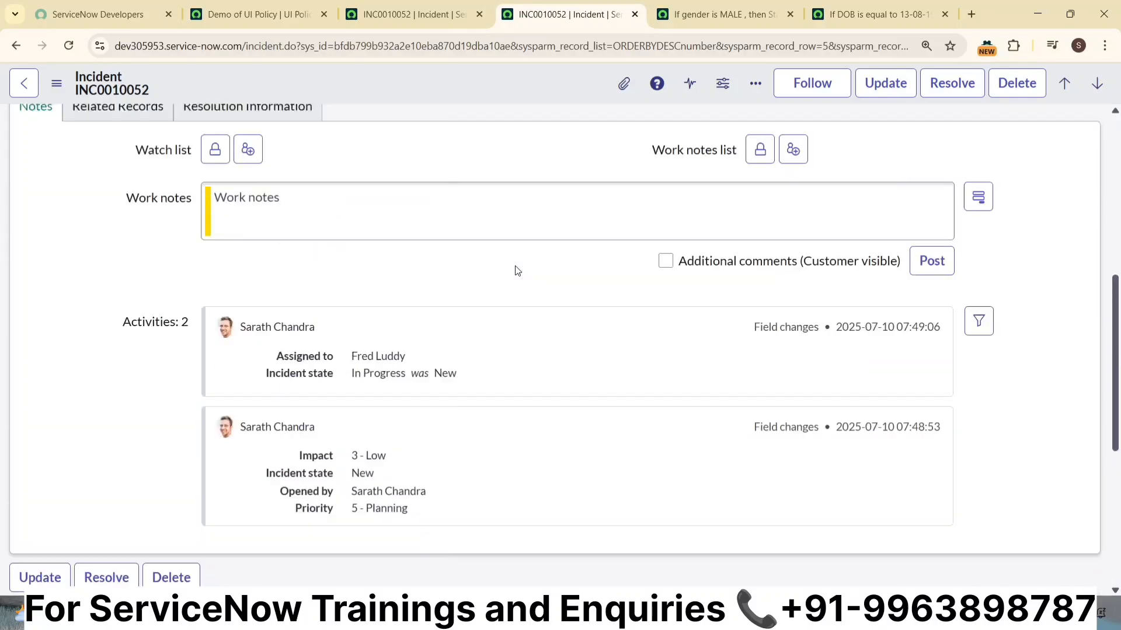
pyautogui.scroll(7, 515, 270)
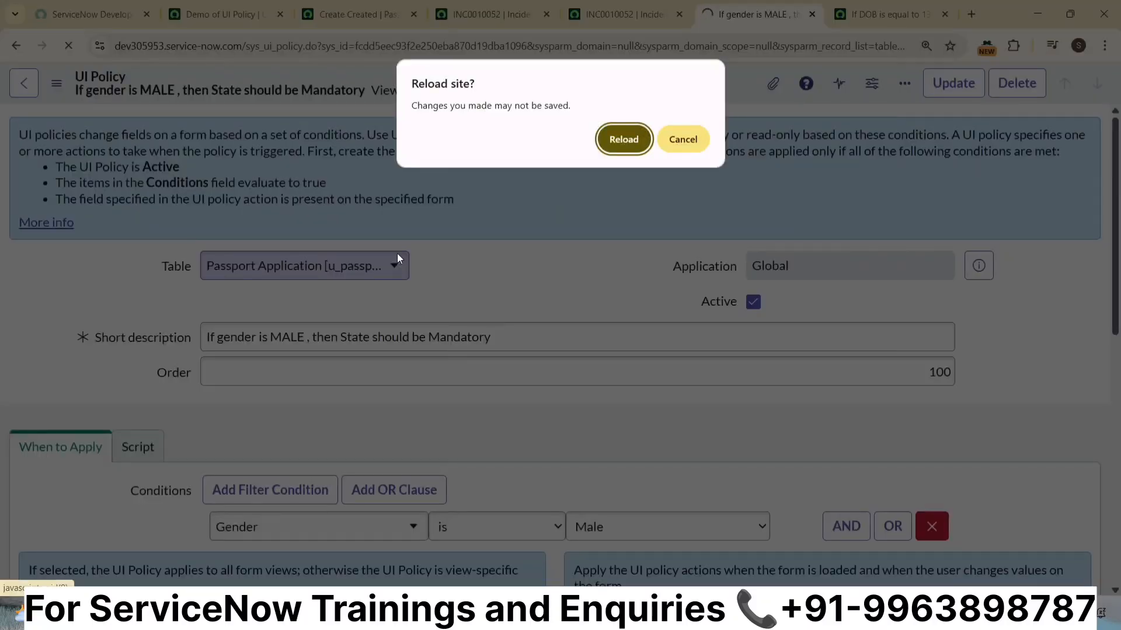
# - Reload the "If gender is MALE , then State should be Mandatory" UI policy and review its table, conditions and UI policy actions
pyautogui.click(639, 140)
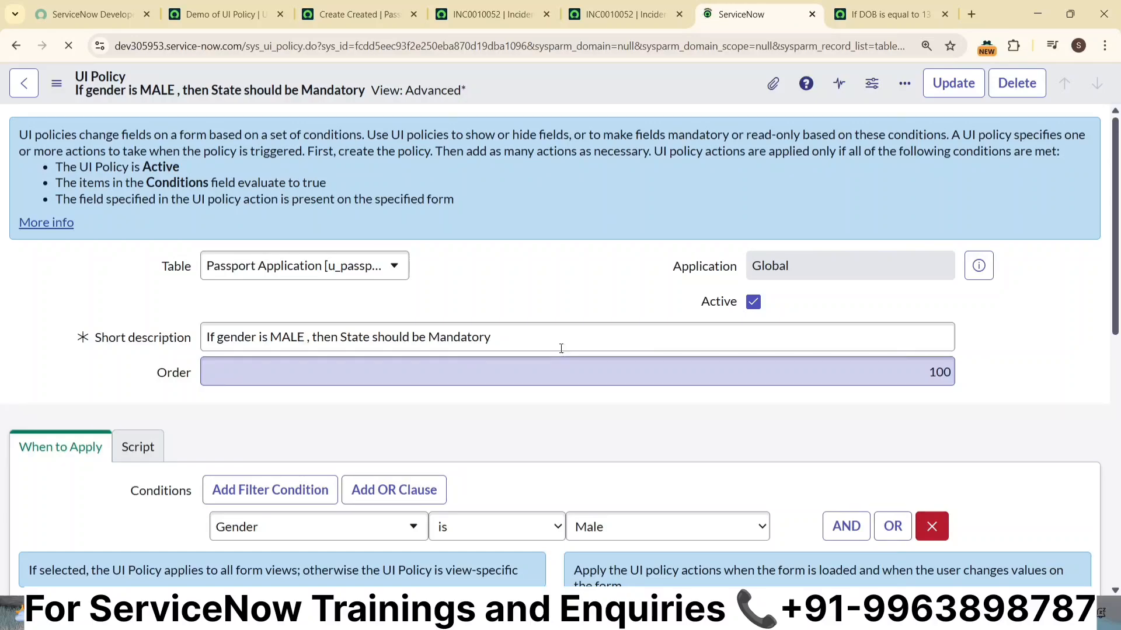
pyautogui.scroll(-3, 561, 368)
pyautogui.scroll(-5, 572, 335)
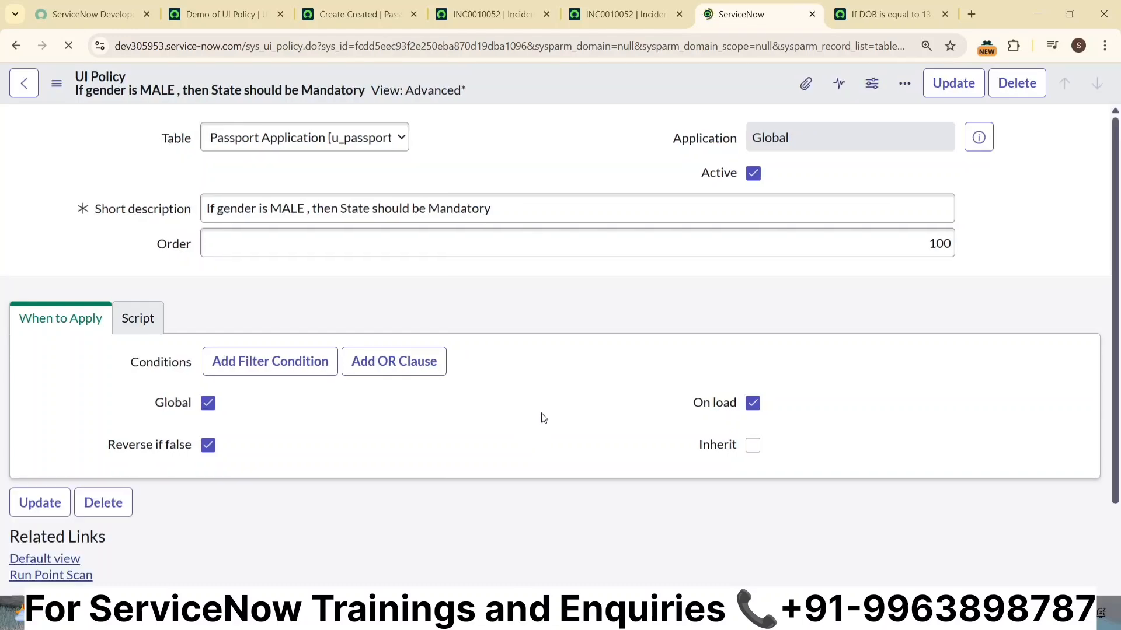
pyautogui.scroll(-4, 541, 413)
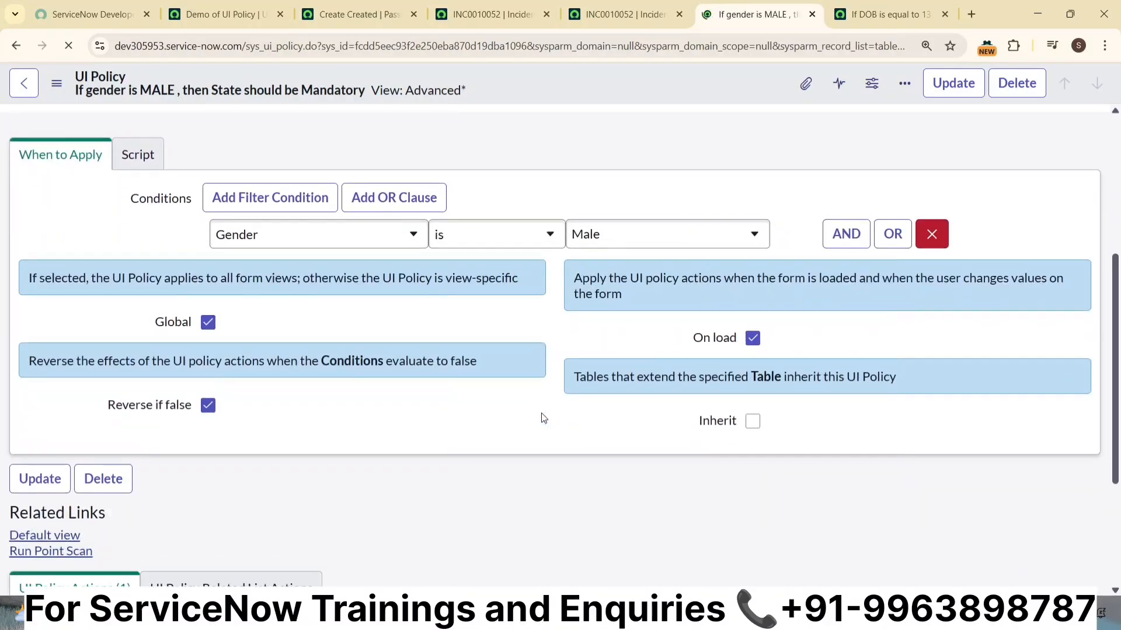
pyautogui.scroll(-3, 541, 412)
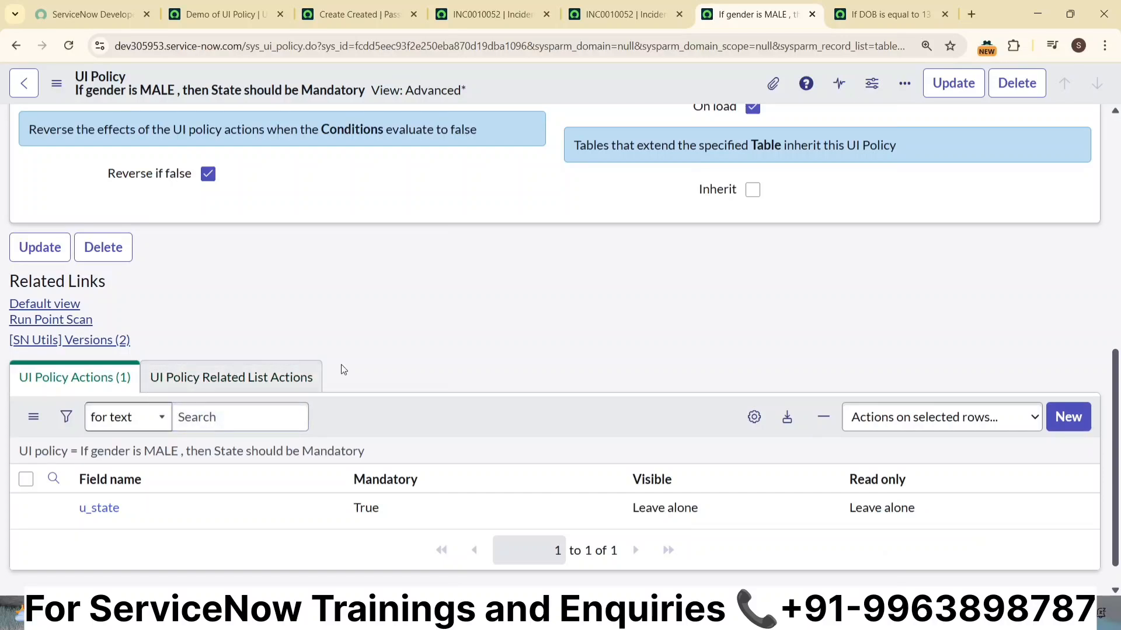
pyautogui.scroll(7, 379, 367)
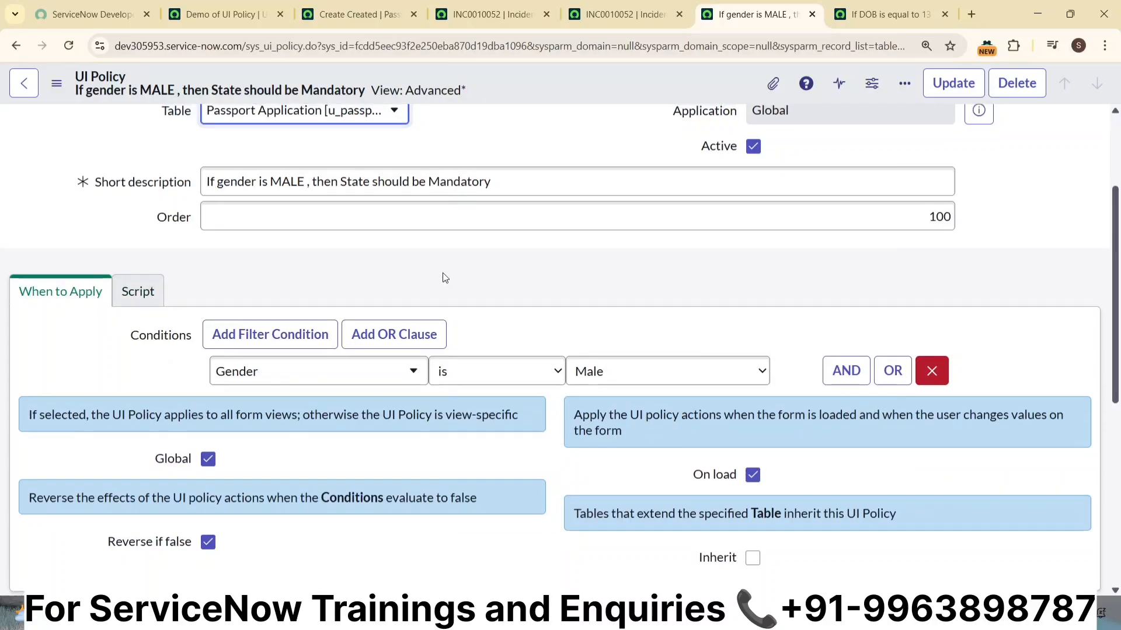
pyautogui.scroll(3, 443, 274)
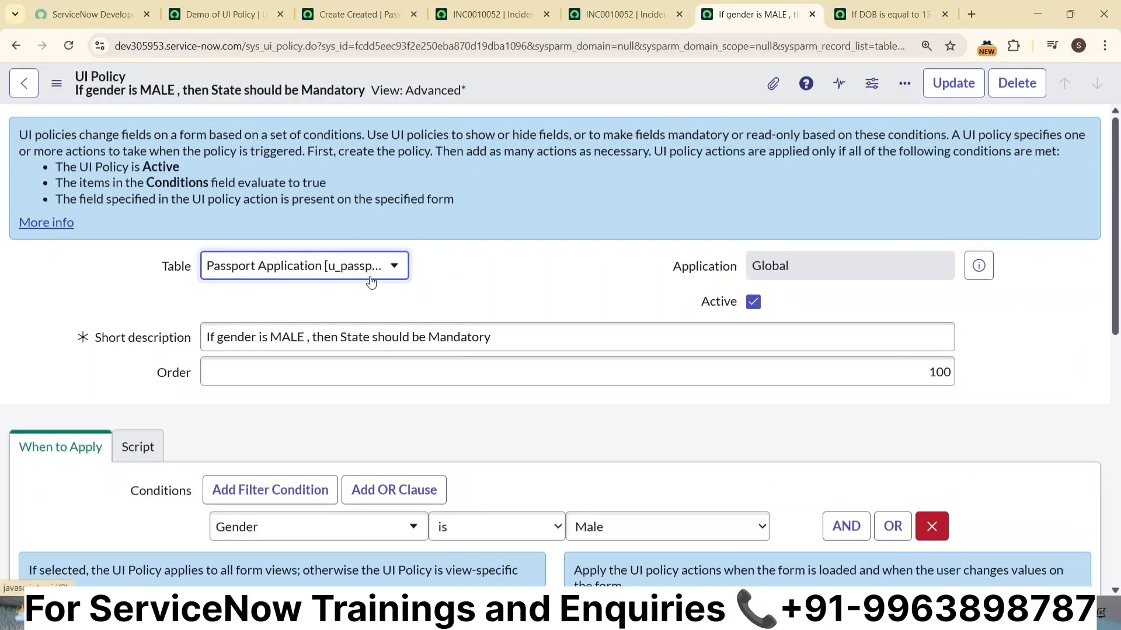
pyautogui.scroll(-4, 416, 269)
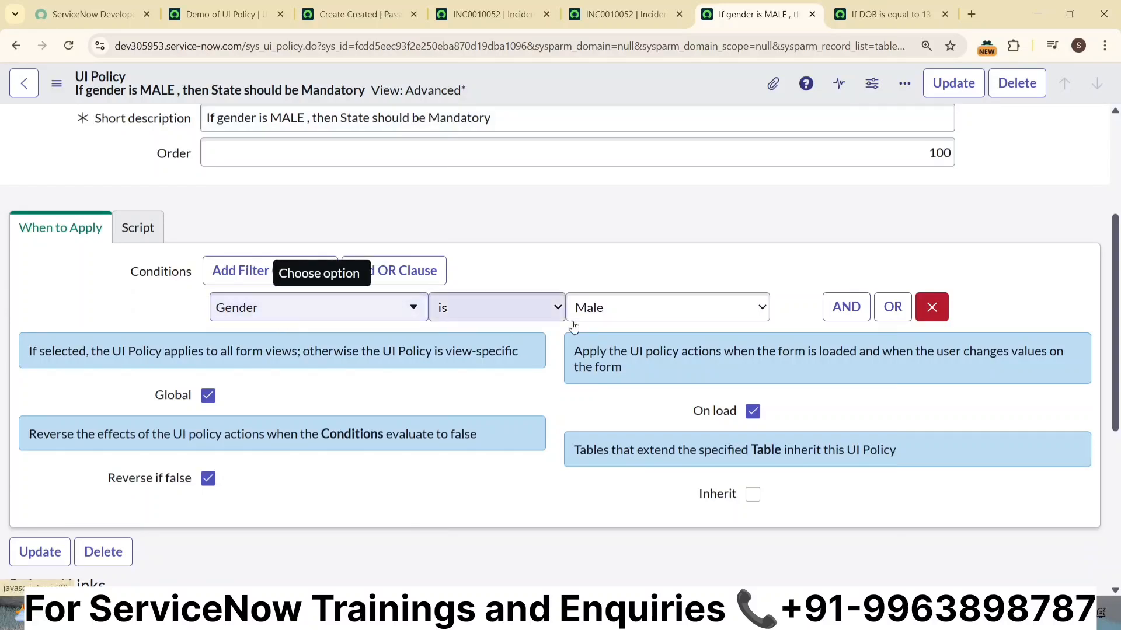
# - Remove the g_form.flash line from the policy's Execute if true script and set Run scripts in UI type to All
pyautogui.click(145, 231)
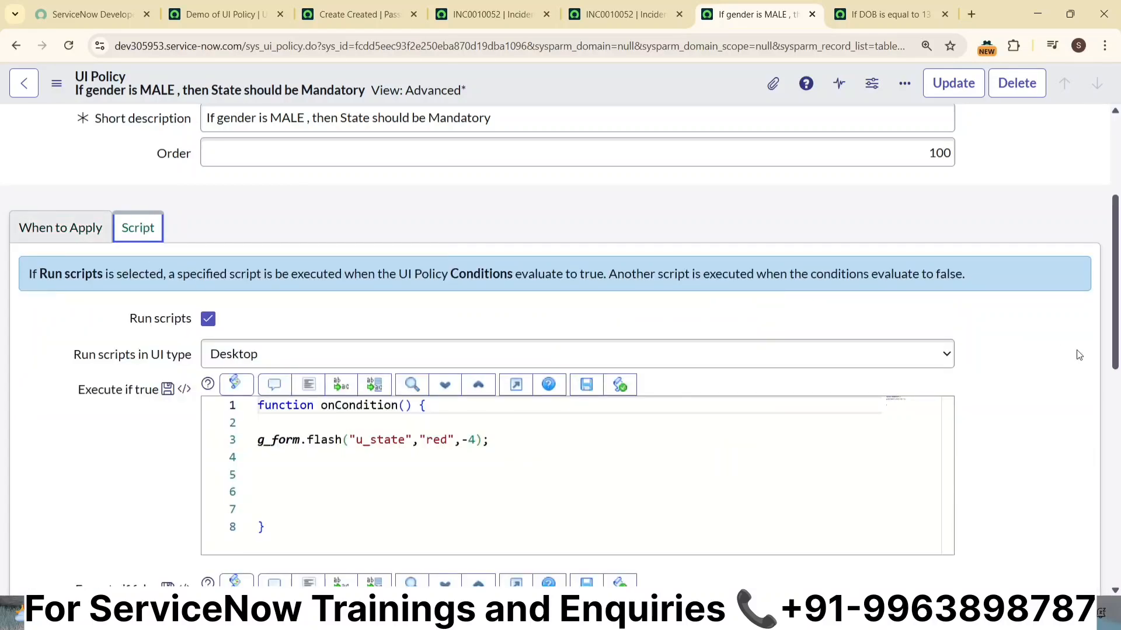
pyautogui.scroll(-1, 1079, 355)
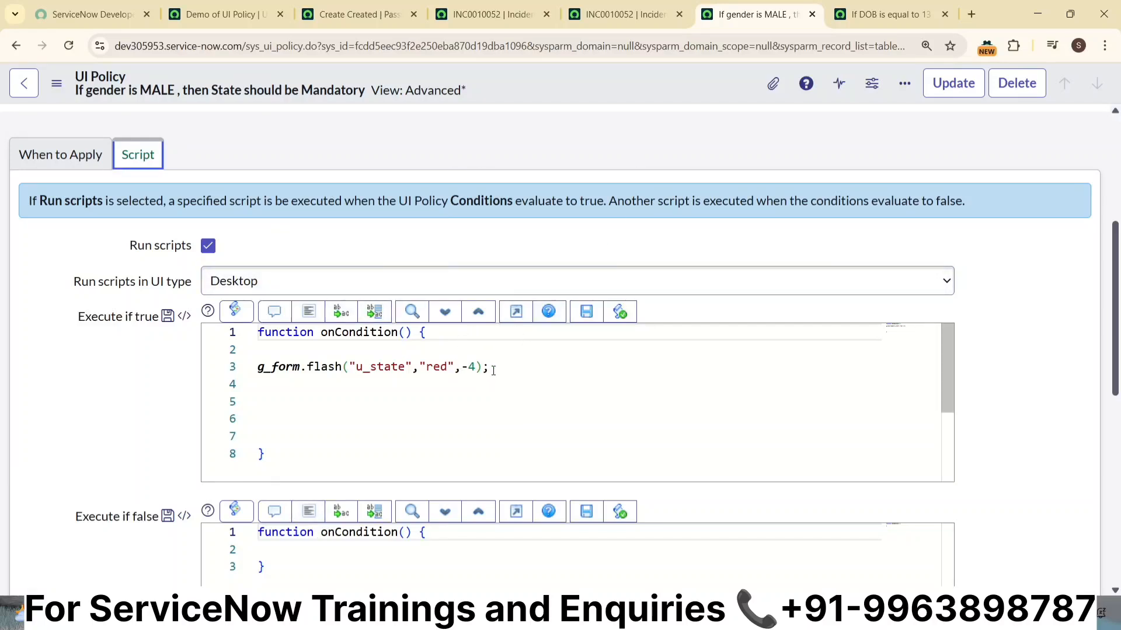
pyautogui.moveTo(489, 367); pyautogui.dragTo(257, 368)
pyautogui.press('BackSpace')
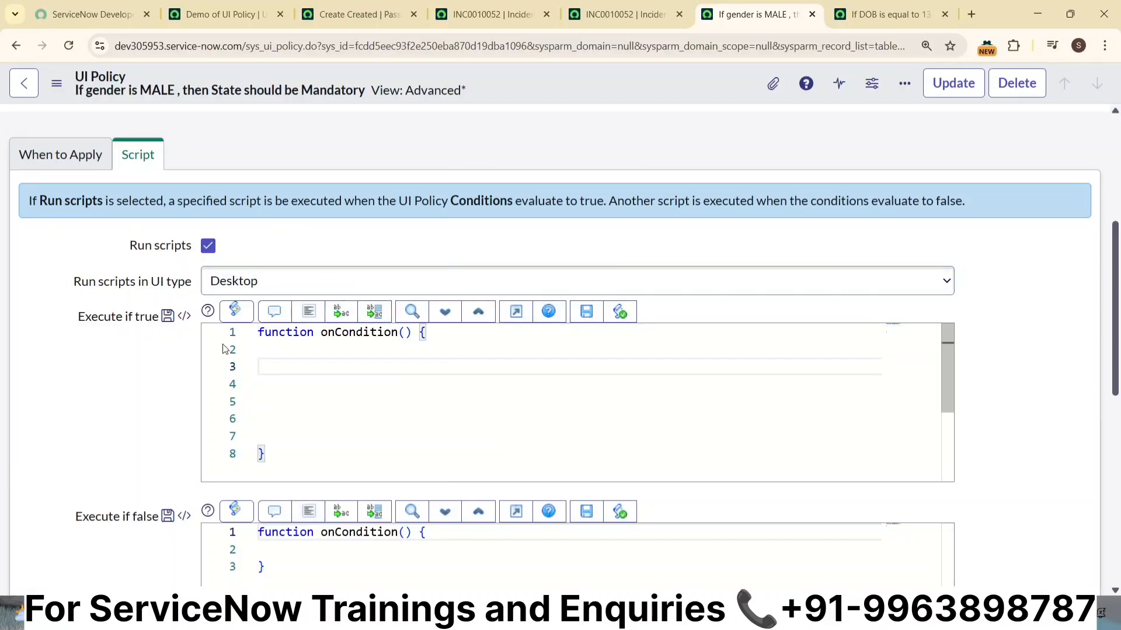
pyautogui.click(308, 557)
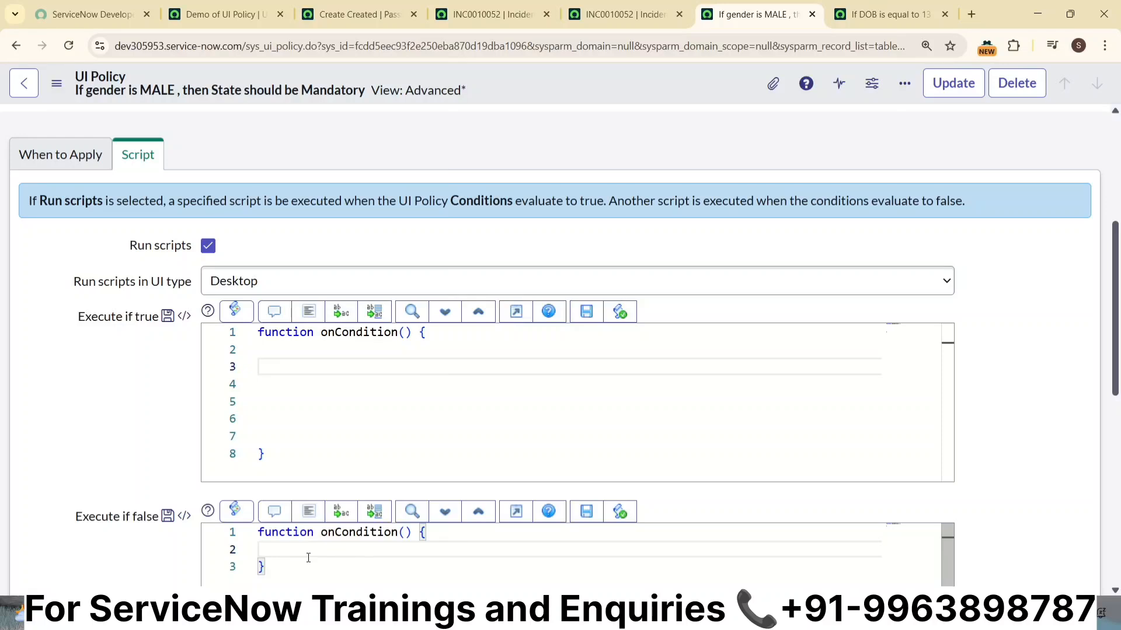
pyautogui.click(385, 282)
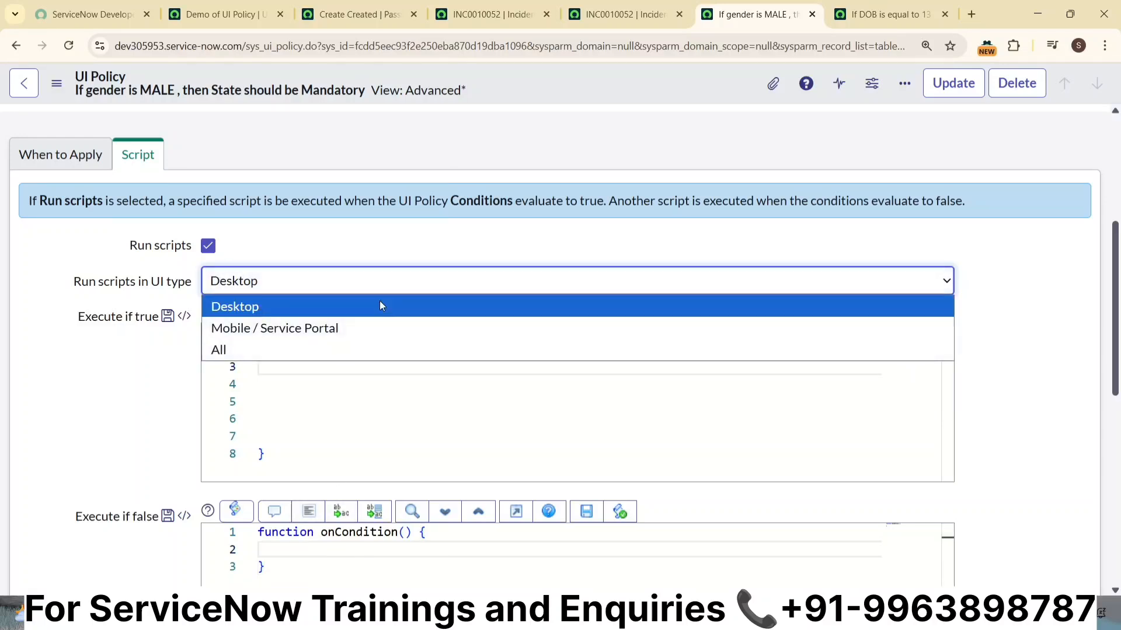
pyautogui.click(261, 349)
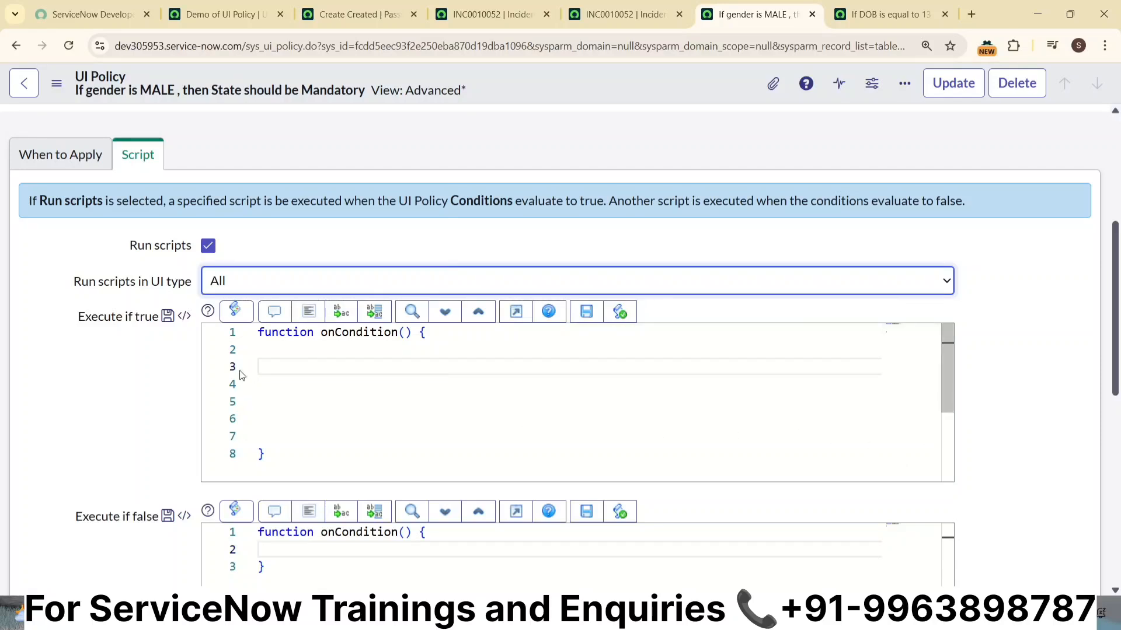
# - Write g_form.flash("u_state", "green",-4); inside the onCondition function of the Execute if true script
pyautogui.click(294, 373)
pyautogui.write('g_fo')
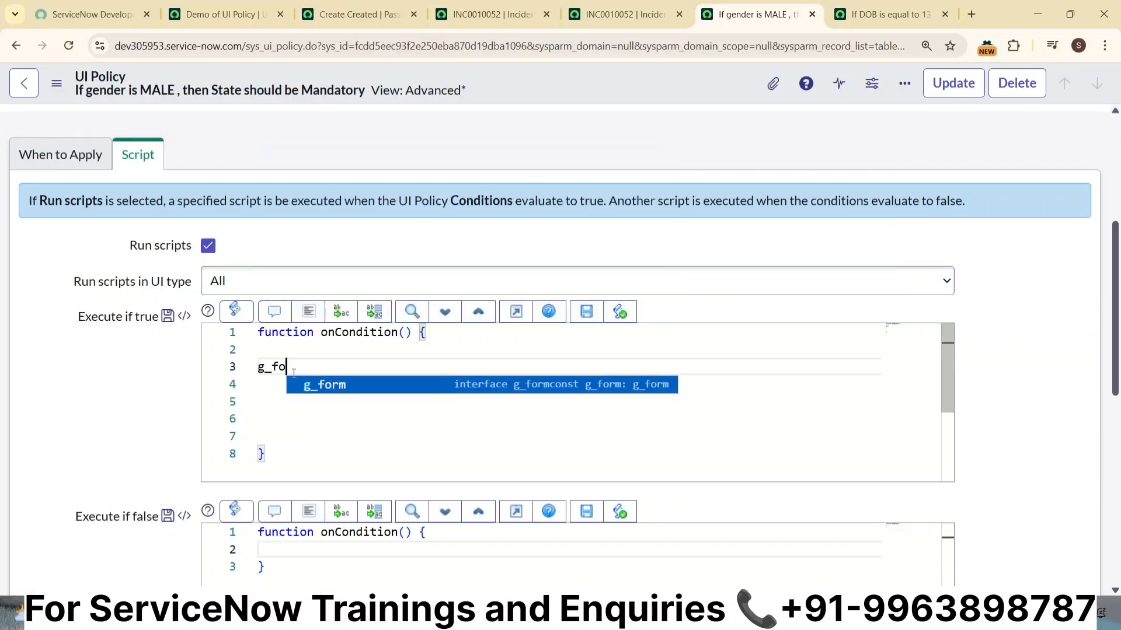
pyautogui.write('rm.fl')
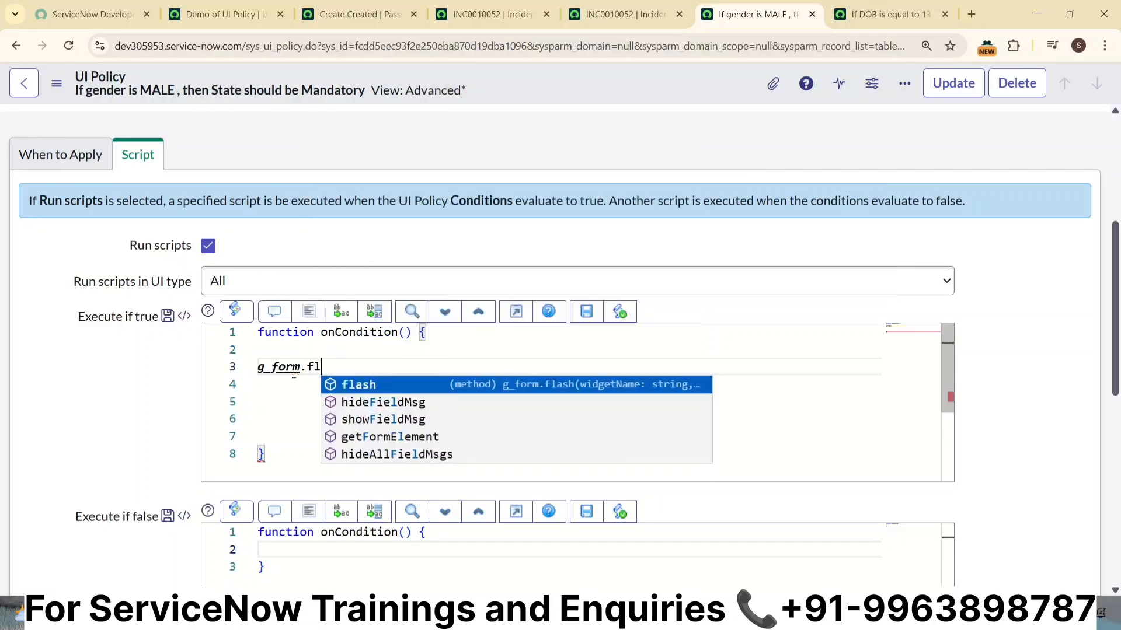
pyautogui.write('ash("')
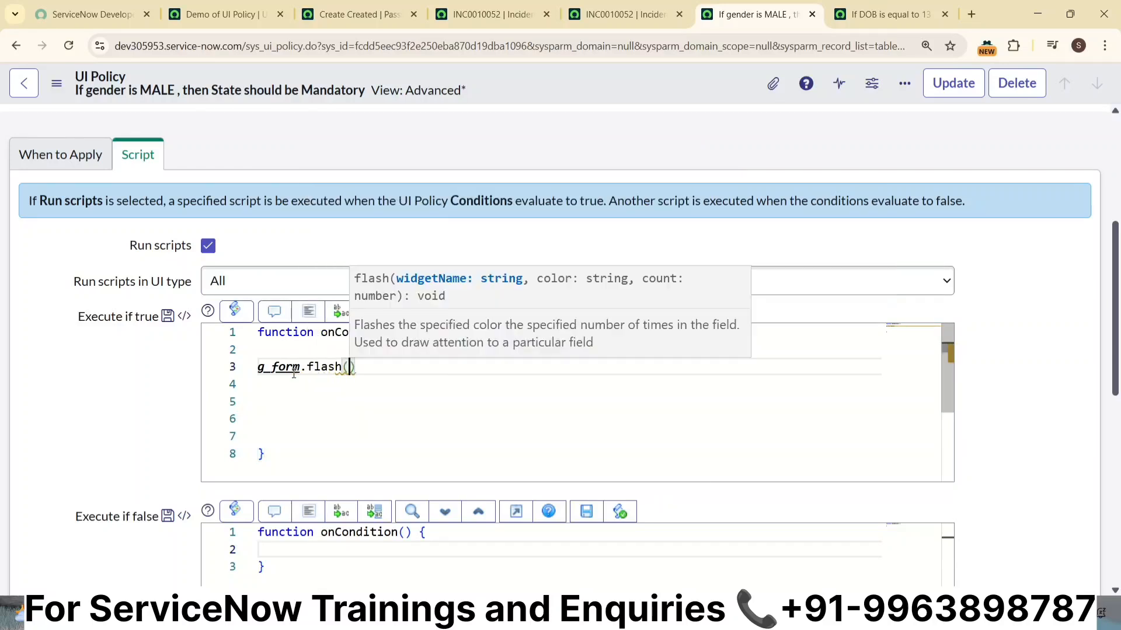
pyautogui.write('u_state')
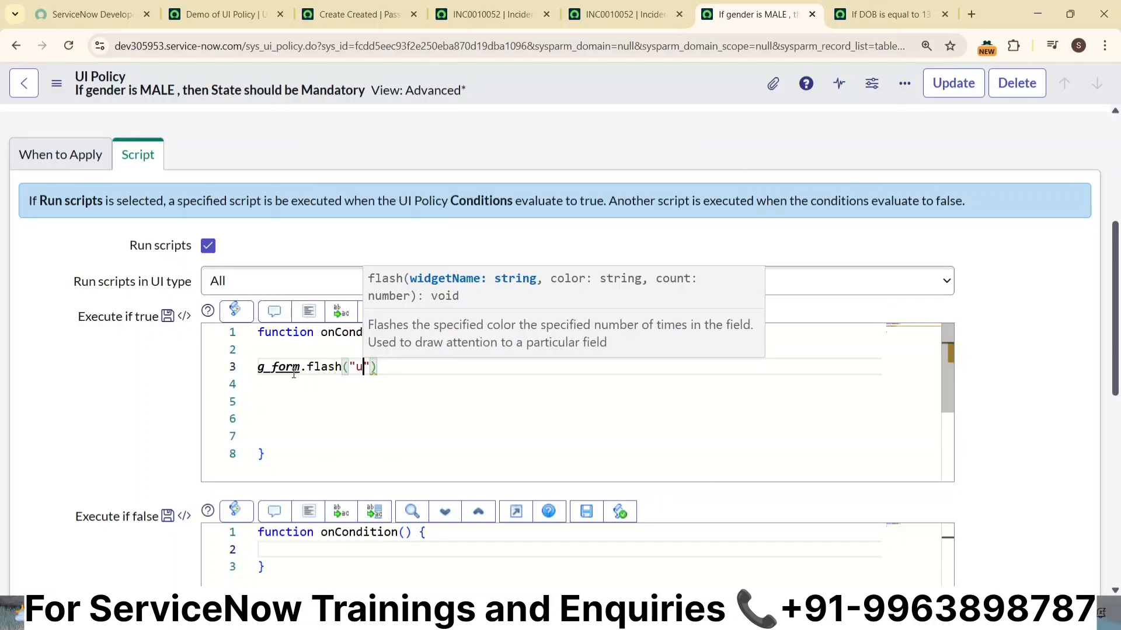
pyautogui.write('"')
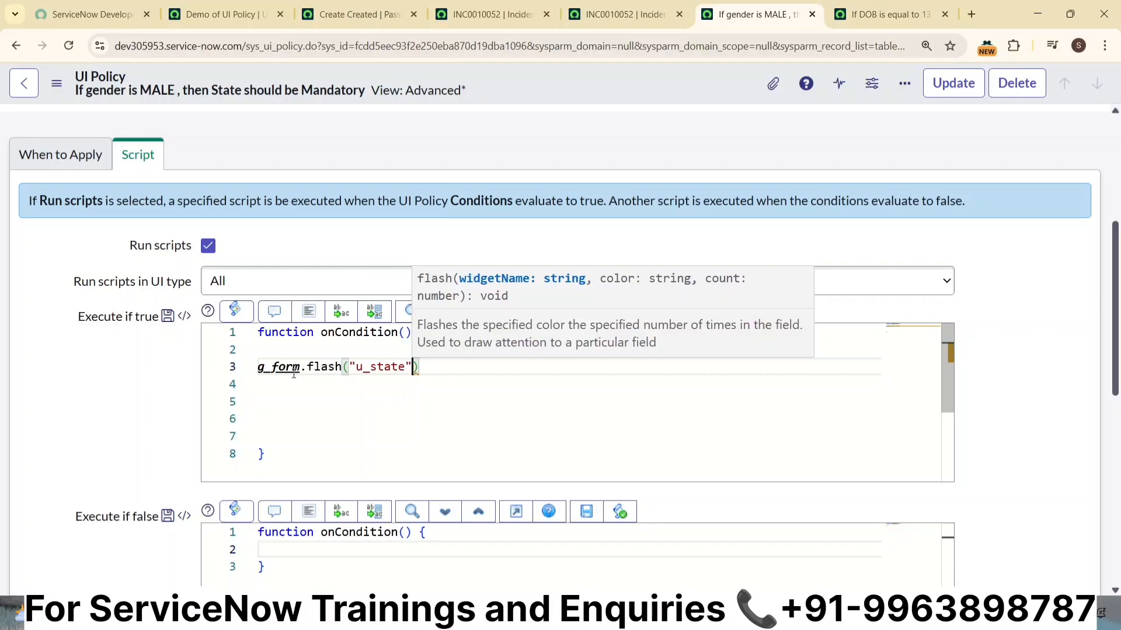
pyautogui.write(', "gr')
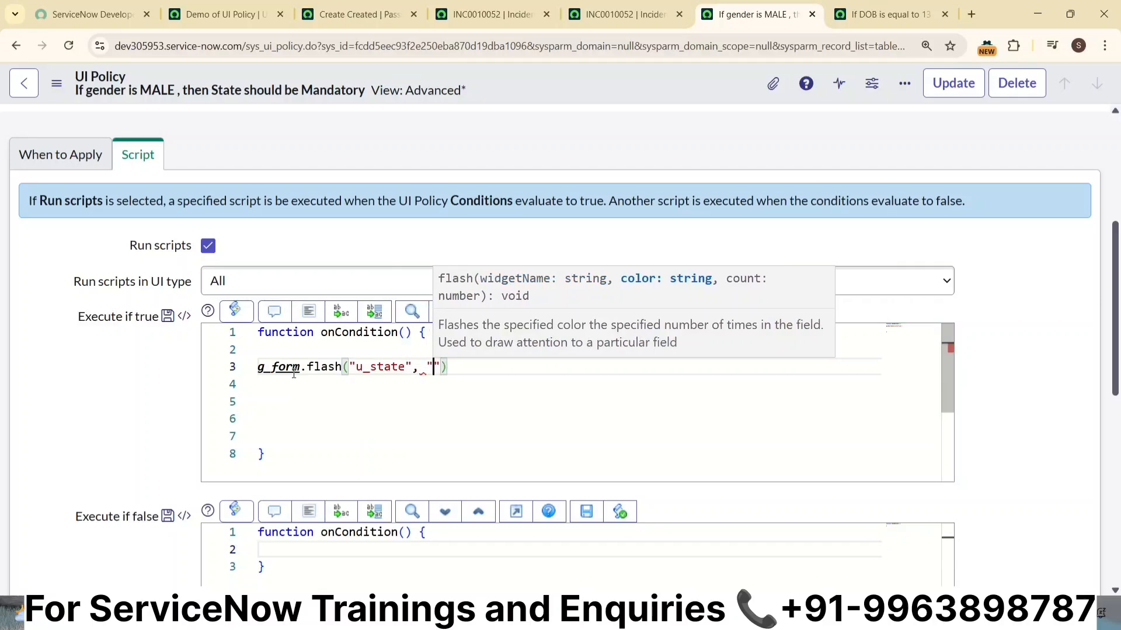
pyautogui.write('een",')
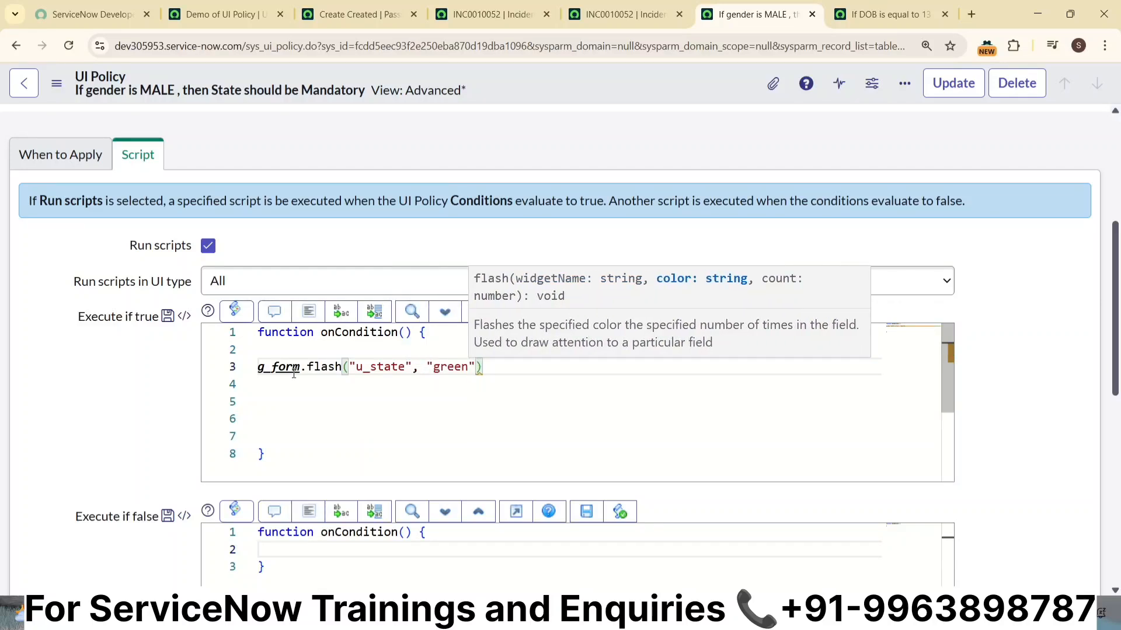
pyautogui.write('-4')
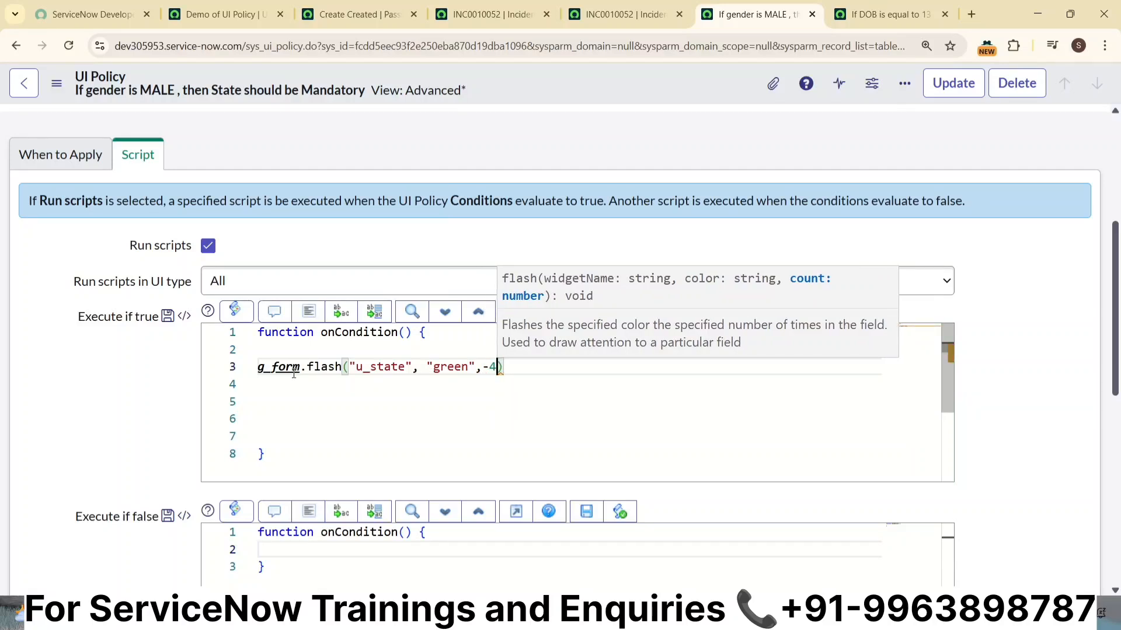
pyautogui.write(');')
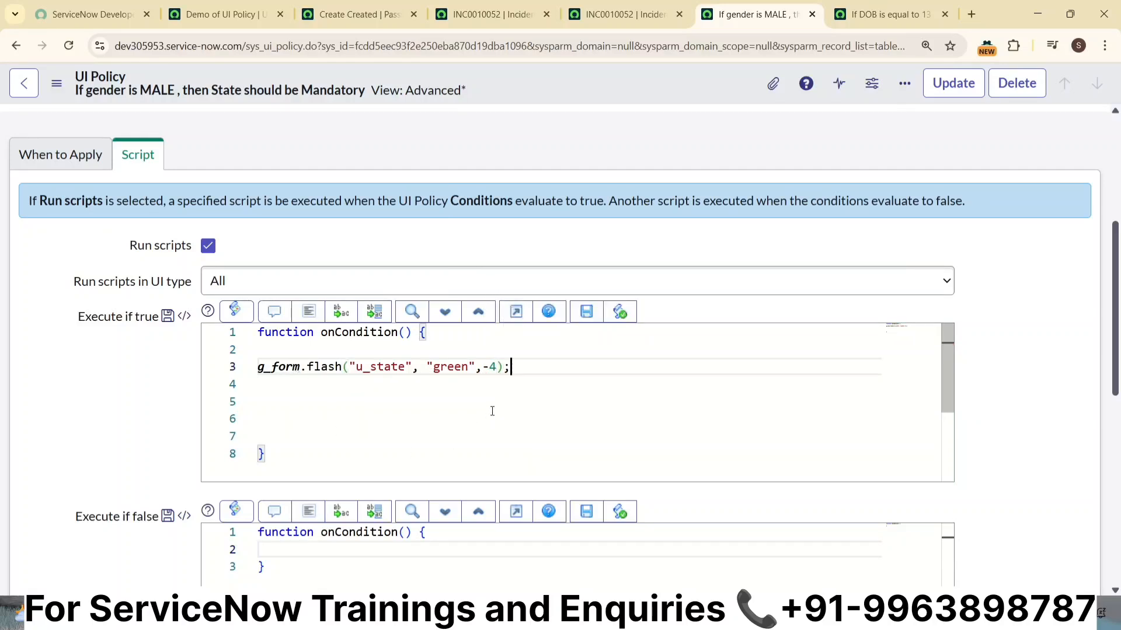
# - Copy the flash line into the Execute if false script's onCondition function and change its color to "red"
pyautogui.moveTo(510, 367); pyautogui.dragTo(238, 366)
pyautogui.hotkey('ctrl', 'c')
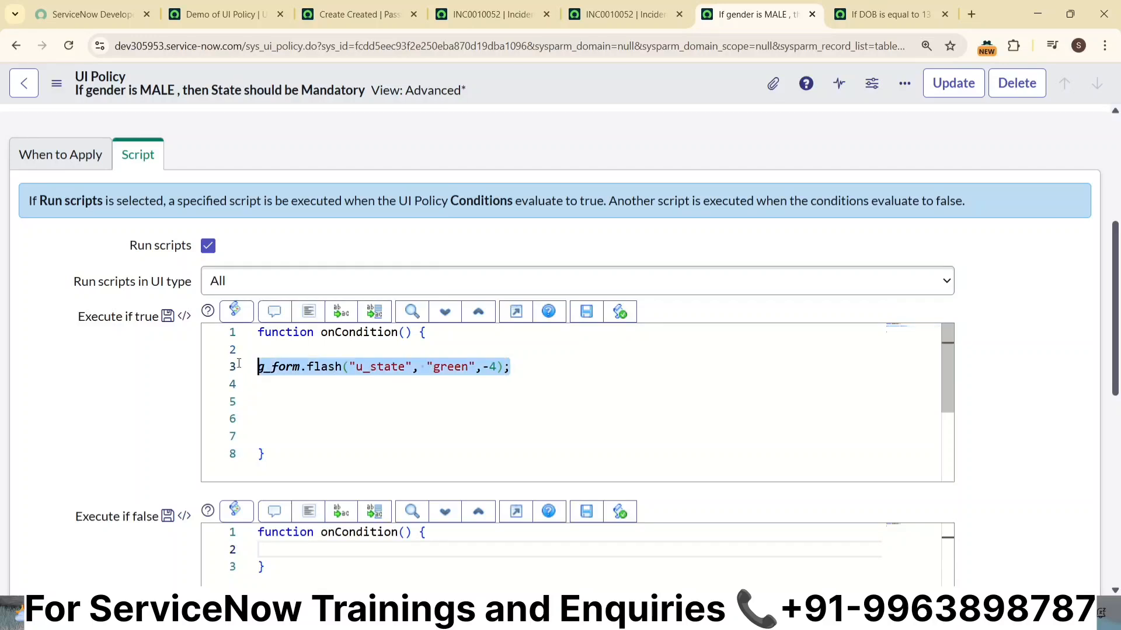
pyautogui.scroll(-2, 388, 424)
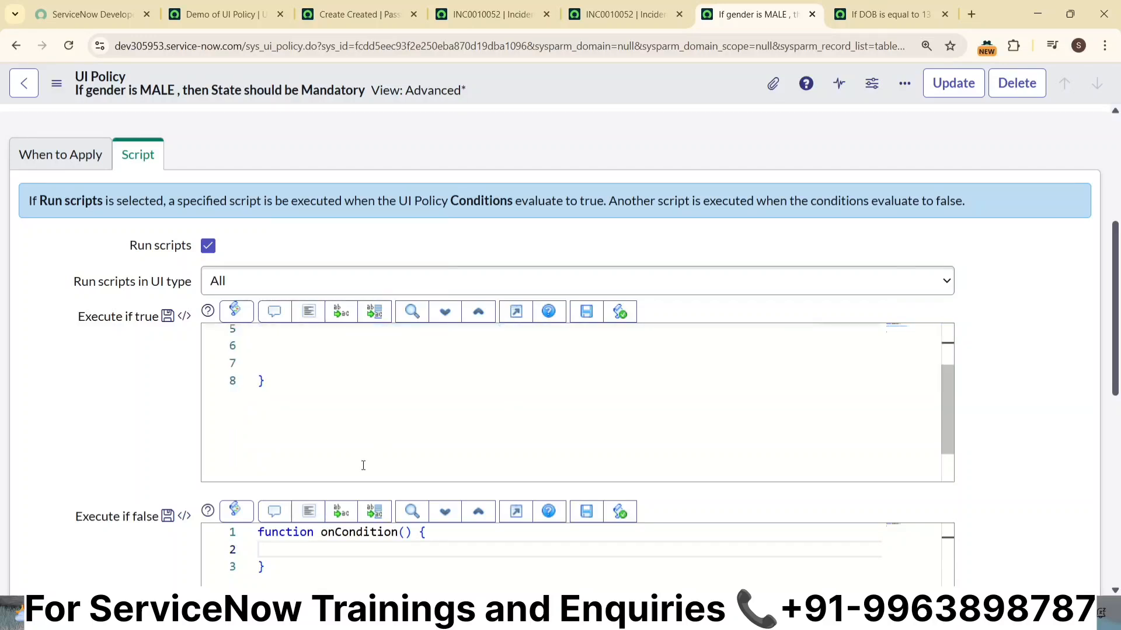
pyautogui.click(317, 550)
pyautogui.press('Return')
pyautogui.press('Return')
pyautogui.scroll(-2, 370, 470)
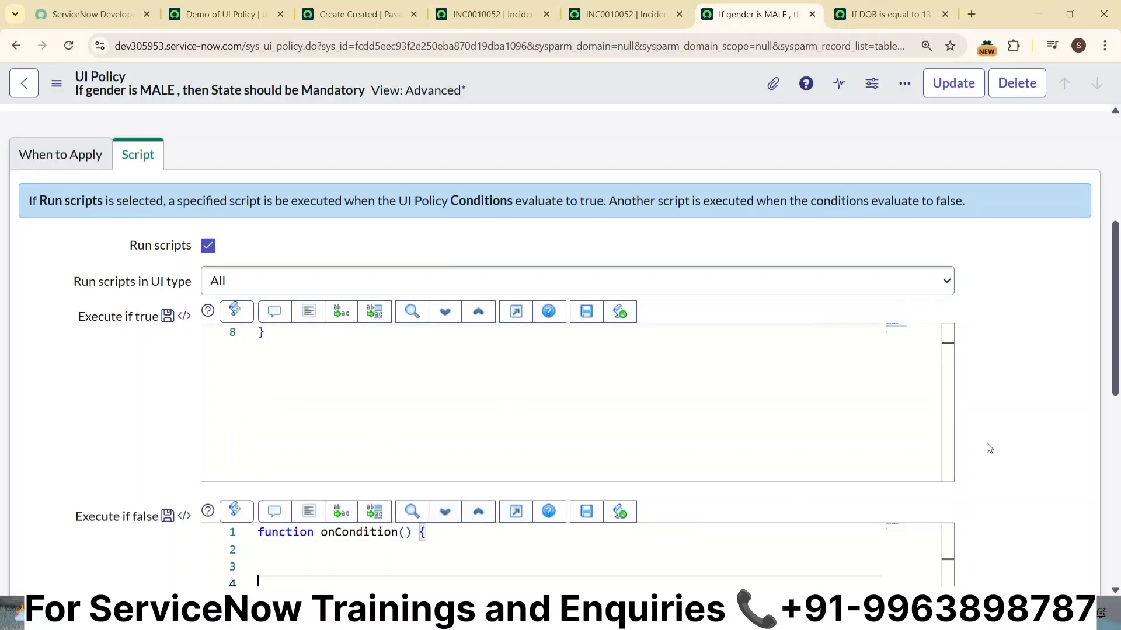
pyautogui.scroll(-5, 988, 450)
pyautogui.press('Up')
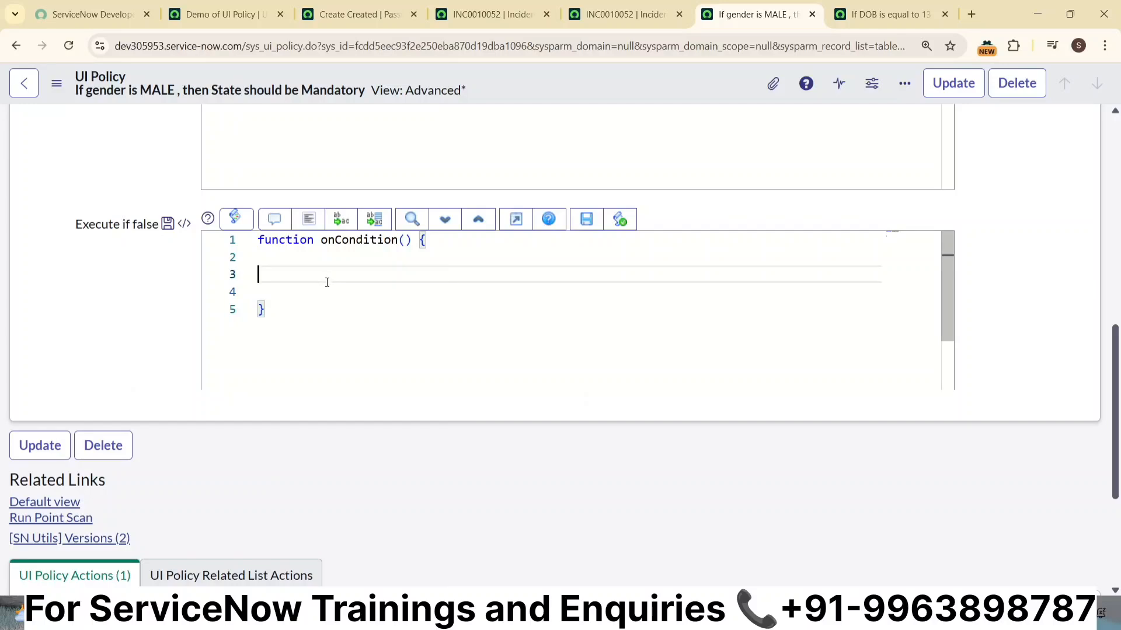
pyautogui.hotkey('ctrl', 'v')
pyautogui.doubleClick(450, 275)
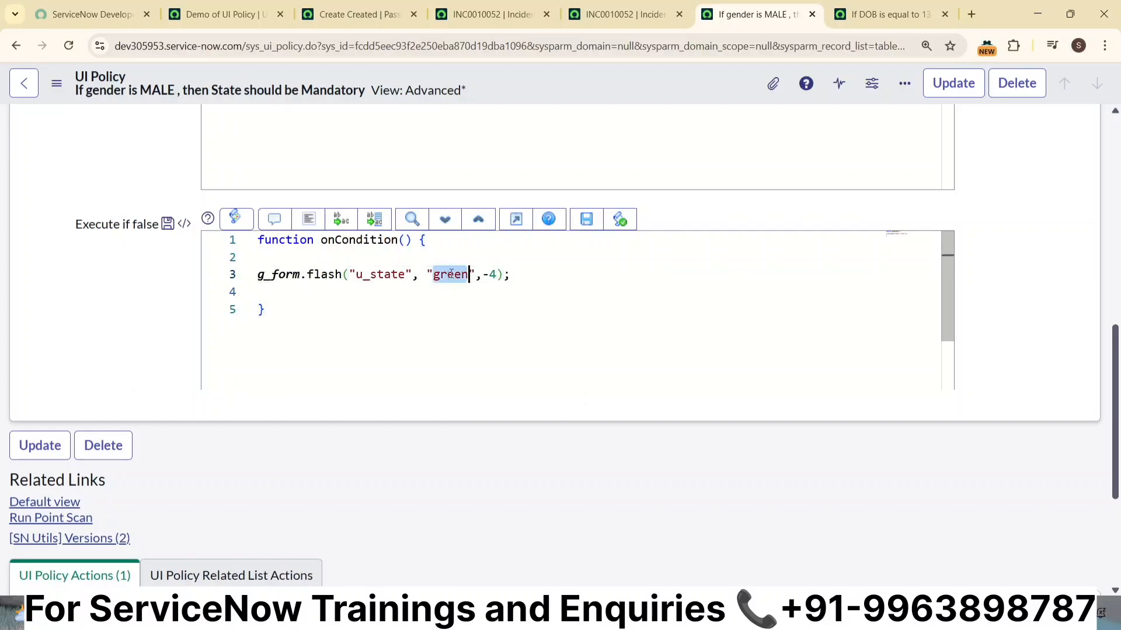
pyautogui.write('red')
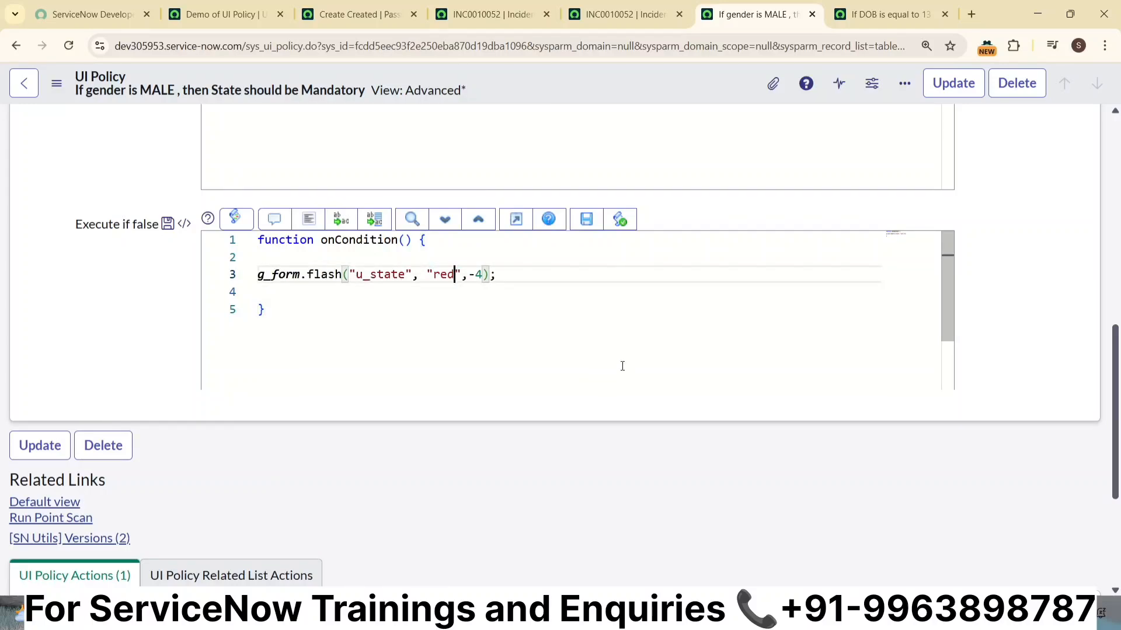
pyautogui.scroll(4, 1023, 283)
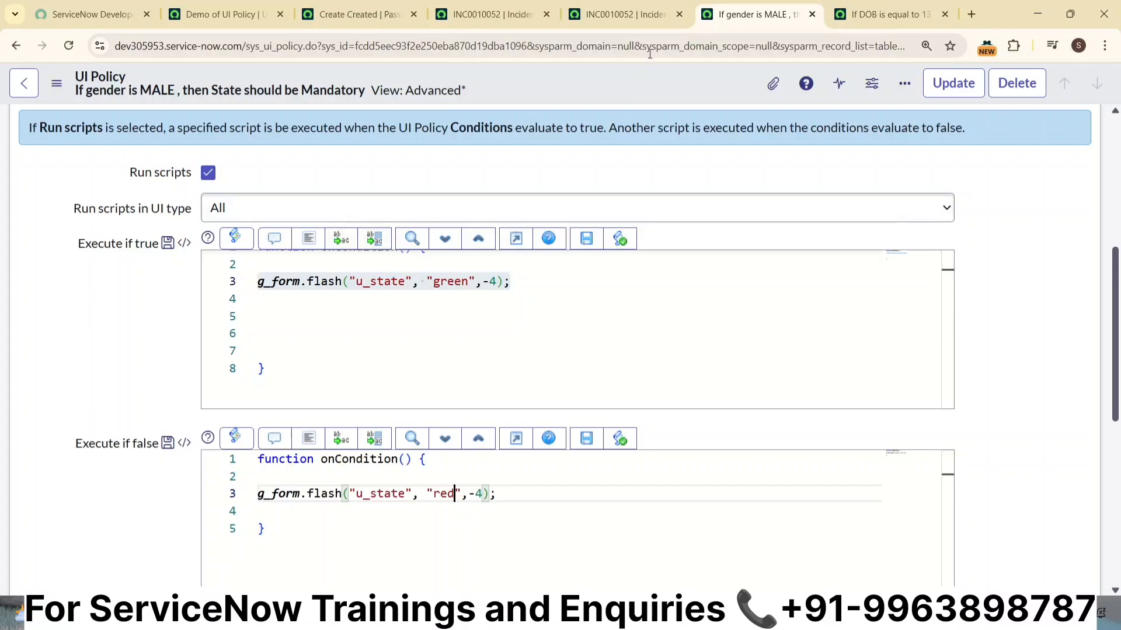
# - Save the "If gender is MALE , then State should be Mandatory" UI policy and stay on its form
pyautogui.rightClick(632, 82)
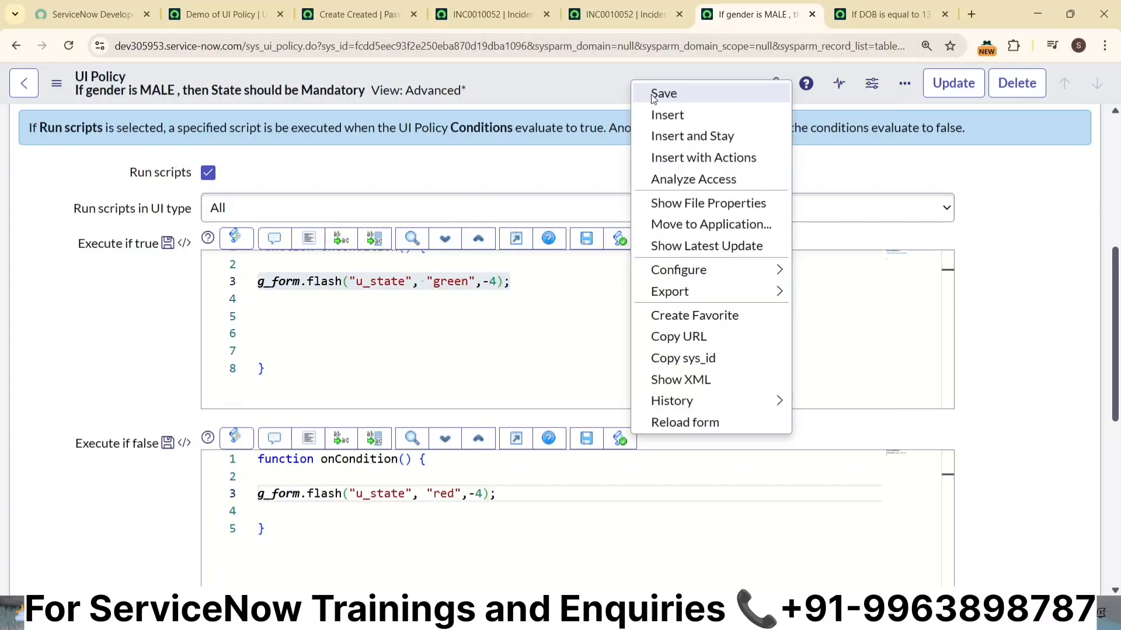
pyautogui.click(653, 95)
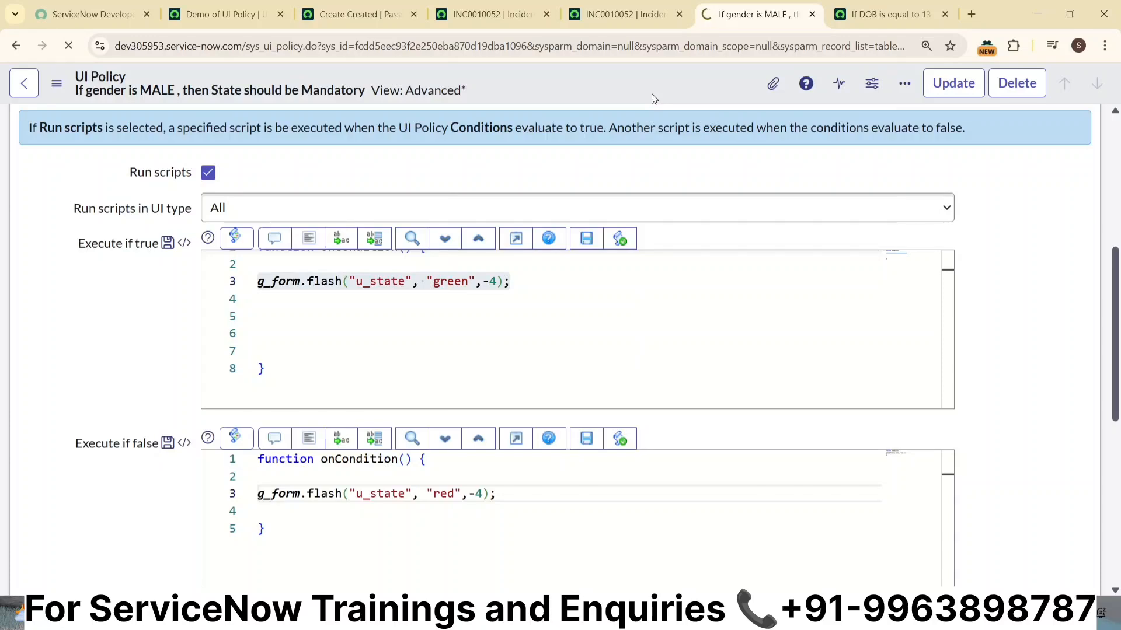
# - Reload the new Passport Application form, discarding its changes, and set Gender to Male to test the State field's flash
pyautogui.click(377, 13)
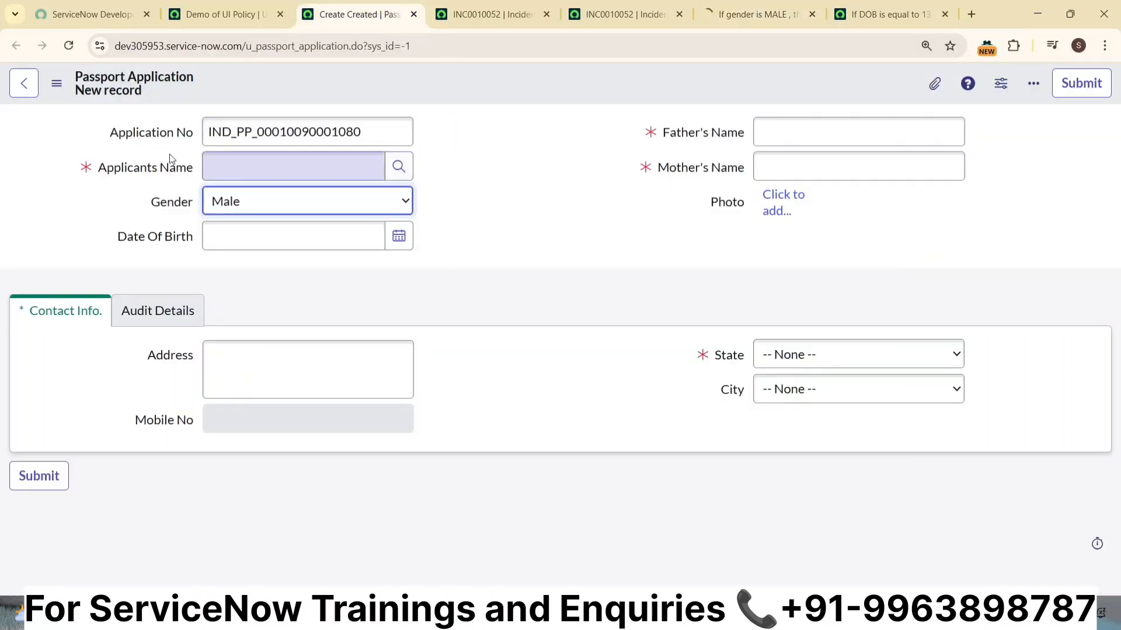
pyautogui.click(72, 46)
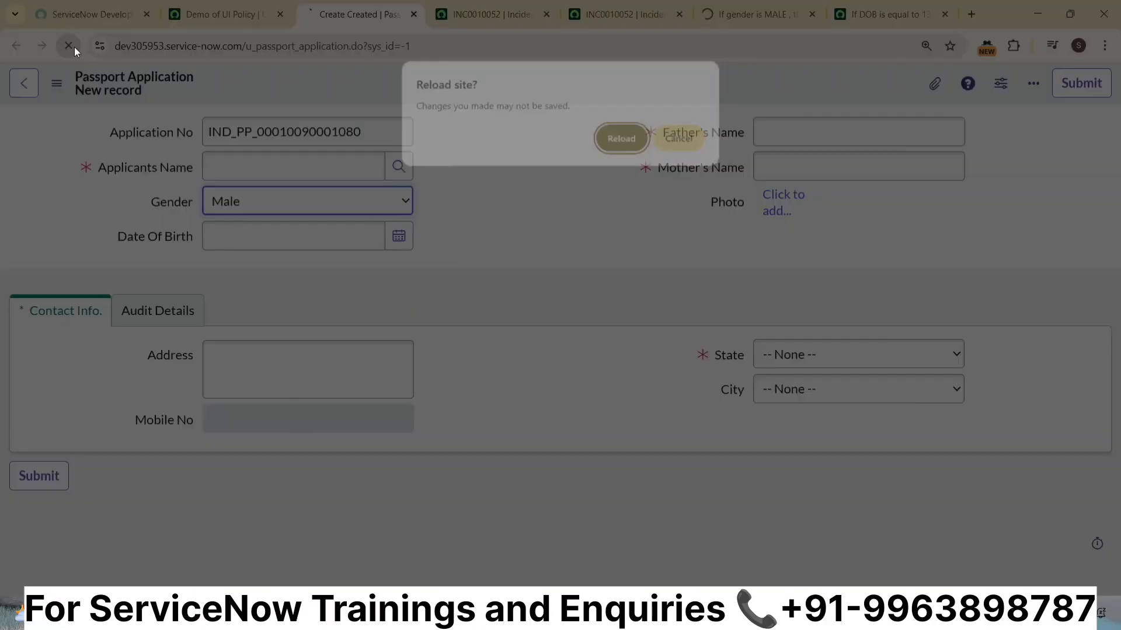
pyautogui.click(627, 139)
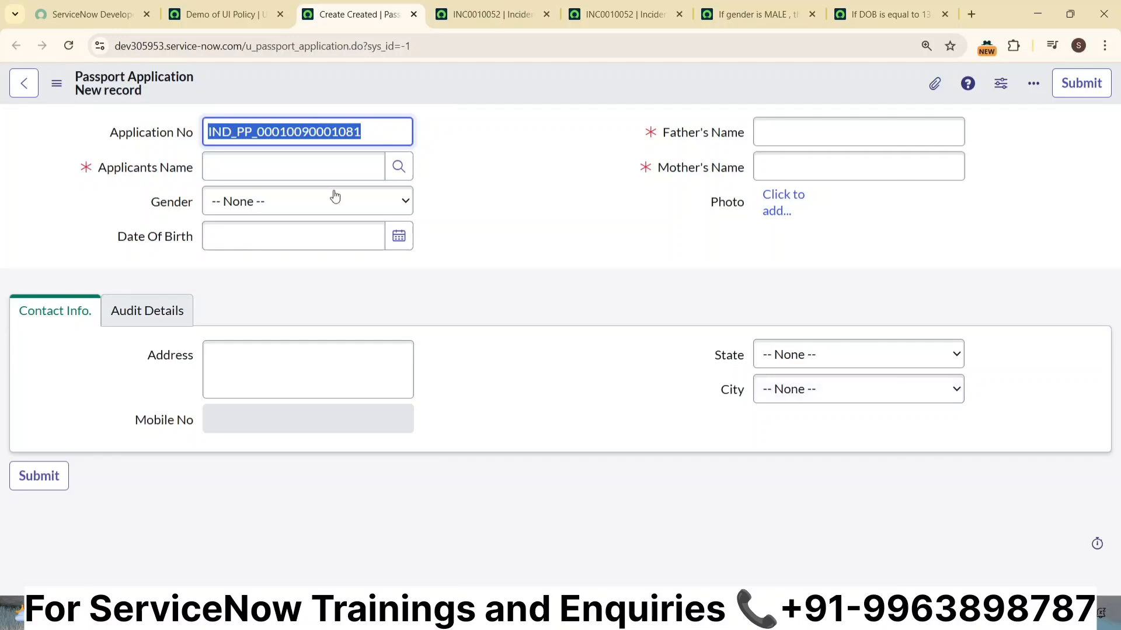
pyautogui.click(69, 49)
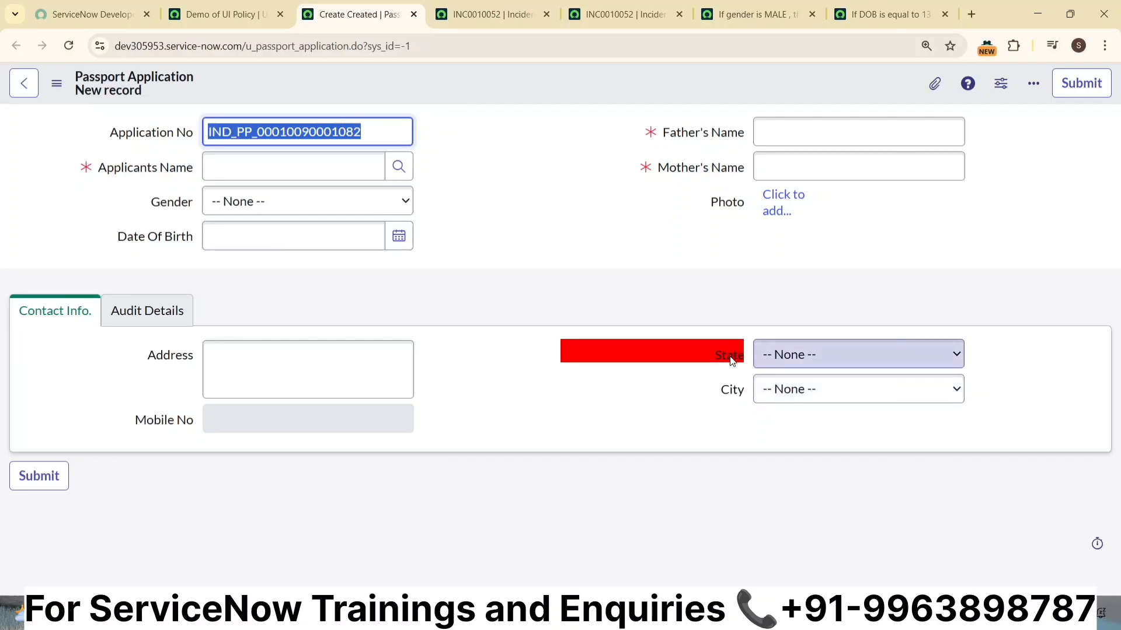
pyautogui.click(297, 214)
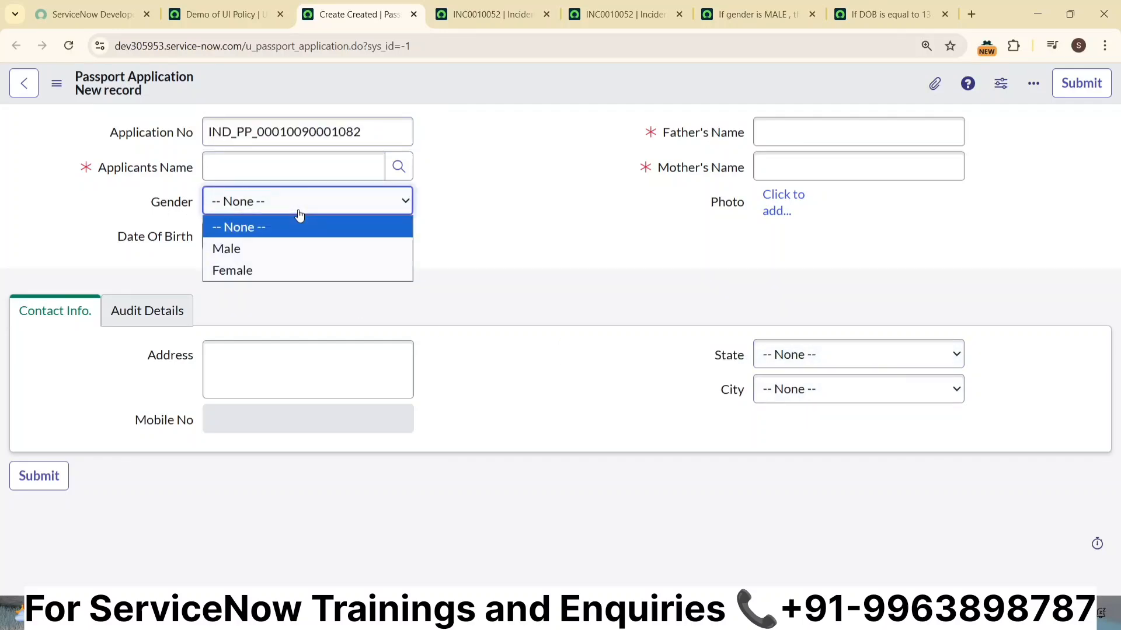
pyautogui.click(278, 258)
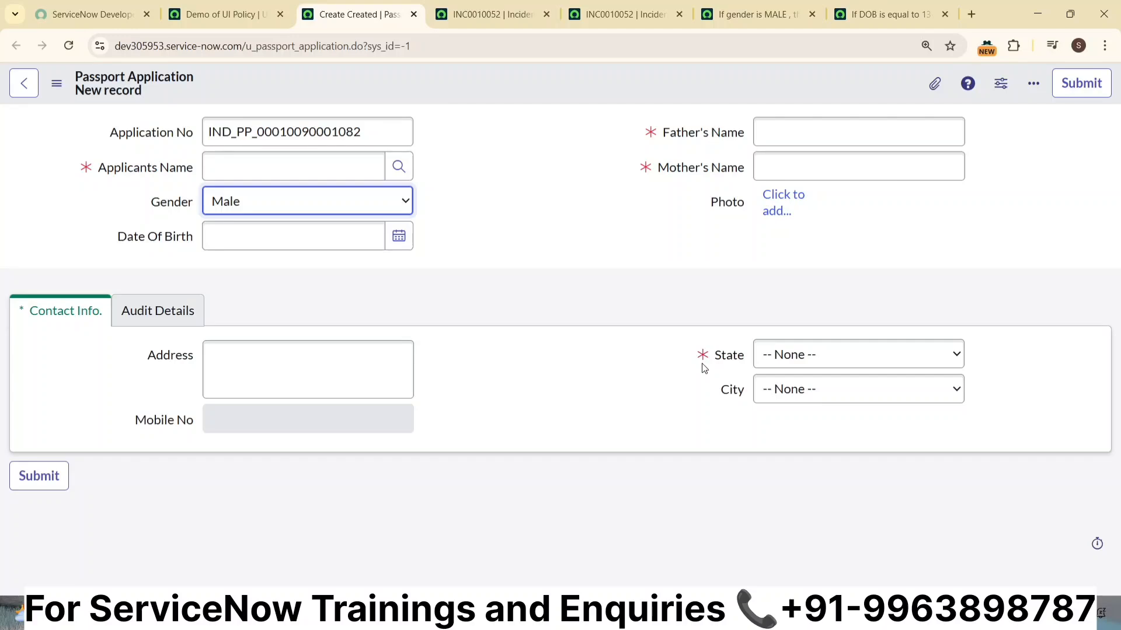
# - Switch to the Notepad notes and add a separator line of equals signs below ">>Related List", with blank lines after it
pyautogui.click(818, 613)
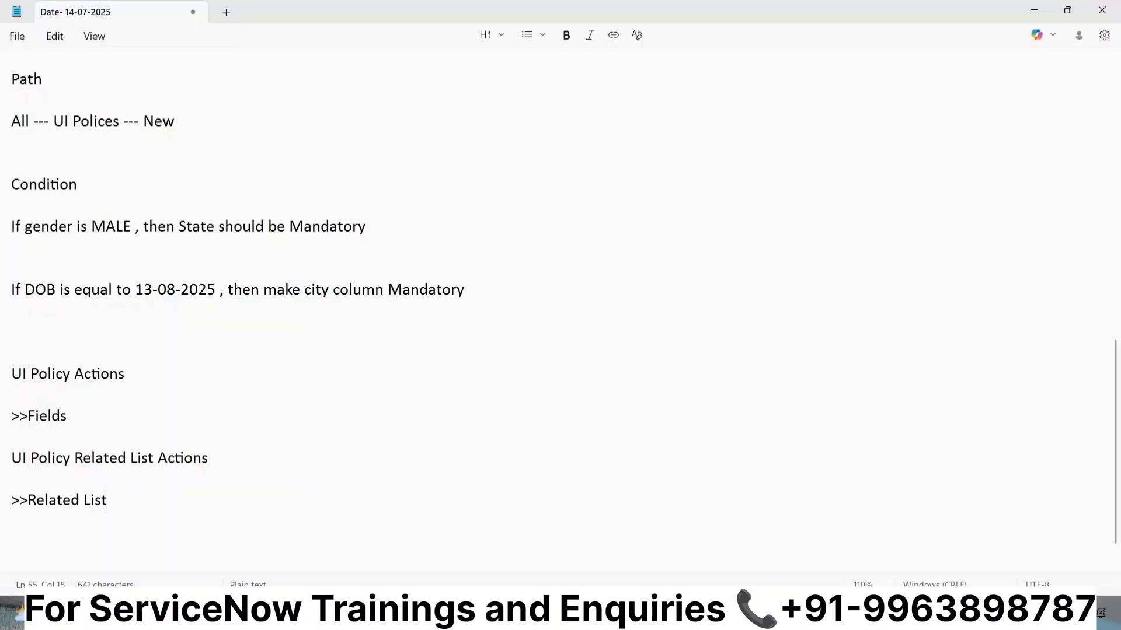
pyautogui.scroll(-1, 746, 399)
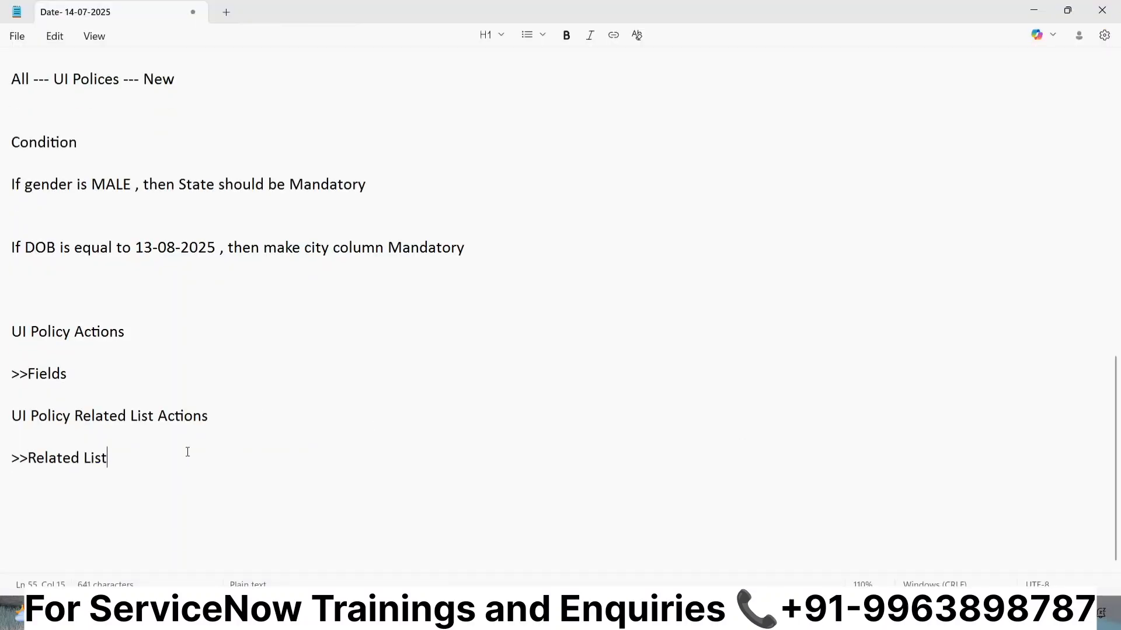
pyautogui.press('Return')
pyautogui.press('Return')
pyautogui.press('Return')
pyautogui.press('Return')
pyautogui.press('Return')
pyautogui.press('Return')
pyautogui.press('Return')
pyautogui.press('Return')
pyautogui.press('Return')
pyautogui.press('Return')
pyautogui.press('Return')
pyautogui.press('Return')
pyautogui.press('Return')
pyautogui.press('Return')
pyautogui.press('Return')
pyautogui.press('Return')
pyautogui.press('Return')
pyautogui.press('Return')
pyautogui.press('Return')
pyautogui.press('Return')
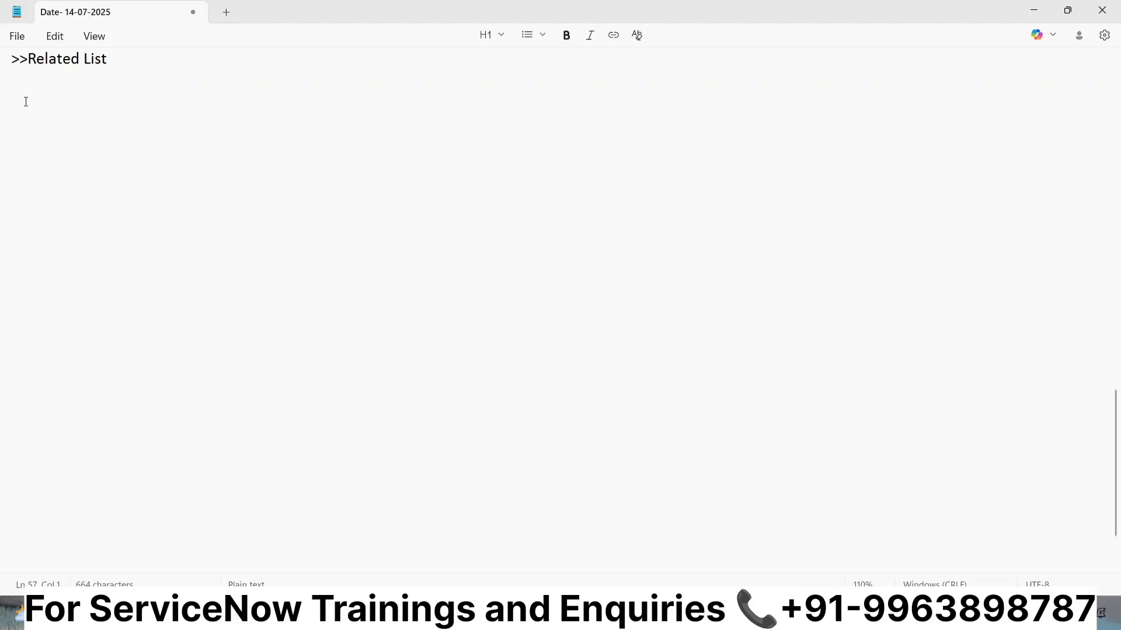
pyautogui.write('=============================================')
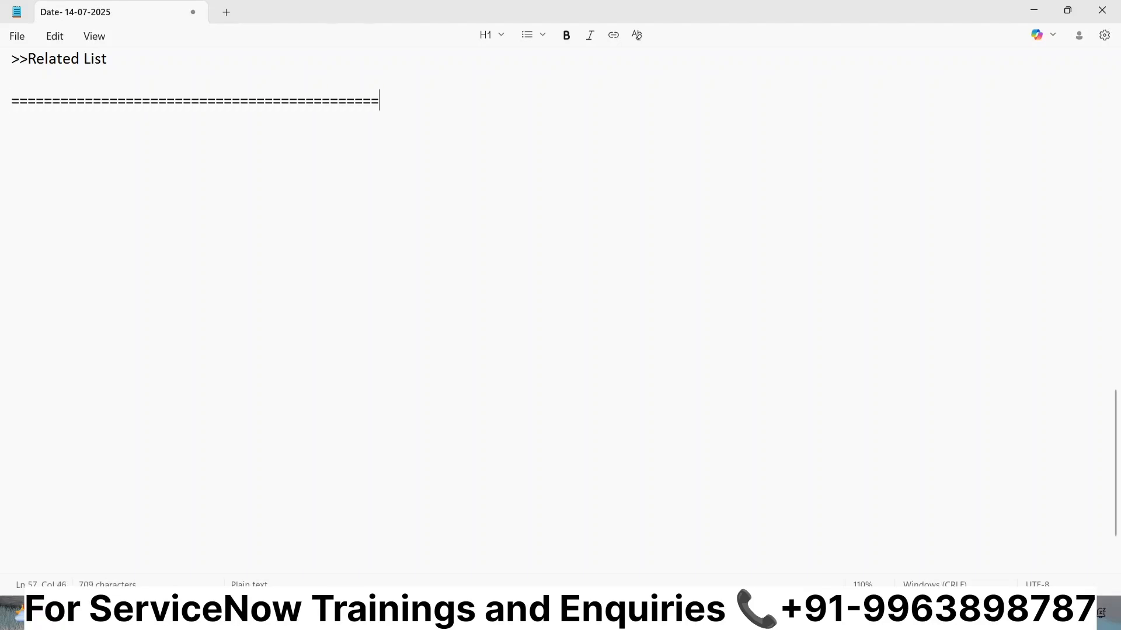
pyautogui.write('========================')
# - Add the heading "Client Scripts vs UI Policies" below the separator line
pyautogui.press('Return')
pyautogui.press('Return')
pyautogui.write('C')
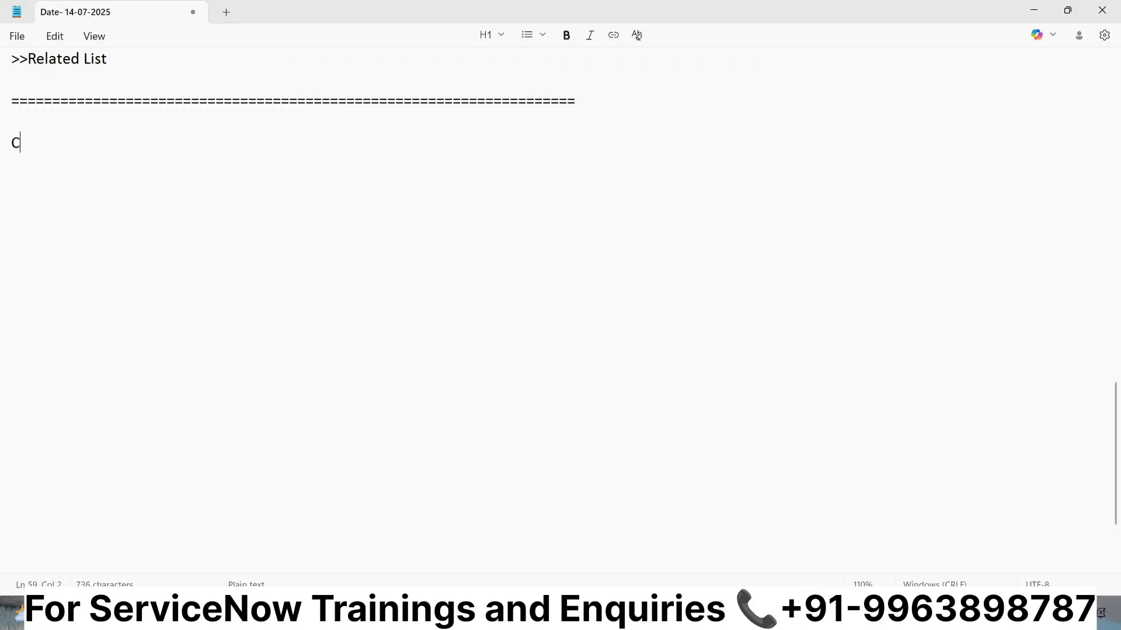
pyautogui.write('lient Scri')
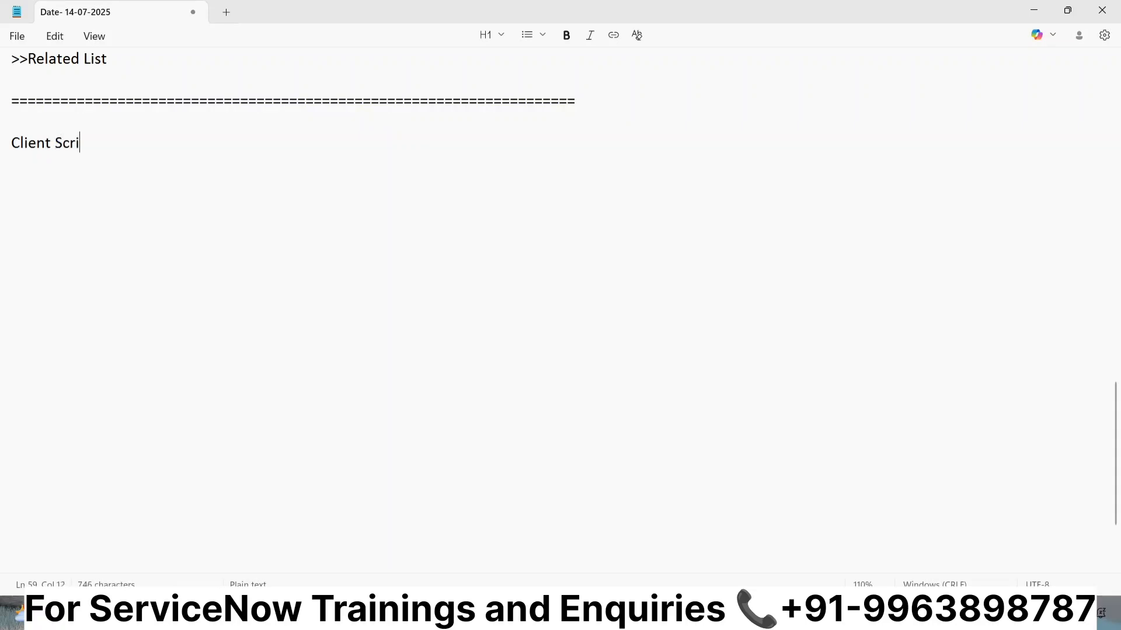
pyautogui.write('pts vs UI Policies')
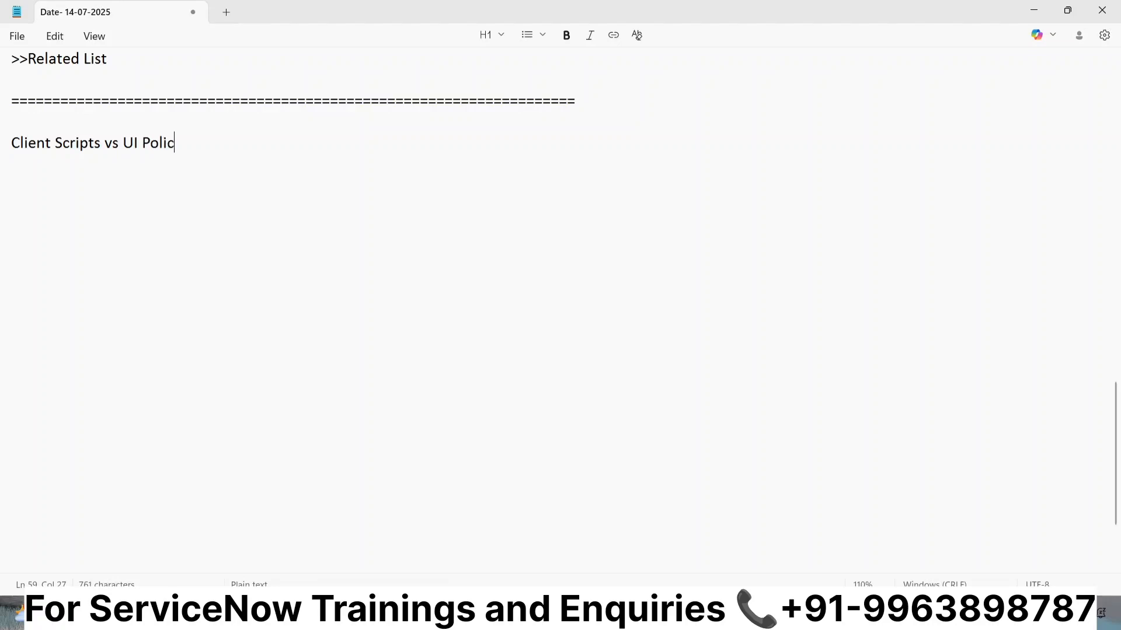
# - Write the first comparison point under the heading: "1. Both will execute on Client Side / Browser Level"
pyautogui.press('Return')
pyautogui.press('Return')
pyautogui.press('Return')
pyautogui.write('1. Both wil')
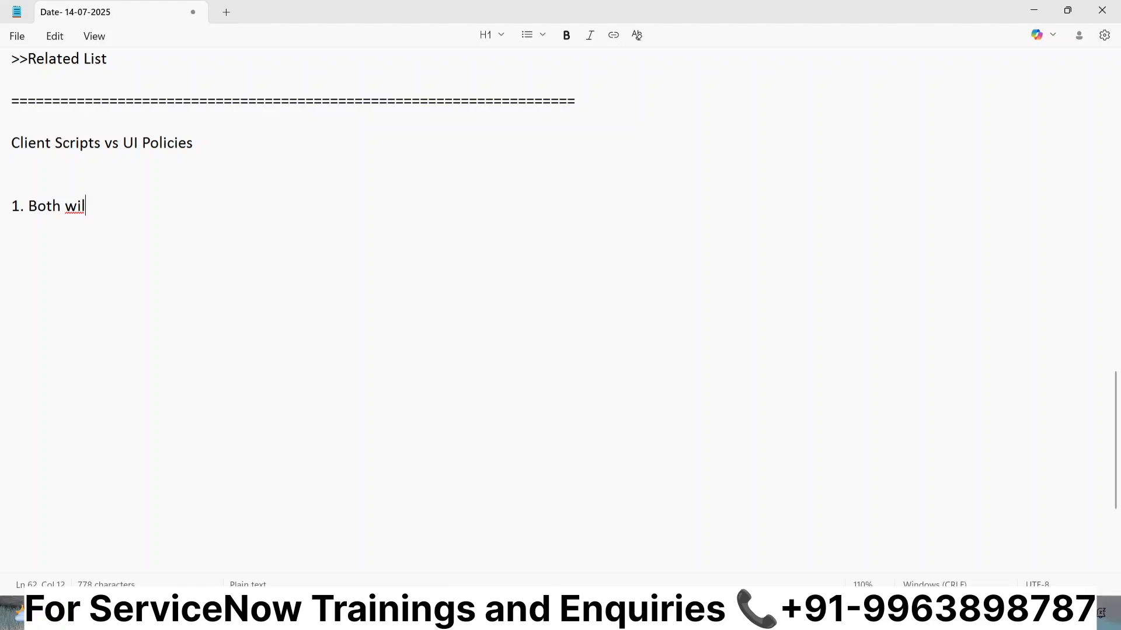
pyautogui.write(' l execute ')
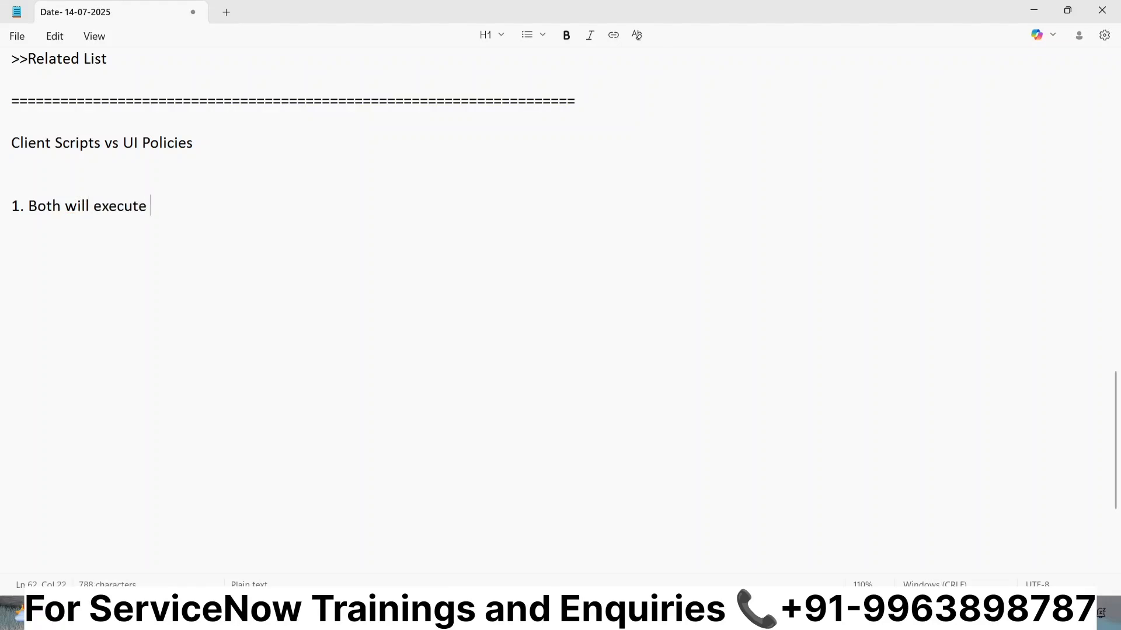
pyautogui.write('on CLient')
pyautogui.press('BackSpace')
pyautogui.press('BackSpace')
pyautogui.press('BackSpace')
pyautogui.press('BackSpace')
pyautogui.press('BackSpace')
pyautogui.press('BackSpace')
pyautogui.write('lient Side')
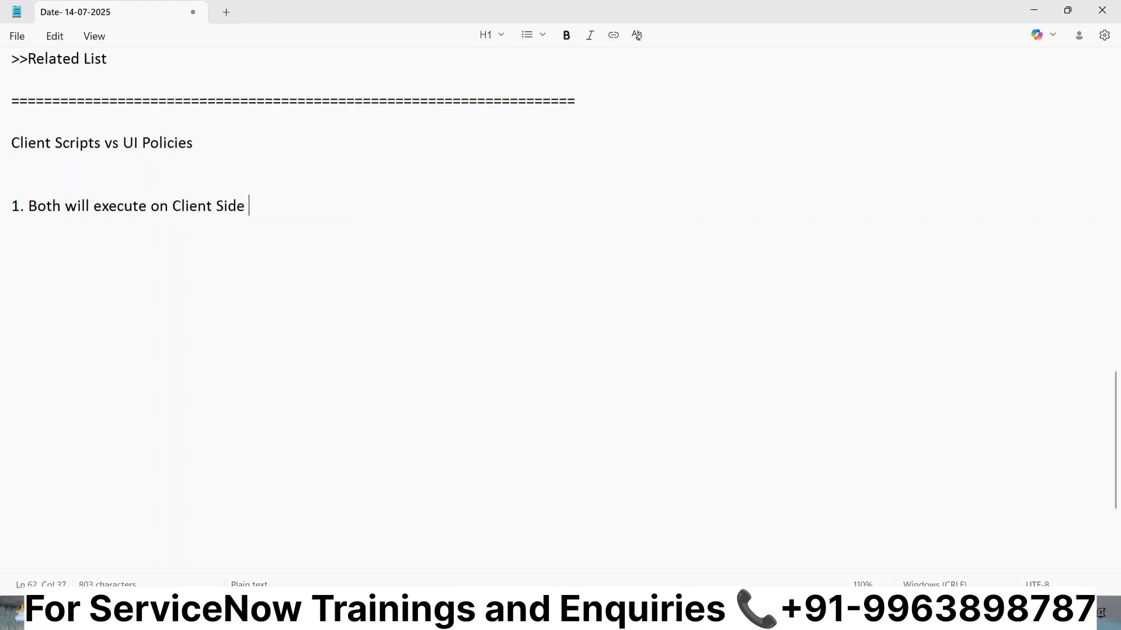
pyautogui.write(' / Browser Leve;')
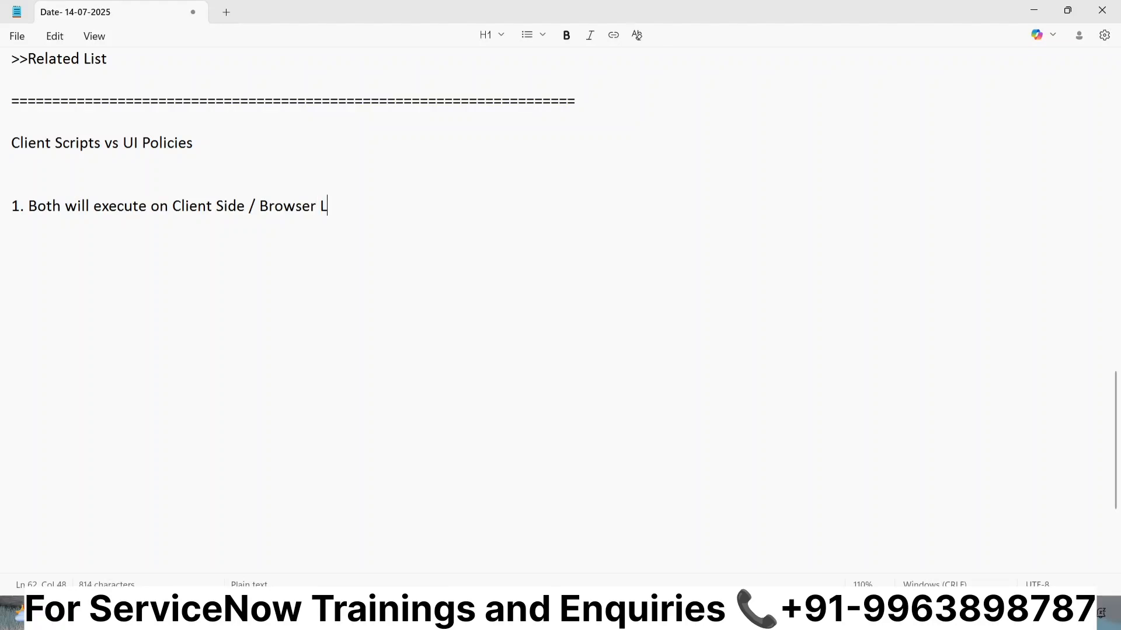
pyautogui.press('BackSpace')
pyautogui.write('l')
# - Add the second comparison point: "2. Client Script execute FIRST , UI Policy execute LAST"
pyautogui.press('Return')
pyautogui.press('Return')
pyautogui.write('2.')
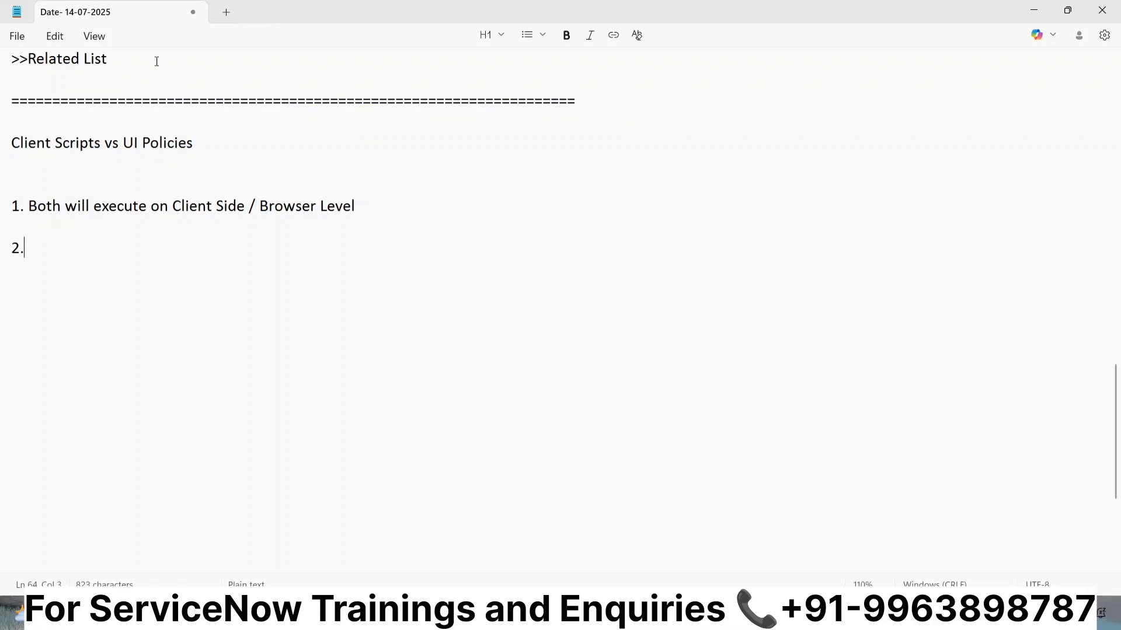
pyautogui.click(354, 206)
pyautogui.click(58, 249)
pyautogui.write('Client S')
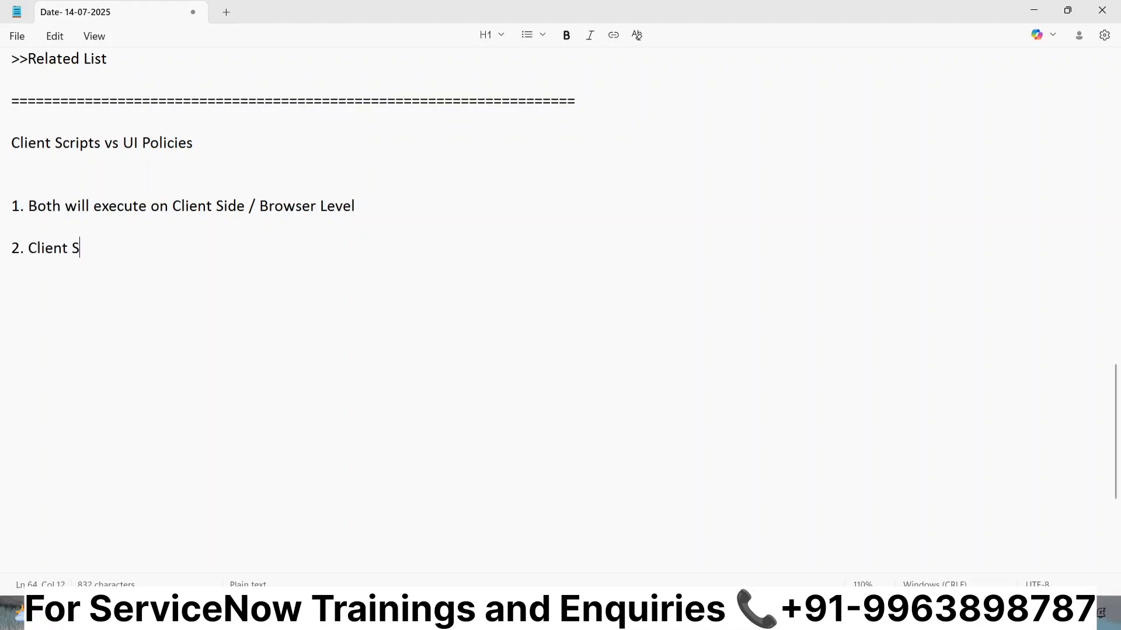
pyautogui.write('cript exec')
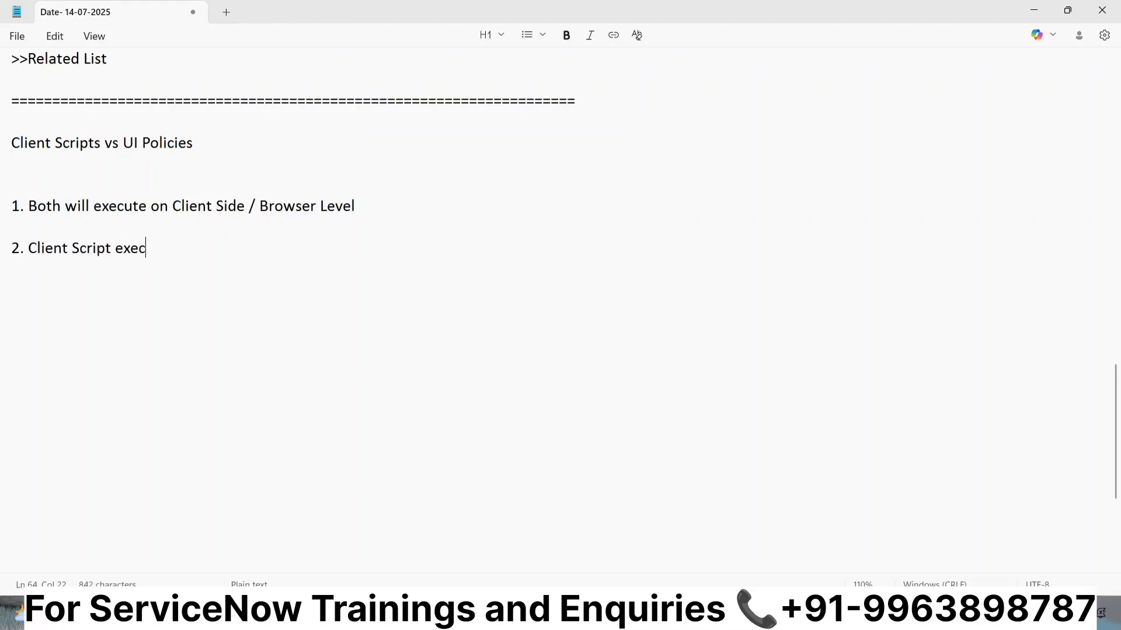
pyautogui.write('ute FIRST , UI PO')
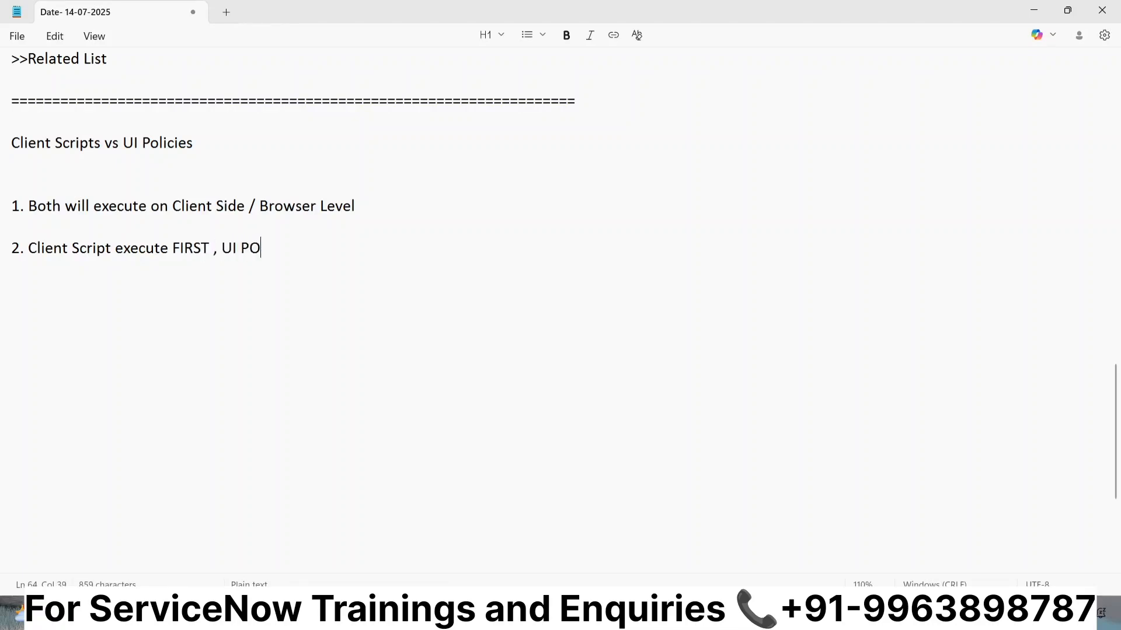
pyautogui.press('BackSpace')
pyautogui.write('olicy execute LAST')
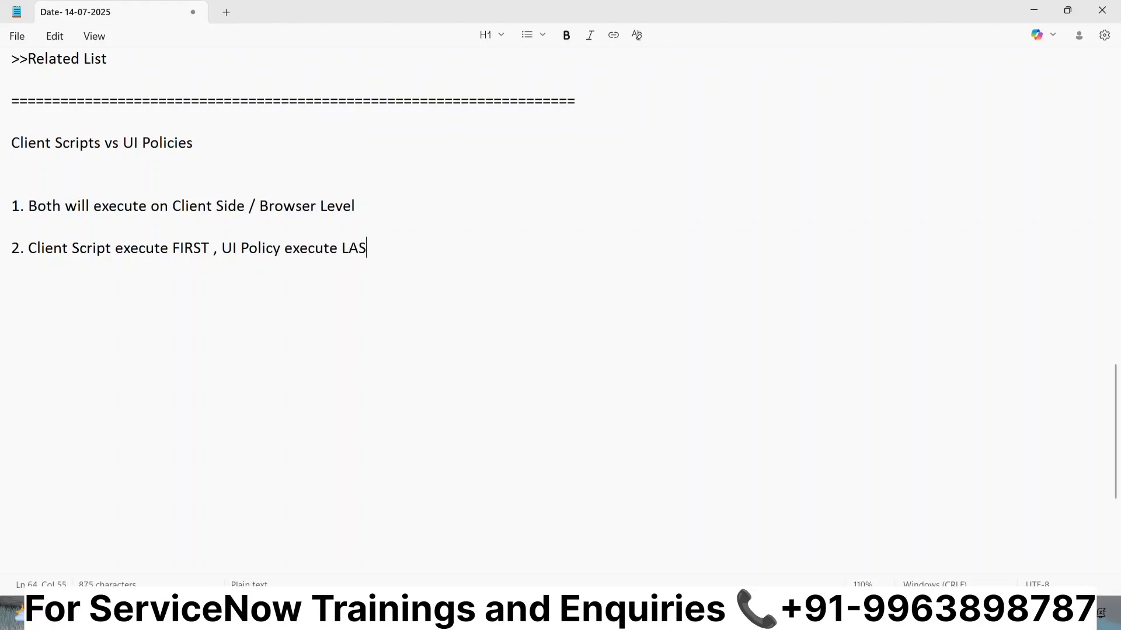
# - Start point 3 with a copy of point 2's text and remove the duplicated "2." numbering
pyautogui.press('Return')
pyautogui.press('Return')
pyautogui.write('3')
pyautogui.moveTo(422, 260); pyautogui.dragTo(1, 252)
pyautogui.hotkey('ctrl', 'c')
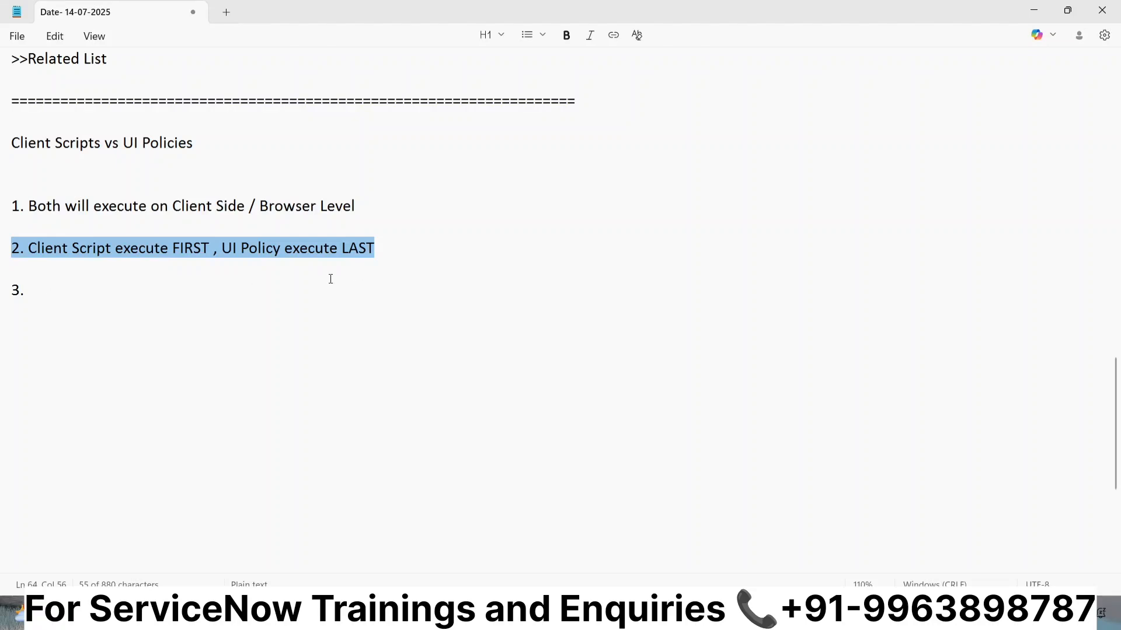
pyautogui.click(46, 286)
pyautogui.hotkey('ctrl', 'v')
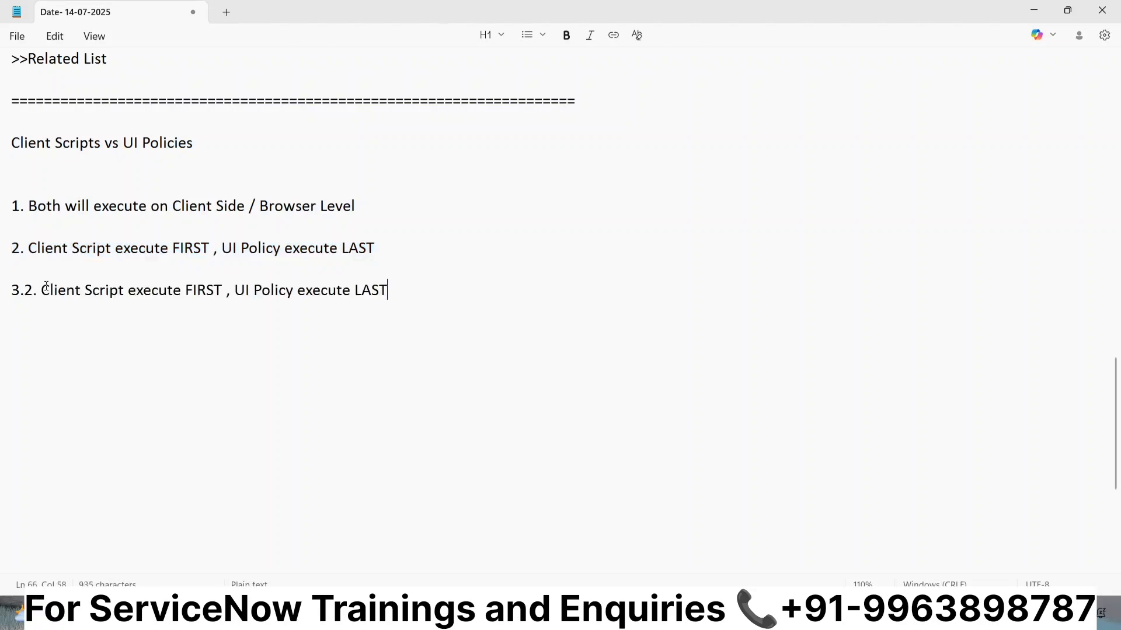
pyautogui.click(46, 286)
pyautogui.press('BackSpace')
pyautogui.press('BackSpace')
pyautogui.press('BackSpace')
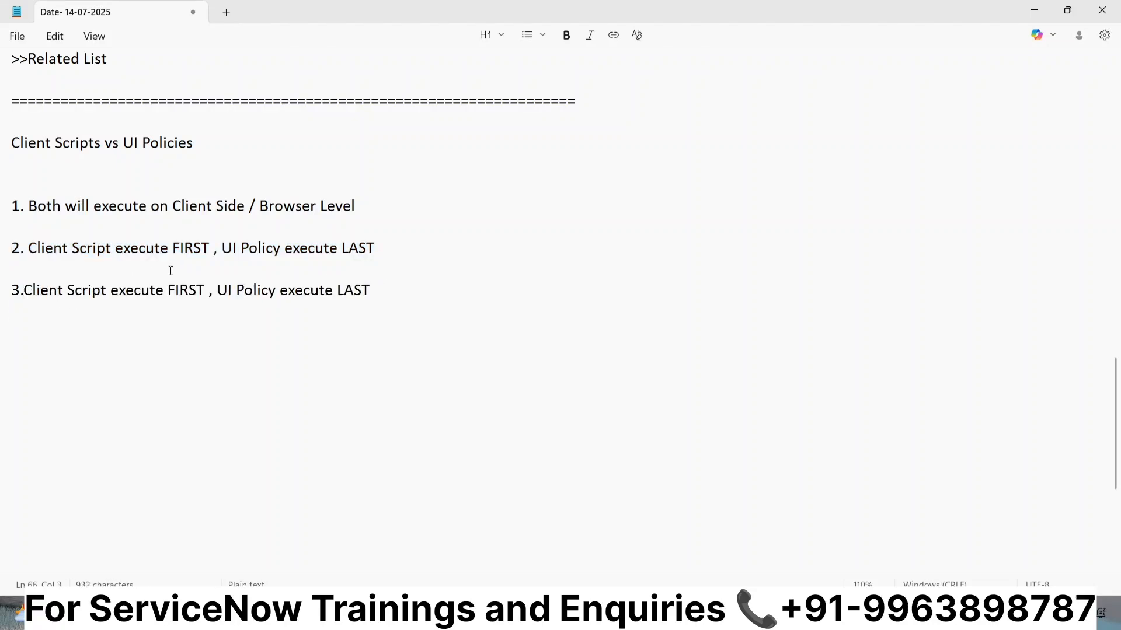
# - Reword point 3 by replacing FIRST with LATE and LAST with FAST
pyautogui.doubleClick(184, 291)
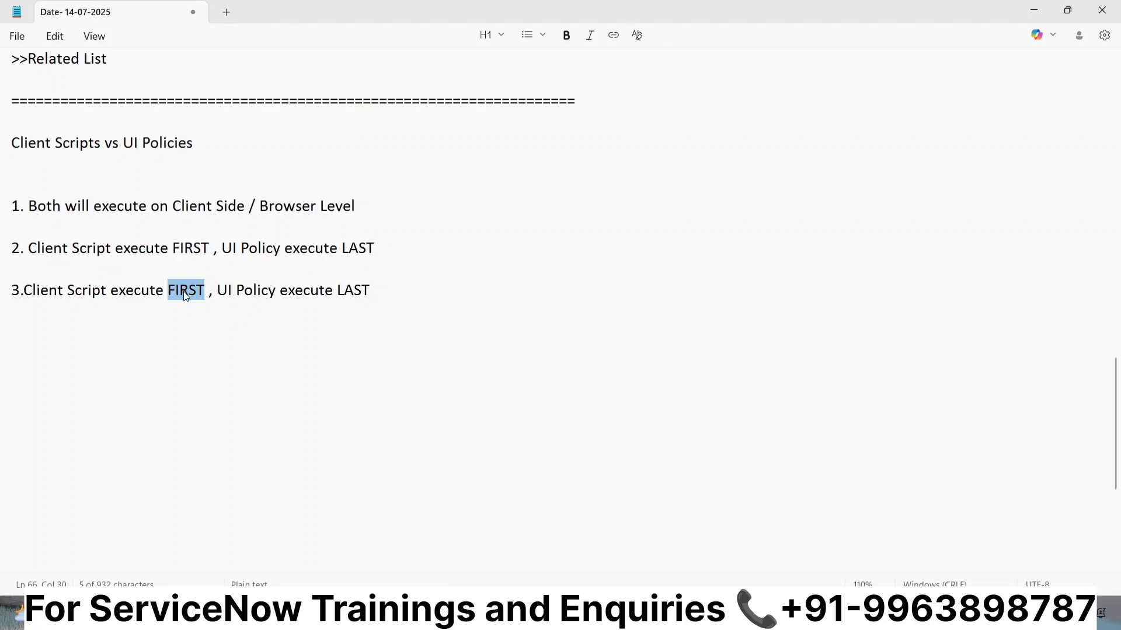
pyautogui.write('LATE')
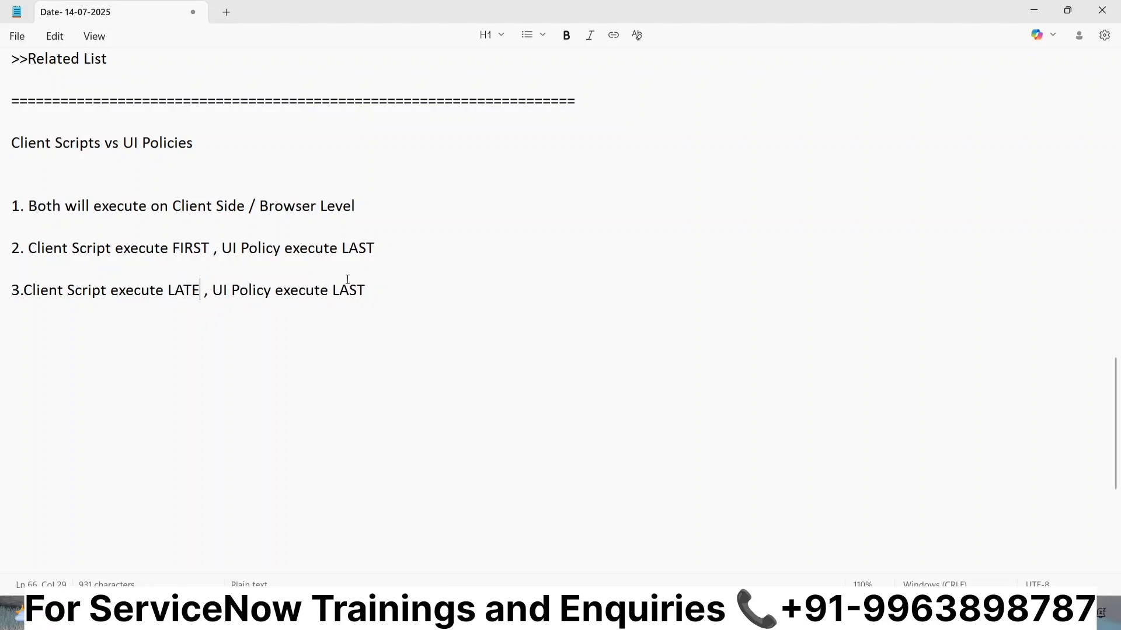
pyautogui.doubleClick(348, 290)
pyautogui.write('FAST')
# - Compare the execution order words in point 2 with the speed words in point 3 for Client Scripts and UI Policies
pyautogui.doubleClick(188, 248)
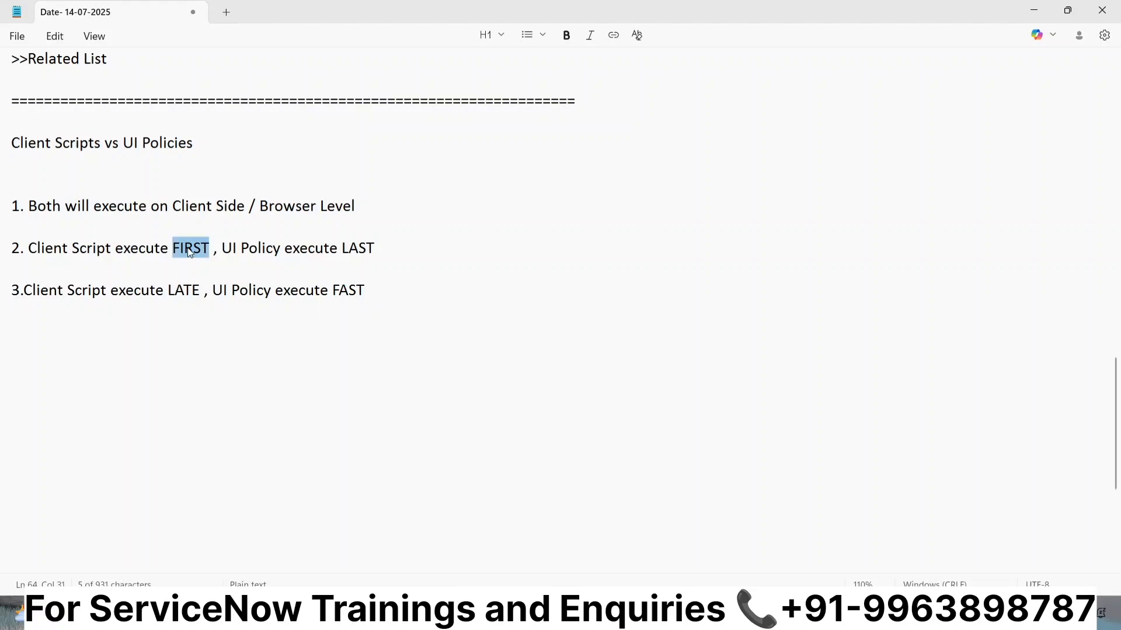
pyautogui.doubleClick(349, 292)
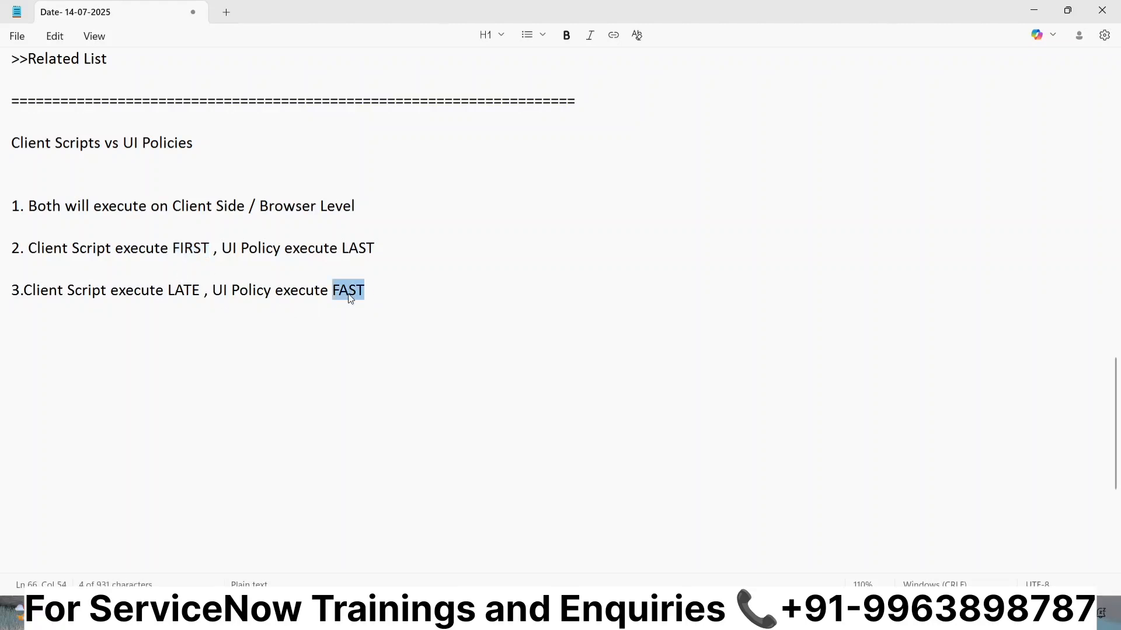
pyautogui.doubleClick(342, 250)
pyautogui.doubleClick(188, 291)
pyautogui.click(214, 357)
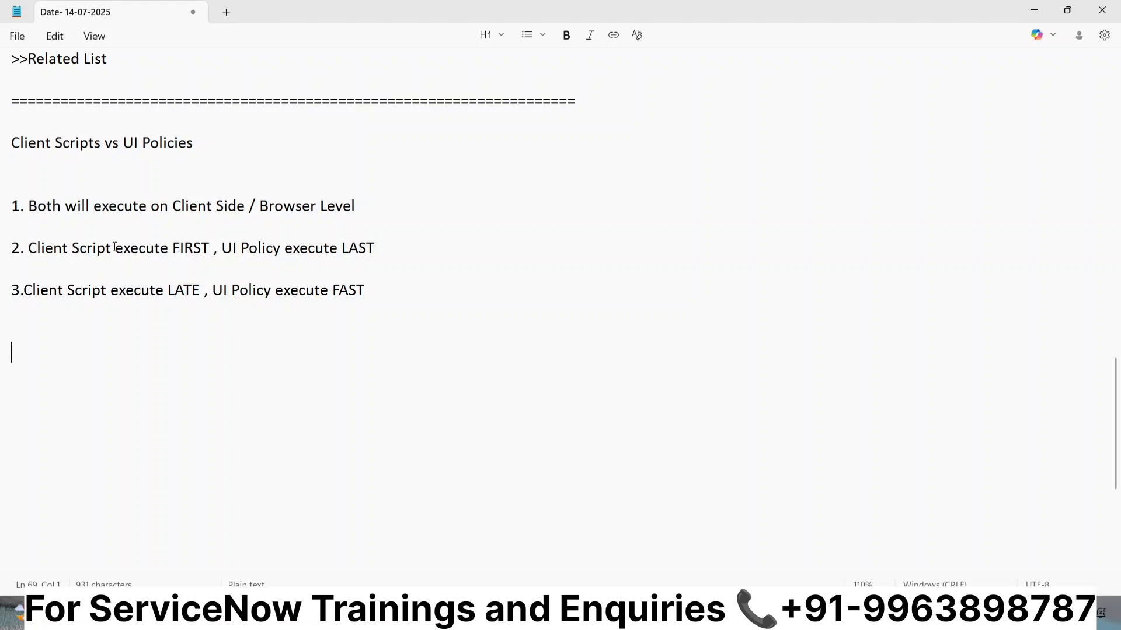
pyautogui.doubleClick(187, 247)
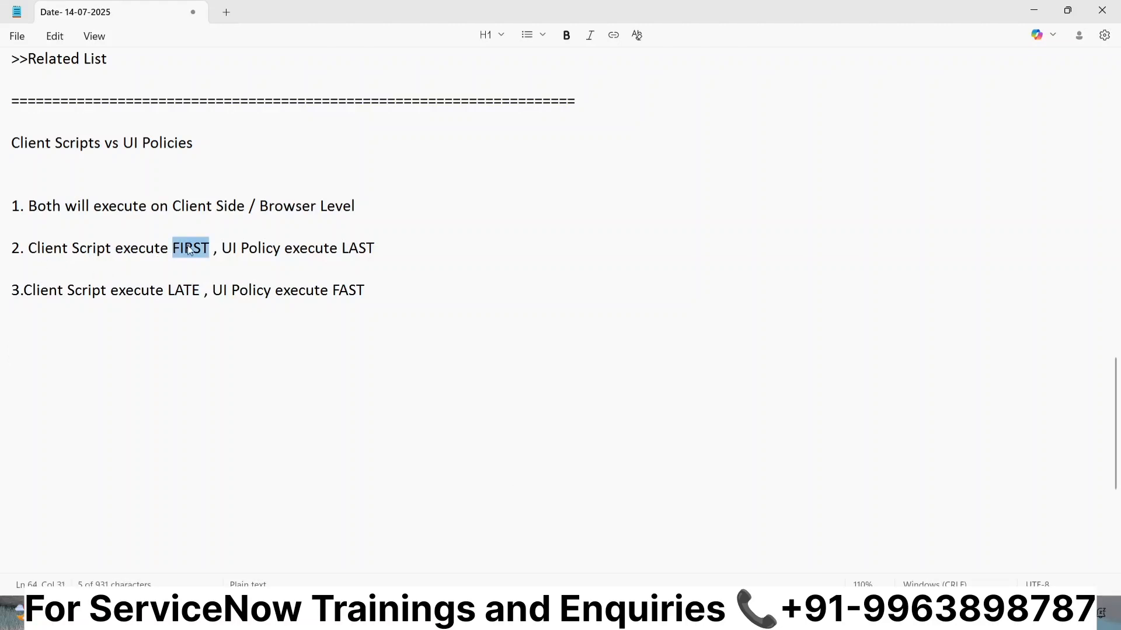
pyautogui.doubleClick(352, 247)
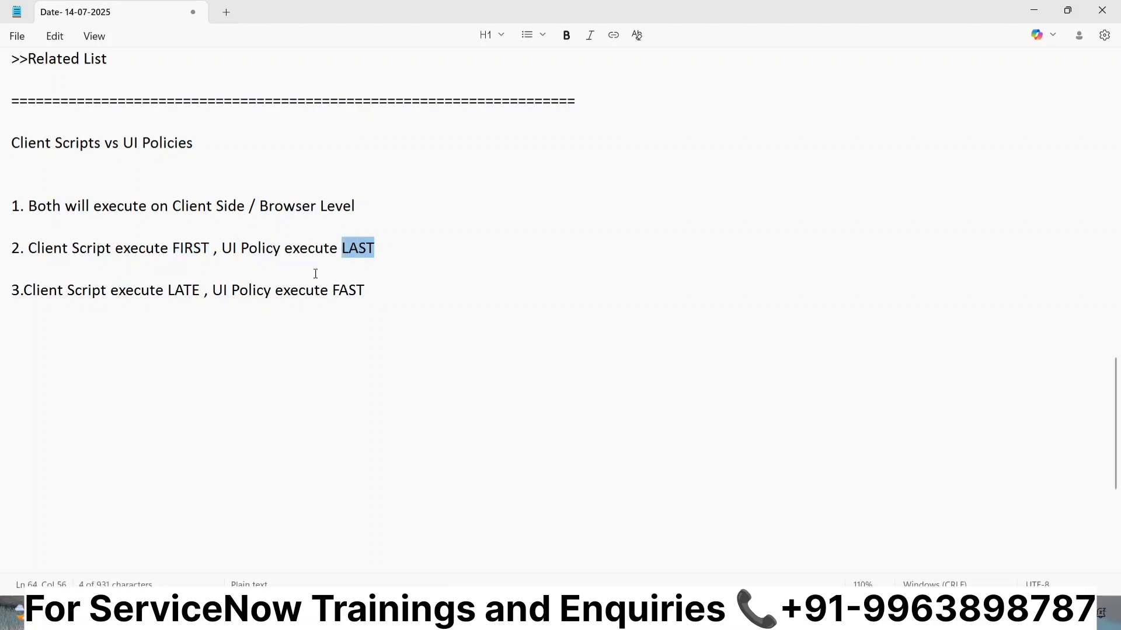
pyautogui.click(51, 288)
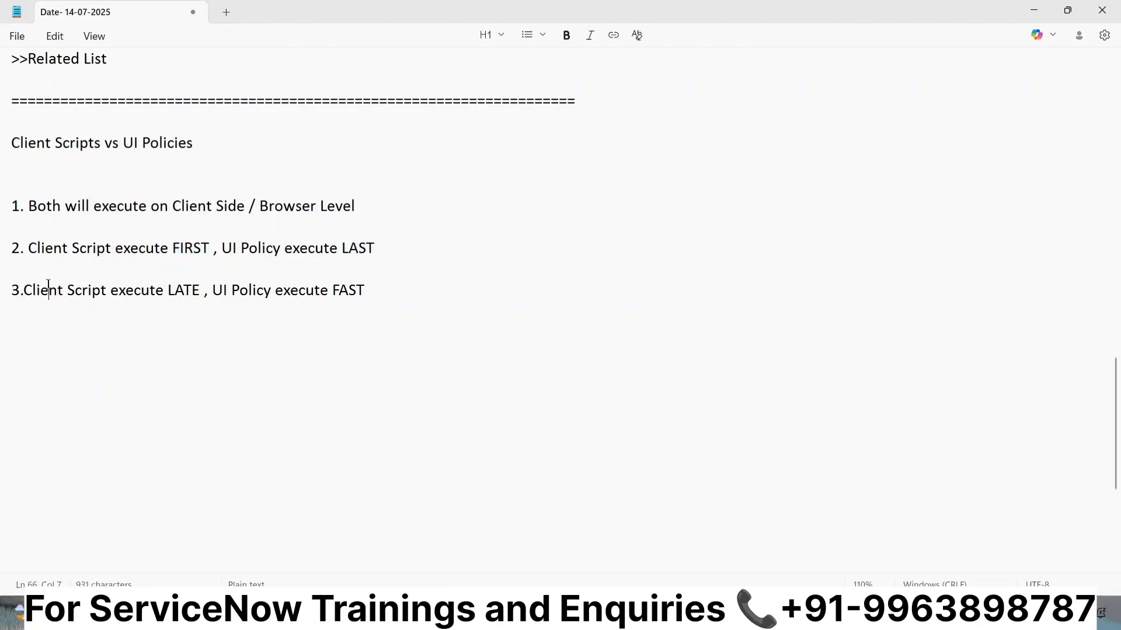
# - Examine point 3's wording on execution speed, LATE for Client Script and FAST for UI Policy
pyautogui.doubleClick(188, 292)
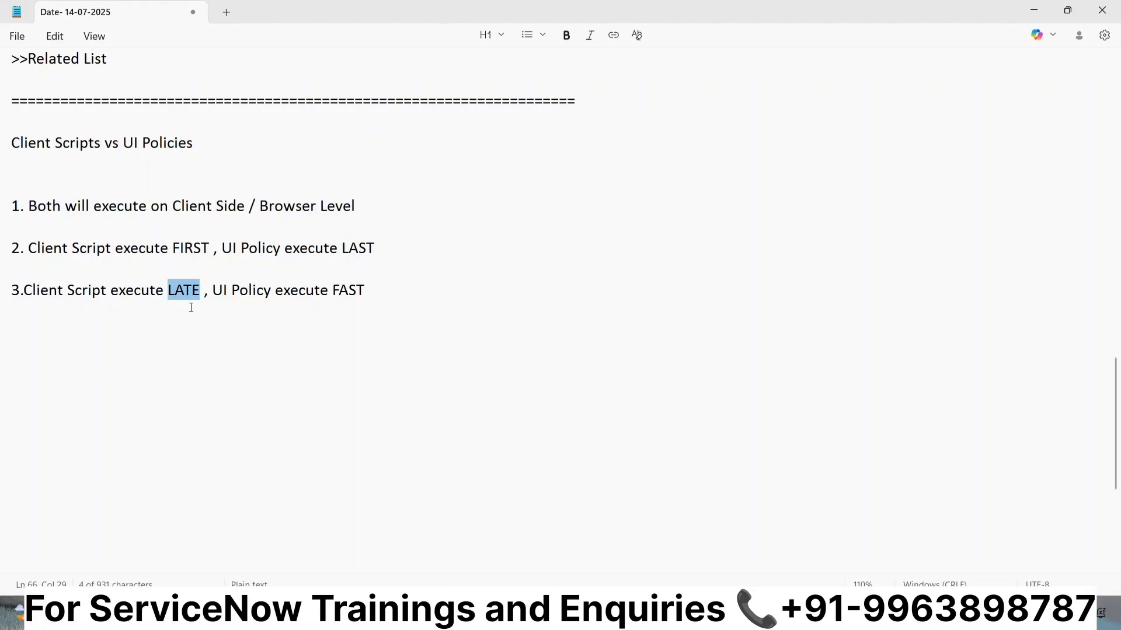
pyautogui.click(179, 311)
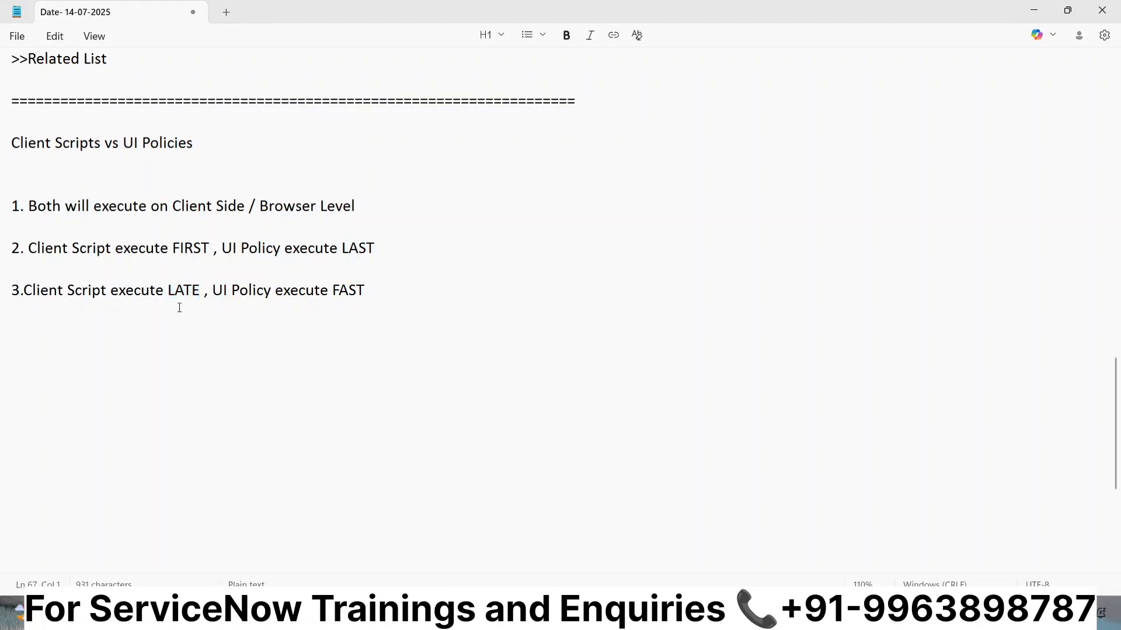
pyautogui.moveTo(27, 291); pyautogui.dragTo(377, 298)
pyautogui.click(247, 354)
pyautogui.click(368, 355)
pyautogui.doubleClick(340, 290)
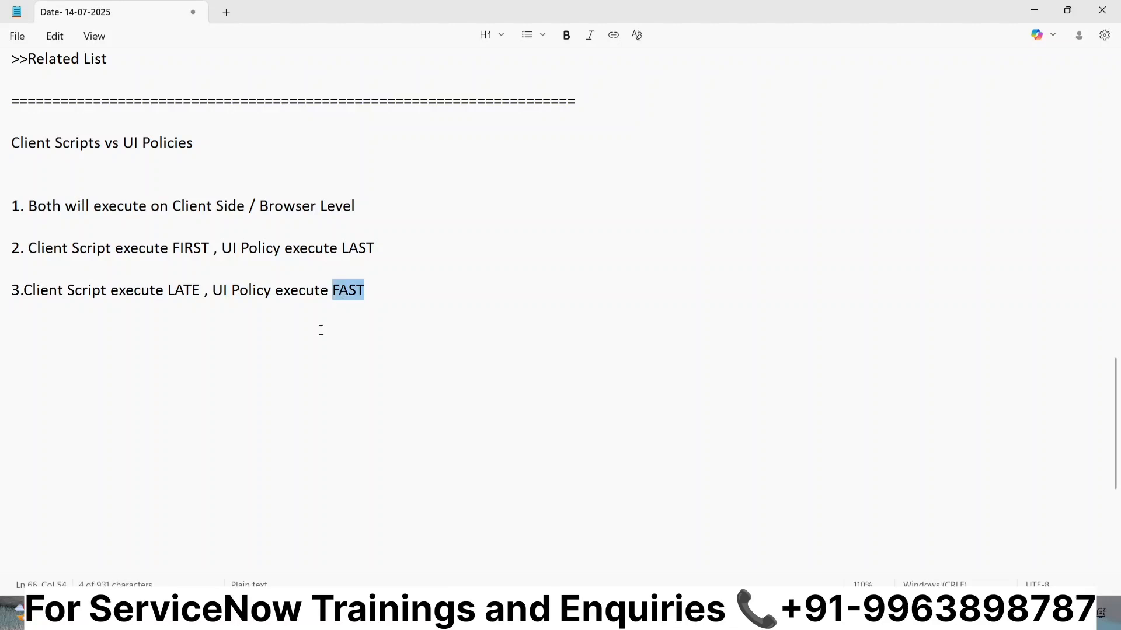
pyautogui.doubleClick(174, 292)
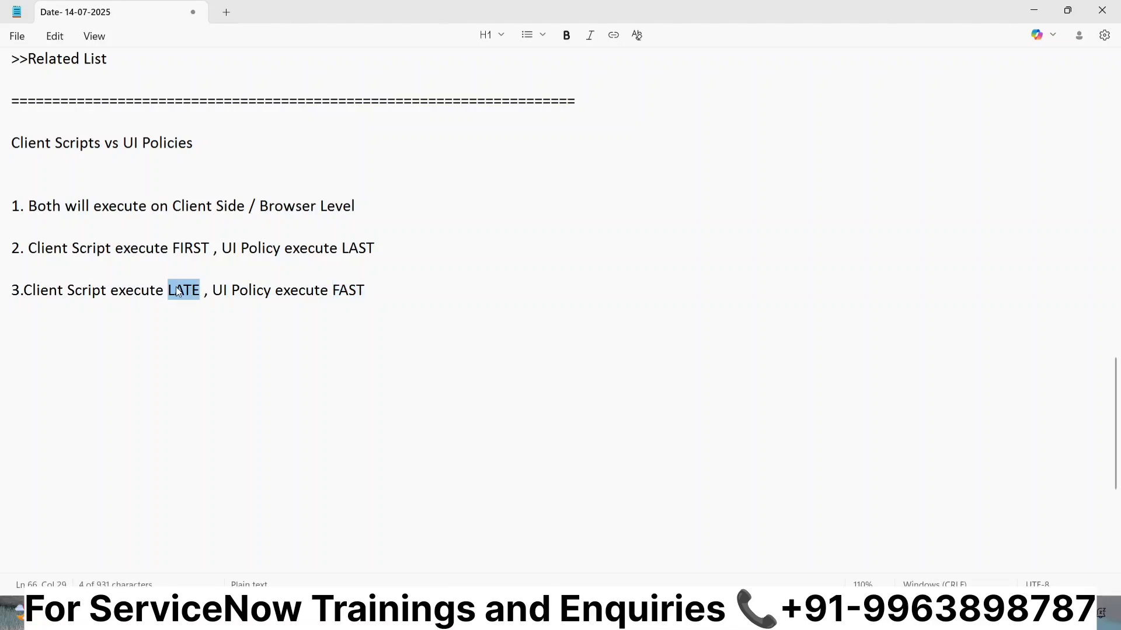
# - Add an example below point 2 with the heading "Incident" and the line "CS :- Assignment Group --- Mandatory"
pyautogui.click(389, 251)
pyautogui.press('Return')
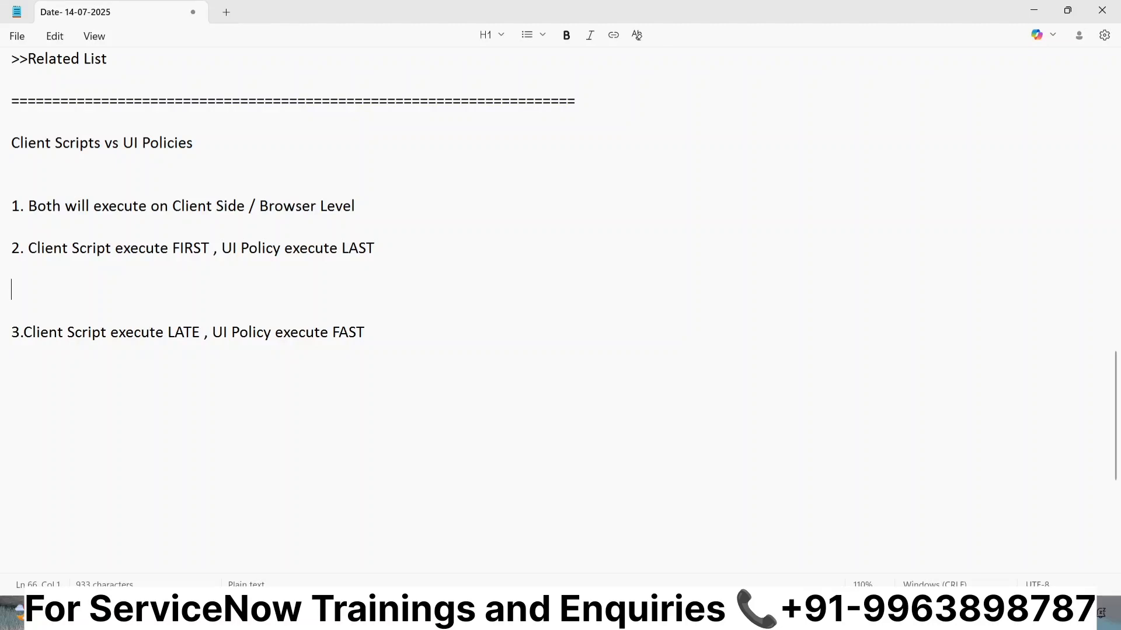
pyautogui.write('Incident')
pyautogui.press('Return')
pyautogui.press('Return')
pyautogui.write('CS ')
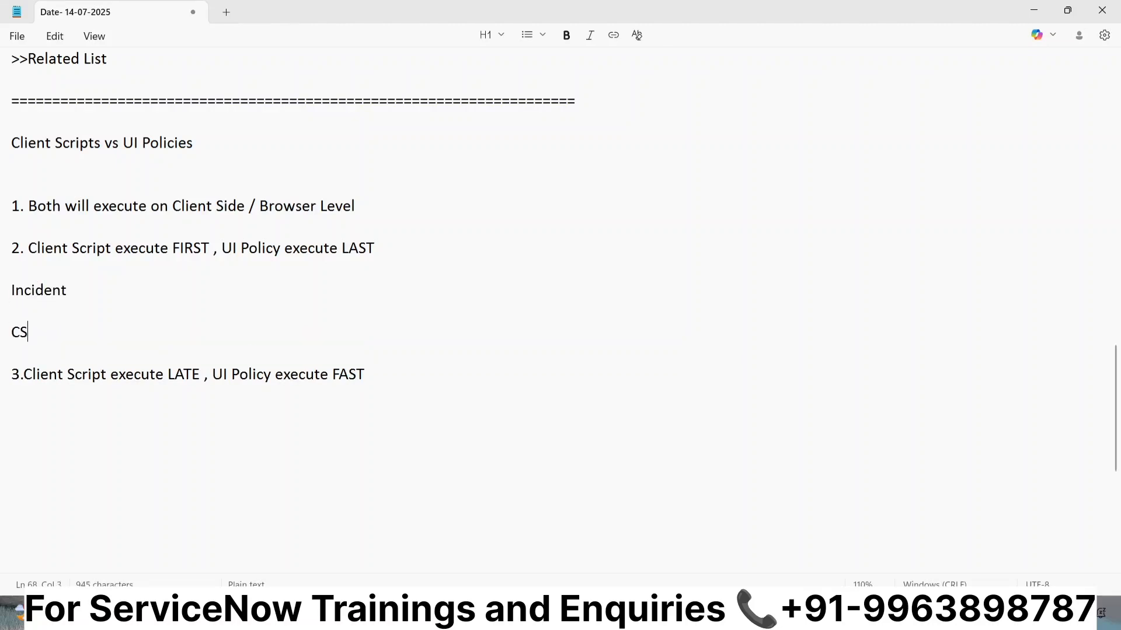
pyautogui.write(':- Assignmen')
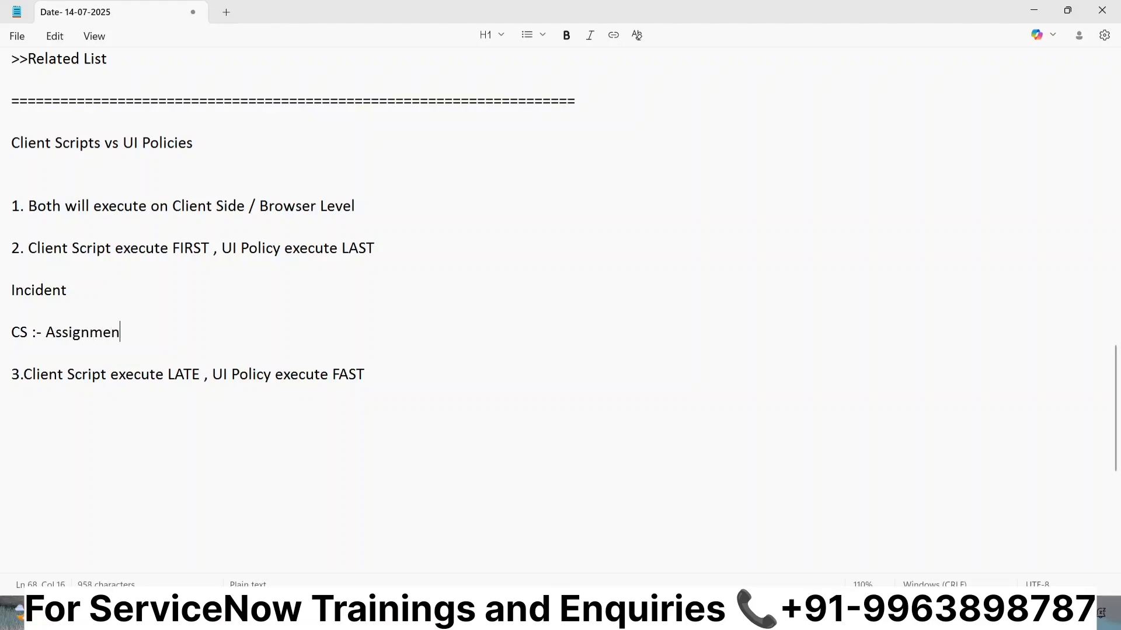
pyautogui.write('t Group ')
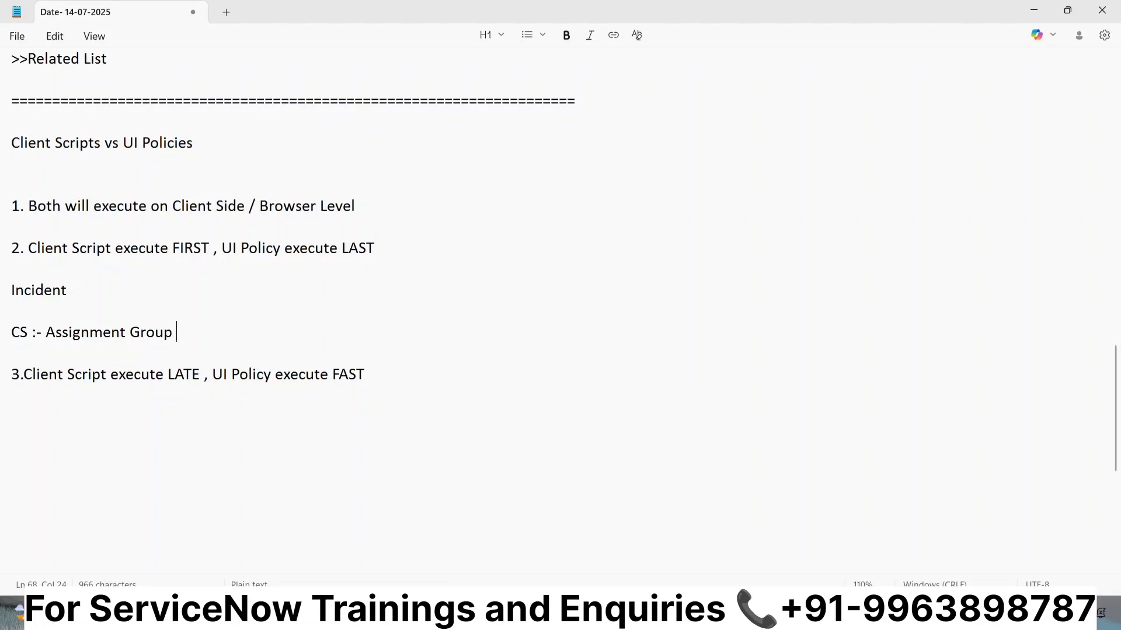
pyautogui.write('--- Mandatory')
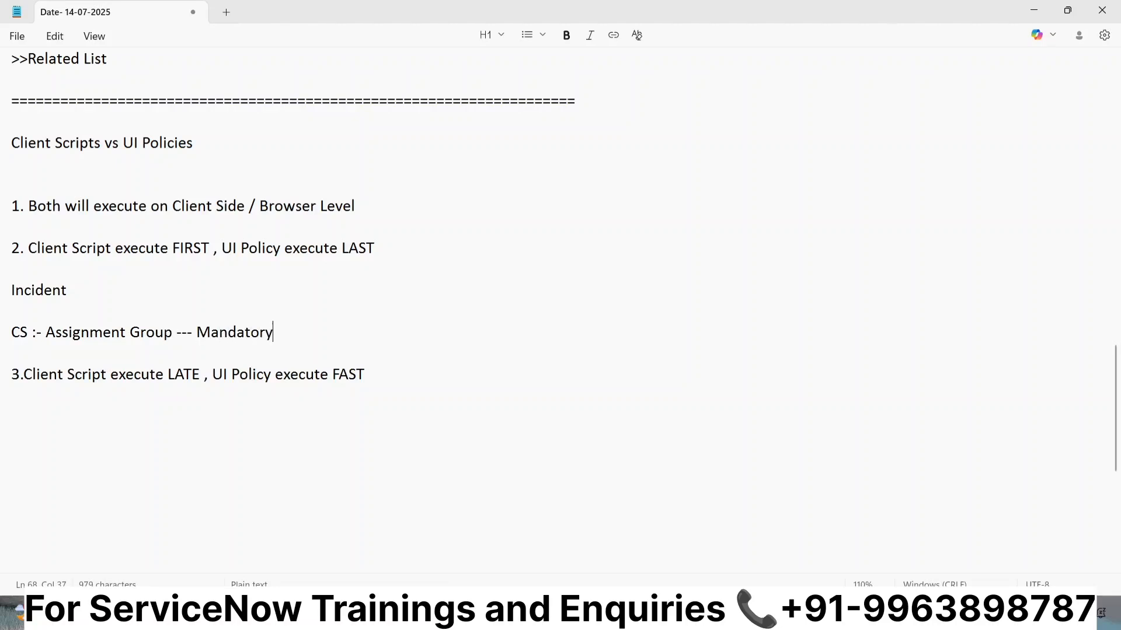
# - Replace "Mandatory" in the CS example line with "set a value --- Hardware"
pyautogui.press('BackSpace')
pyautogui.press('BackSpace')
pyautogui.press('BackSpace')
pyautogui.press('BackSpace')
pyautogui.press('BackSpace')
pyautogui.press('BackSpace')
pyautogui.press('BackSpace')
pyautogui.press('BackSpace')
pyautogui.press('BackSpace')
pyautogui.write('set av')
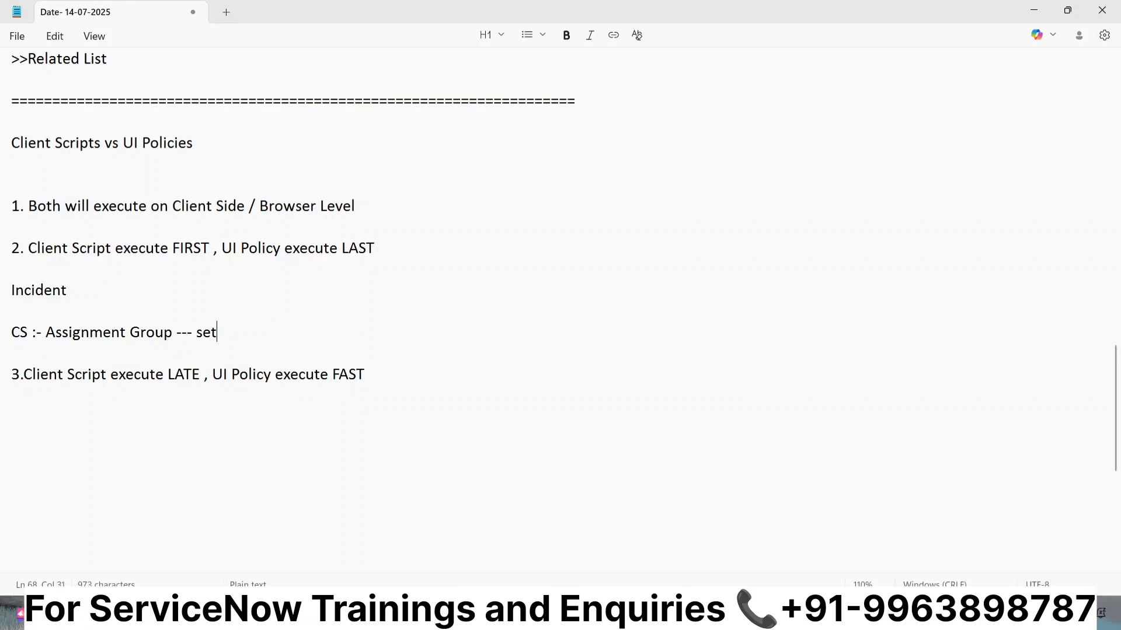
pyautogui.press('BackSpace')
pyautogui.press('BackSpace')
pyautogui.write('value ')
pyautogui.write('o')
pyautogui.press('BackSpace')
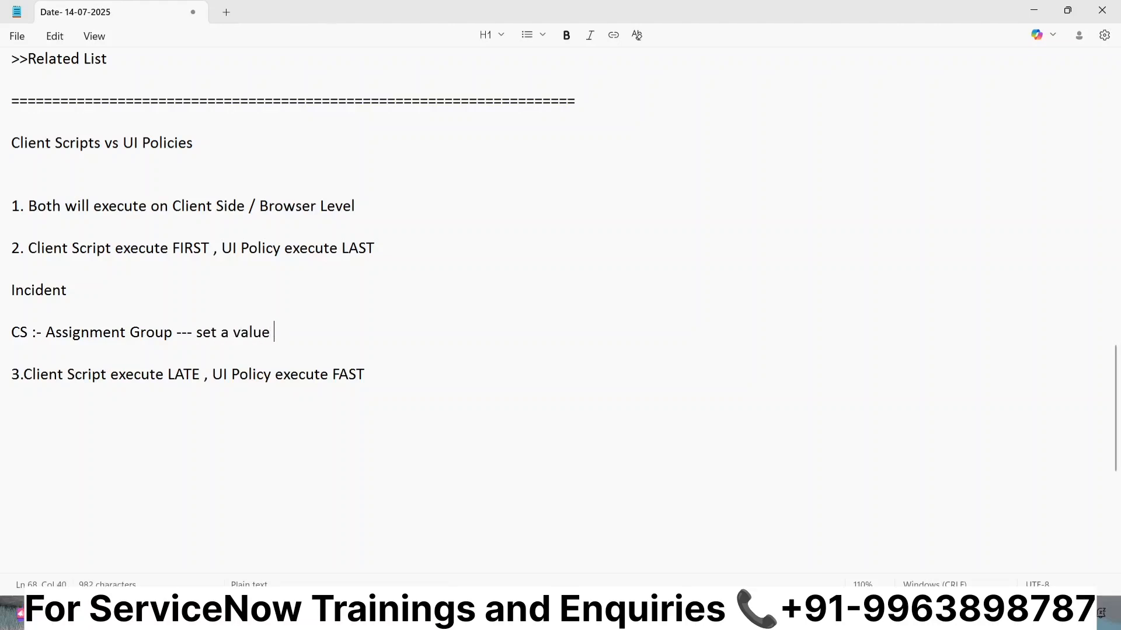
pyautogui.write('--- Hardware')
# - Start a "UI Policy" line below the CS example line, separated by a blank line
pyautogui.doubleClick(20, 332)
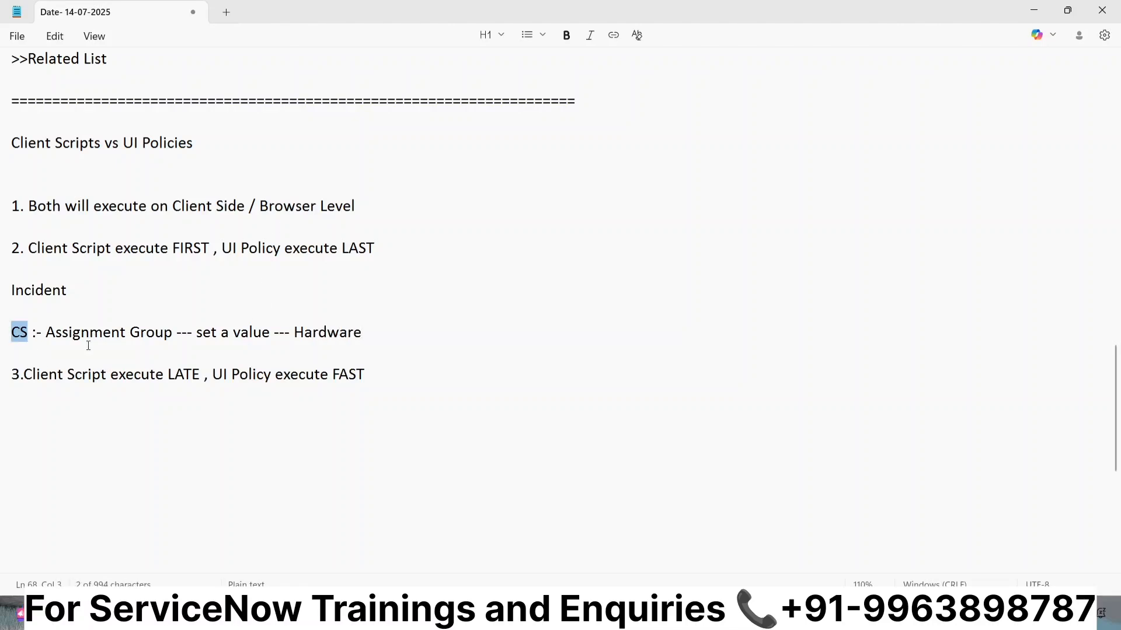
pyautogui.doubleClick(105, 332)
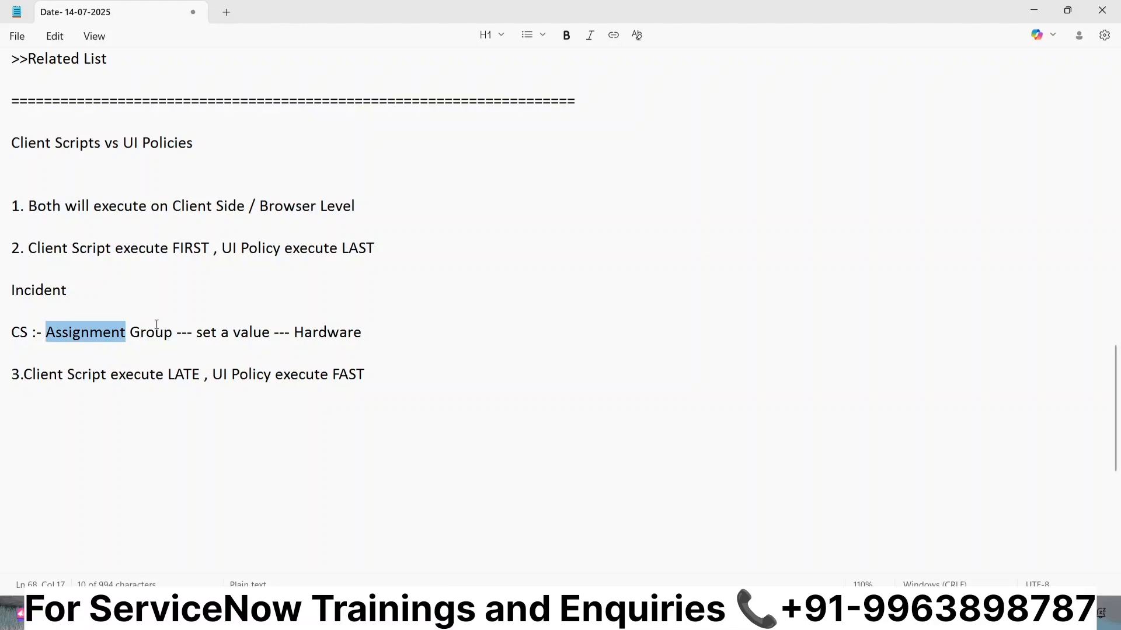
pyautogui.click(350, 314)
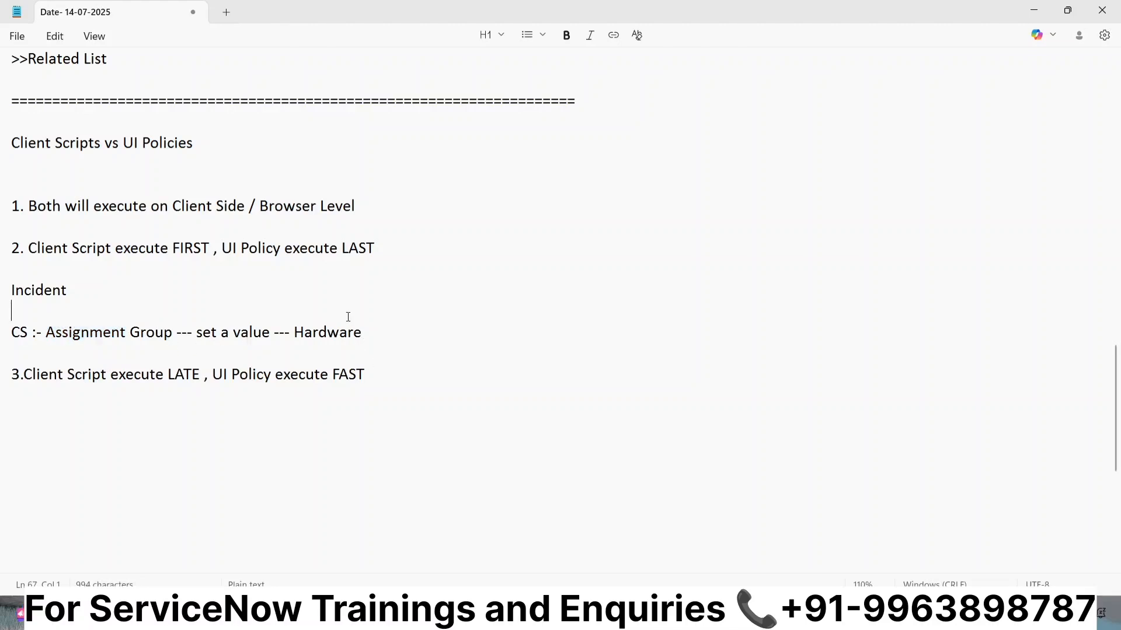
pyautogui.doubleClick(335, 332)
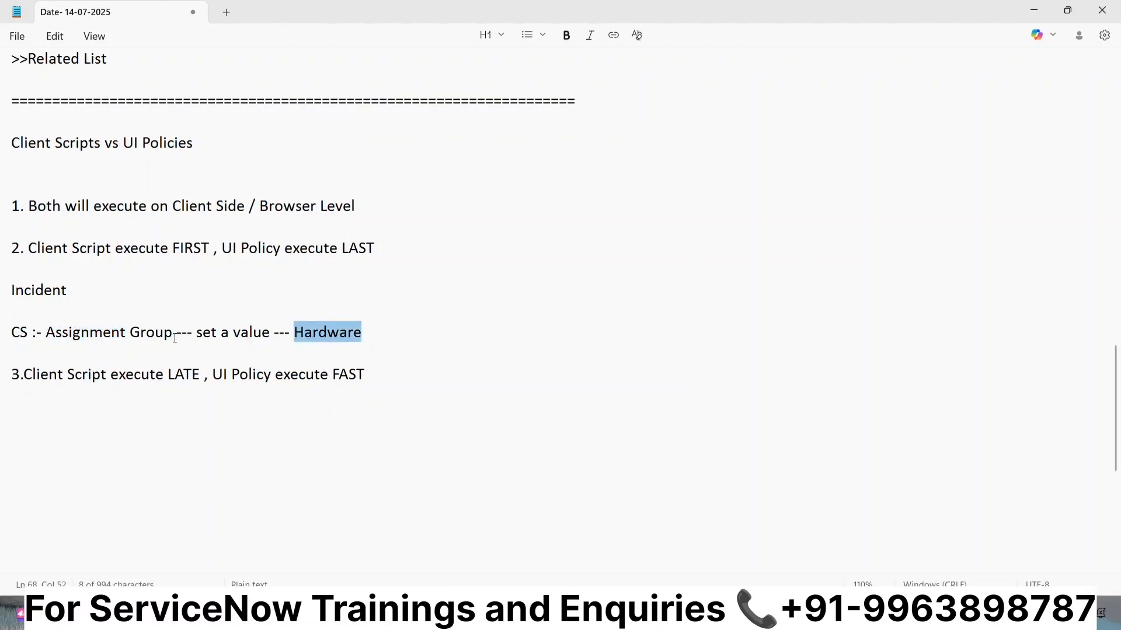
pyautogui.moveTo(173, 337); pyautogui.dragTo(46, 338)
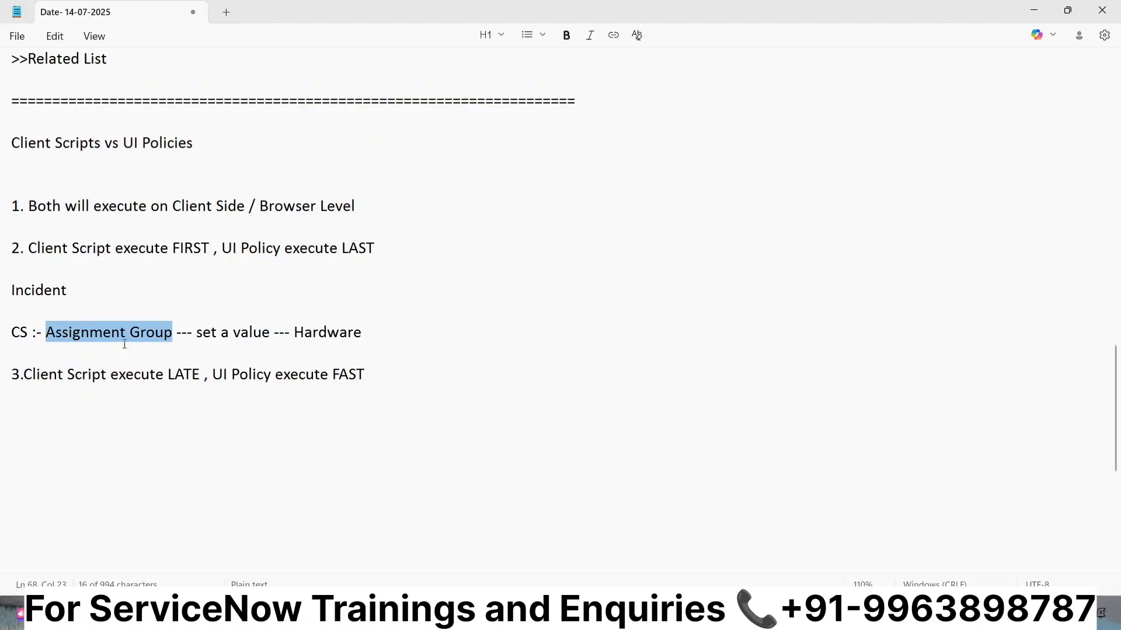
pyautogui.click(367, 333)
pyautogui.press('Return')
pyautogui.press('Return')
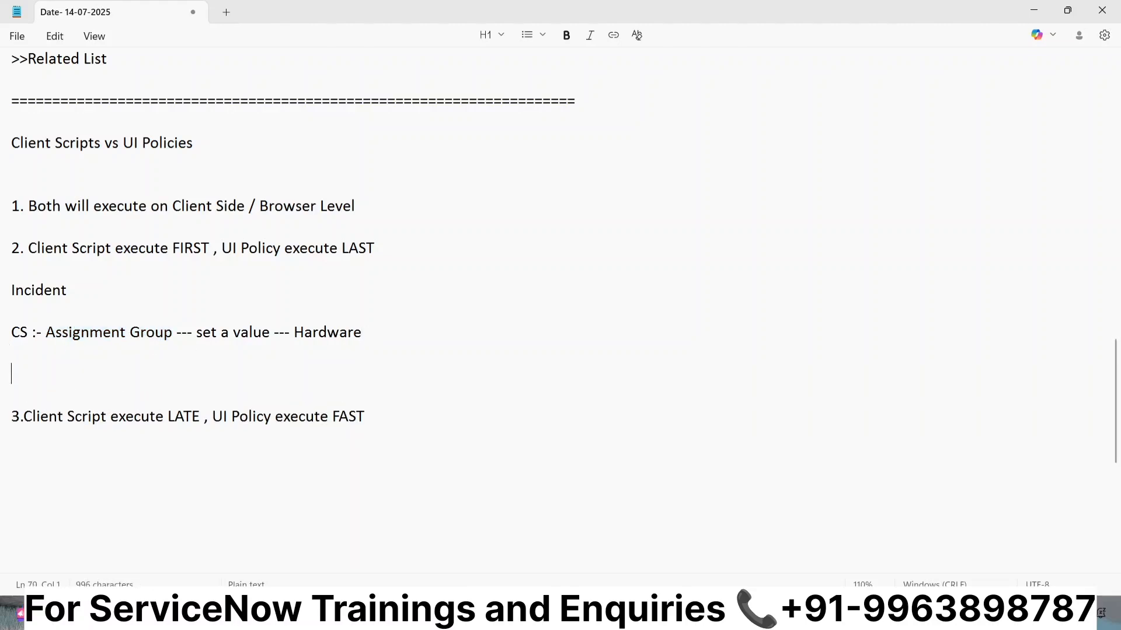
pyautogui.write('UI Policy')
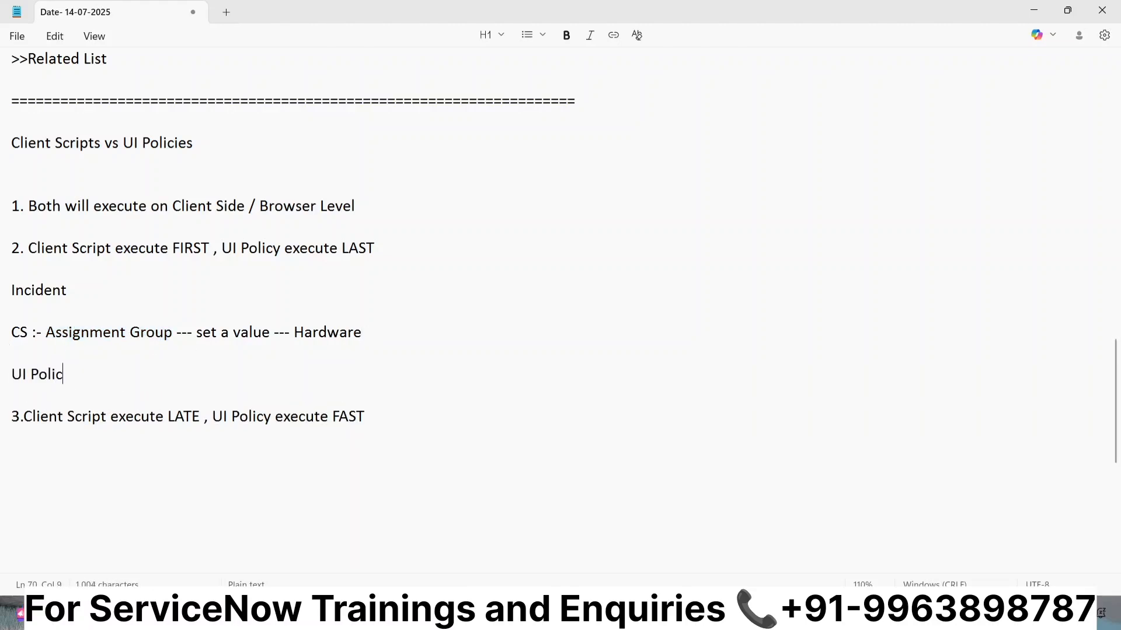